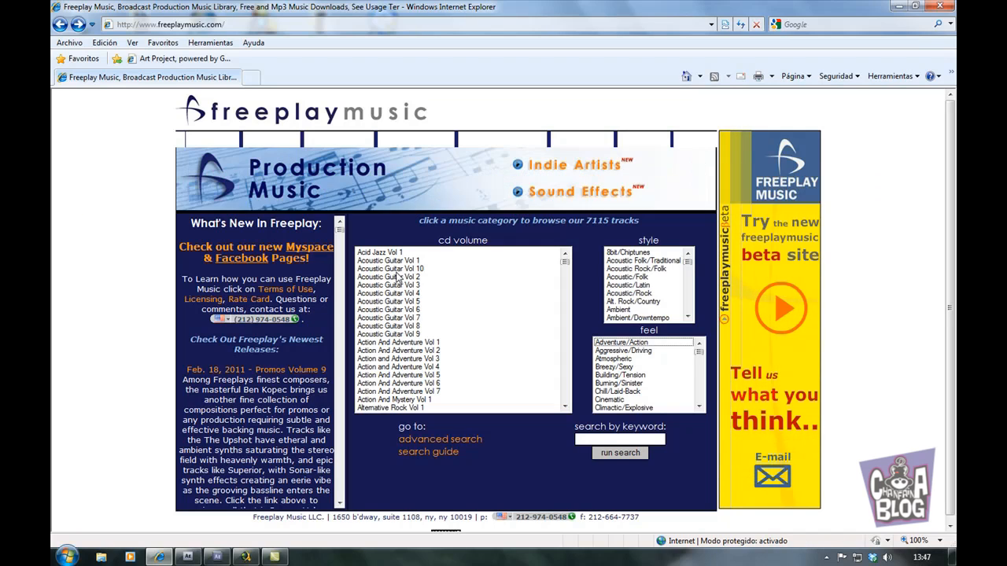
- Browse the CD volume and feel category lists of the production music library
{"action": "scroll", "coordinate": [497, 310], "scroll_direction": "down", "scroll_amount": 6}
{"action": "scroll", "coordinate": [498, 309], "scroll_direction": "down", "scroll_amount": 5}
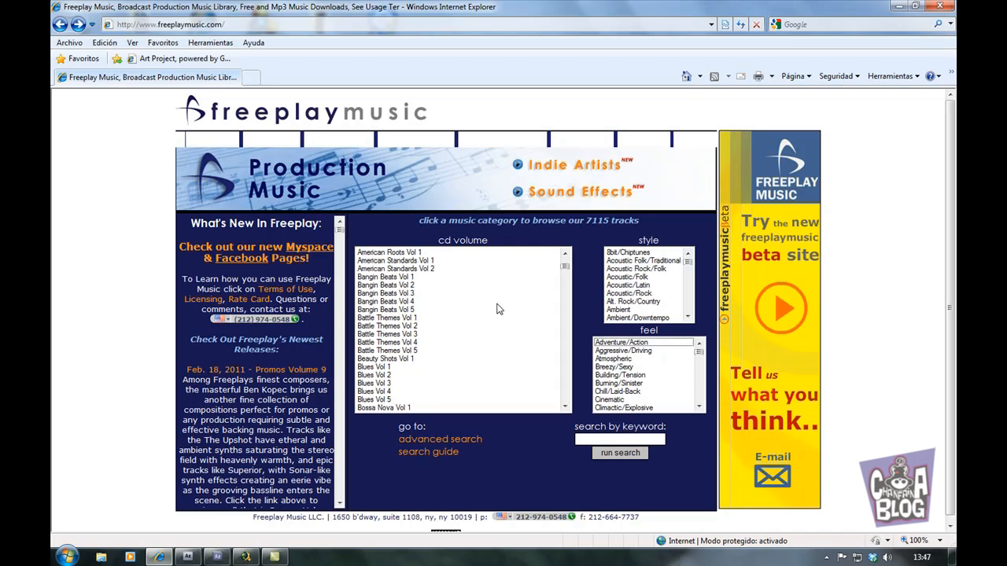
{"action": "left_click_drag", "start_coordinate": [567, 268], "coordinate": [563, 302]}
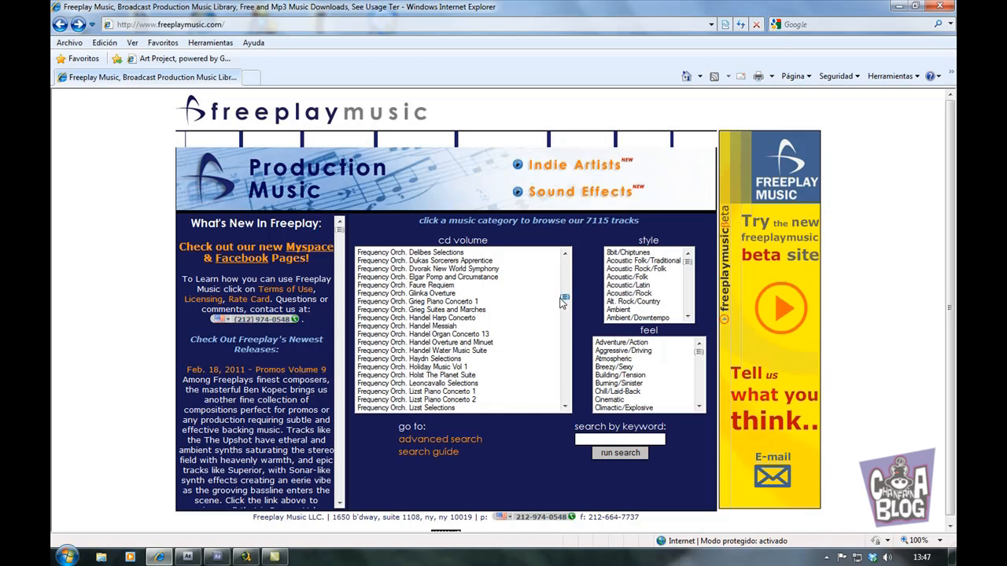
{"action": "scroll", "coordinate": [561, 300], "scroll_direction": "down", "scroll_amount": 6}
{"action": "scroll", "coordinate": [557, 300], "scroll_direction": "down", "scroll_amount": 15}
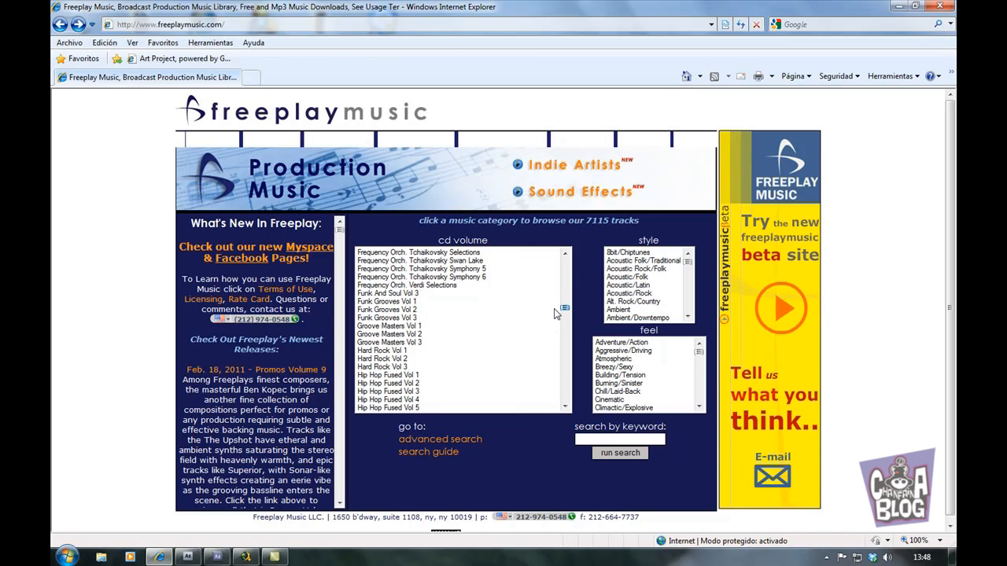
{"action": "scroll", "coordinate": [554, 314], "scroll_direction": "down", "scroll_amount": 2}
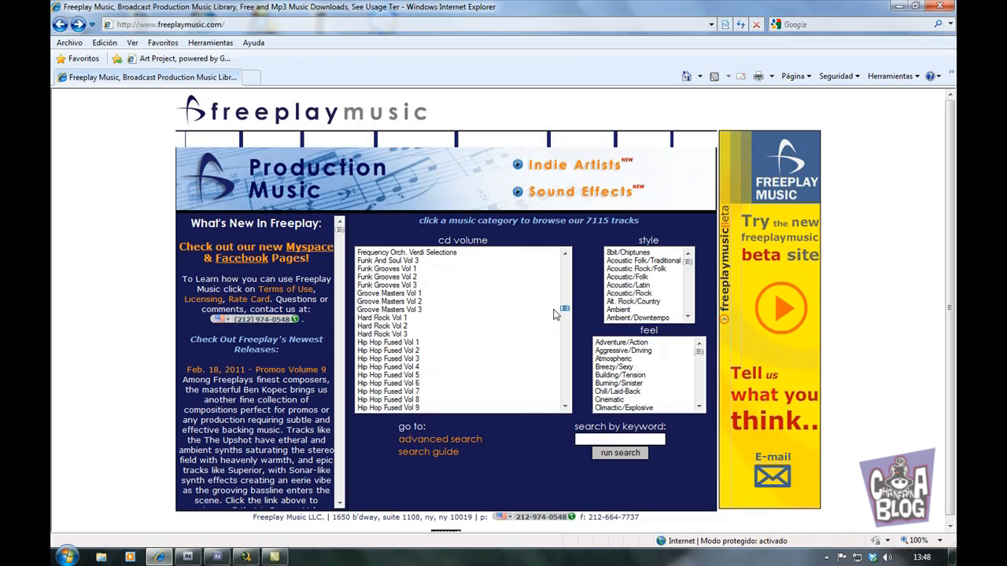
{"action": "scroll", "coordinate": [555, 315], "scroll_direction": "down", "scroll_amount": 3}
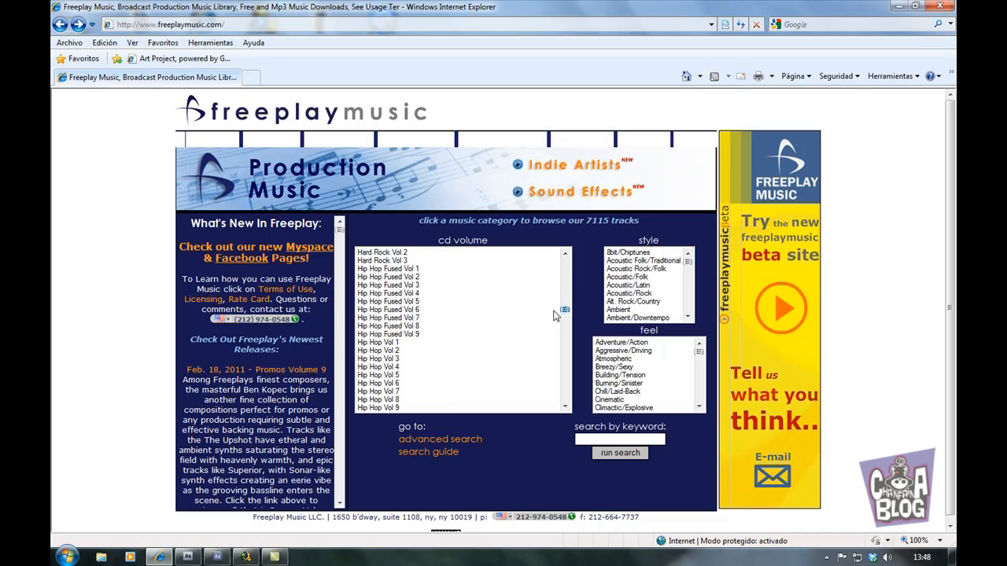
{"action": "scroll", "coordinate": [555, 315], "scroll_direction": "down", "scroll_amount": 4}
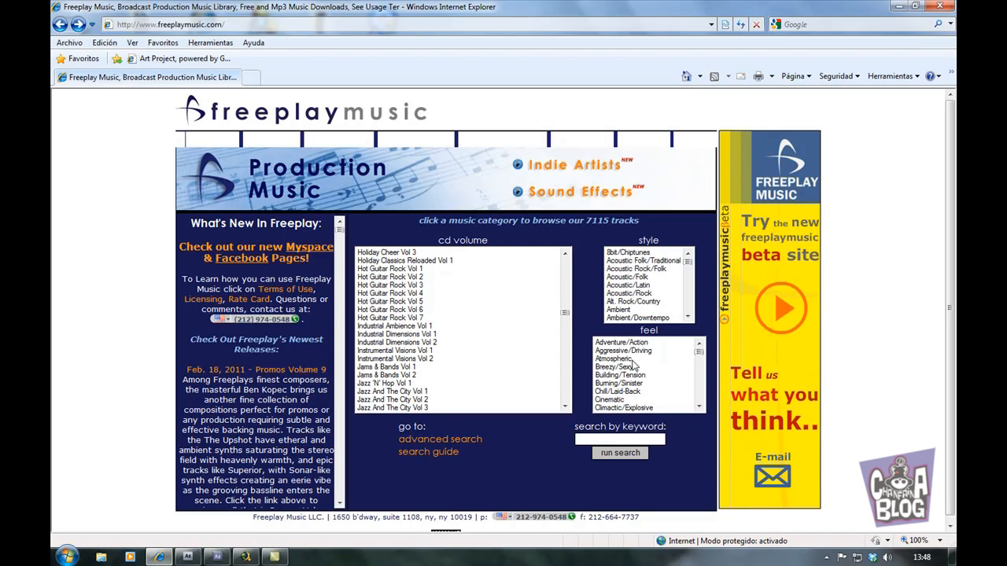
{"action": "left_click", "coordinate": [699, 354]}
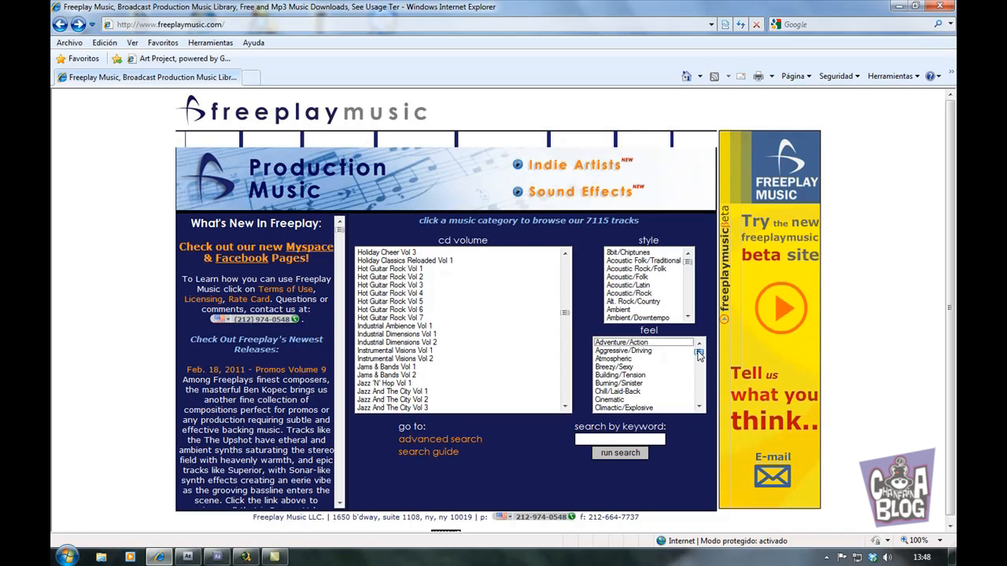
{"action": "scroll", "coordinate": [698, 356], "scroll_direction": "down", "scroll_amount": 1}
{"action": "mouse_move", "coordinate": [699, 355]}
{"action": "left_mouse_down"}
{"action": "mouse_move", "coordinate": [700, 391]}
{"action": "mouse_move", "coordinate": [700, 352]}
{"action": "left_mouse_up"}
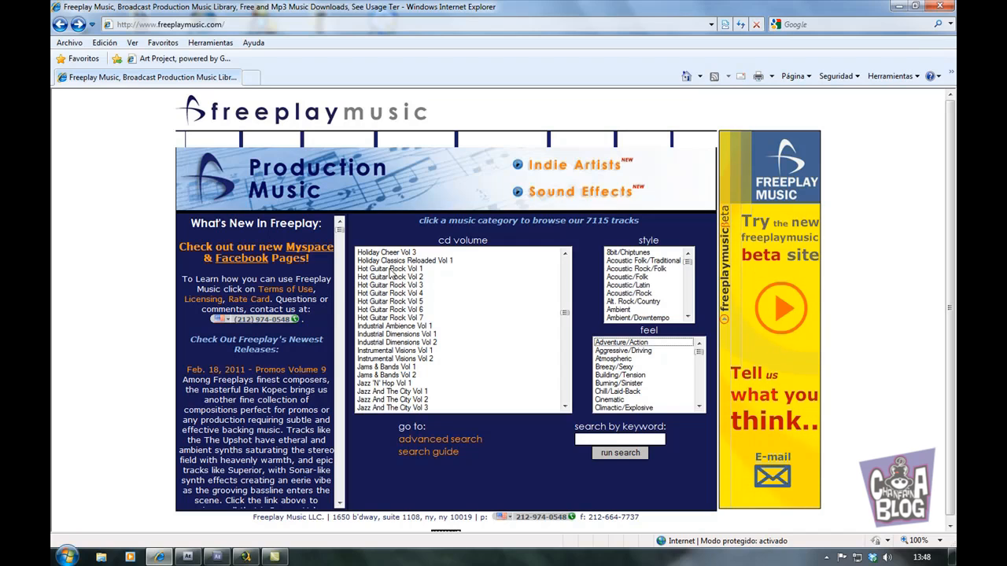
- Open the Industrial Ambience Vol 1 tracks, play the 30-second preview of Forever Sleeping and pause it
{"action": "left_click", "coordinate": [395, 326]}
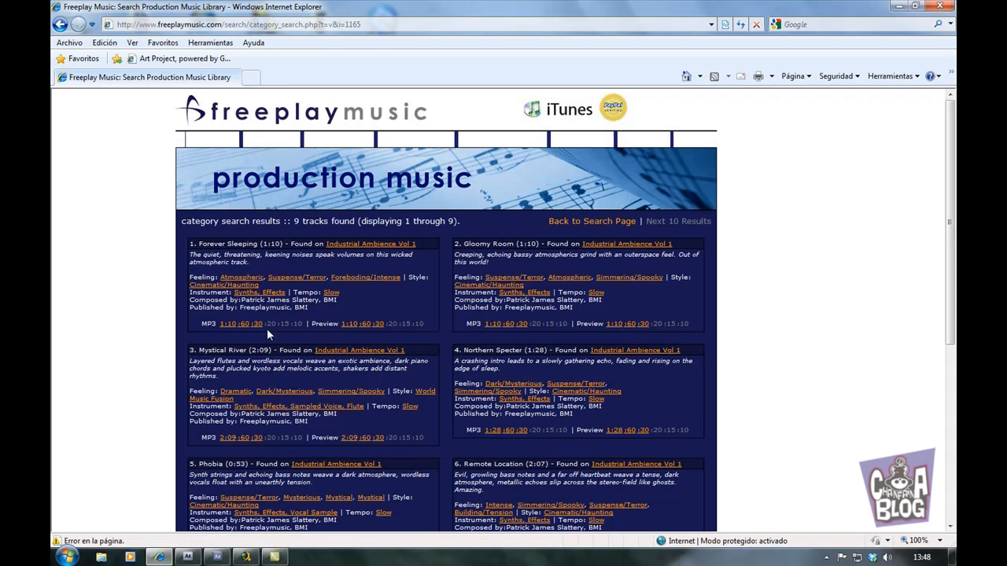
{"action": "left_click", "coordinate": [375, 328]}
{"action": "left_click", "coordinate": [354, 329]}
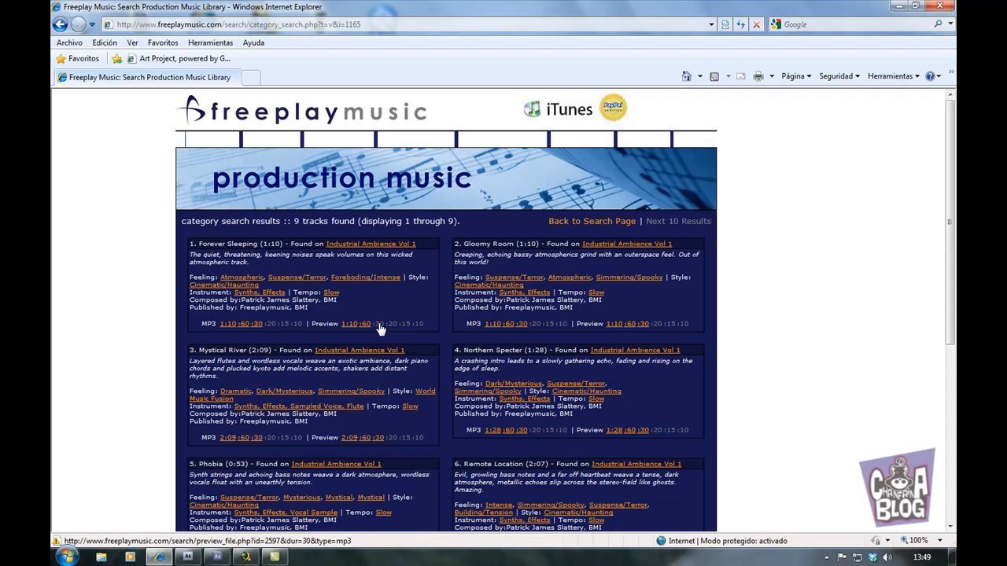
{"action": "left_click", "coordinate": [379, 327]}
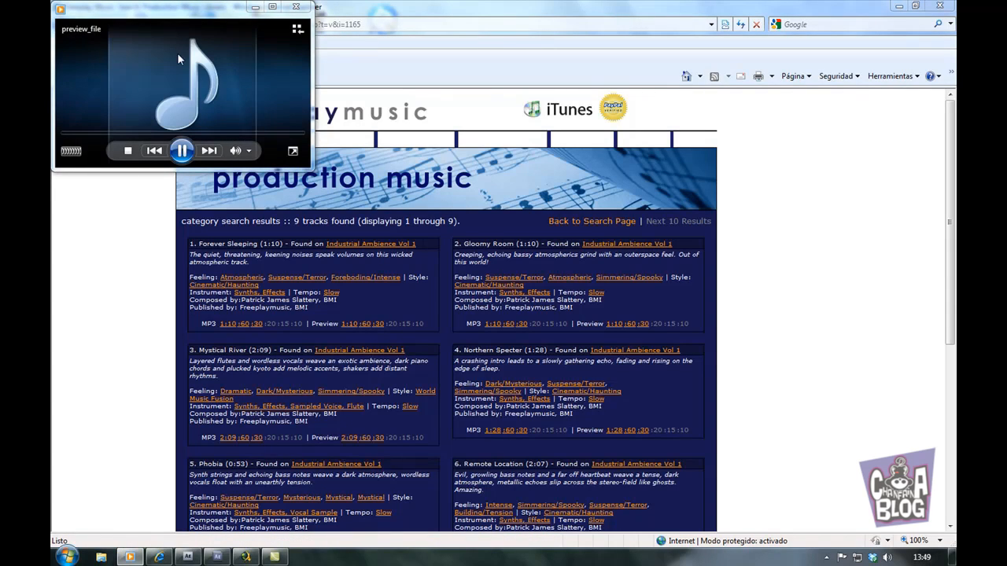
{"action": "left_click", "coordinate": [181, 149]}
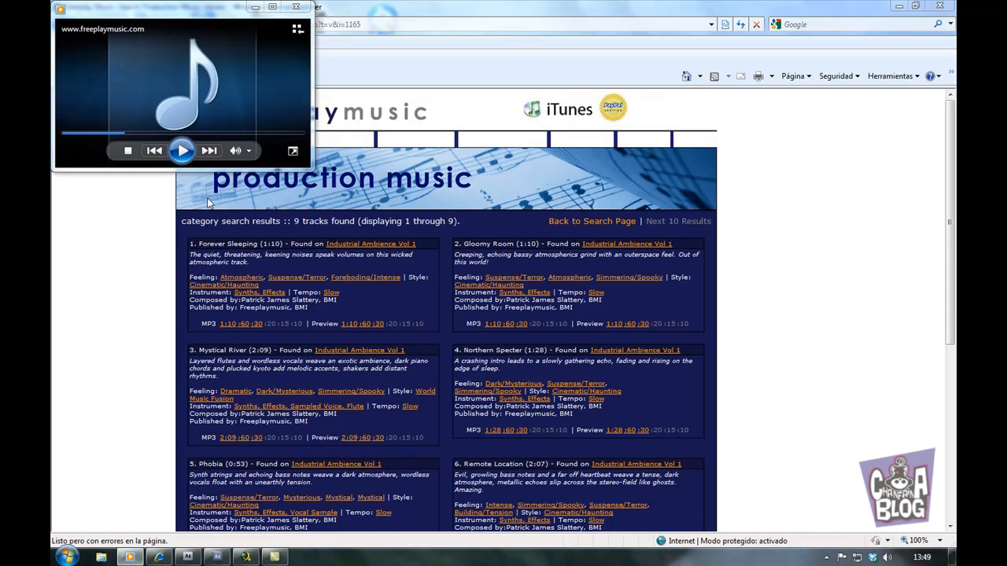
- Request the 30-second MP3 of Forever Sleeping and dismiss the download prompt without saving
{"action": "left_click", "coordinate": [256, 324]}
{"action": "left_click", "coordinate": [256, 324]}
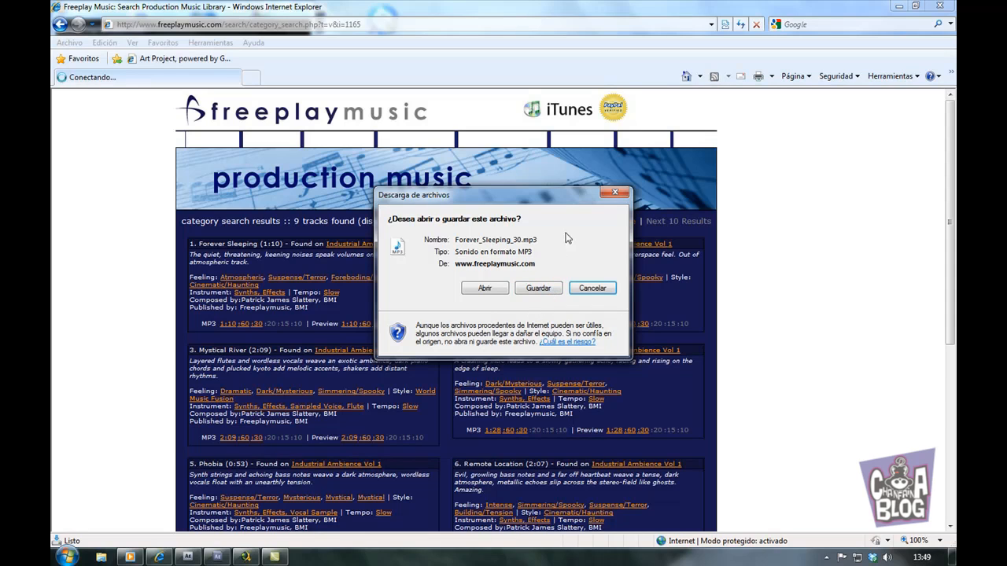
{"action": "left_click", "coordinate": [617, 192]}
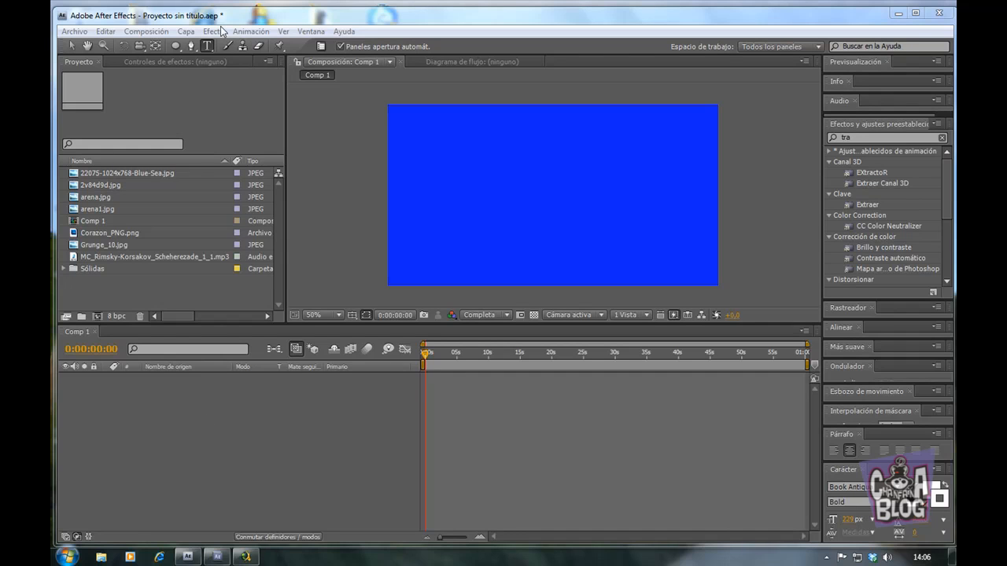
- In After Effects, create a new text layer in Comp 1 reading "texto"
{"action": "left_click", "coordinate": [168, 400]}
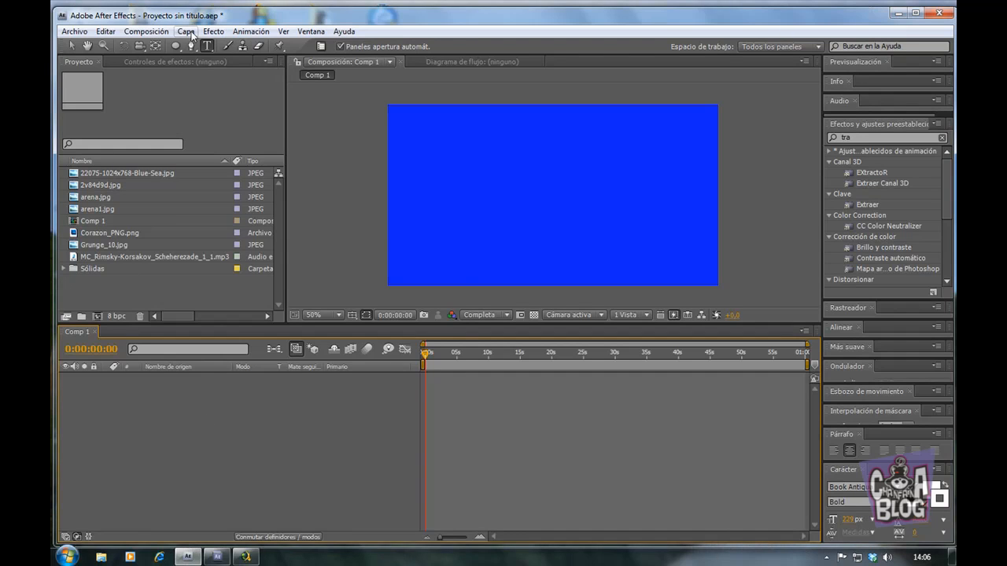
{"action": "left_click", "coordinate": [186, 32]}
{"action": "mouse_move", "coordinate": [449, 46]}
{"action": "left_click", "coordinate": [492, 46]}
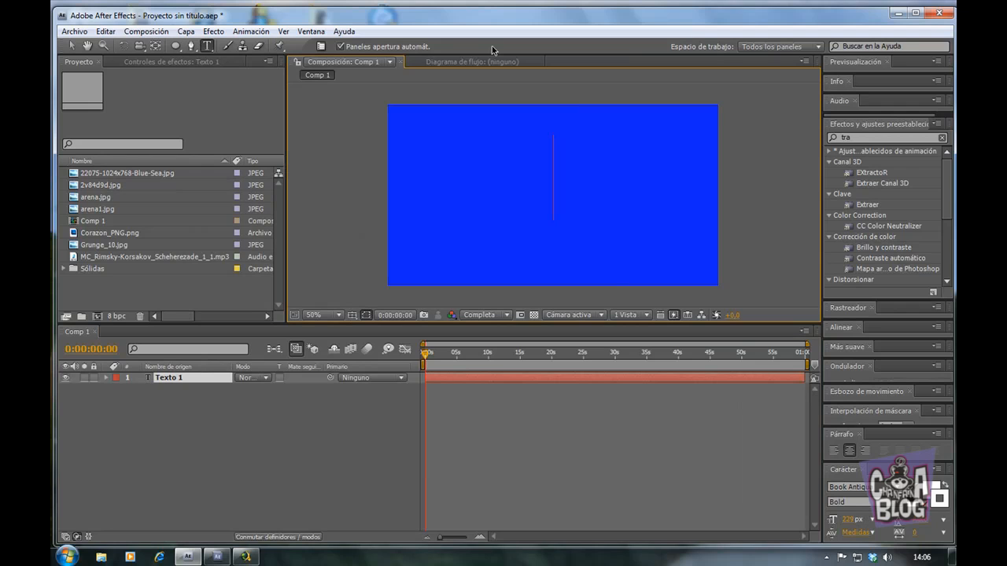
{"action": "type", "text": "texto"}
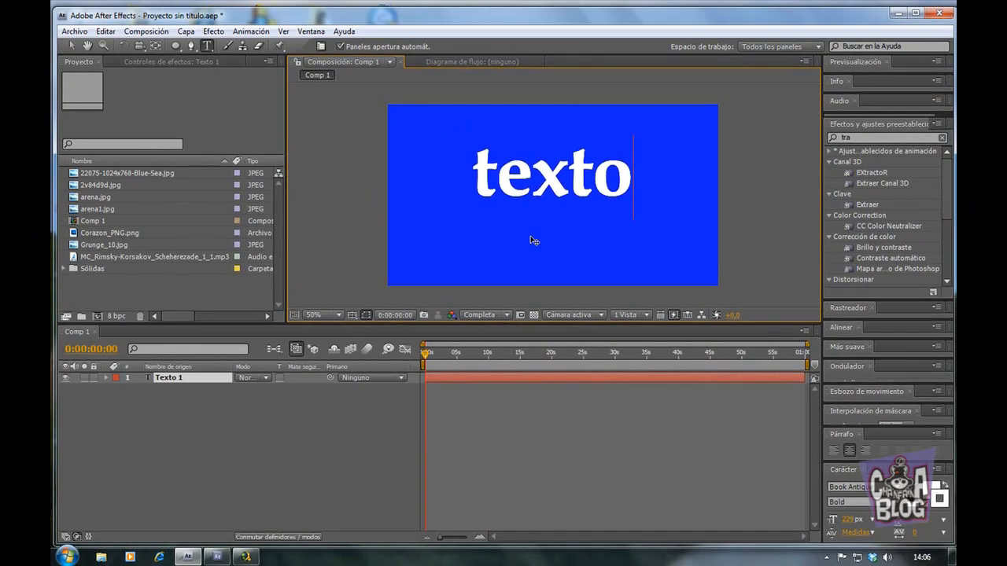
- Enlarge the "texto" text to a font size of 298 px and deselect the layer
{"action": "double_click", "coordinate": [167, 380]}
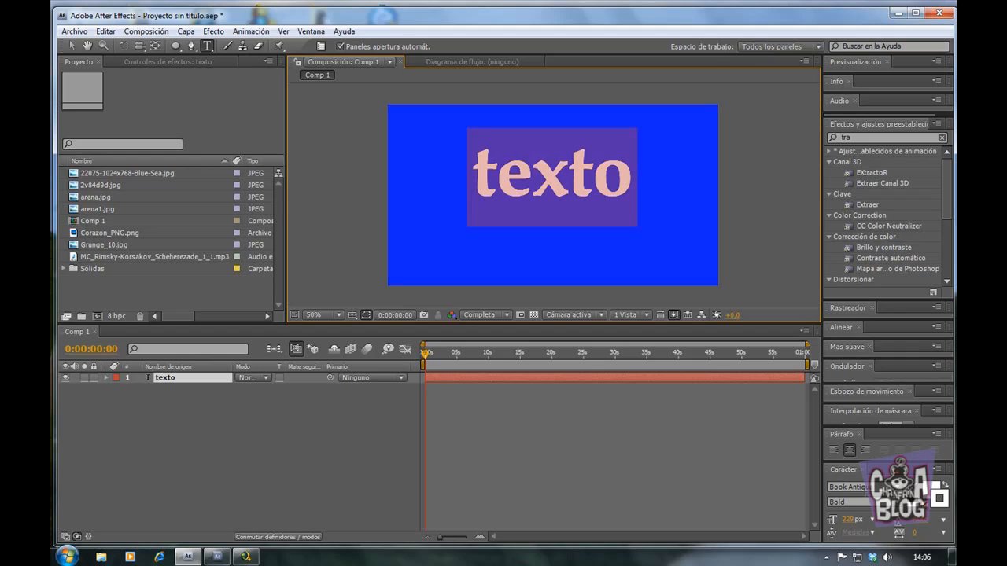
{"action": "left_click", "coordinate": [849, 520]}
{"action": "left_click_drag", "start_coordinate": [851, 524], "coordinate": [856, 527]}
{"action": "left_click_drag", "start_coordinate": [859, 525], "coordinate": [899, 532]}
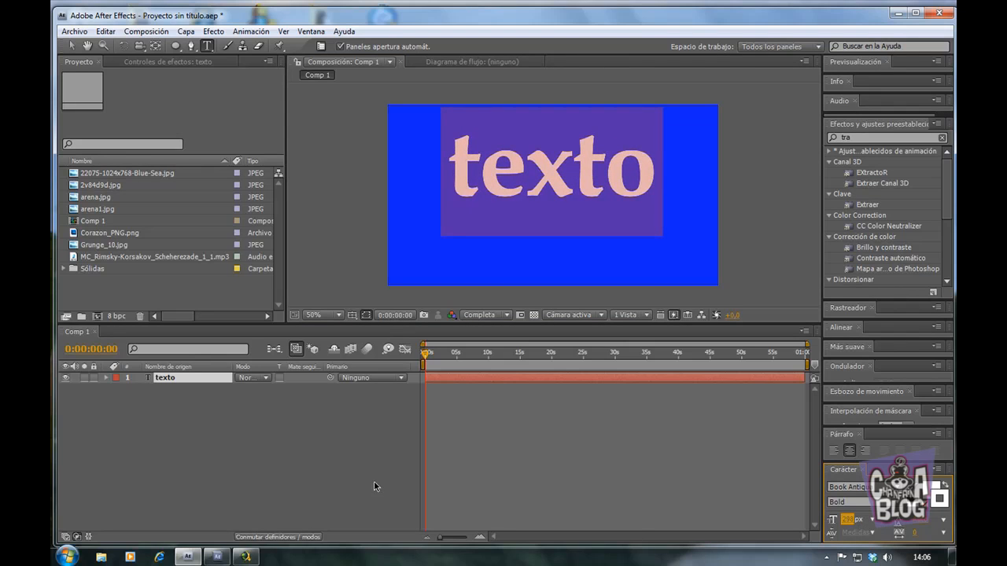
{"action": "left_click", "coordinate": [212, 409]}
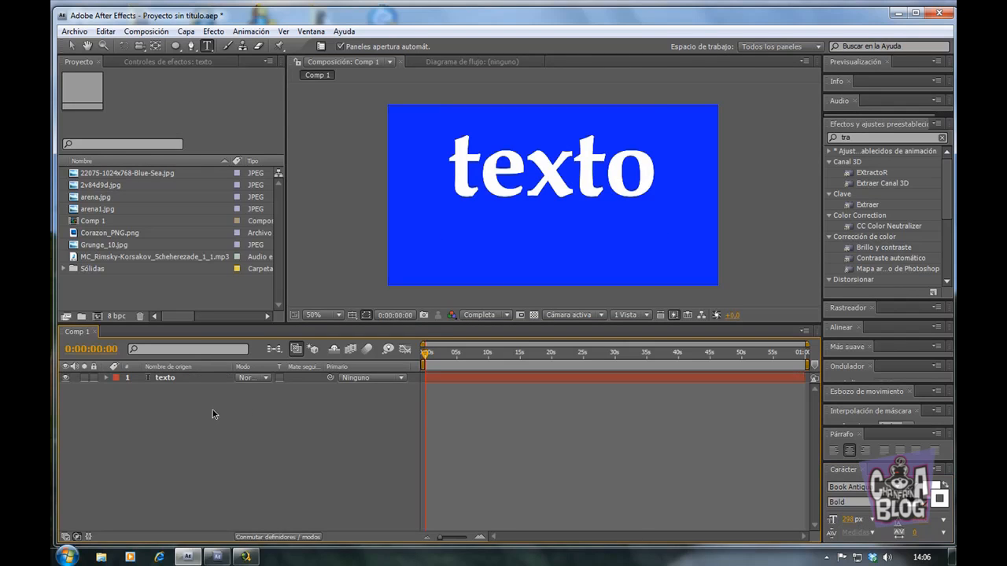
- Move the "texto" layer slightly down towards the vertical centre of the composition frame
{"action": "left_click", "coordinate": [169, 381]}
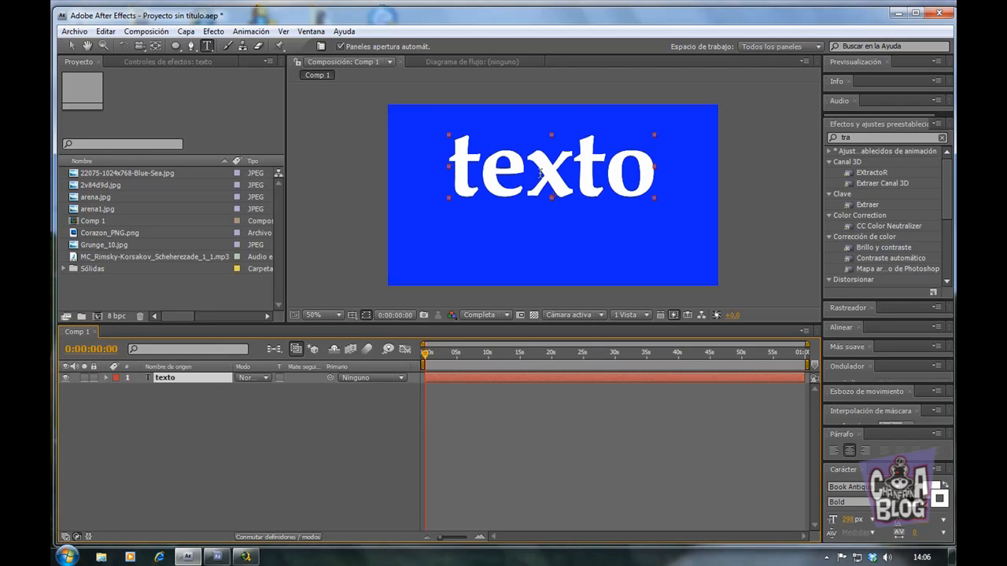
{"action": "left_click", "coordinate": [72, 45]}
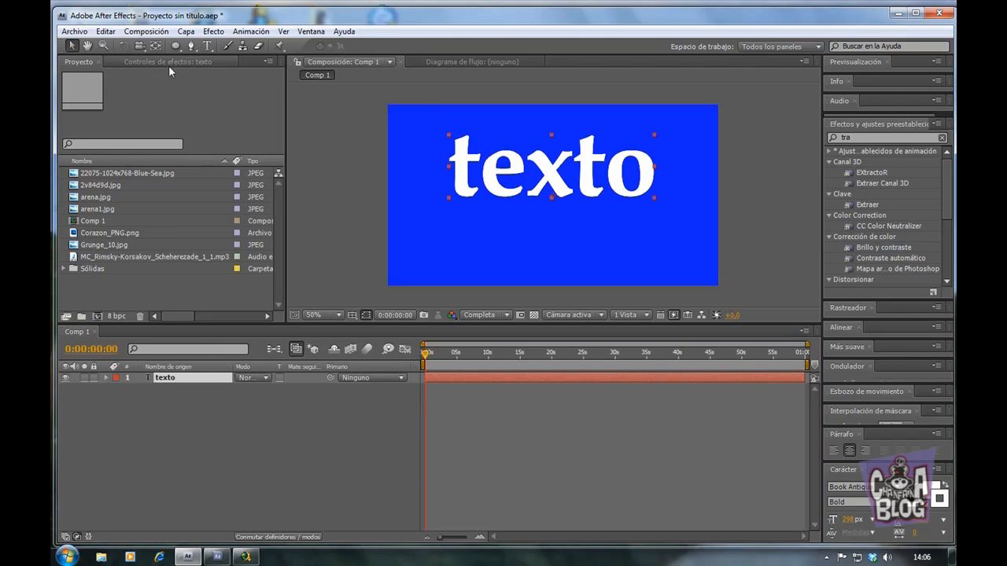
{"action": "left_click_drag", "start_coordinate": [549, 172], "coordinate": [549, 189]}
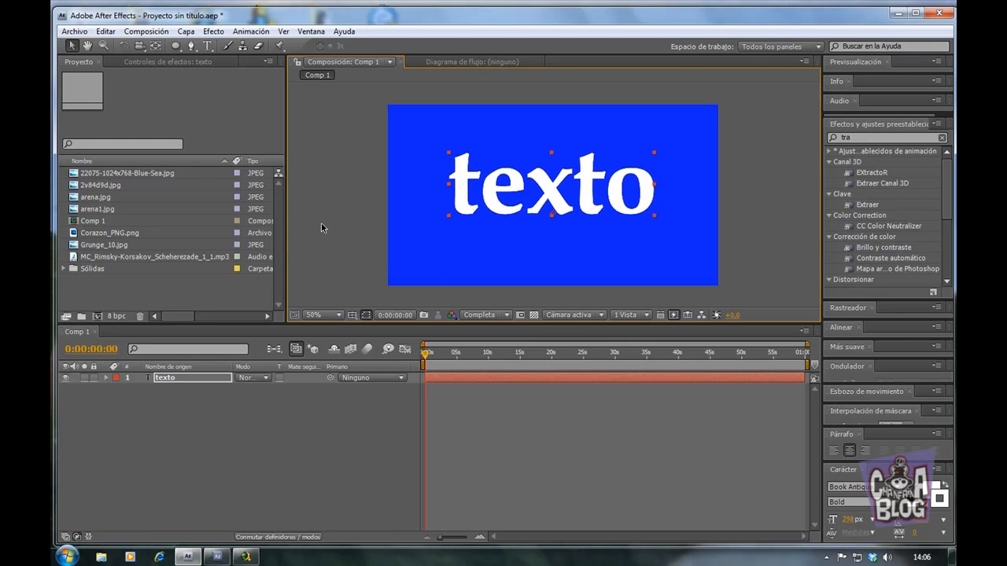
- Apply the Inglete y relieve layer style to the "texto" layer
{"action": "left_click", "coordinate": [177, 379]}
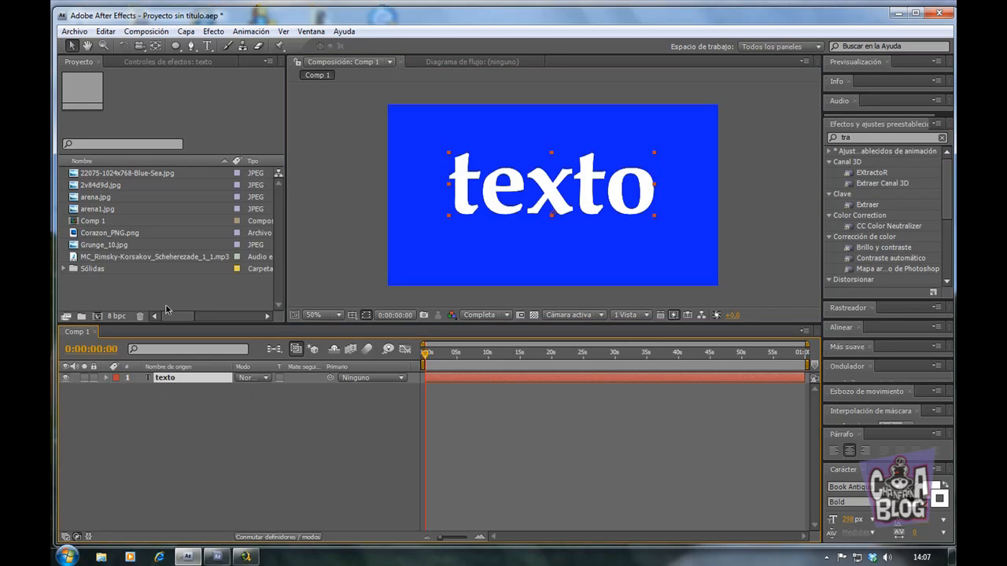
{"action": "left_click", "coordinate": [187, 31]}
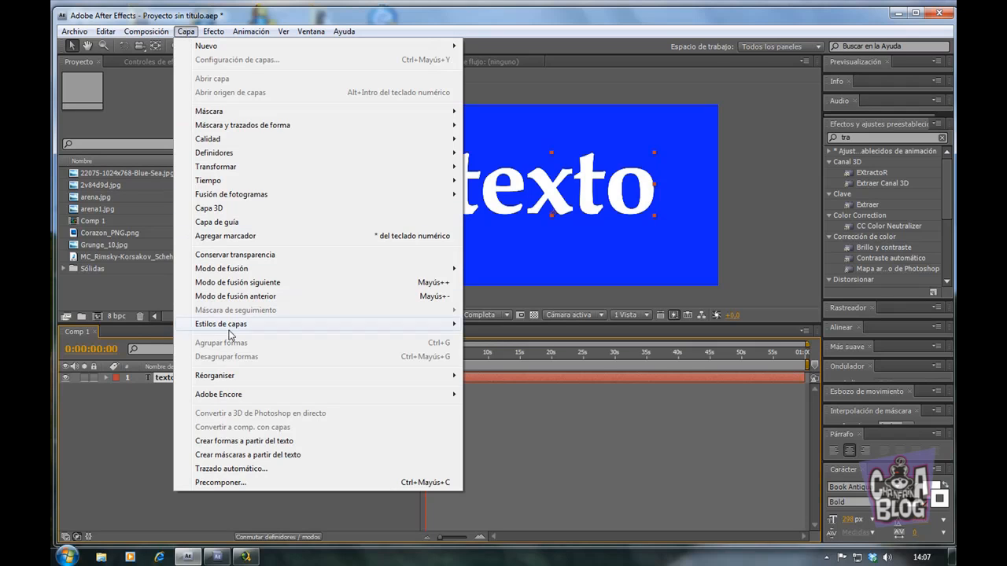
{"action": "mouse_move", "coordinate": [242, 328]}
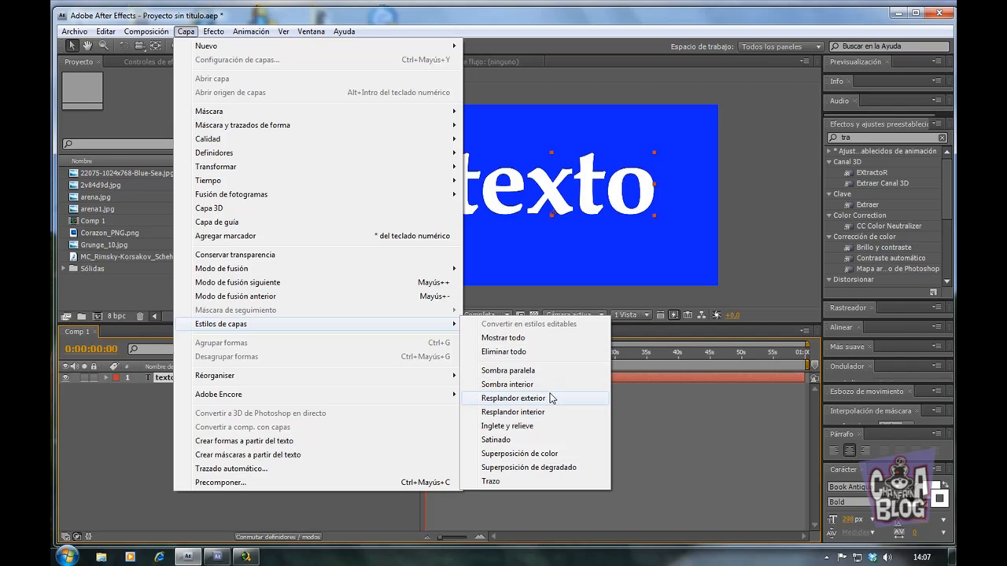
{"action": "left_click", "coordinate": [547, 428]}
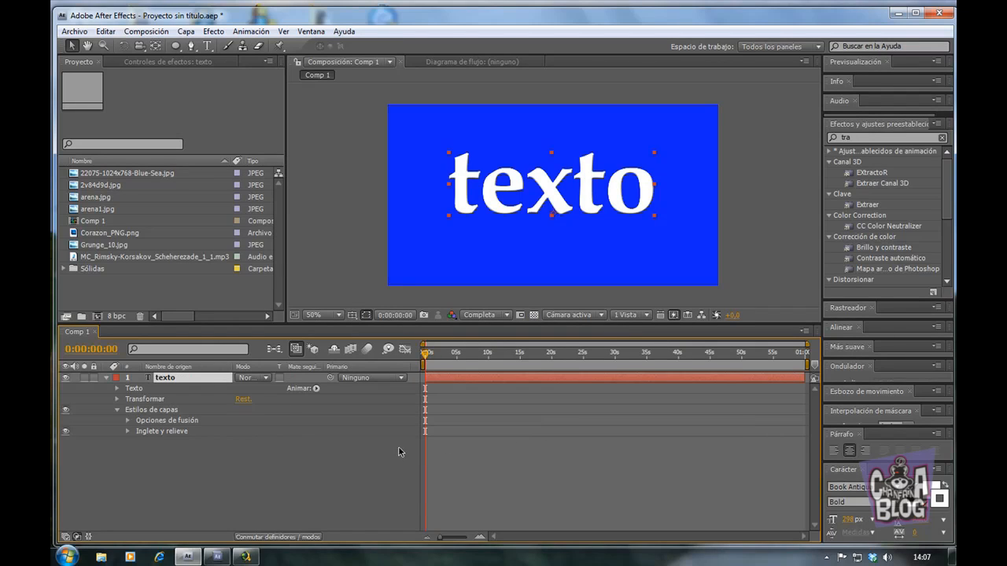
- Show the transparency grid behind the text in the Comp 1 viewer
{"action": "left_click", "coordinate": [217, 556]}
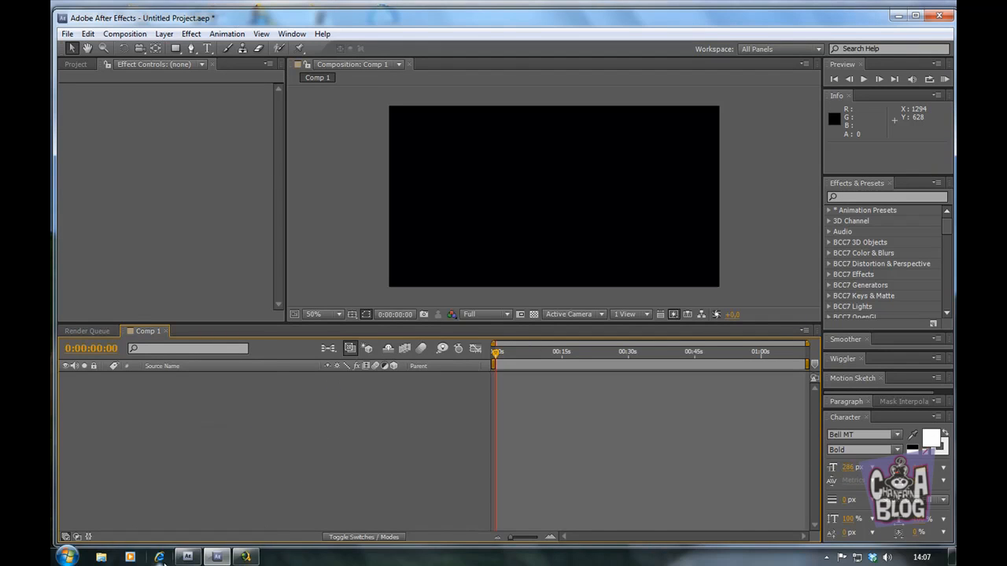
{"action": "left_click", "coordinate": [185, 559]}
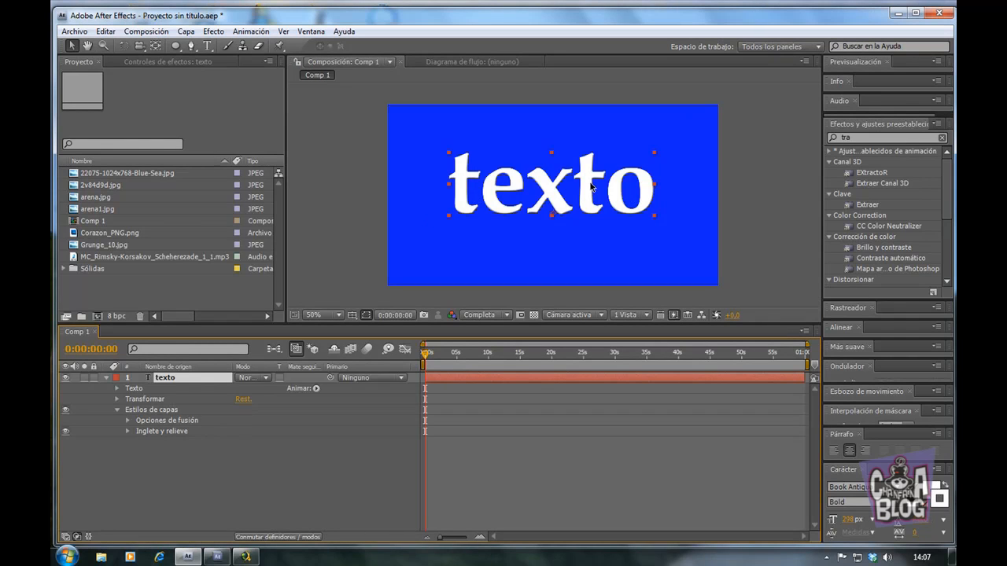
{"action": "left_click", "coordinate": [534, 315]}
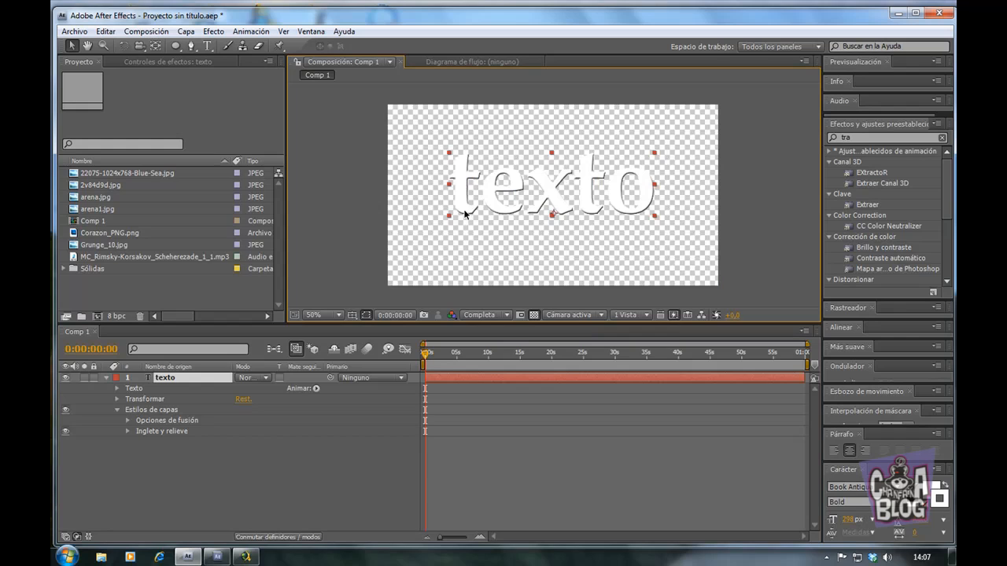
- Set the Inglete y relieve style to Inglete exterior with a size of 7
{"action": "left_click", "coordinate": [129, 434]}
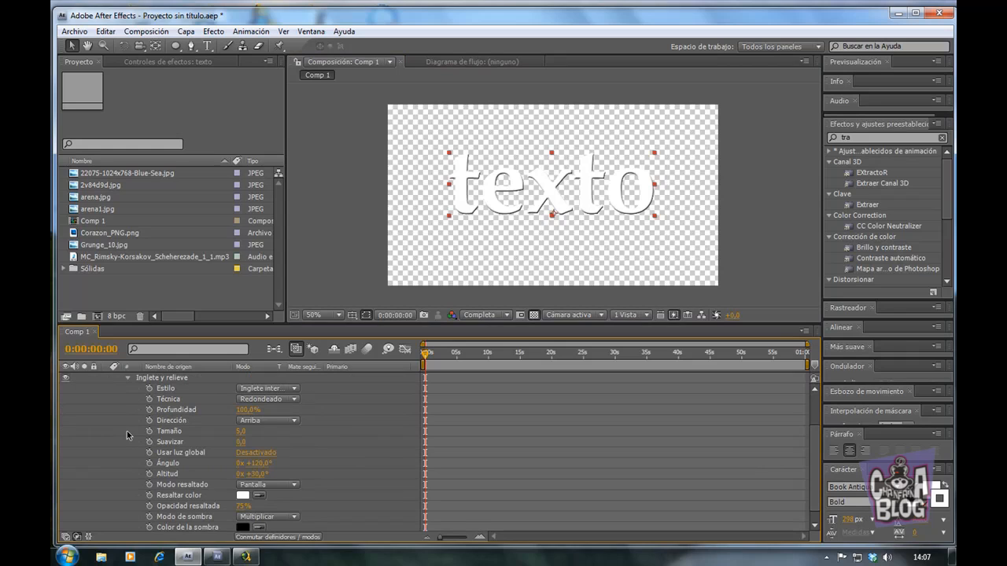
{"action": "left_click", "coordinate": [296, 390]}
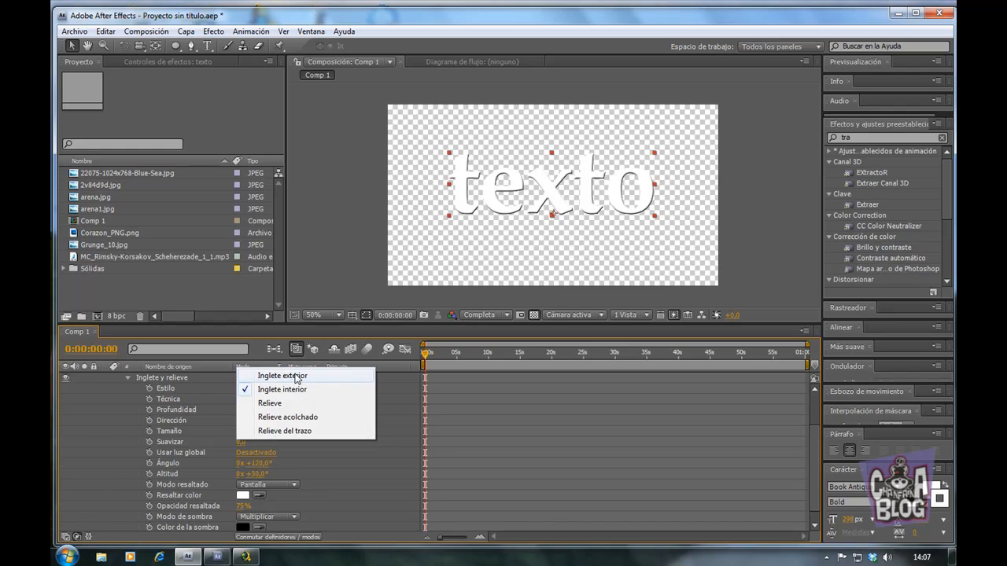
{"action": "left_click", "coordinate": [295, 376]}
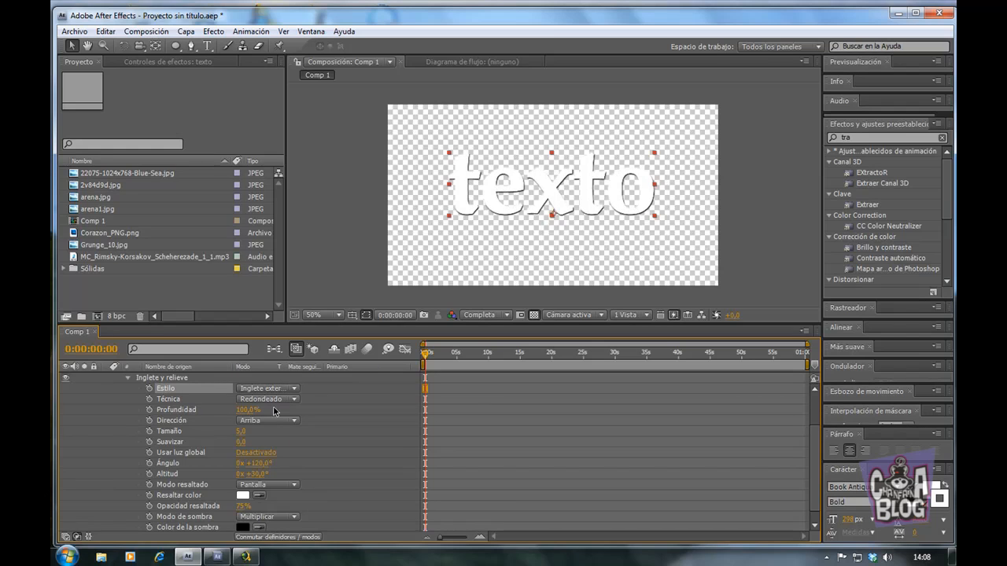
{"action": "left_click", "coordinate": [241, 432]}
{"action": "type", "text": "7"}
- Change the bevel's highlight color (Resaltar color) to black
{"action": "left_click", "coordinate": [243, 496]}
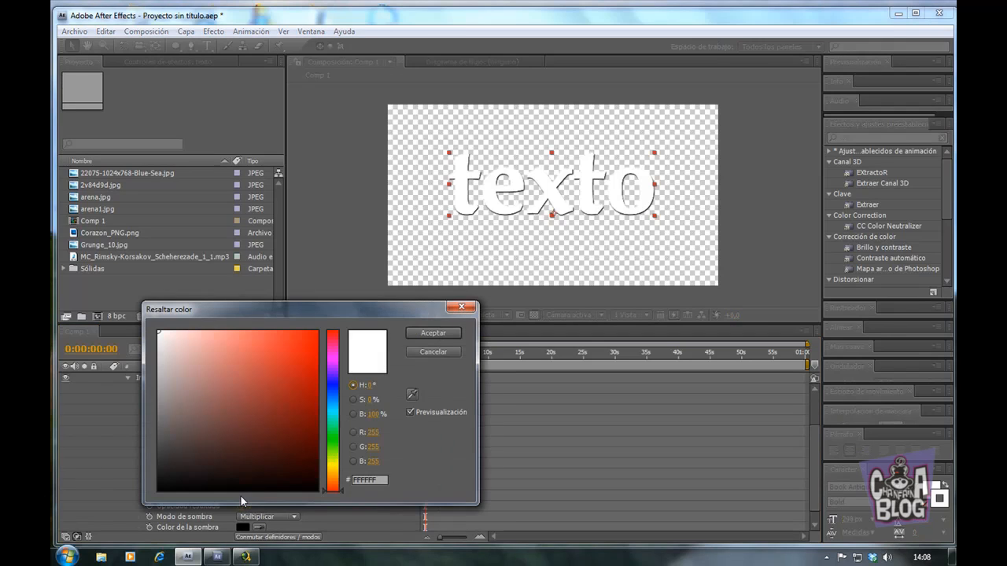
{"action": "left_click", "coordinate": [315, 490]}
{"action": "left_click", "coordinate": [433, 334]}
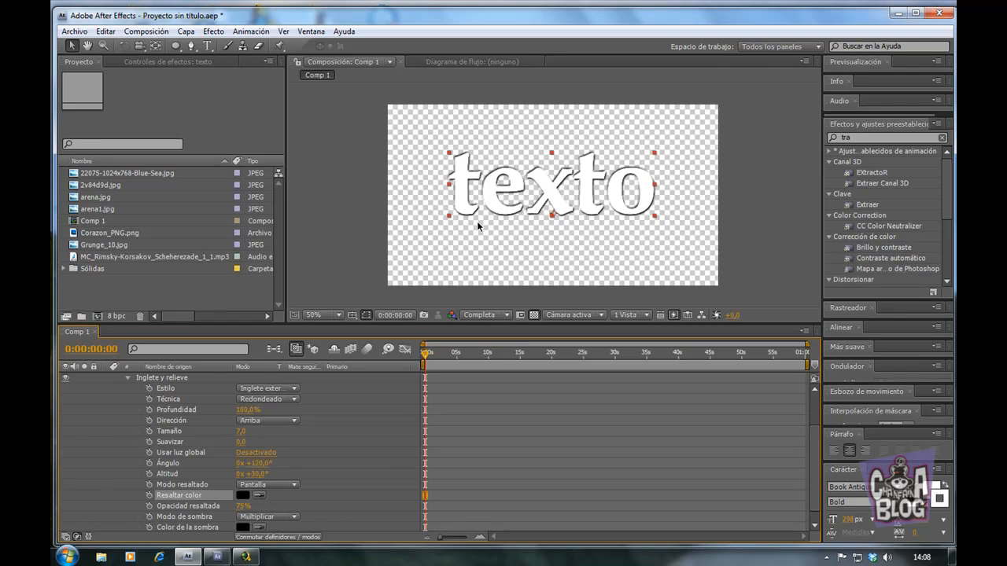
- Set both the highlight opacity (Opacidad resaltada) and the shadow opacity (Opacidad de sombra) of the bevel to 100%
{"action": "left_click_drag", "start_coordinate": [238, 505], "coordinate": [267, 511]}
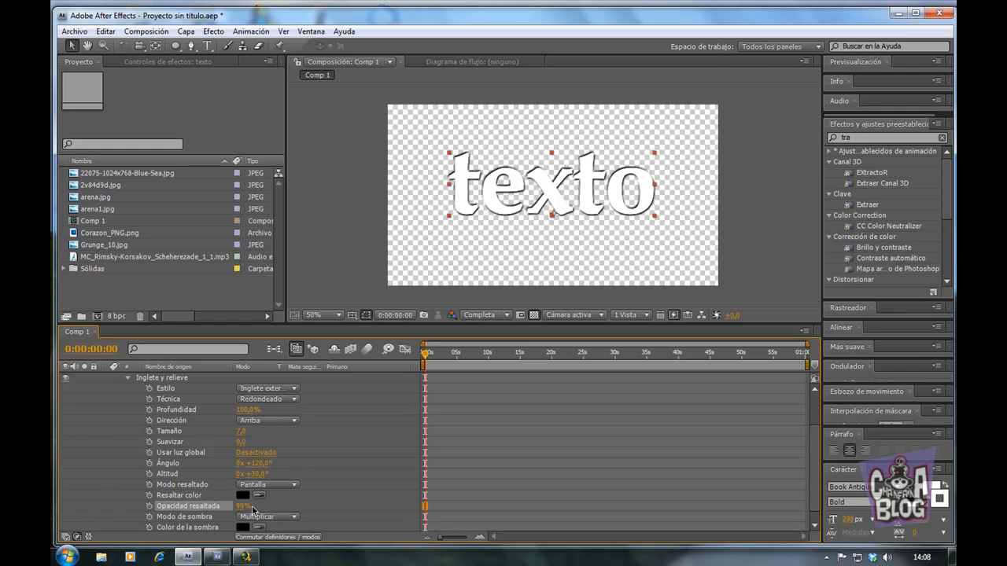
{"action": "left_click", "coordinate": [241, 508]}
{"action": "scroll", "coordinate": [365, 501], "scroll_direction": "down", "scroll_amount": 1}
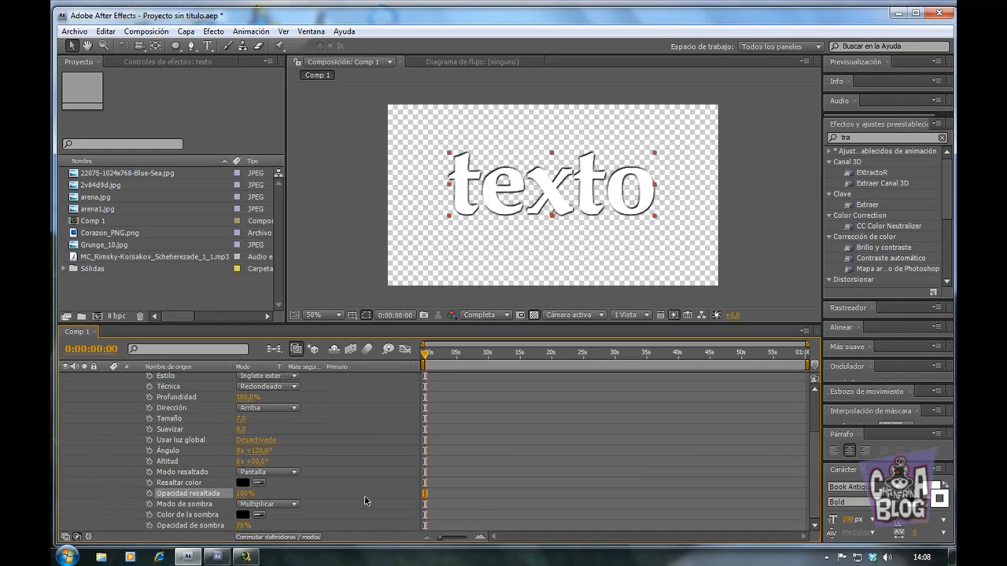
{"action": "left_click", "coordinate": [242, 525]}
{"action": "type", "text": "100"}
{"action": "left_click", "coordinate": [305, 523]}
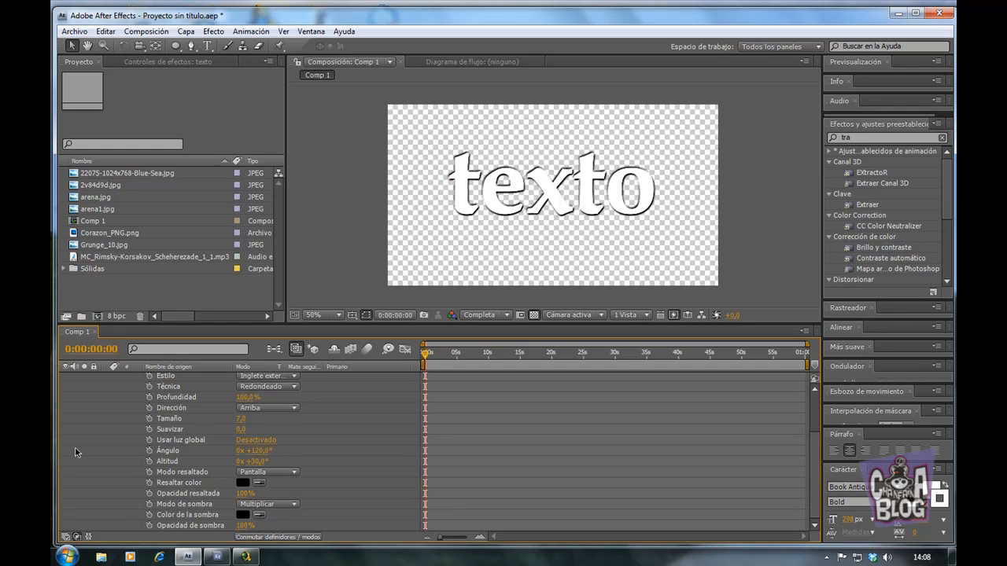
- Collapse the Inglete y relieve settings and the Estilos de capas group of the "texto" layer
{"action": "scroll", "coordinate": [89, 461], "scroll_direction": "up", "scroll_amount": 3}
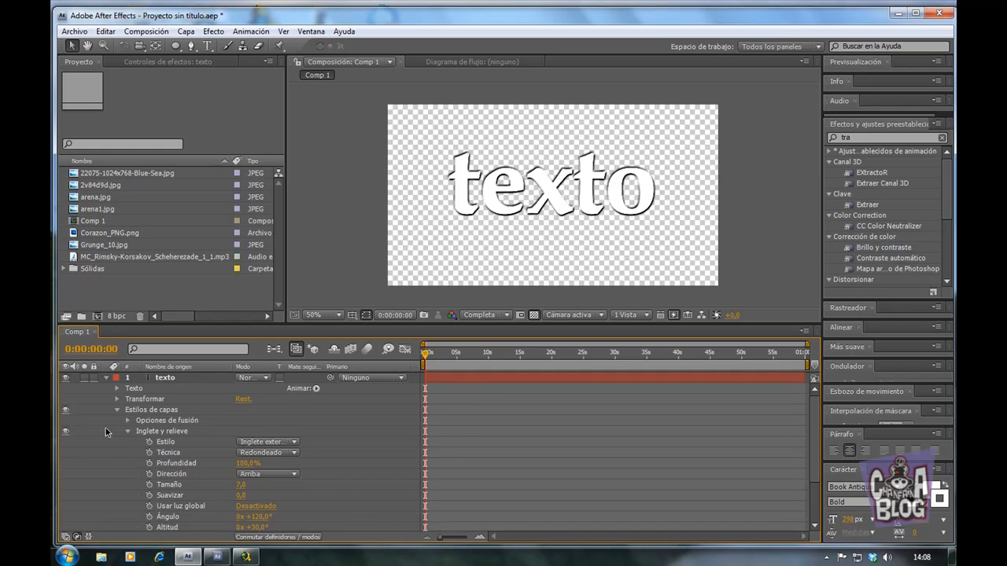
{"action": "left_click", "coordinate": [129, 431]}
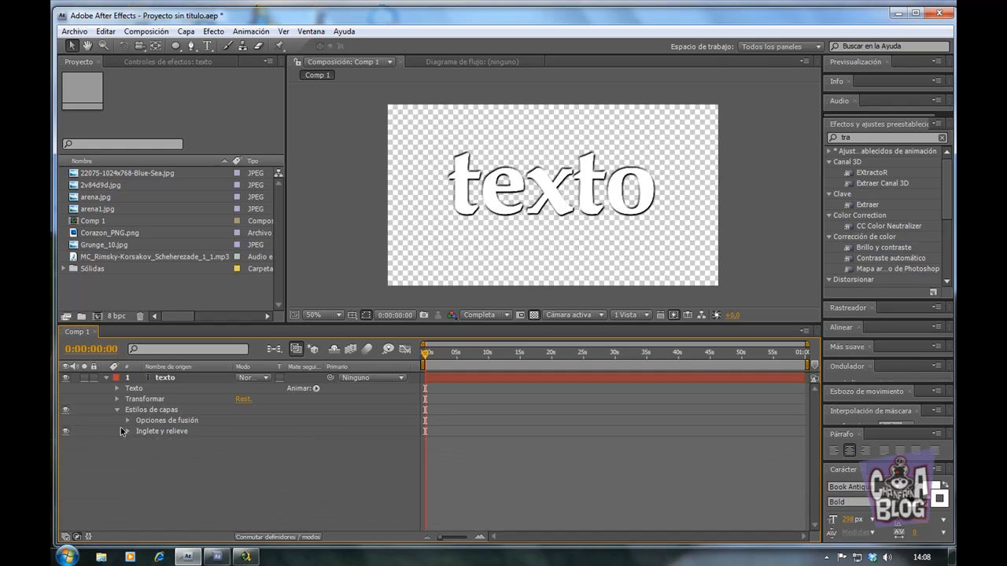
{"action": "left_click", "coordinate": [117, 410]}
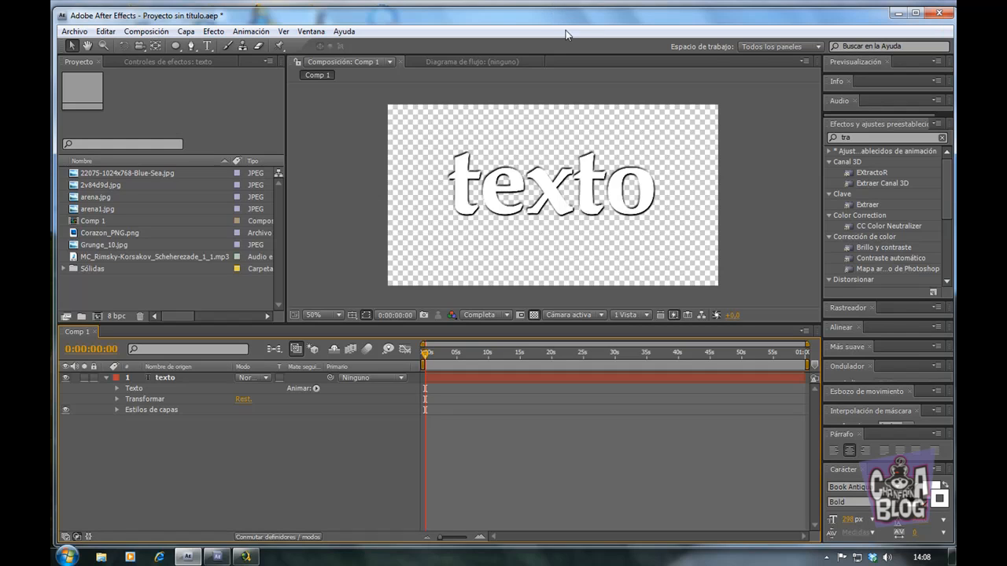
- Add a Sombra paralela layer style to the "texto" layer
{"action": "left_click", "coordinate": [188, 31]}
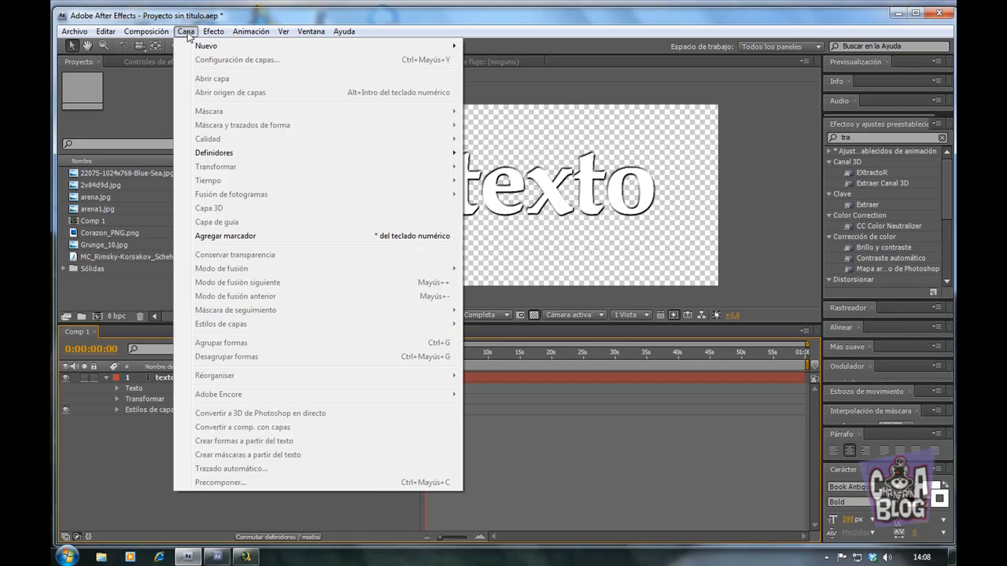
{"action": "left_click", "coordinate": [128, 519]}
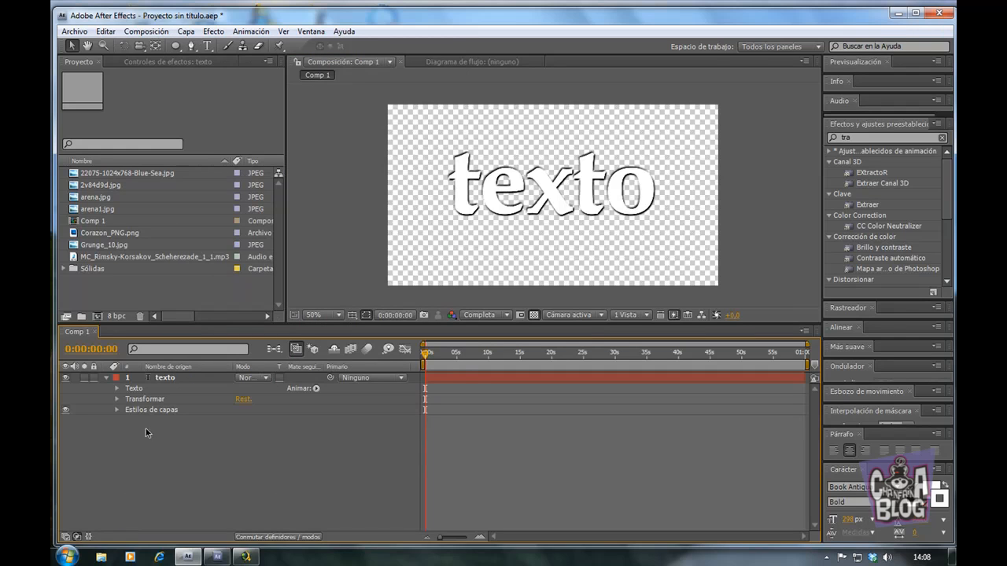
{"action": "left_click", "coordinate": [165, 379]}
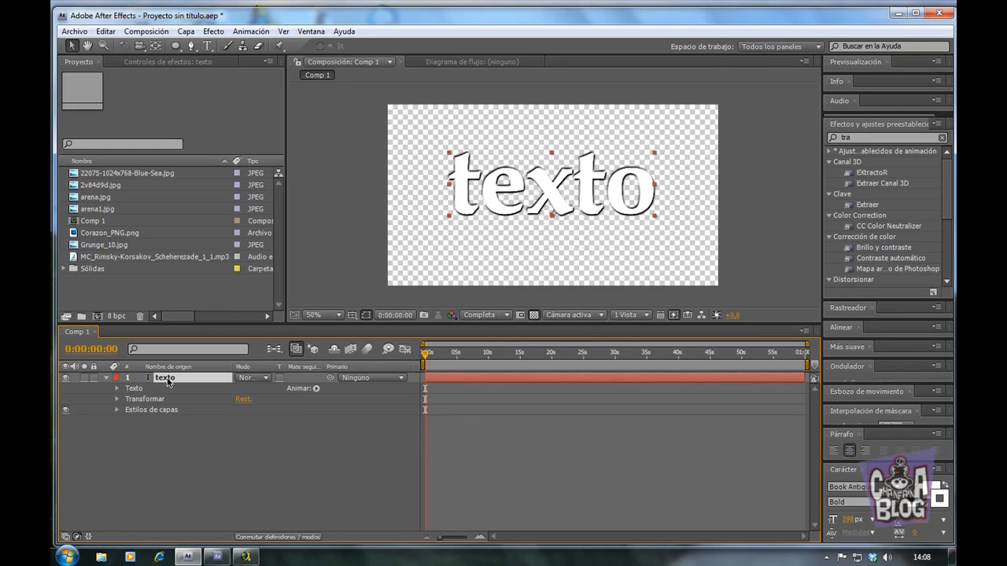
{"action": "left_click", "coordinate": [187, 32]}
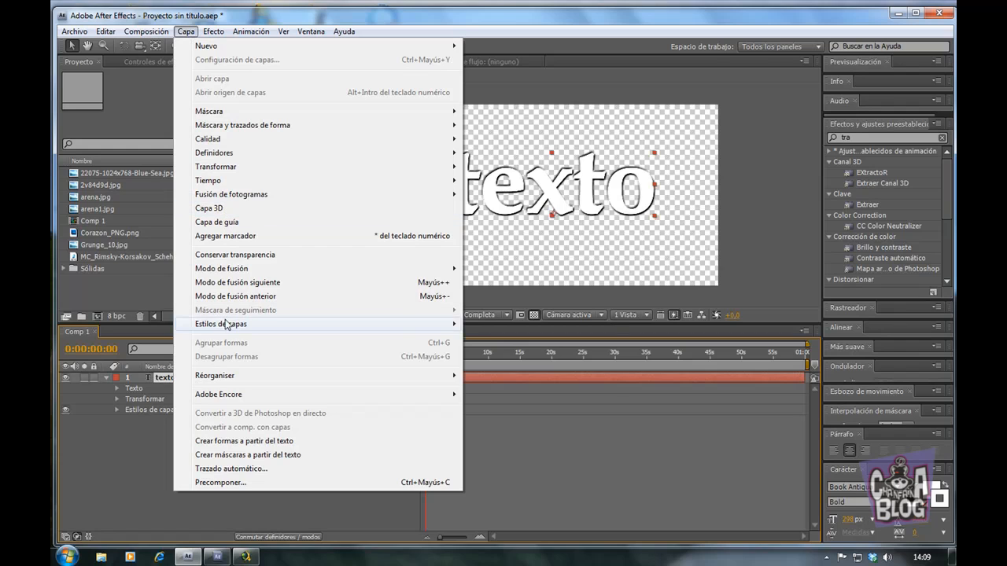
{"action": "mouse_move", "coordinate": [228, 326]}
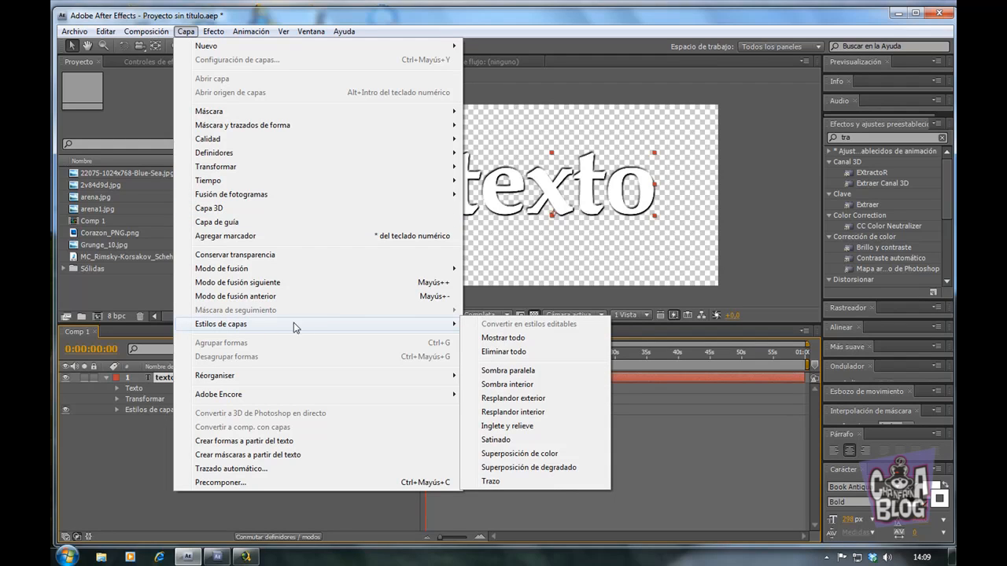
{"action": "left_click", "coordinate": [555, 369]}
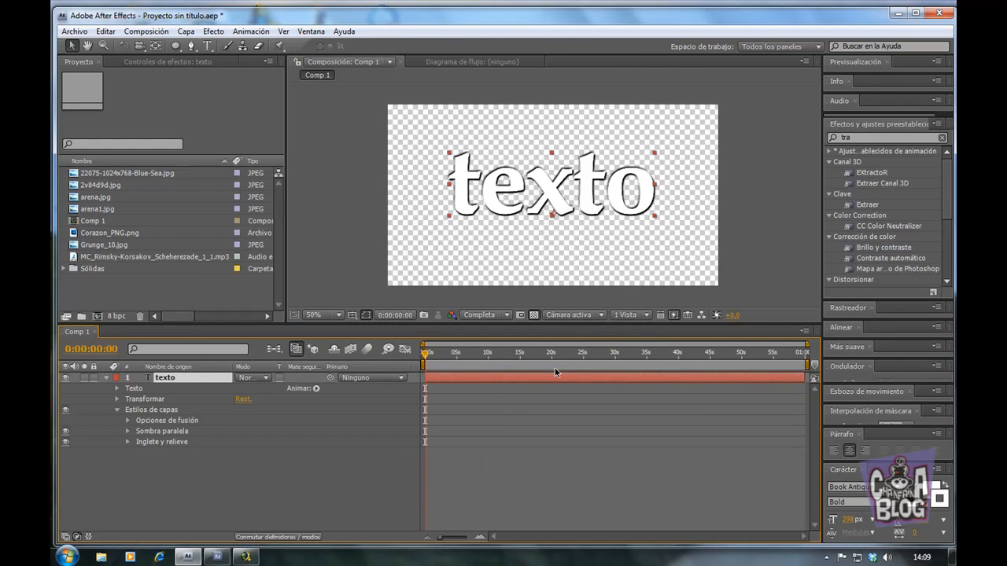
- Set the Sombra paralela distance to 23 and its size to 26, keeping the extension at 0%, and collapse its settings
{"action": "left_click", "coordinate": [127, 431]}
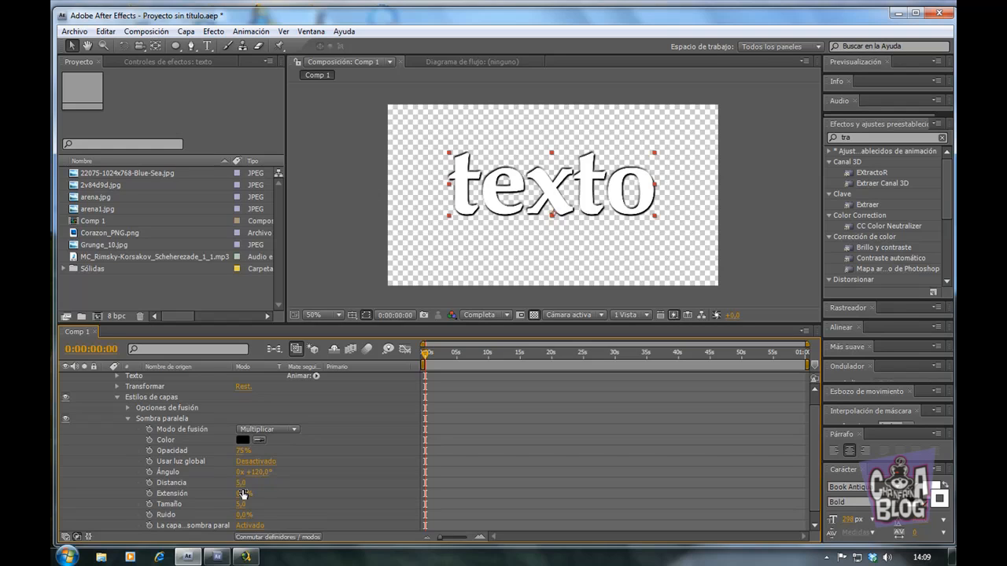
{"action": "scroll", "coordinate": [268, 503], "scroll_direction": "down", "scroll_amount": 1}
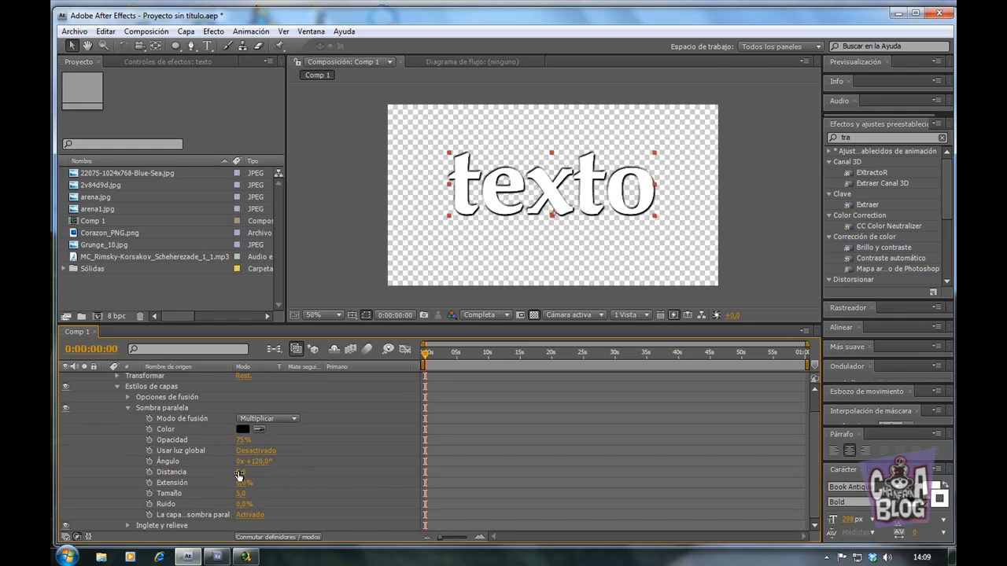
{"action": "mouse_move", "coordinate": [239, 476]}
{"action": "left_mouse_down"}
{"action": "mouse_move", "coordinate": [311, 494]}
{"action": "mouse_move", "coordinate": [273, 496]}
{"action": "left_mouse_up"}
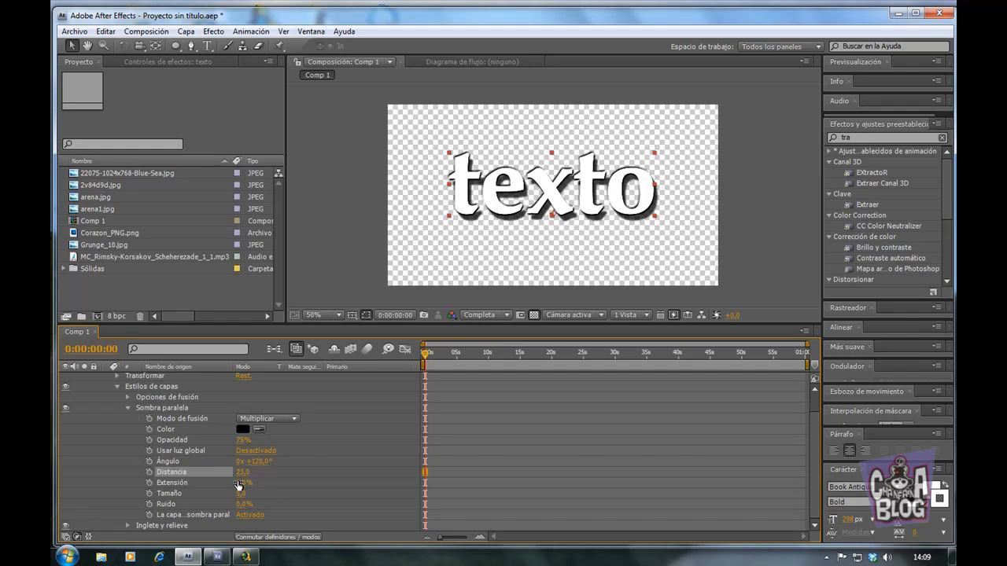
{"action": "left_click_drag", "start_coordinate": [239, 482], "coordinate": [265, 502]}
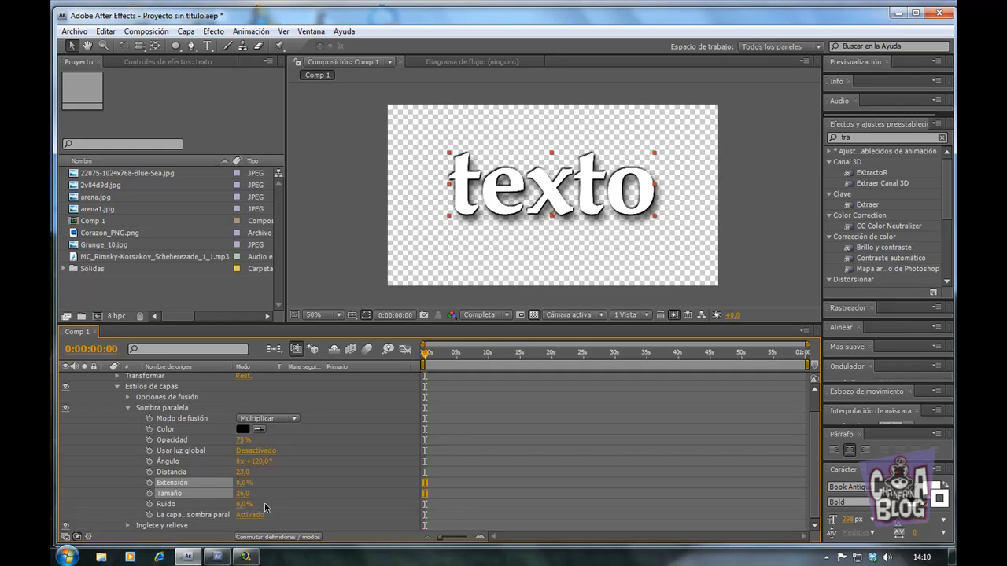
{"action": "left_click_drag", "start_coordinate": [265, 504], "coordinate": [265, 503]}
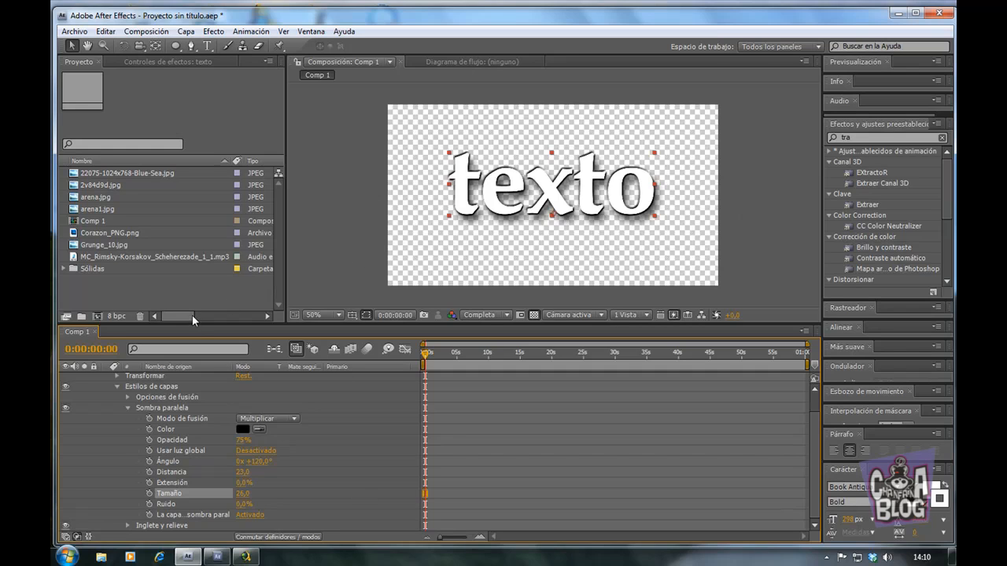
{"action": "left_click", "coordinate": [127, 409]}
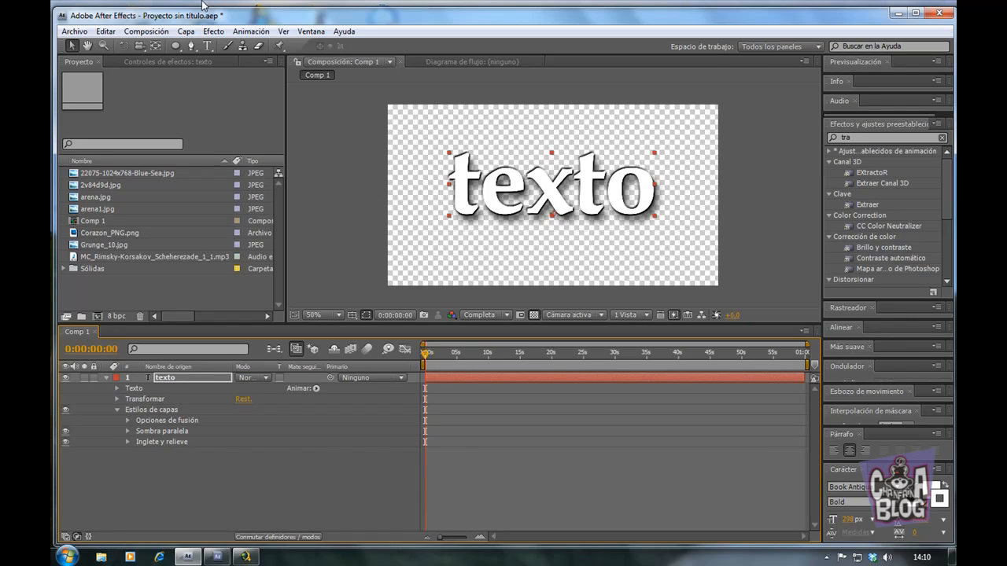
- Add a Resplandor exterior layer style to the "texto" layer
{"action": "left_click", "coordinate": [186, 32]}
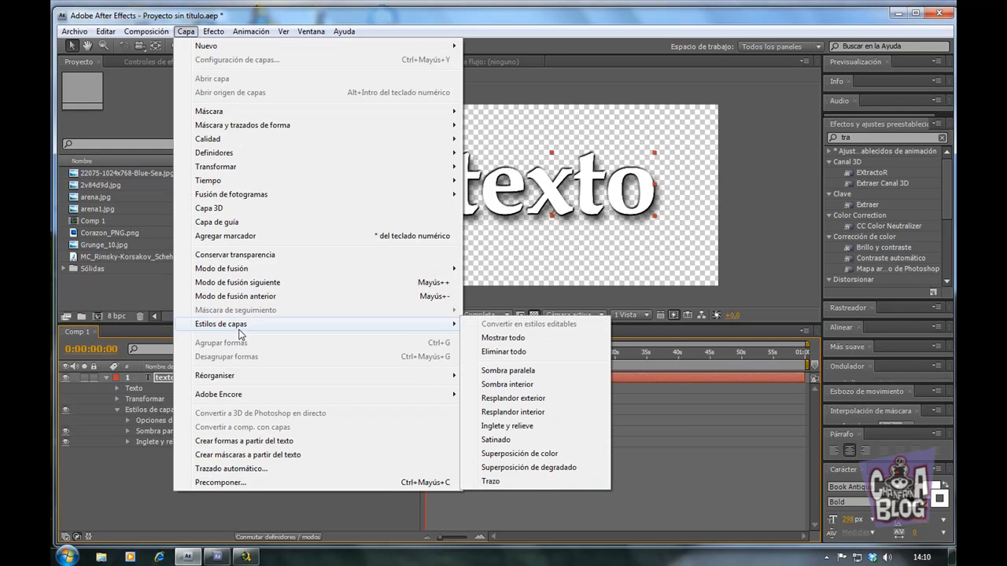
{"action": "mouse_move", "coordinate": [457, 325]}
{"action": "left_click", "coordinate": [546, 397]}
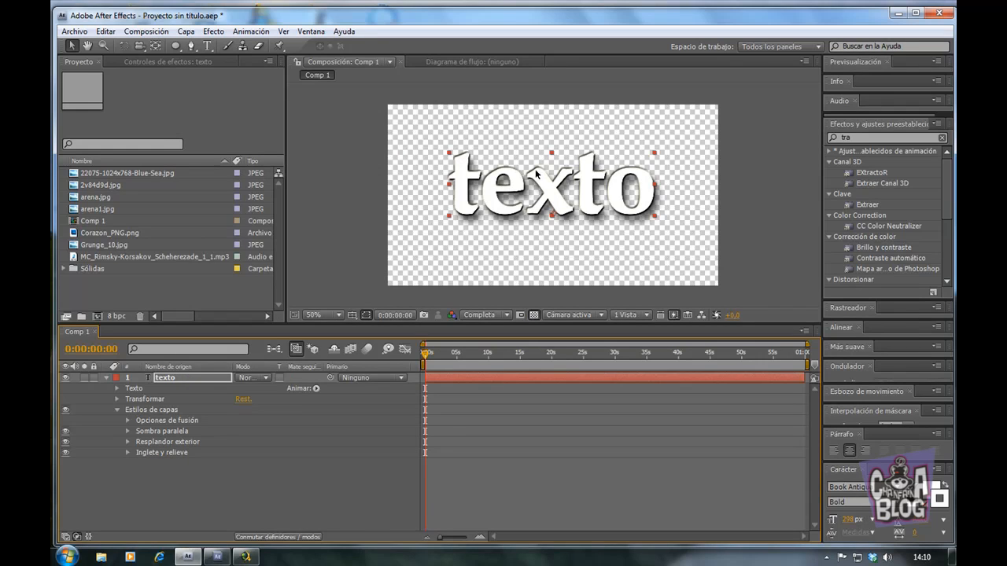
- Change the Resplandor exterior color to light blue, A0A2F5
{"action": "left_click", "coordinate": [127, 442]}
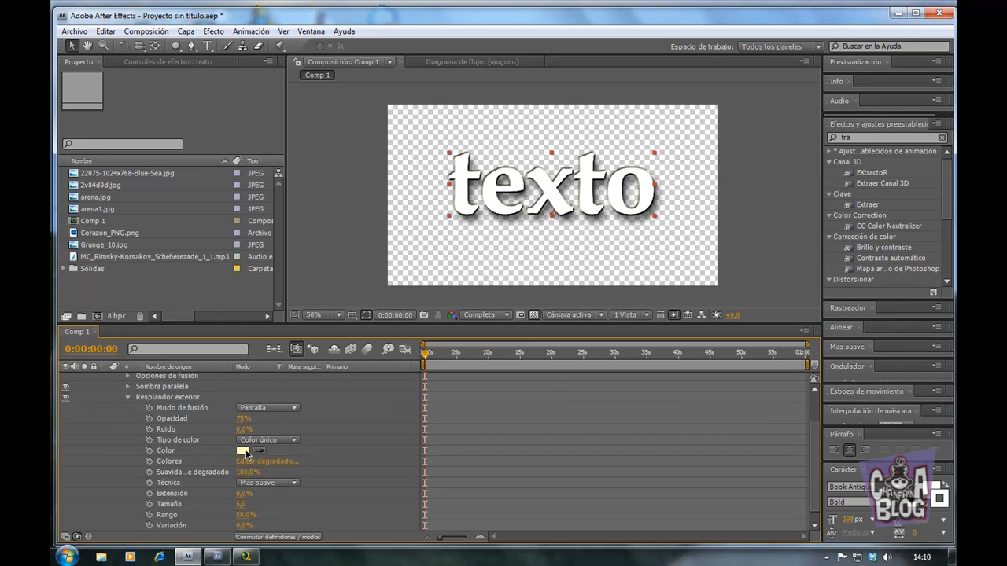
{"action": "left_click", "coordinate": [243, 452]}
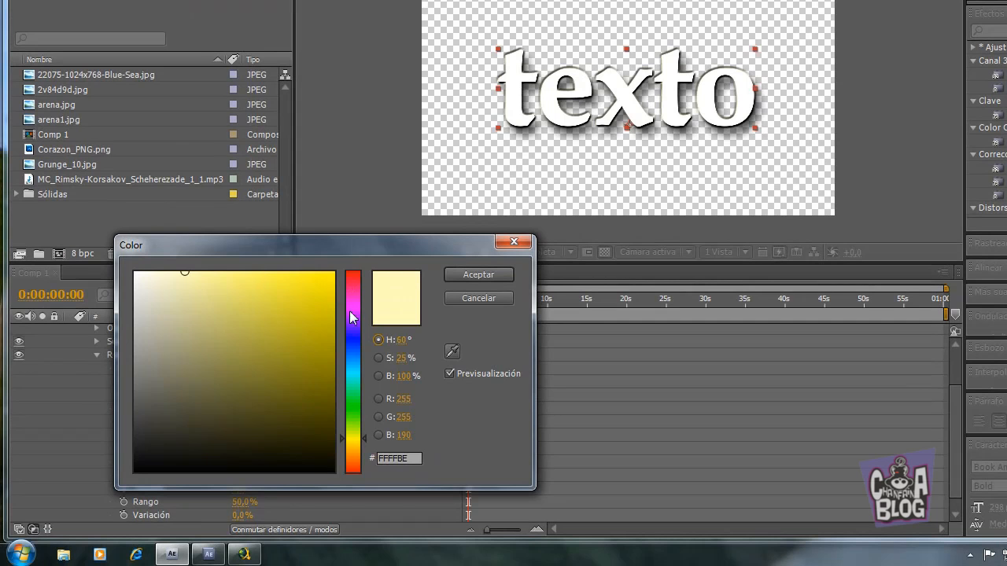
{"action": "left_click", "coordinate": [352, 346]}
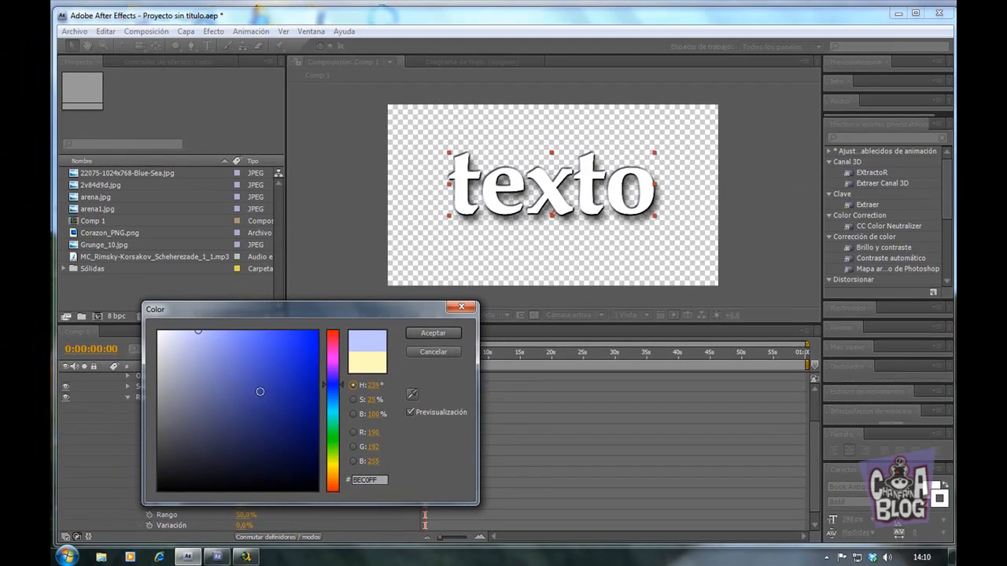
{"action": "left_click", "coordinate": [212, 337]}
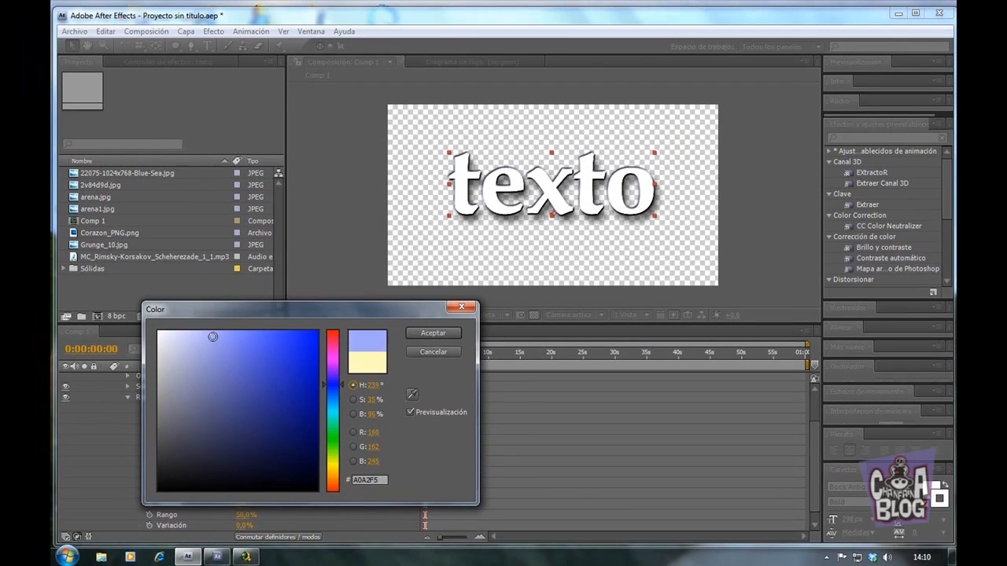
{"action": "left_click", "coordinate": [437, 334]}
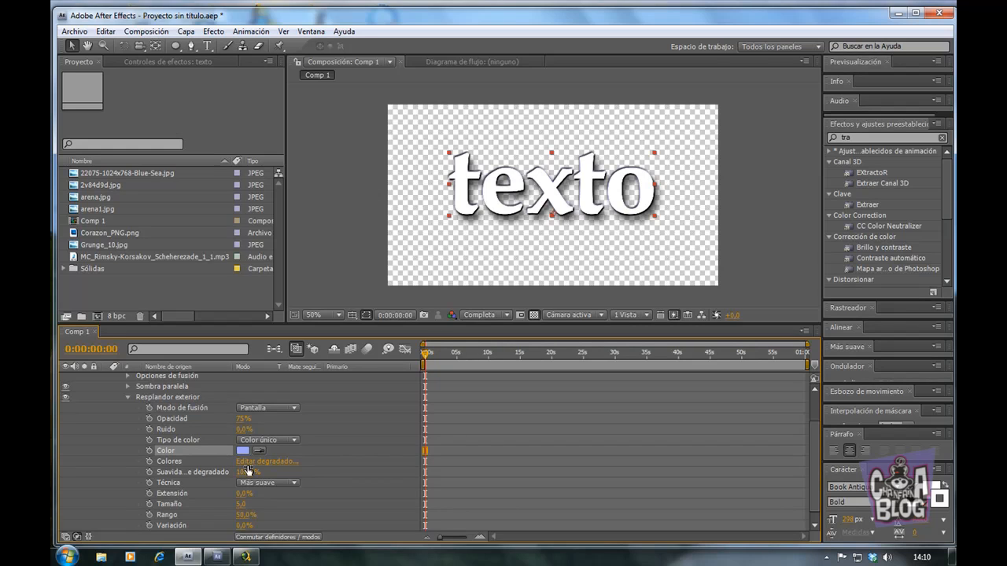
- Set the outer glow's technique to Preciso, its size to 79 and its extension to 15%
{"action": "left_click", "coordinate": [296, 485]}
{"action": "left_click", "coordinate": [279, 501]}
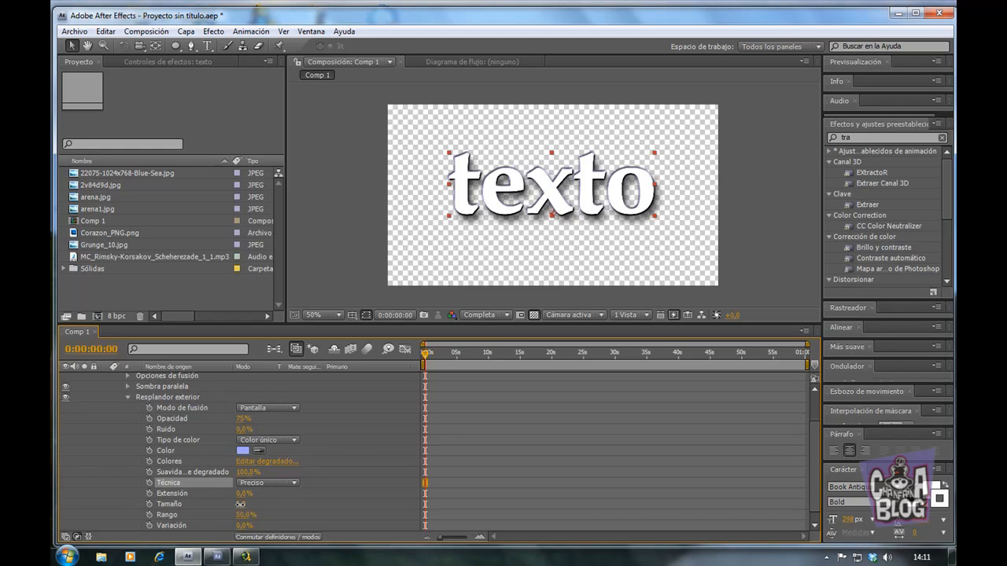
{"action": "left_click_drag", "start_coordinate": [240, 504], "coordinate": [310, 529]}
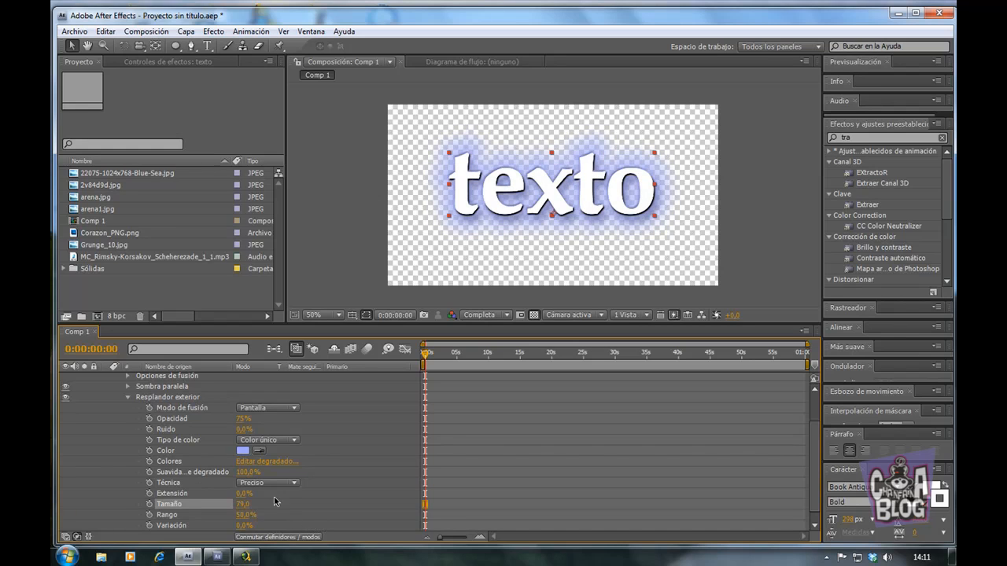
{"action": "mouse_move", "coordinate": [242, 494]}
{"action": "left_mouse_down"}
{"action": "mouse_move", "coordinate": [270, 503]}
{"action": "mouse_move", "coordinate": [240, 504]}
{"action": "mouse_move", "coordinate": [270, 510]}
{"action": "mouse_move", "coordinate": [250, 510]}
{"action": "left_mouse_up"}
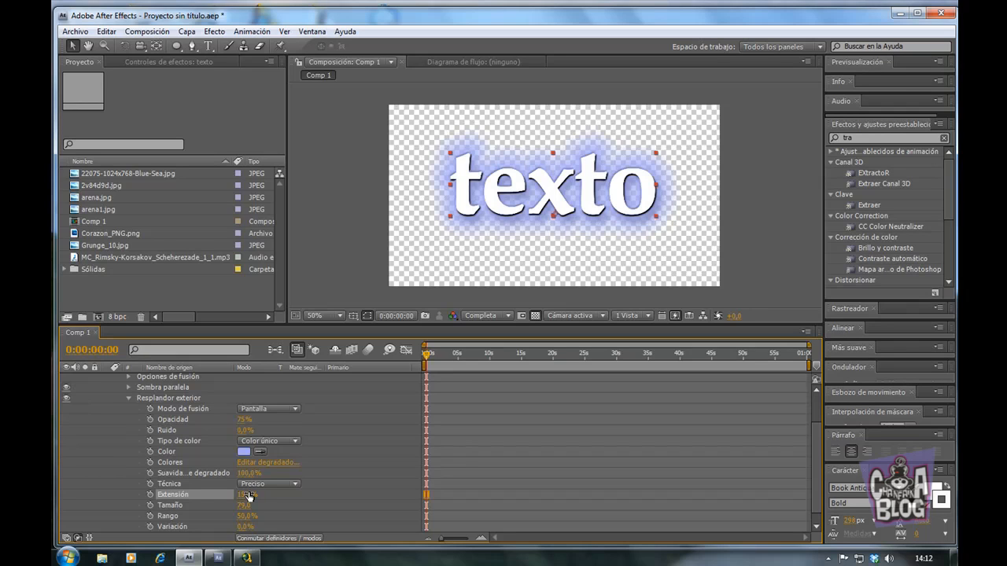
- Keyframe the outer glow's size (Tamaño) at 79 at the start of the composition and again at 0:00:05:17
{"action": "left_click", "coordinate": [150, 508]}
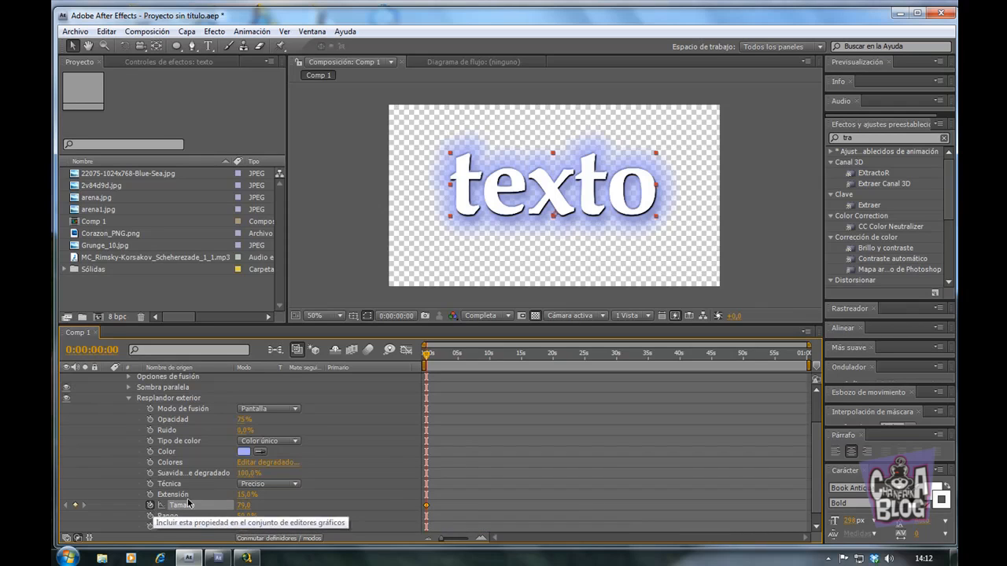
{"action": "left_click_drag", "start_coordinate": [426, 354], "coordinate": [462, 361]}
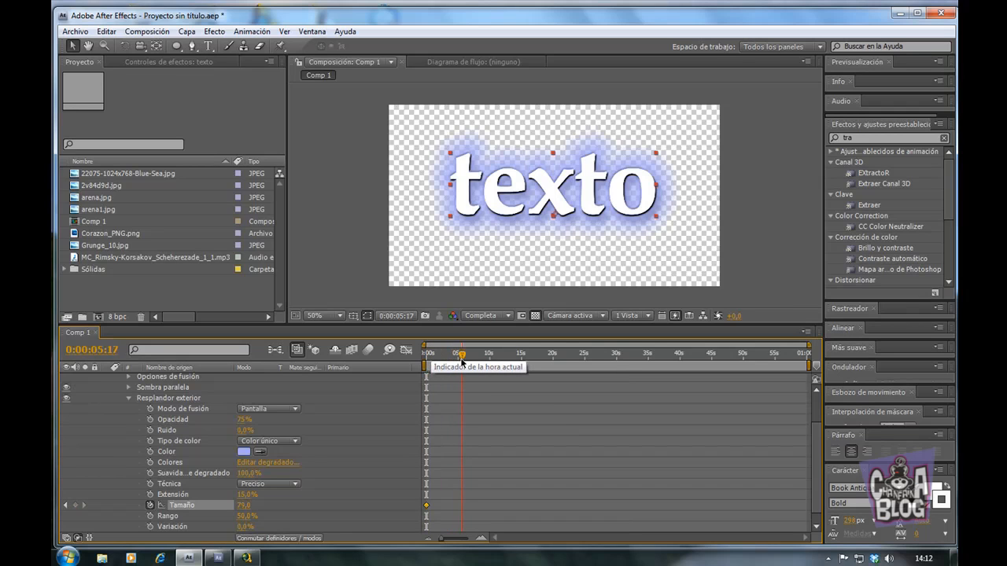
{"action": "left_click", "coordinate": [76, 505]}
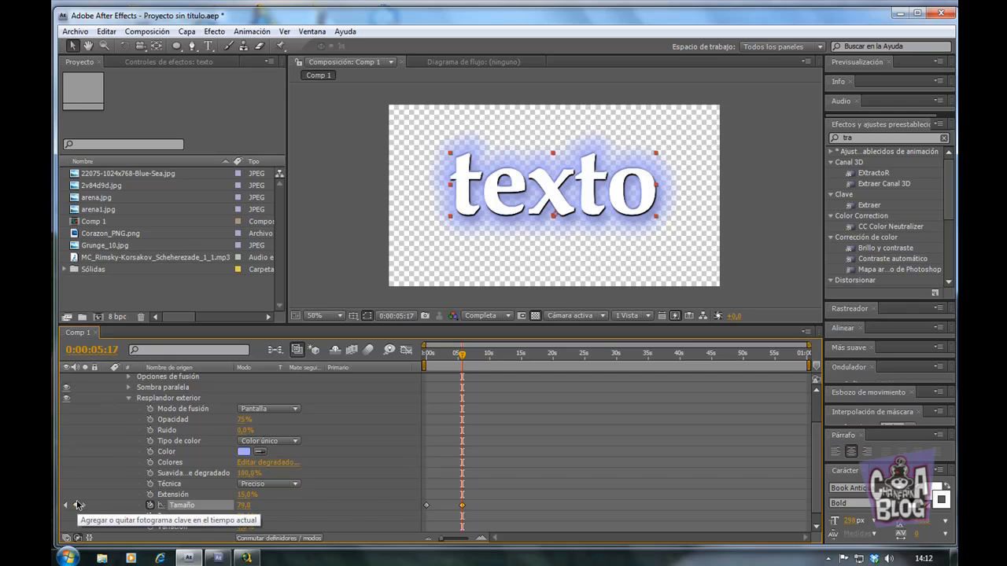
- Set the outer glow's size to 0 two frames after the second keyframe, at 0:00:05:19
{"action": "key", "text": "Page_Down"}
{"action": "key", "text": "Page_Down"}
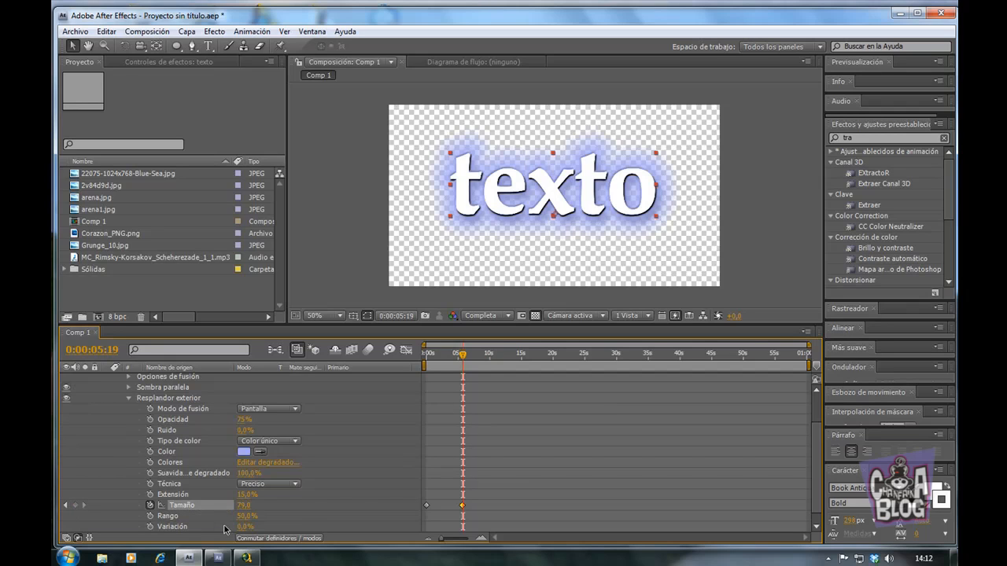
{"action": "left_click_drag", "start_coordinate": [244, 505], "coordinate": [242, 512]}
{"action": "left_click", "coordinate": [242, 508]}
{"action": "type", "text": "0"}
- Add a keyframe holding the outer glow's size at 0 at 0:00:11:23, and advance the current time to 0:00:12:00
{"action": "left_click_drag", "start_coordinate": [463, 355], "coordinate": [503, 359]}
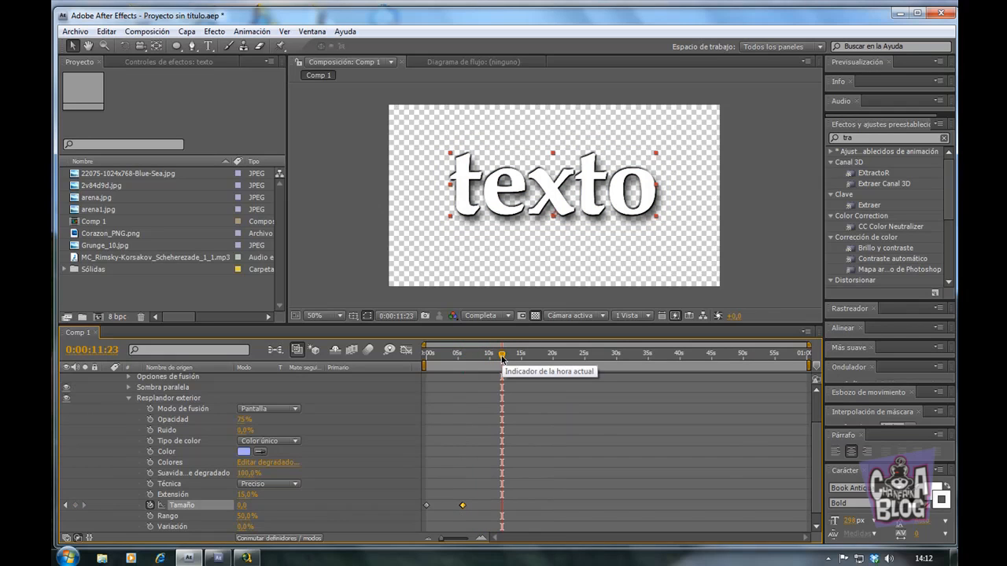
{"action": "left_click", "coordinate": [76, 505]}
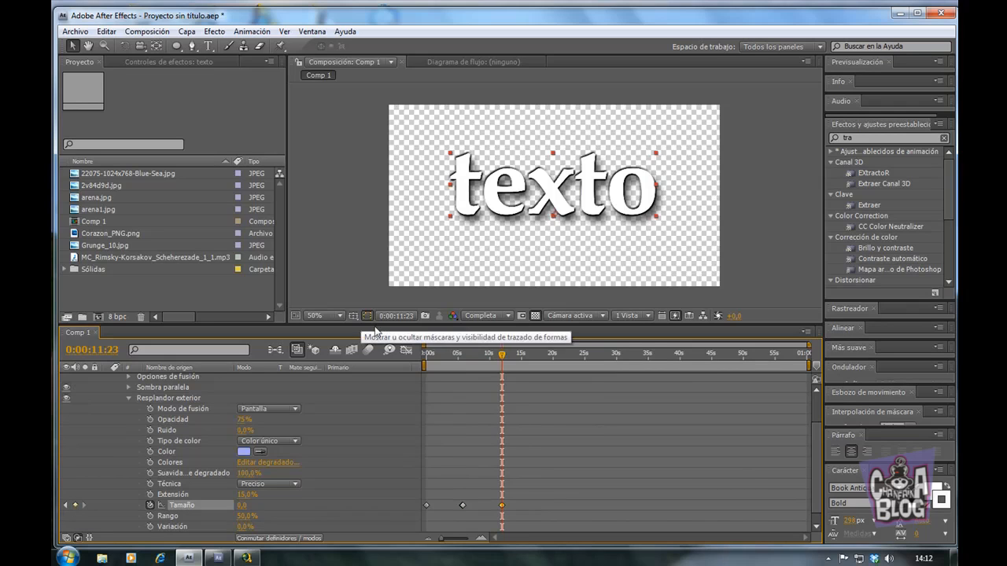
{"action": "left_click", "coordinate": [502, 365]}
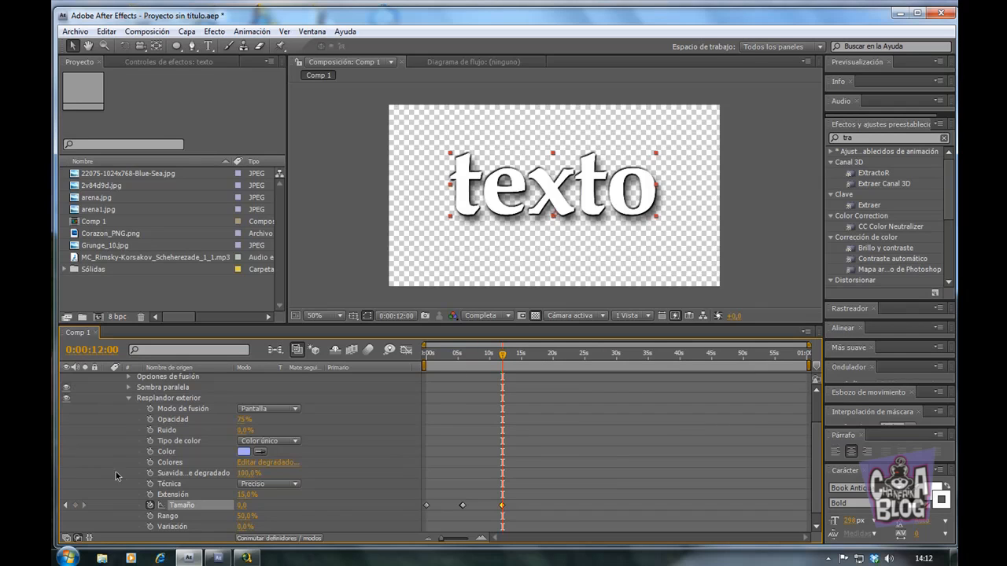
- Move the current time back to 0:00:01:05, collapse the outer glow's properties and hide the glow
{"action": "left_click", "coordinate": [240, 506]}
{"action": "left_click_drag", "start_coordinate": [503, 356], "coordinate": [435, 389]}
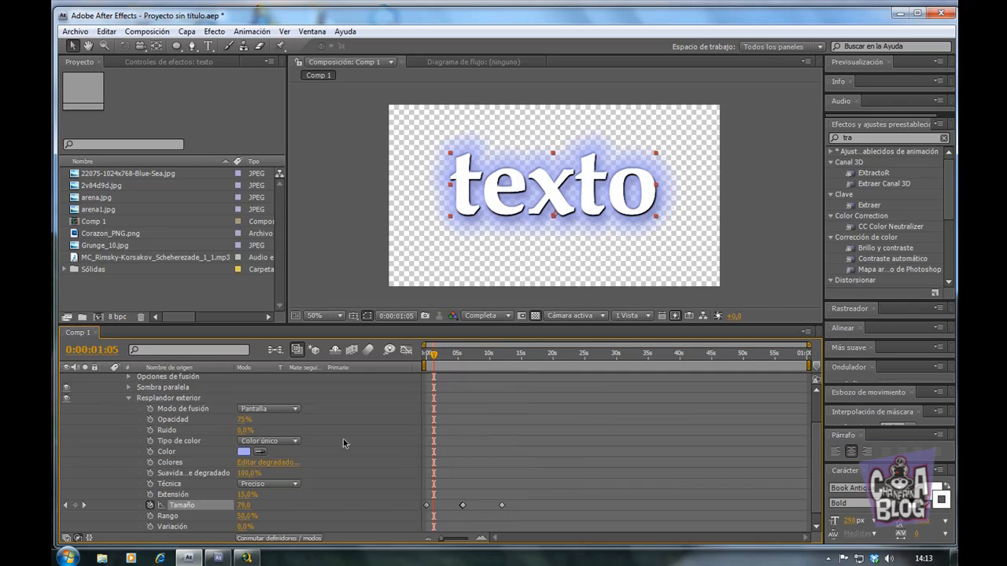
{"action": "left_click", "coordinate": [128, 400]}
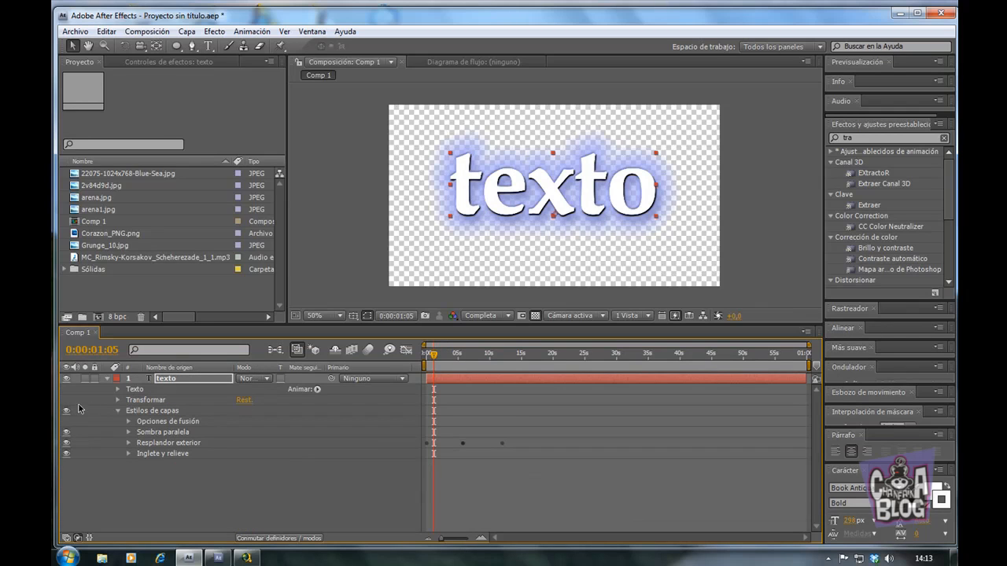
{"action": "left_click", "coordinate": [66, 443]}
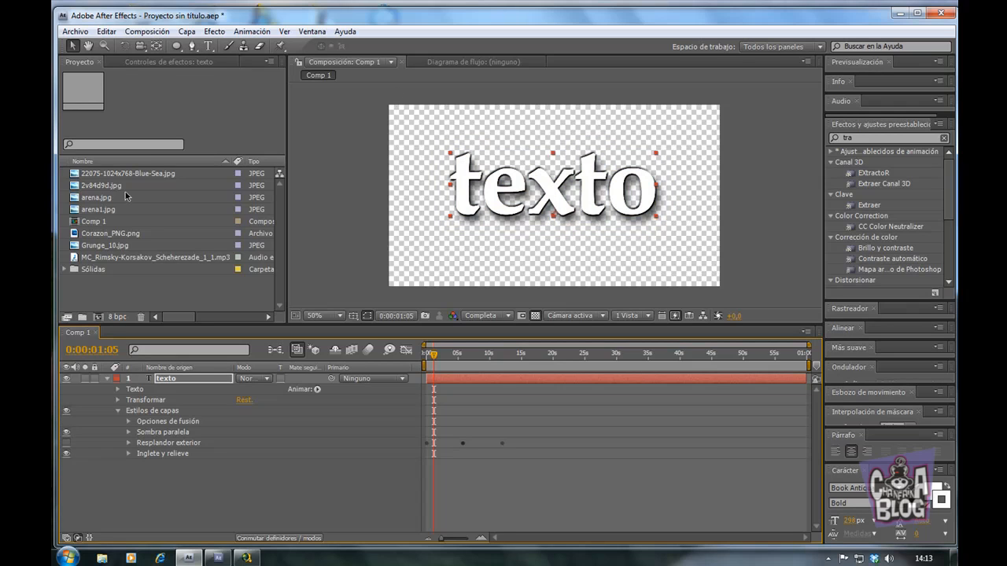
- Add a stroke (Trazo) layer style to the texto layer
{"action": "left_click", "coordinate": [185, 32]}
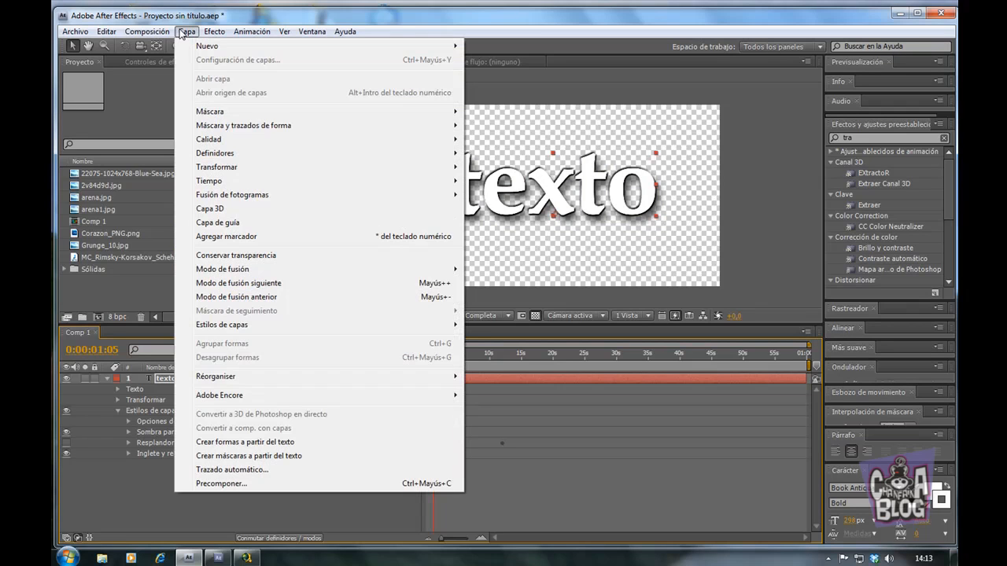
{"action": "mouse_move", "coordinate": [253, 329]}
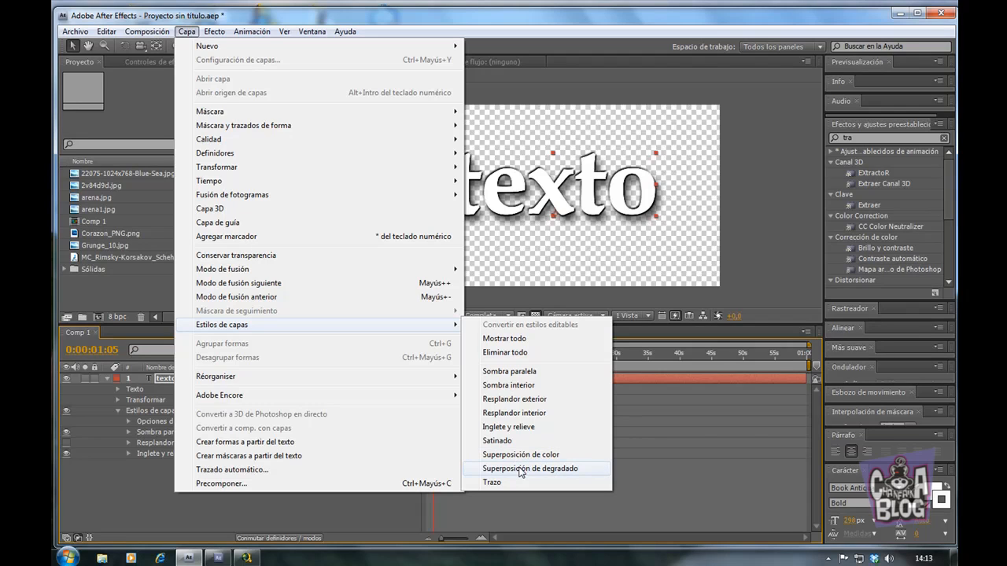
{"action": "left_click", "coordinate": [495, 482]}
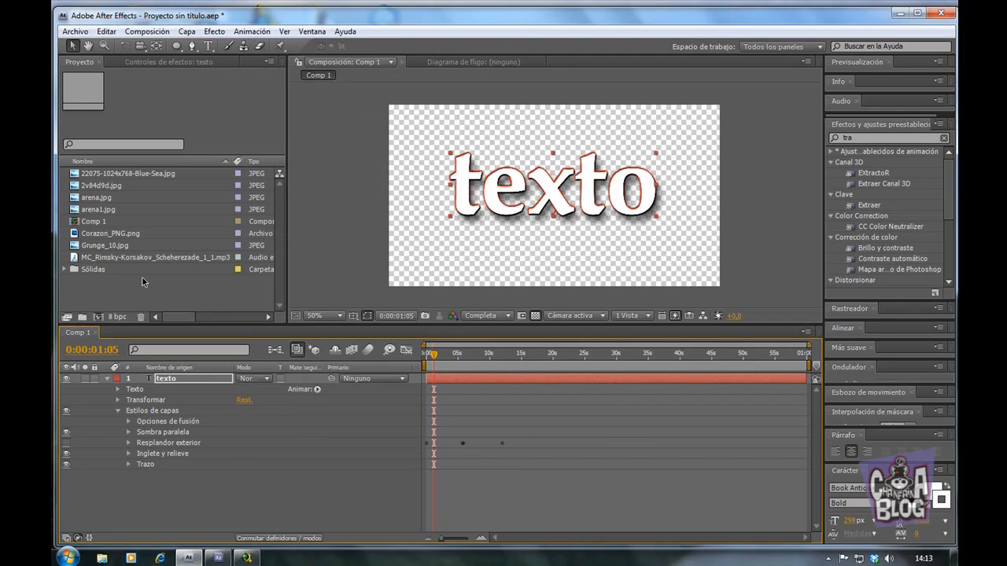
- Set the stroke's color to the blue 5282EF
{"action": "left_click", "coordinate": [128, 466]}
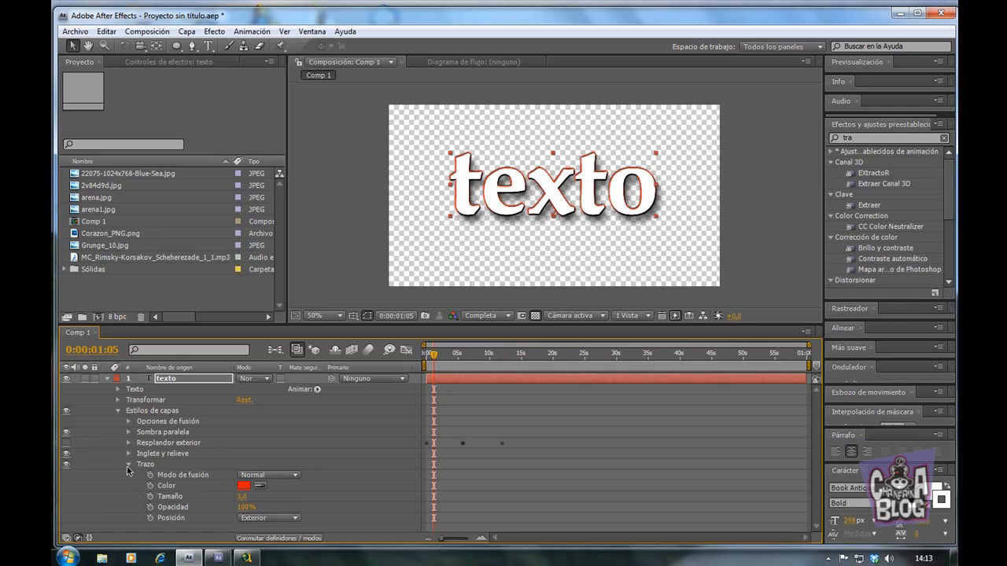
{"action": "left_click", "coordinate": [245, 486]}
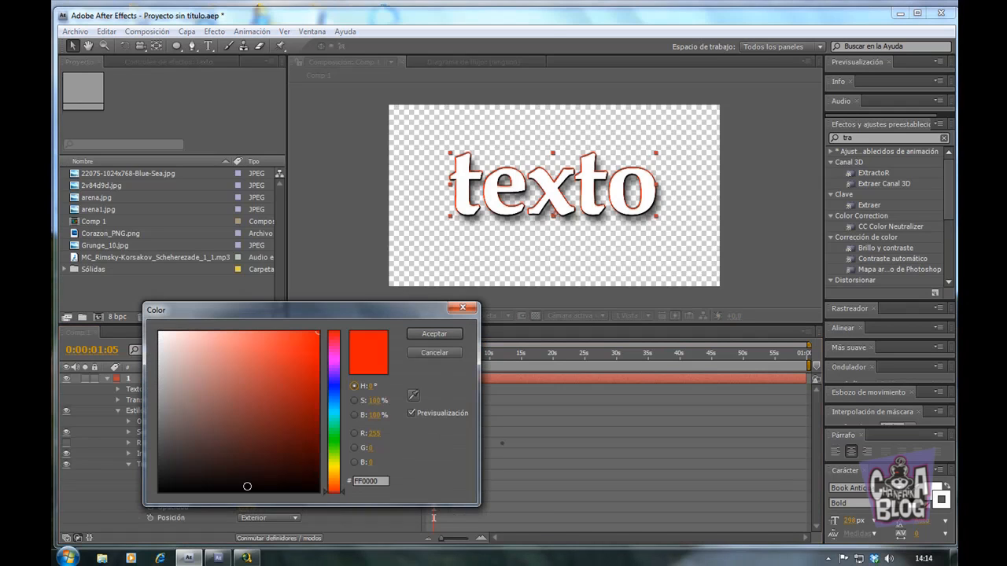
{"action": "left_click", "coordinate": [336, 394]}
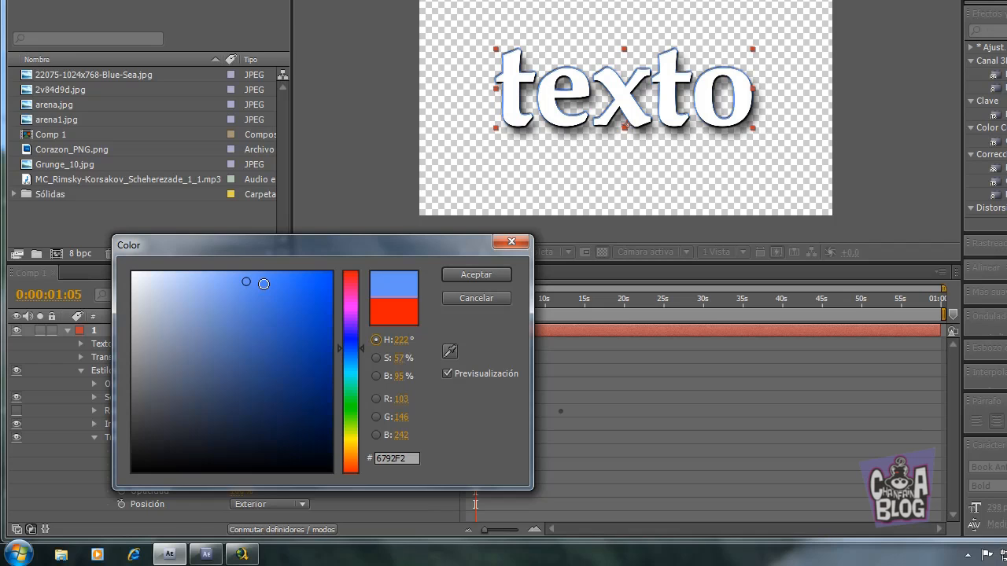
{"action": "left_click", "coordinate": [264, 284]}
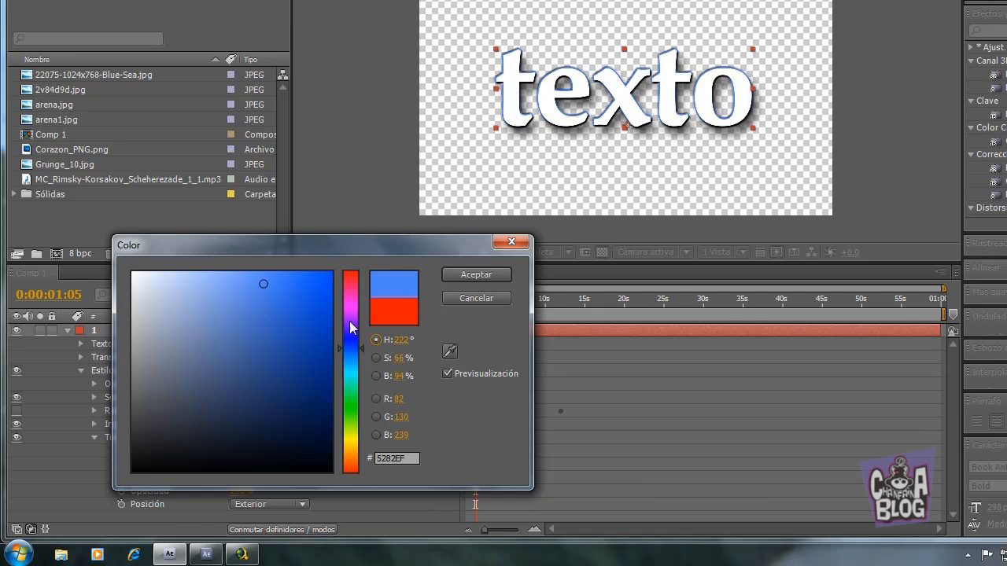
{"action": "left_click", "coordinate": [491, 275]}
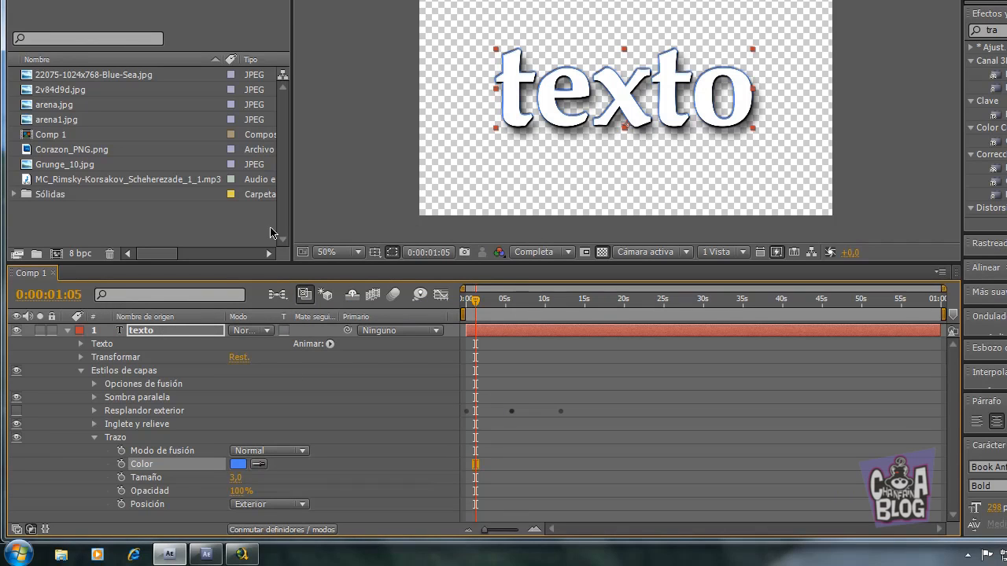
- Set the stroke's size to about 12, collapse its properties and show the outer glow again
{"action": "mouse_move", "coordinate": [237, 483]}
{"action": "left_mouse_down"}
{"action": "mouse_move", "coordinate": [306, 490]}
{"action": "mouse_move", "coordinate": [313, 509]}
{"action": "mouse_move", "coordinate": [301, 510]}
{"action": "mouse_move", "coordinate": [315, 515]}
{"action": "left_mouse_up"}
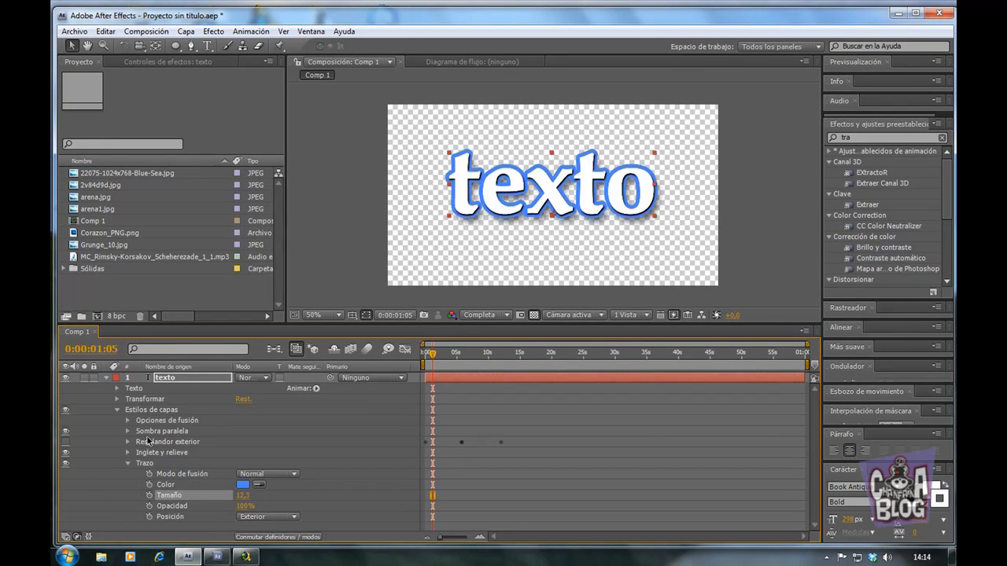
{"action": "left_click", "coordinate": [129, 463]}
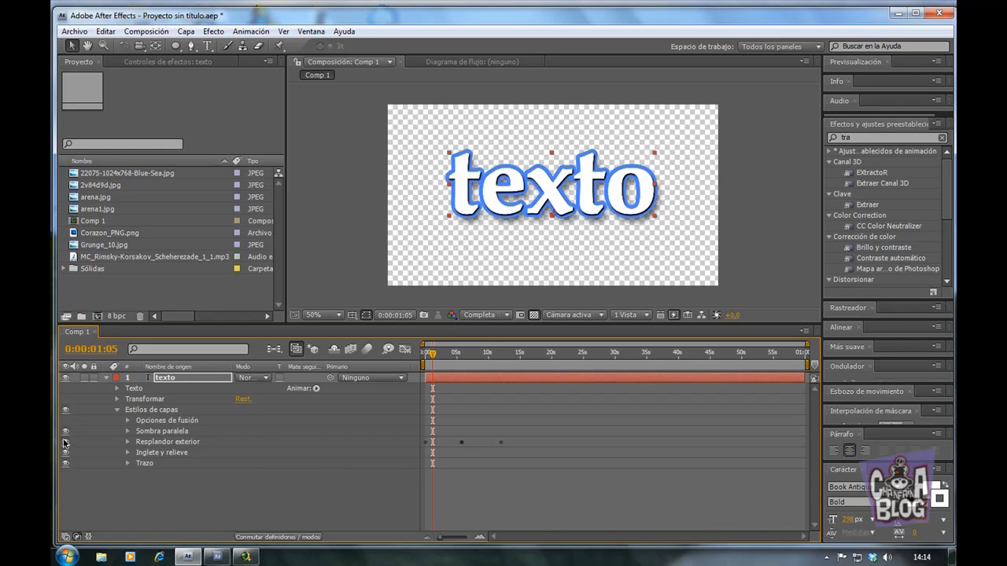
{"action": "left_click", "coordinate": [66, 443]}
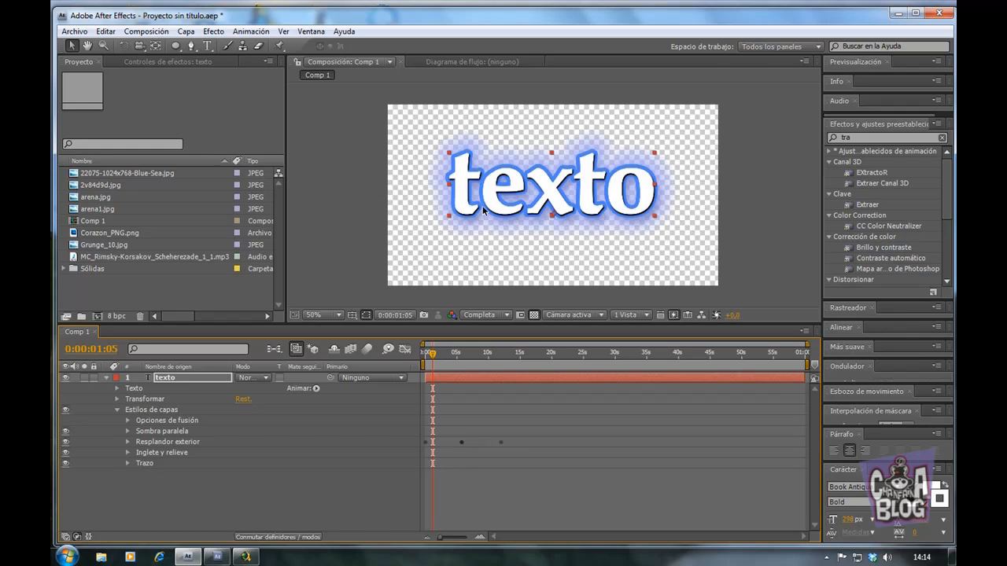
- Move the current time to 0:00:01:17 and hide both the stroke and the outer glow styles
{"action": "left_click", "coordinate": [436, 355]}
{"action": "left_click_drag", "start_coordinate": [436, 354], "coordinate": [436, 415]}
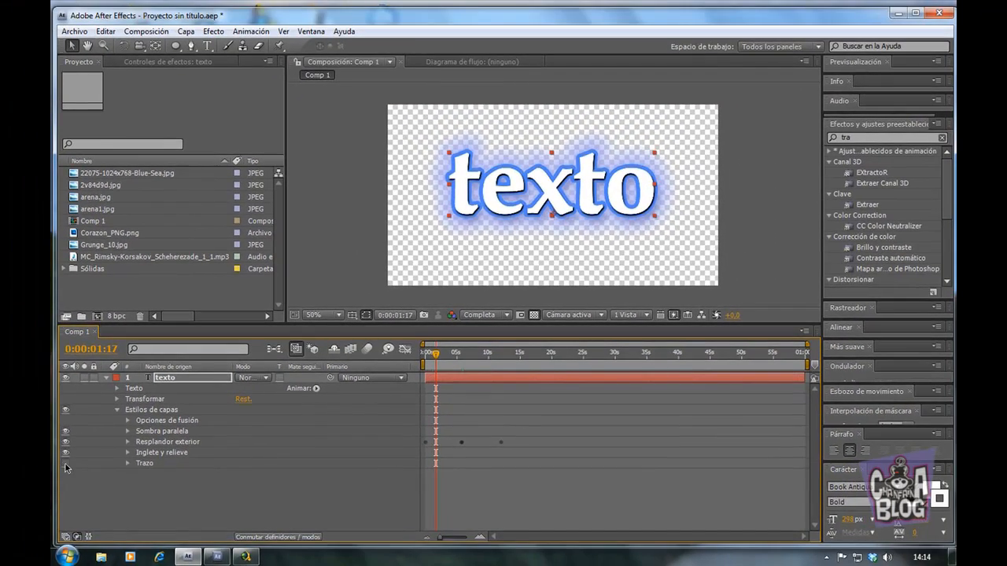
{"action": "left_click", "coordinate": [65, 464]}
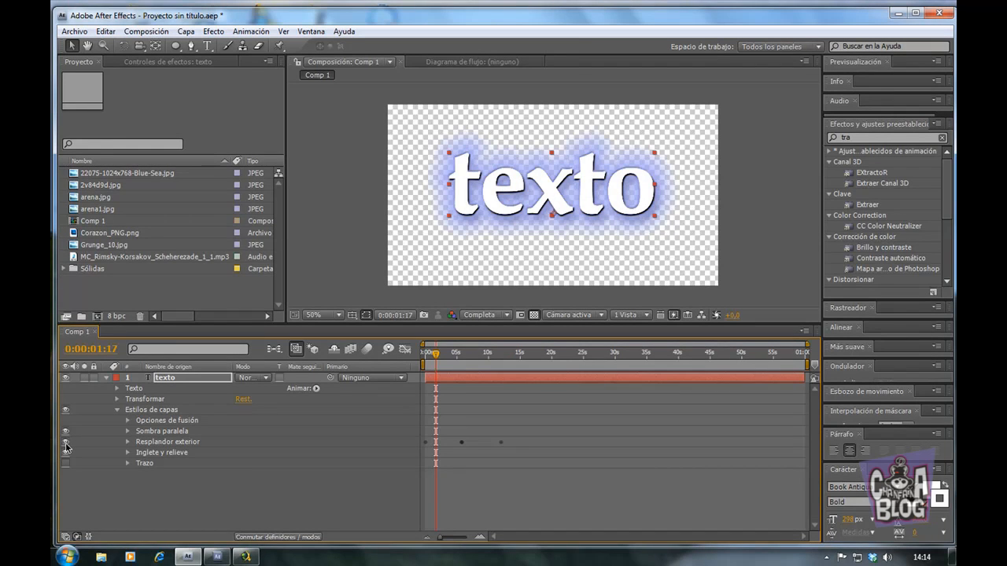
{"action": "left_click", "coordinate": [66, 442]}
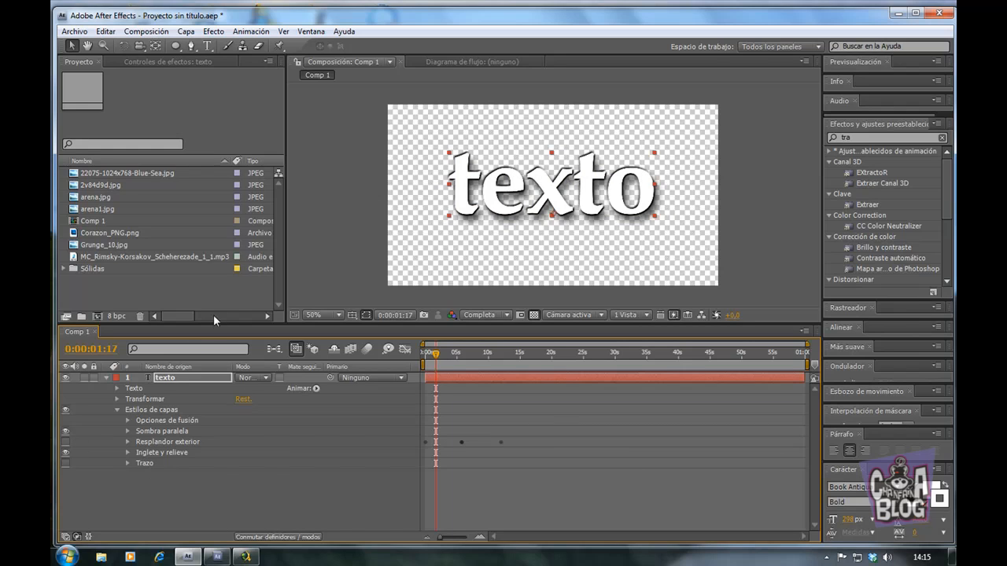
- Add a gradient overlay (Superposición de degradado) layer style to the texto layer
{"action": "left_click", "coordinate": [187, 31]}
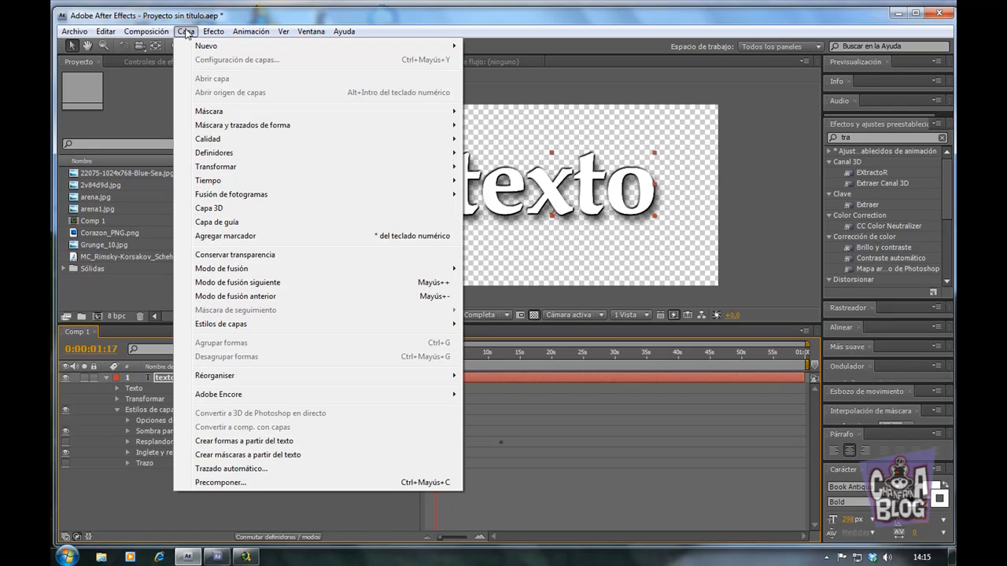
{"action": "mouse_move", "coordinate": [272, 323]}
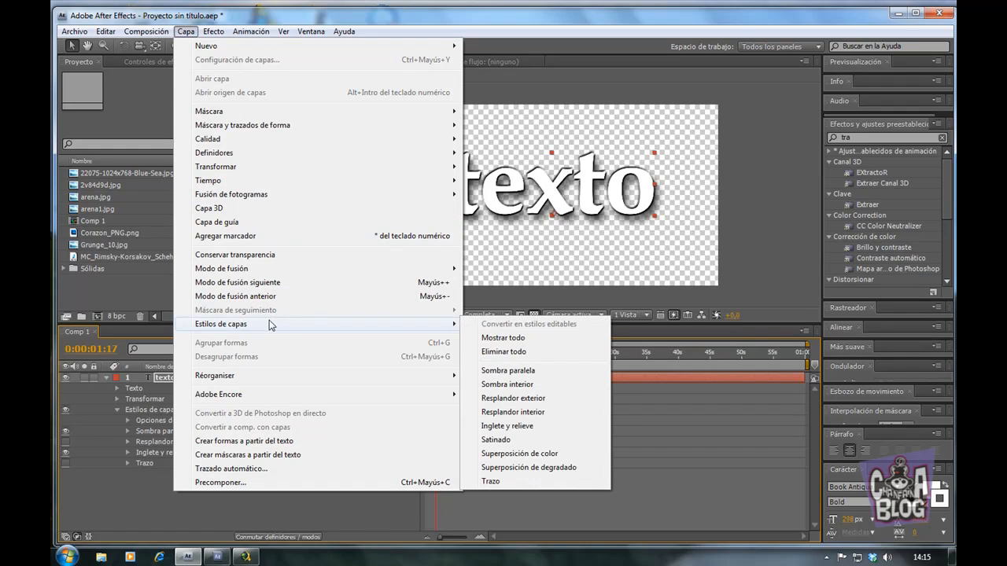
{"action": "left_click", "coordinate": [525, 468]}
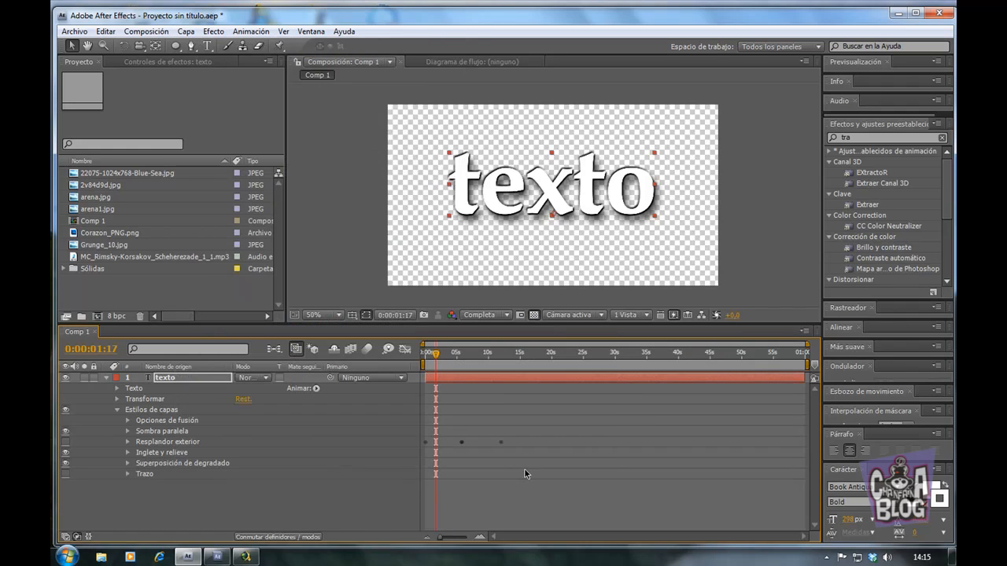
- Edit the gradient overlay's colors, setting the starting stop to red BE2929 and the ending stop to near-white FBF6F6
{"action": "left_click", "coordinate": [127, 463]}
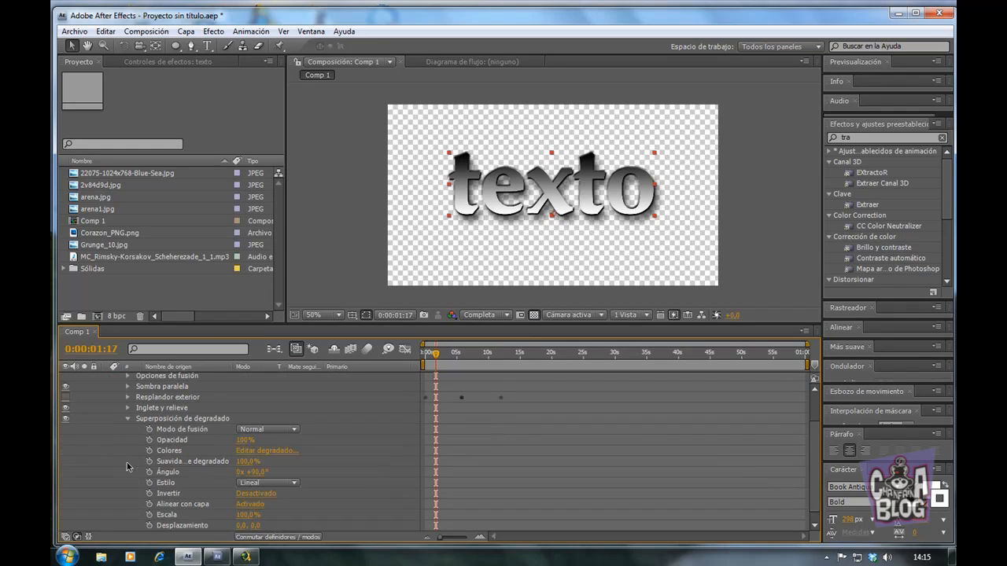
{"action": "left_click", "coordinate": [291, 456]}
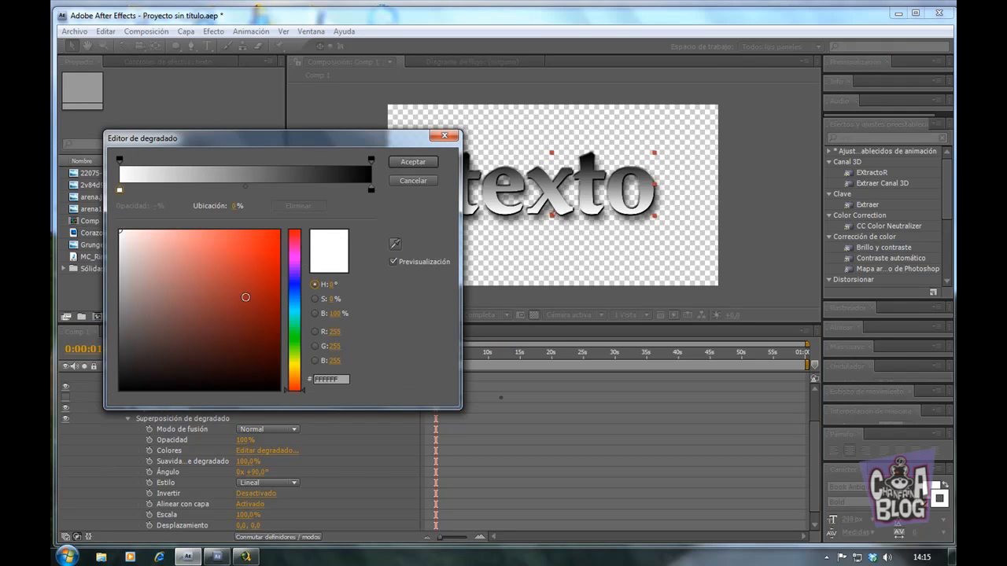
{"action": "left_click", "coordinate": [245, 271]}
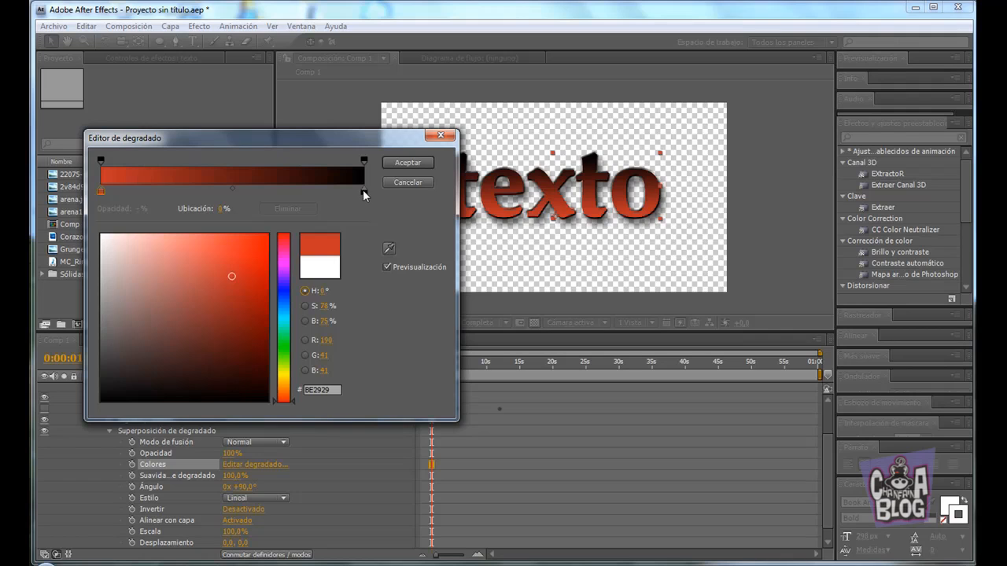
{"action": "left_click", "coordinate": [364, 192]}
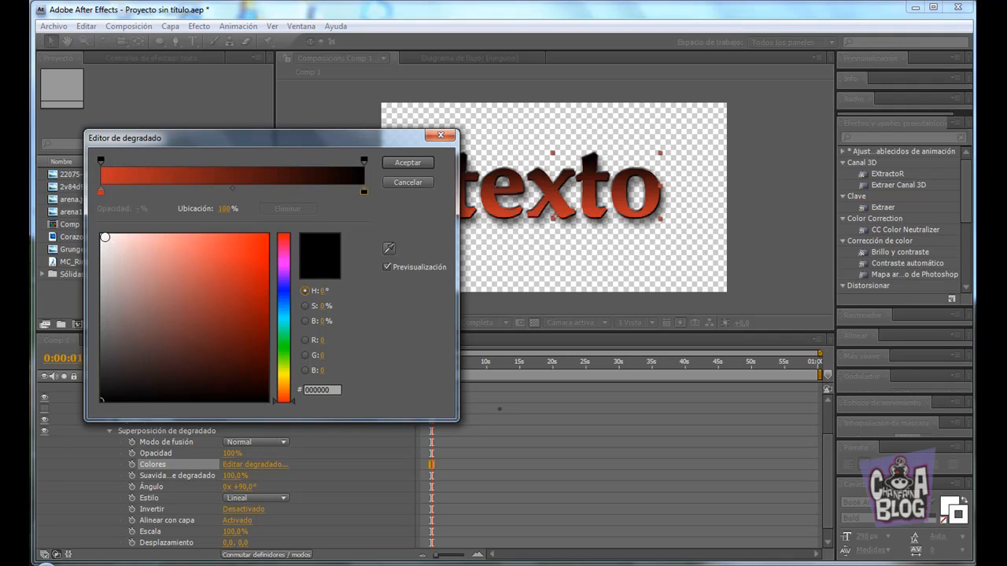
{"action": "left_click", "coordinate": [103, 237]}
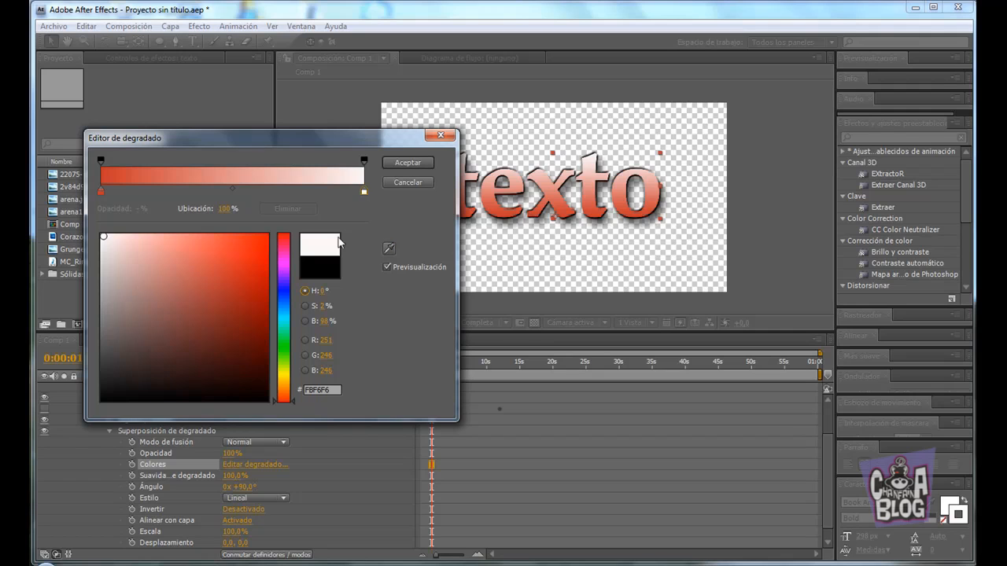
- Shift the gradient's color midpoint to about 32.7% and accept the gradient
{"action": "left_click_drag", "start_coordinate": [230, 188], "coordinate": [184, 186]}
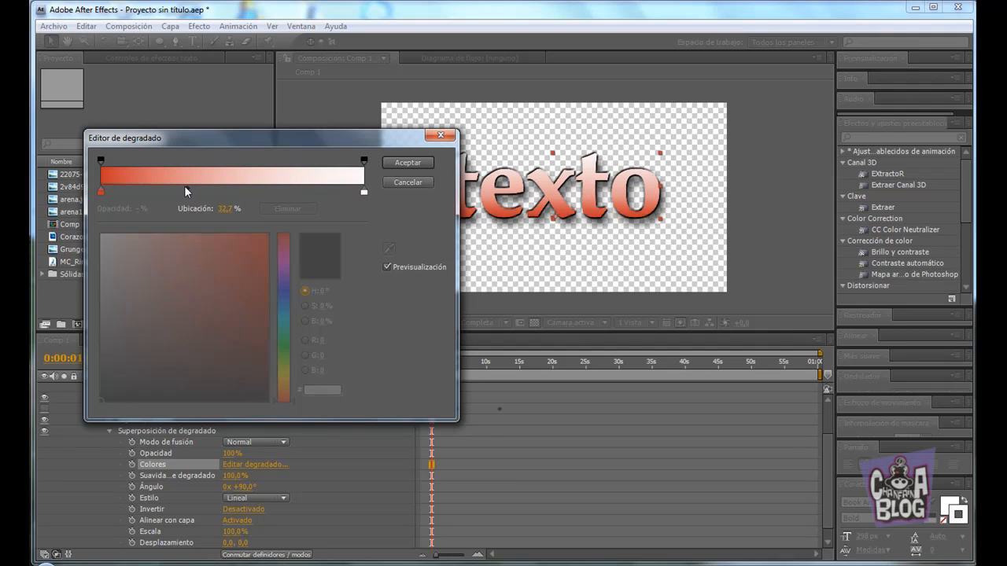
{"action": "left_click", "coordinate": [364, 193]}
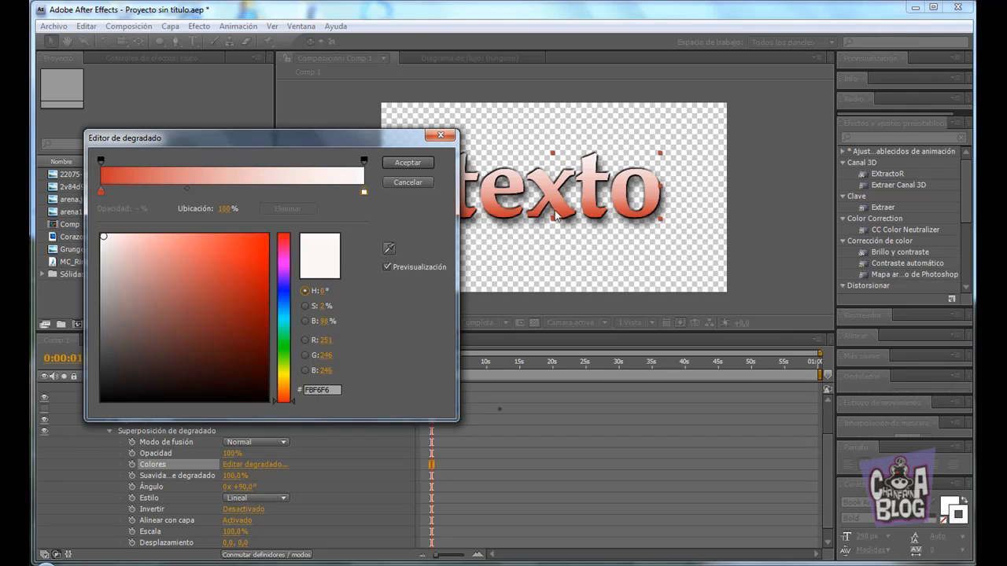
{"action": "left_click", "coordinate": [408, 163]}
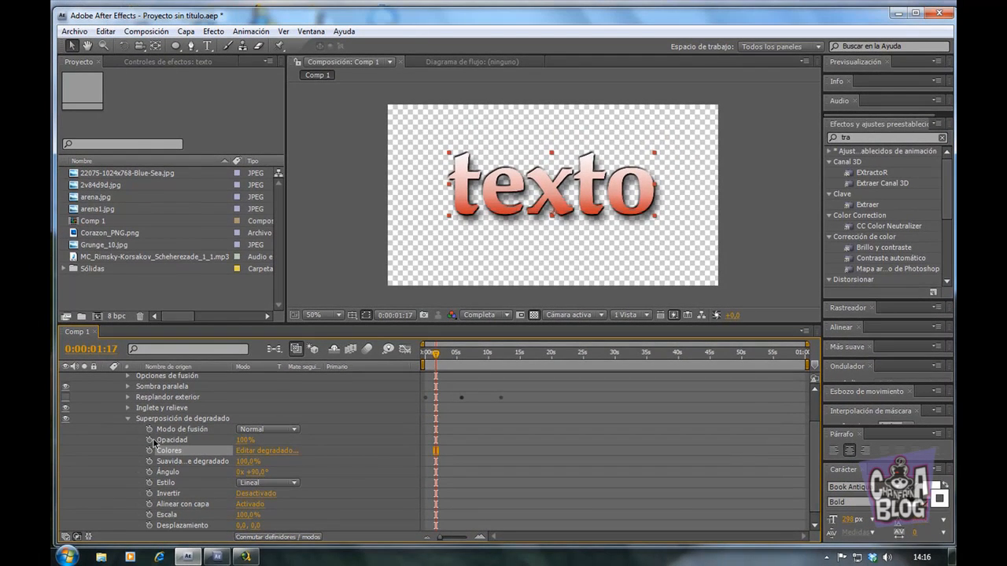
- Hide the gradient overlay and collapse its properties, leaving the list of layer styles expanded
{"action": "left_click", "coordinate": [66, 419]}
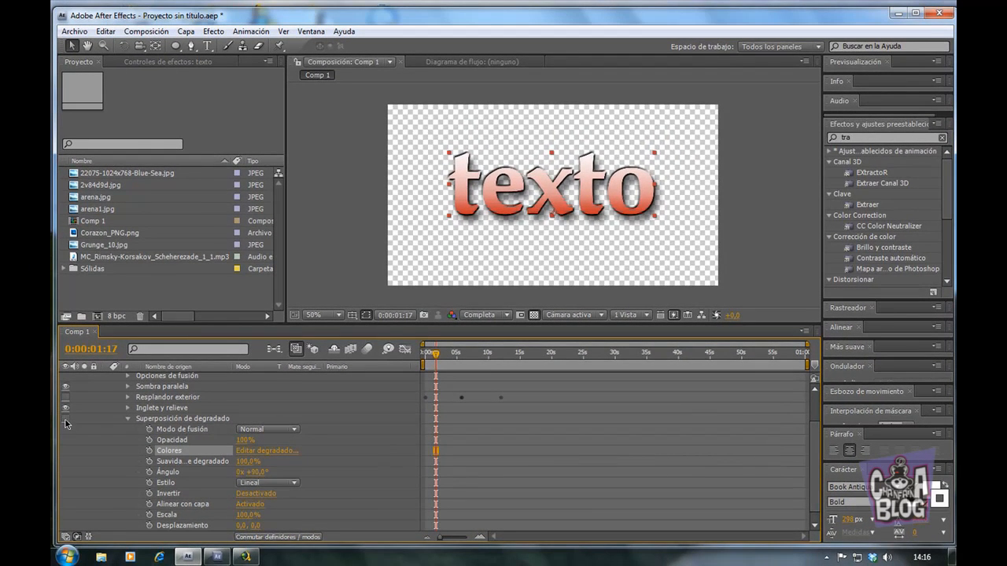
{"action": "left_click", "coordinate": [128, 420]}
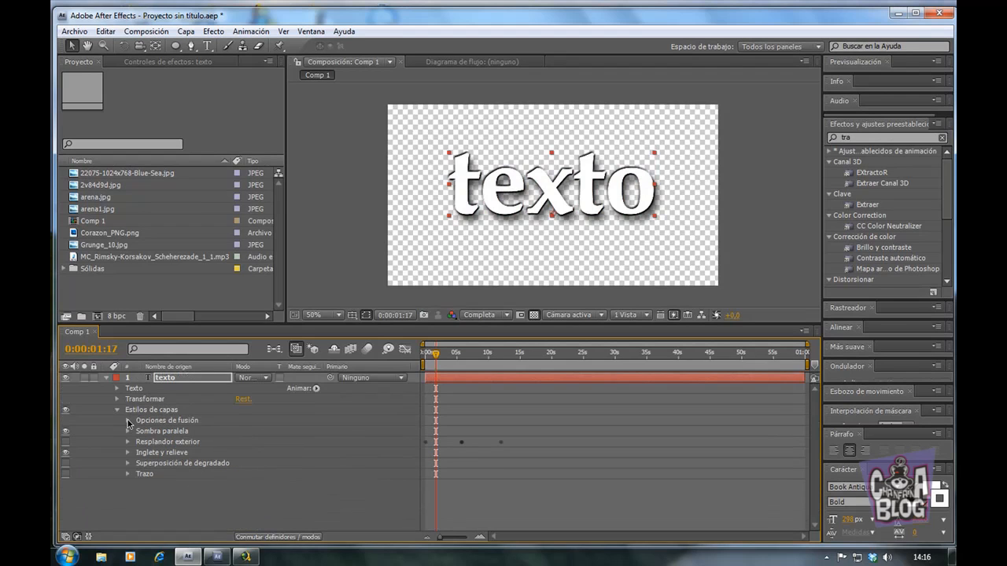
{"action": "left_click", "coordinate": [117, 411]}
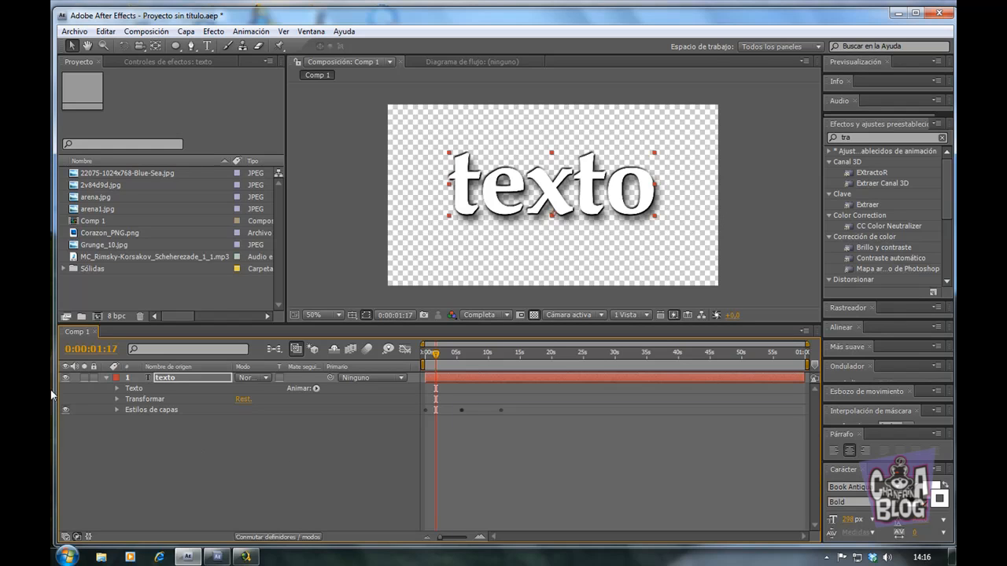
{"action": "left_click", "coordinate": [117, 410]}
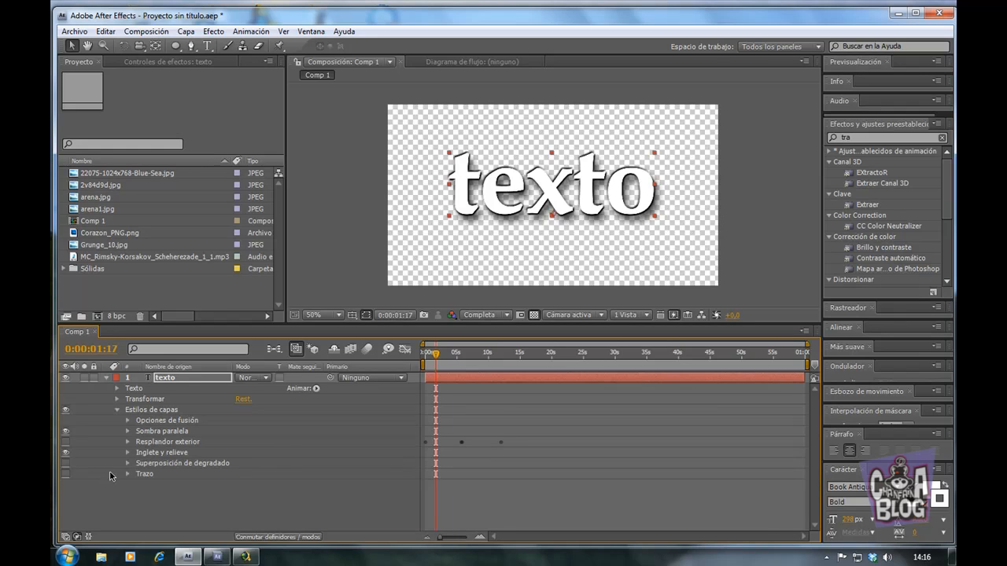
- Compare the texto layer with and without its drop shadow (Sombra paralela), then set the shadow's distance to 7 and collapse the layer
{"action": "left_click", "coordinate": [65, 431]}
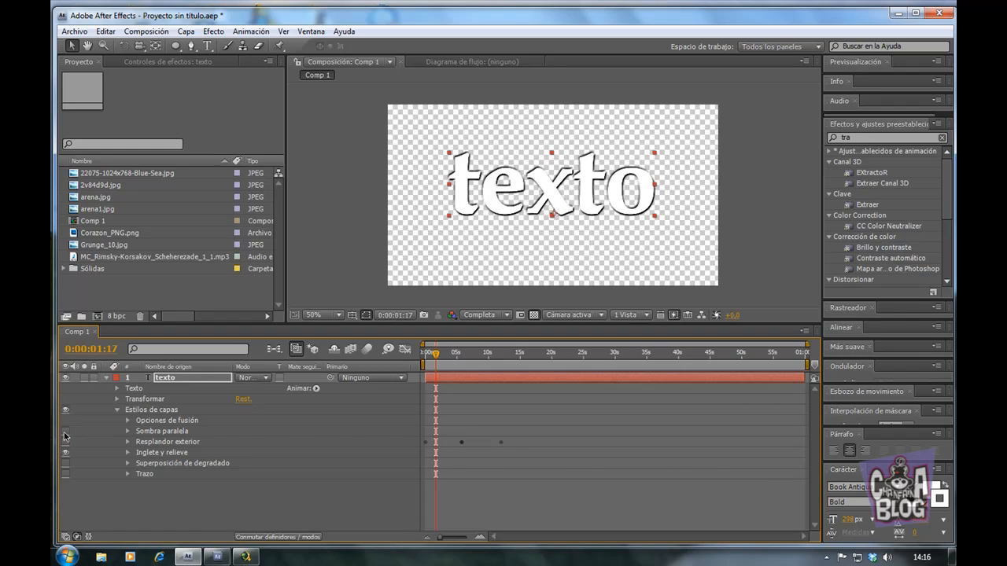
{"action": "left_click", "coordinate": [65, 431]}
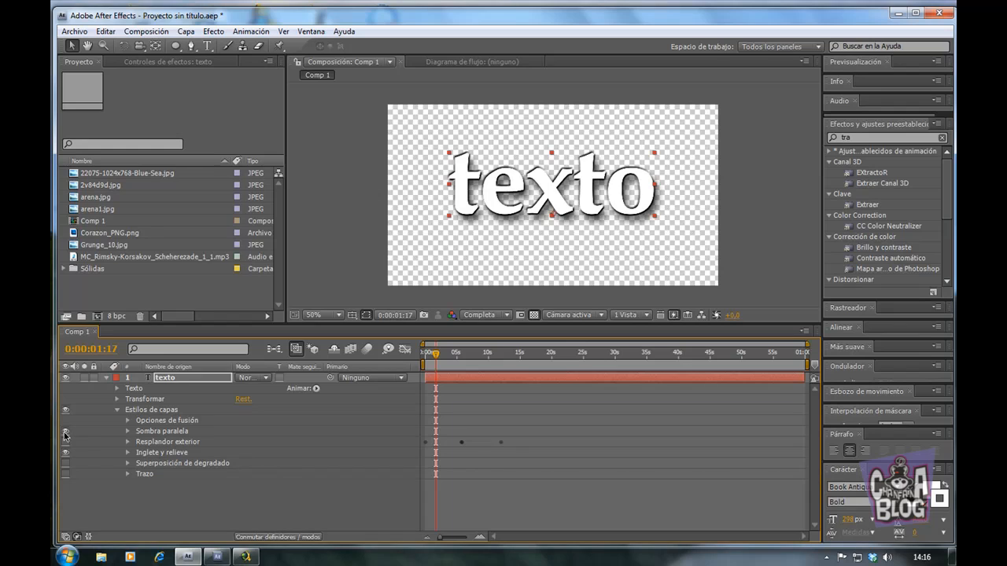
{"action": "left_click", "coordinate": [128, 431]}
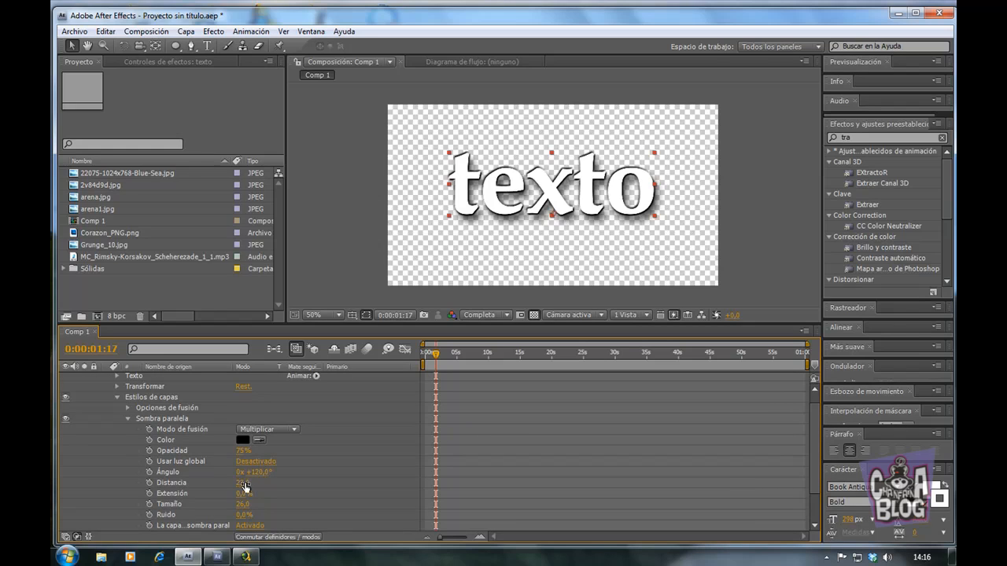
{"action": "left_click_drag", "start_coordinate": [245, 483], "coordinate": [244, 485]}
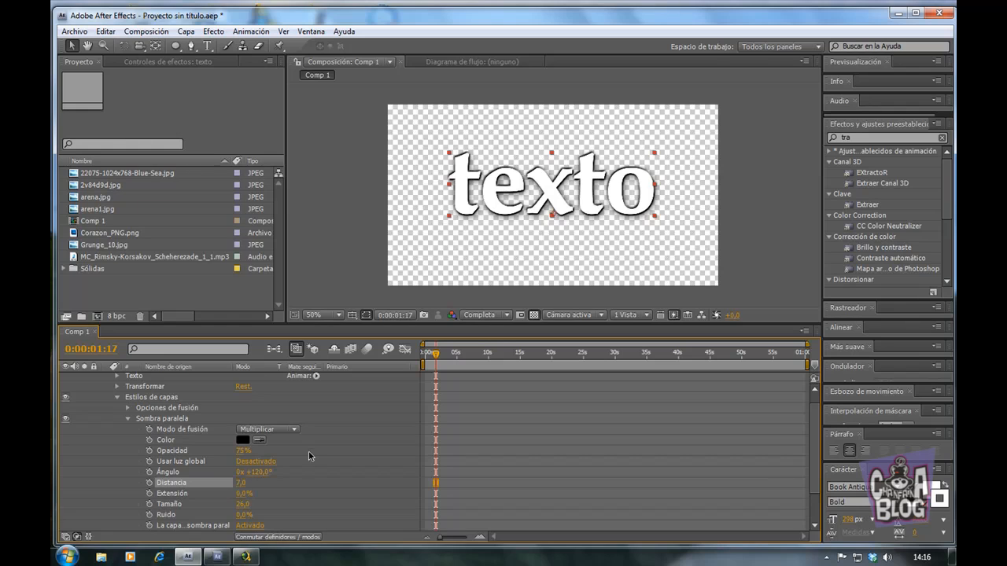
{"action": "left_click", "coordinate": [129, 420]}
{"action": "left_click", "coordinate": [117, 410]}
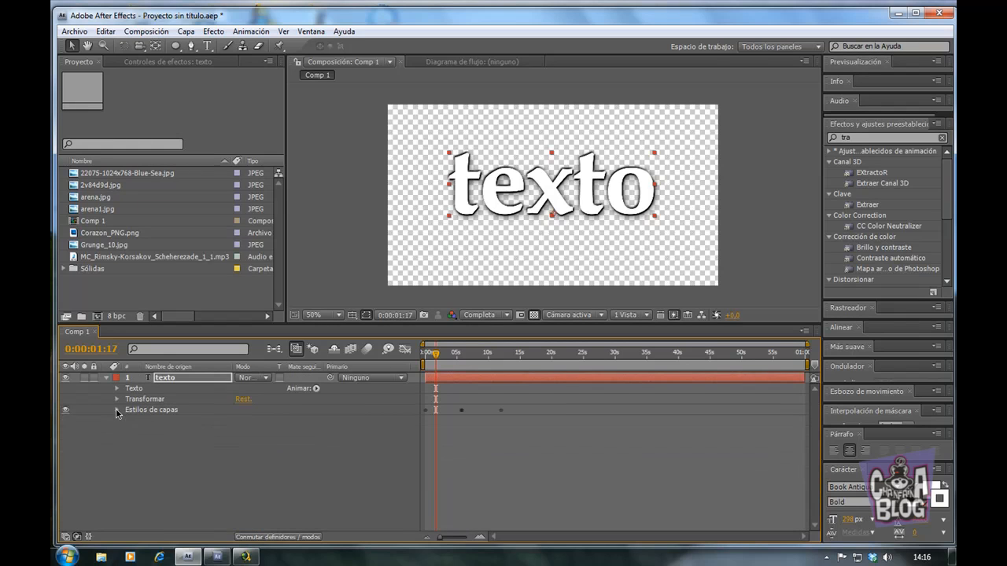
{"action": "left_click", "coordinate": [107, 378]}
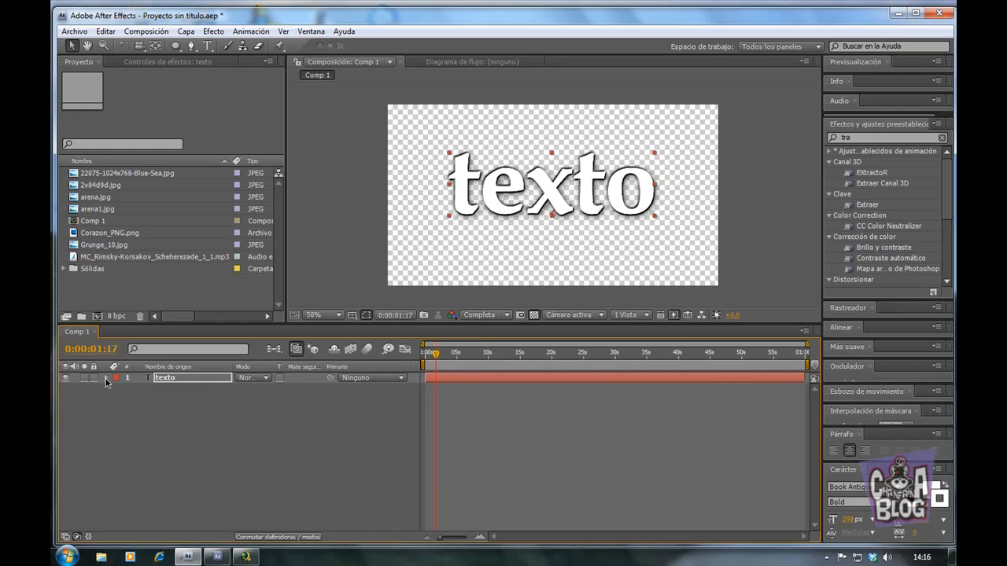
- Duplicate the texto layer three times and clear the selection
{"action": "left_click", "coordinate": [167, 381]}
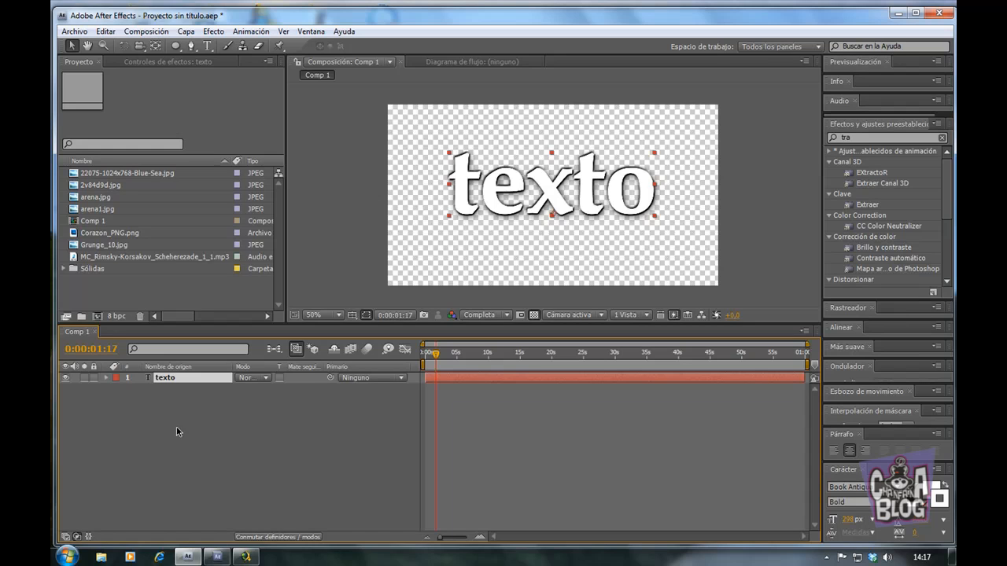
{"action": "key", "text": "ctrl+d"}
{"action": "key", "text": "ctrl+d"}
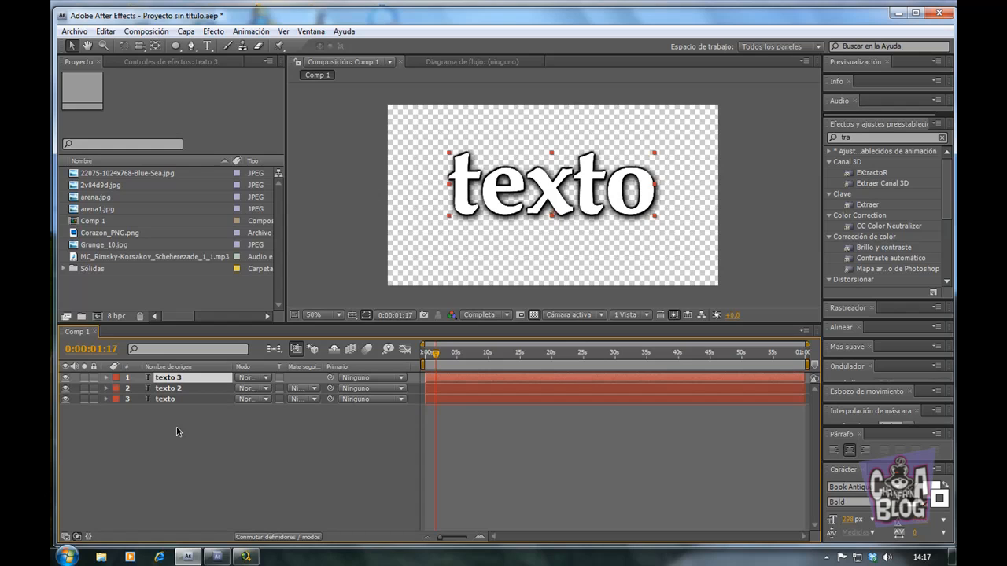
{"action": "key", "text": "ctrl+d"}
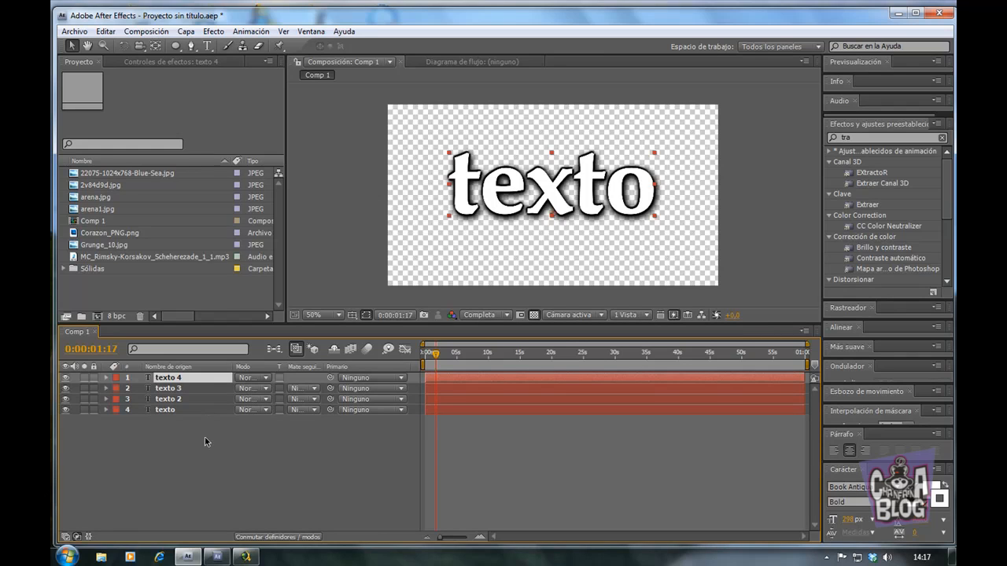
{"action": "left_click", "coordinate": [204, 437]}
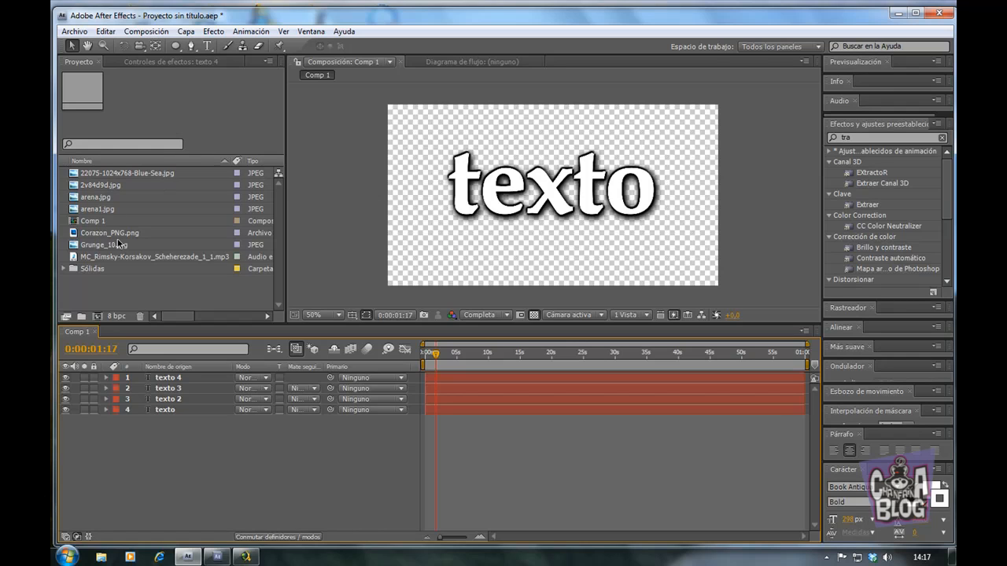
- Place 2v84d9d.jpg beneath the text layers, fitted to the composition, with Mate alfa "texto" as its track matte
{"action": "left_click", "coordinate": [105, 188]}
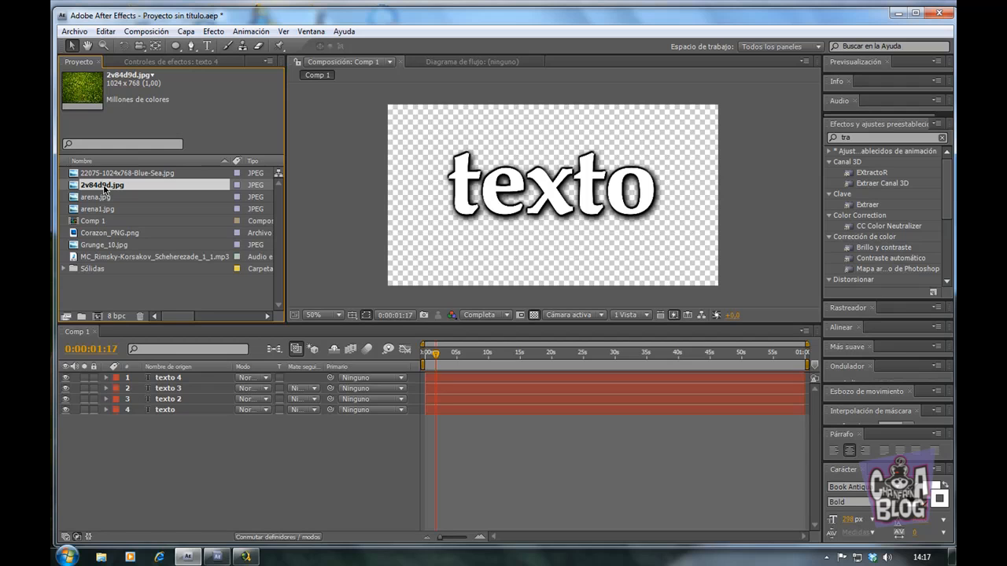
{"action": "left_click_drag", "start_coordinate": [105, 189], "coordinate": [140, 428]}
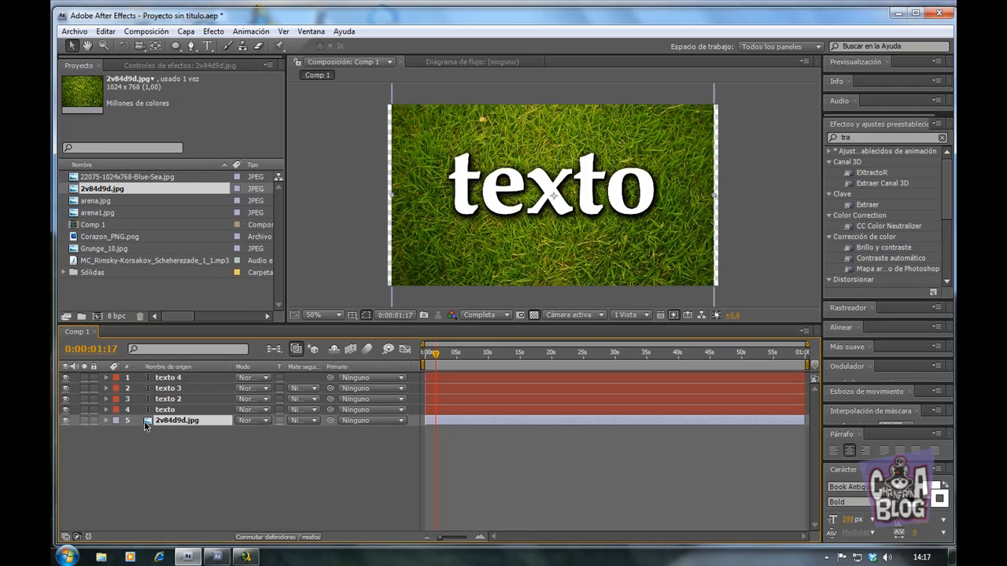
{"action": "key", "text": "ctrl+alt+f"}
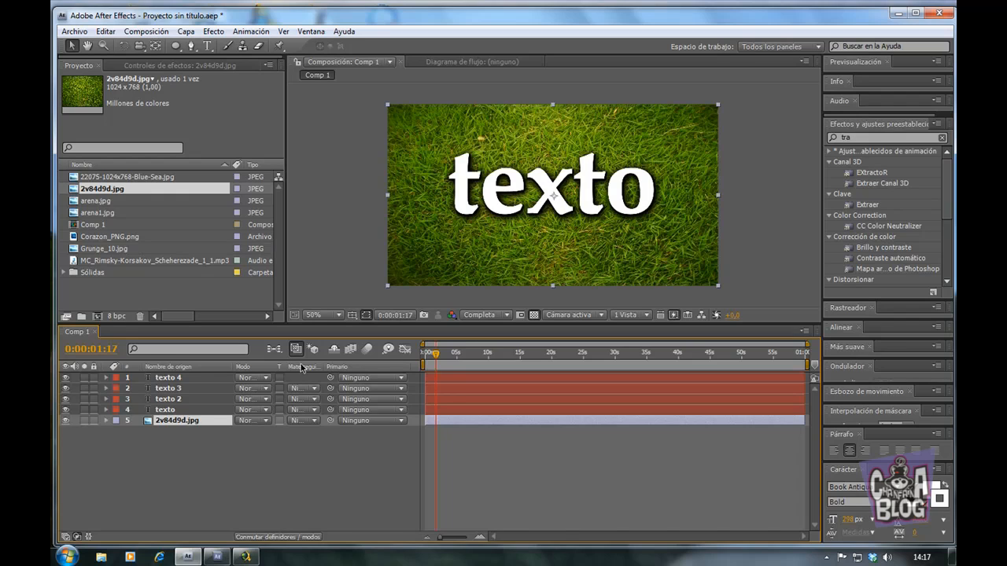
{"action": "left_click", "coordinate": [316, 421]}
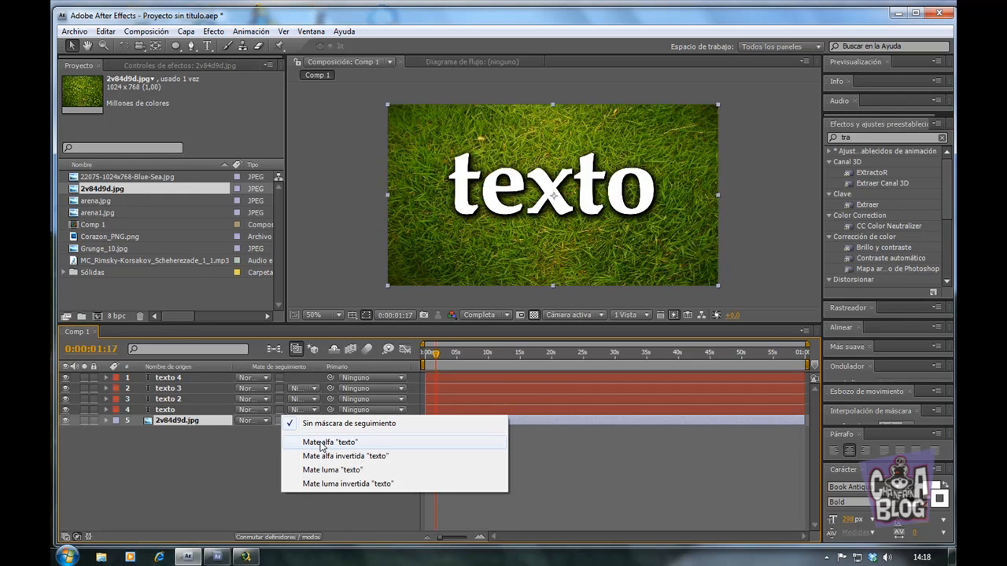
{"action": "left_click", "coordinate": [321, 443]}
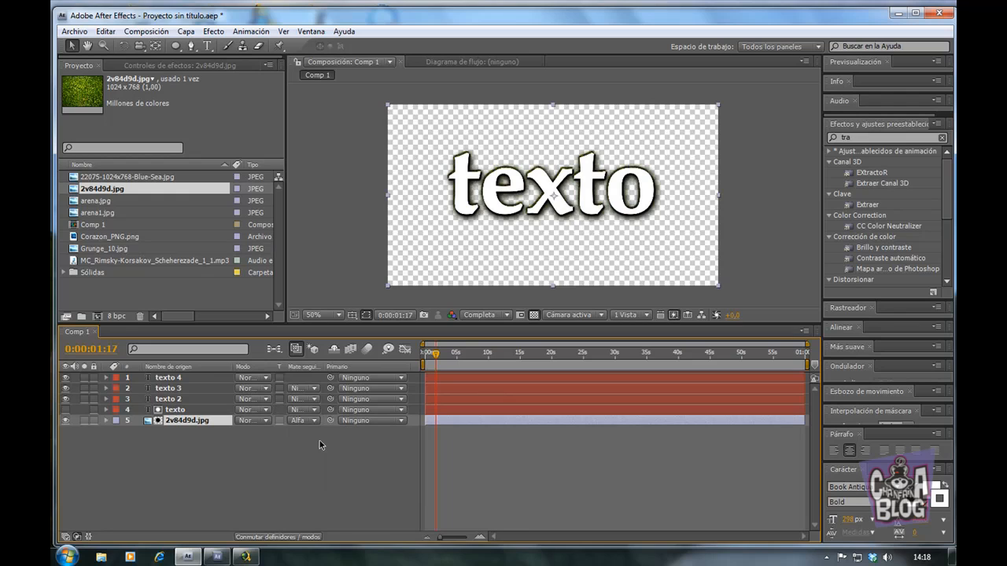
- Briefly hide layers texto 2, texto 3 and texto 4 to check the grass fill, then set their blending mode to Oscurecer
{"action": "left_click", "coordinate": [167, 401]}
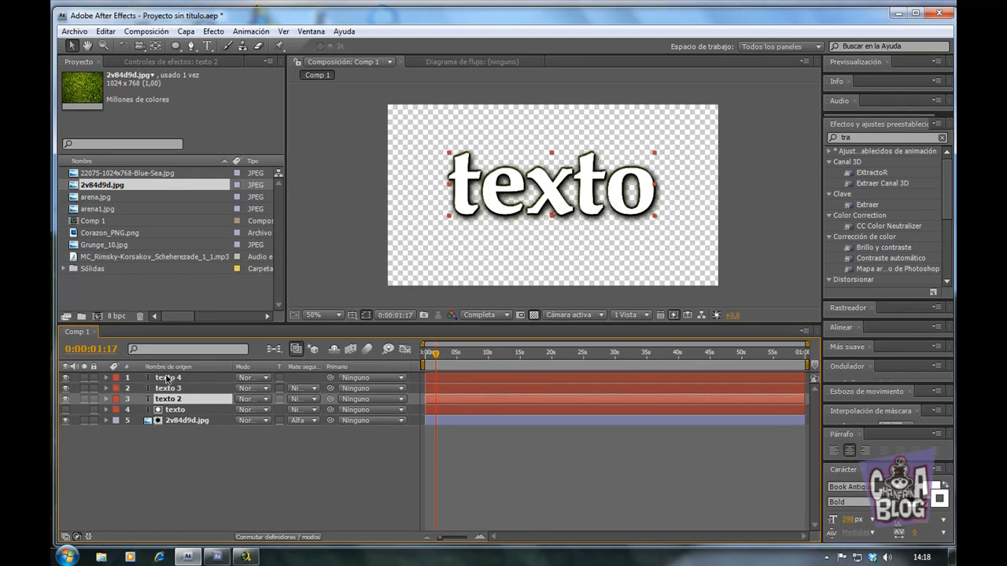
{"action": "left_click", "coordinate": [168, 379], "text": "shift"}
{"action": "left_click", "coordinate": [66, 378]}
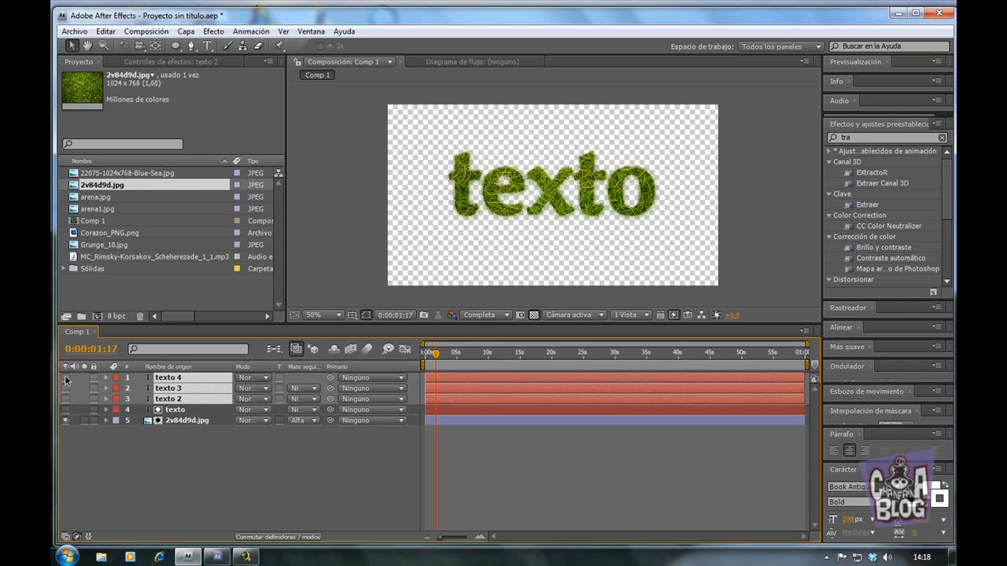
{"action": "left_click_drag", "start_coordinate": [65, 380], "coordinate": [65, 399]}
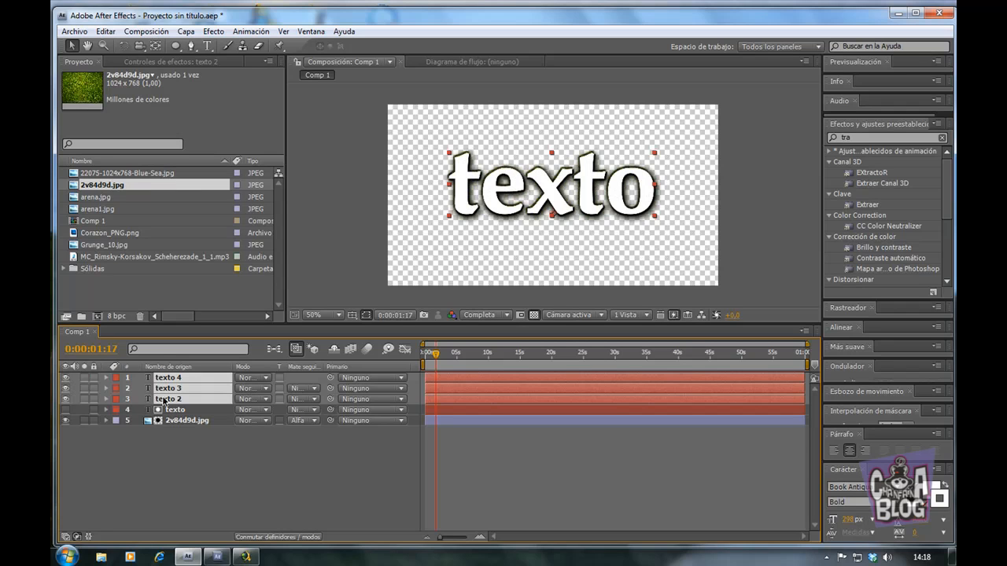
{"action": "left_click", "coordinate": [267, 378]}
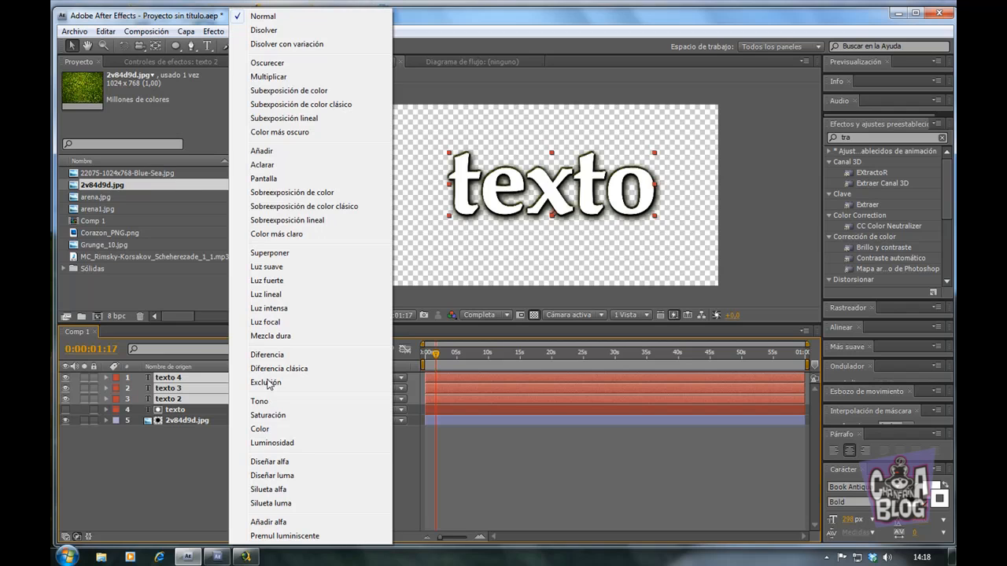
{"action": "left_click", "coordinate": [273, 64]}
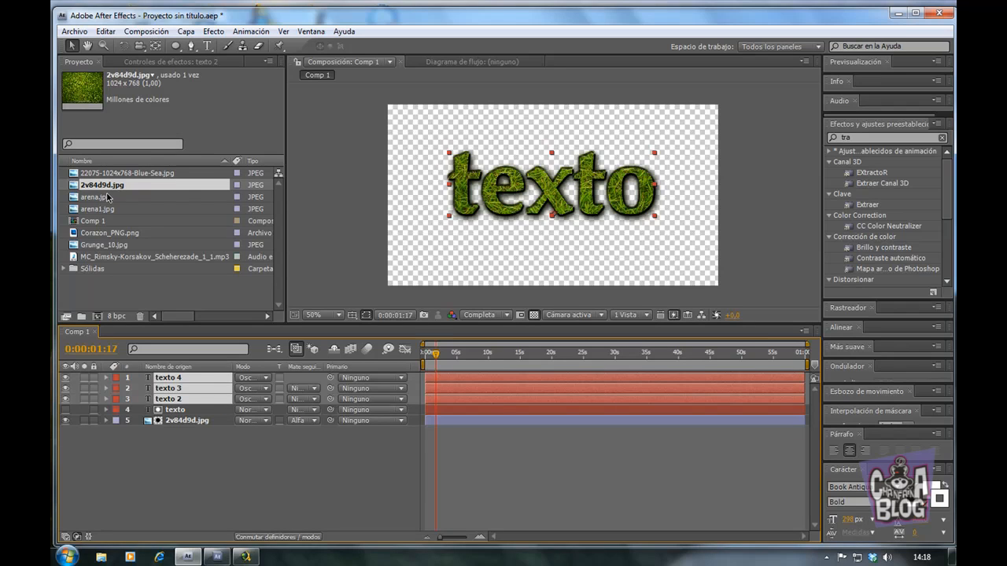
- Precompose all four text layers and 2v84d9d.jpg as Precomp. 1, transferring all attributes to the new composition
{"action": "left_click_drag", "start_coordinate": [108, 188], "coordinate": [113, 485]}
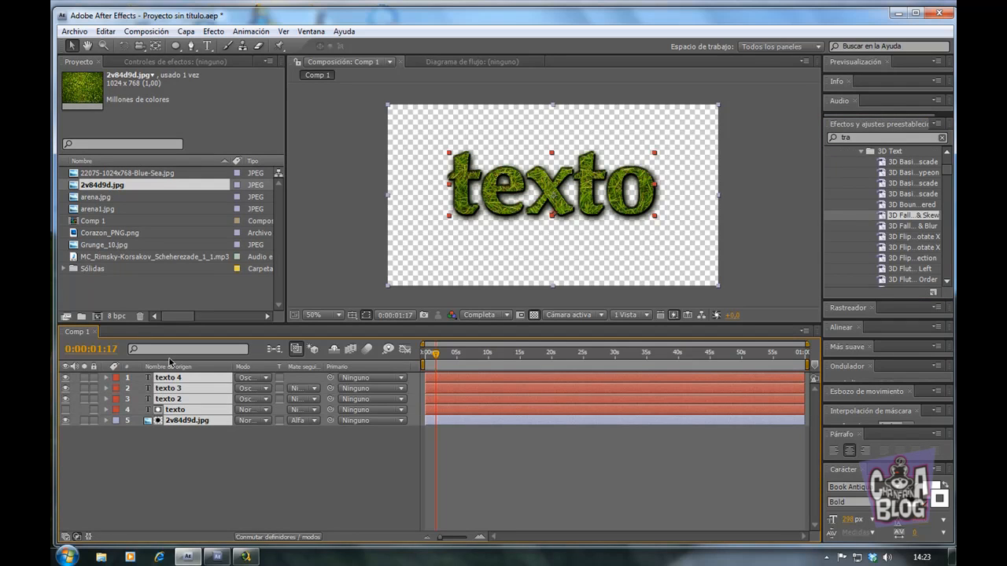
{"action": "key", "text": "ctrl+shift+c"}
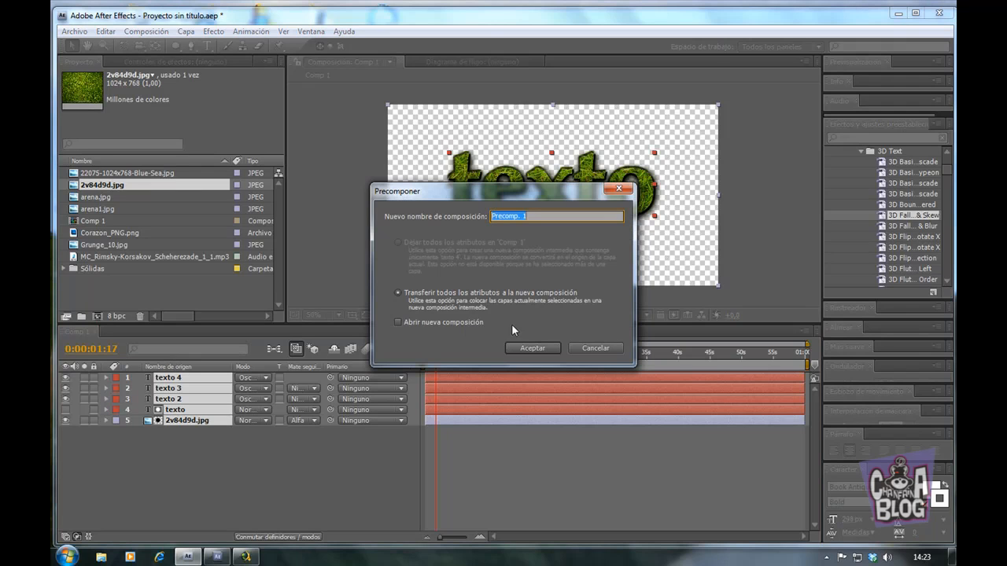
{"action": "left_click", "coordinate": [551, 349]}
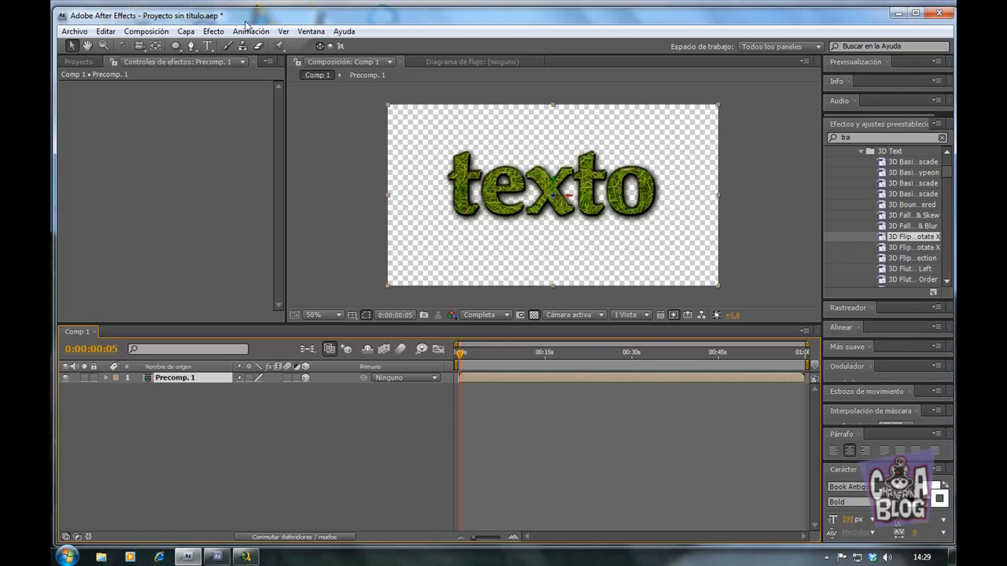
- Apply the Barrido lineal transition effect to the Precomp. 1 layer and deselect the layer
{"action": "left_click", "coordinate": [213, 32]}
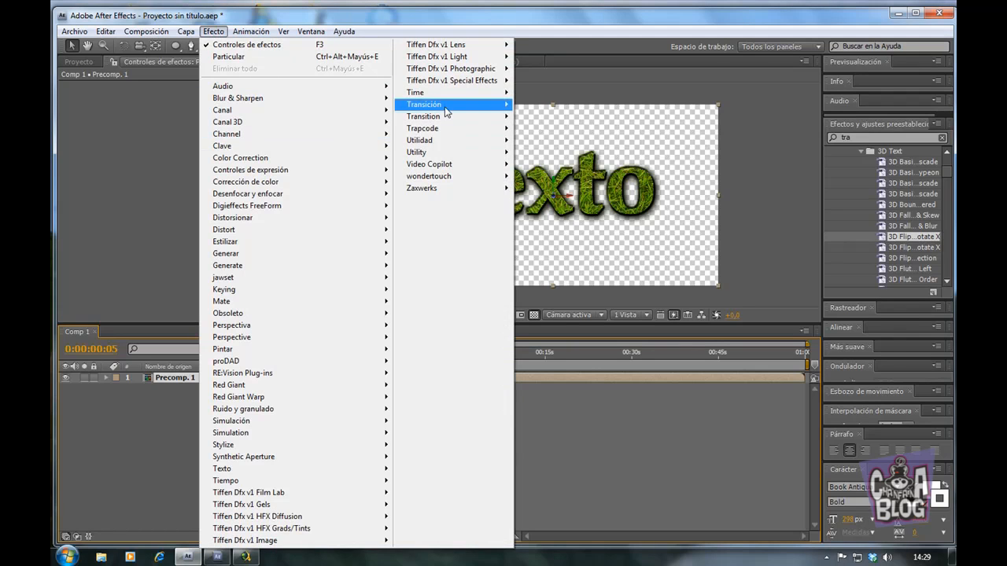
{"action": "mouse_move", "coordinate": [446, 116]}
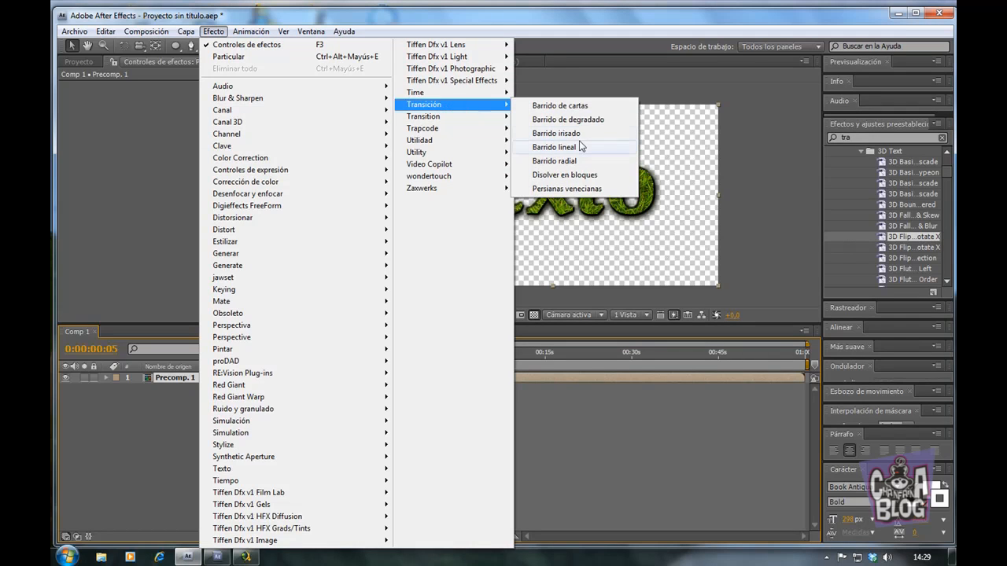
{"action": "left_click", "coordinate": [580, 147]}
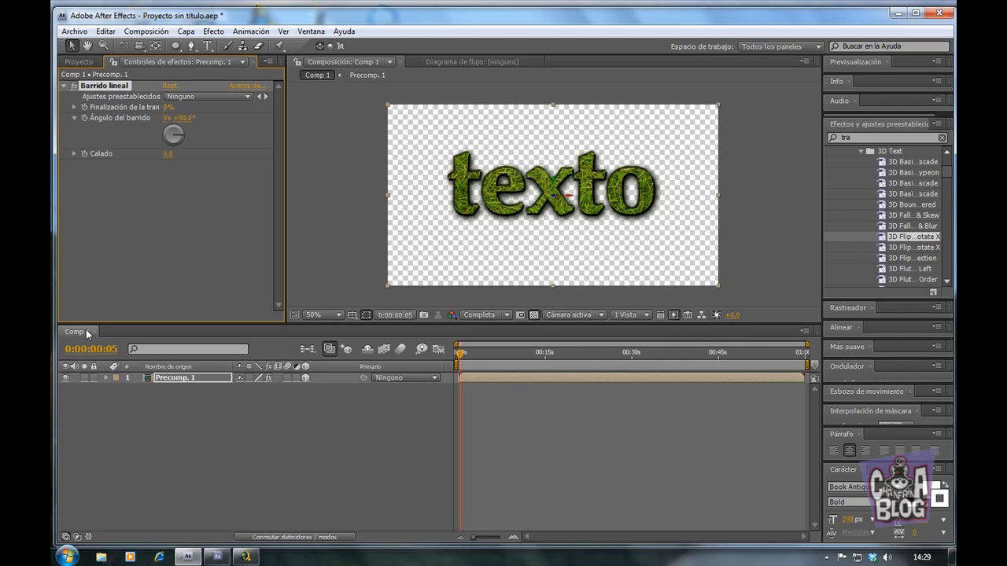
{"action": "left_click", "coordinate": [181, 402]}
- Rename the main composition as texto in its composition settings
{"action": "left_click", "coordinate": [146, 31]}
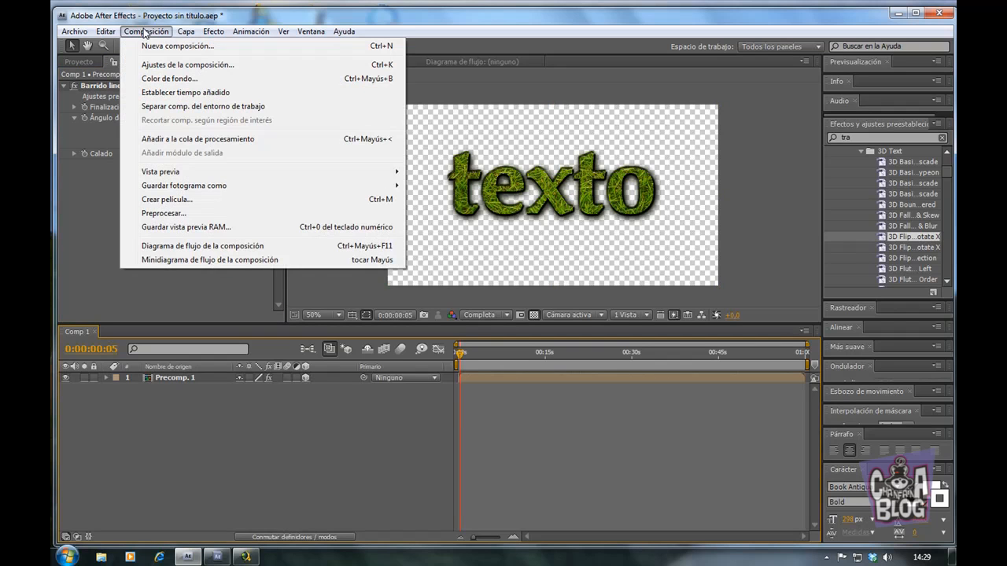
{"action": "left_click", "coordinate": [170, 66]}
{"action": "type", "text": "texto"}
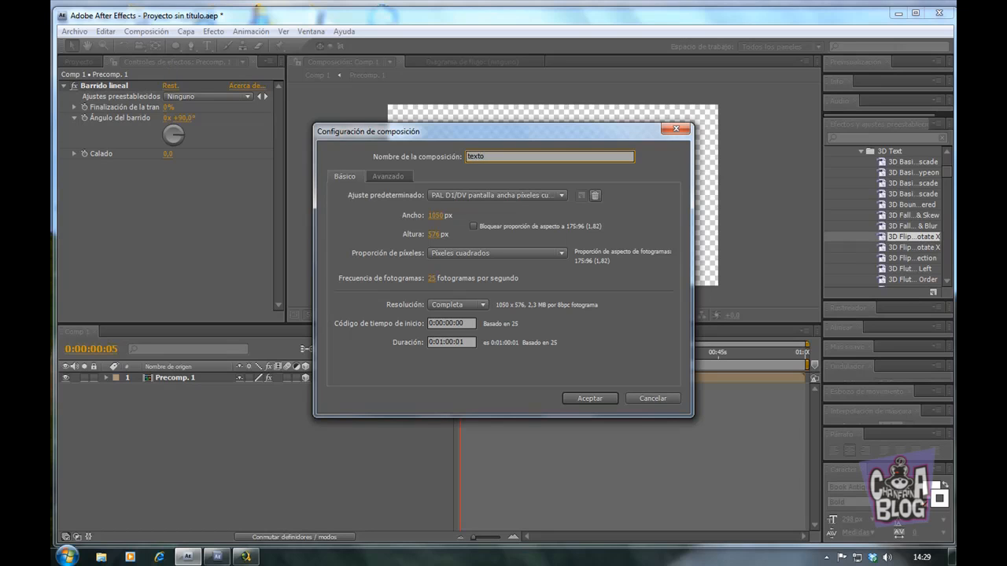
{"action": "left_click", "coordinate": [604, 400]}
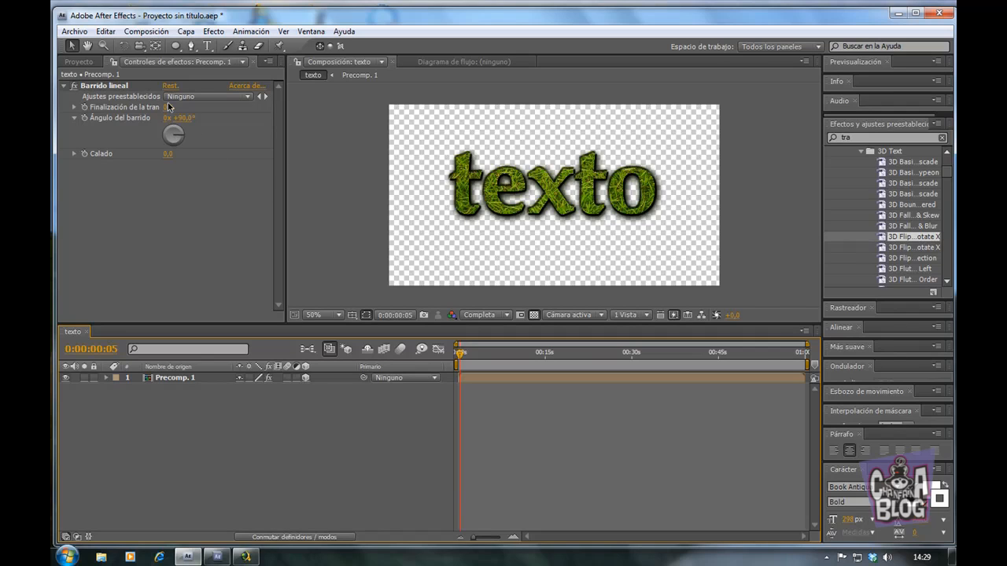
- Enable keyframing of Barrido lineal's transition completion at 0% and move the current time to 0:00:00:00
{"action": "mouse_move", "coordinate": [167, 107]}
{"action": "left_mouse_down"}
{"action": "mouse_move", "coordinate": [241, 118]}
{"action": "mouse_move", "coordinate": [159, 109]}
{"action": "left_mouse_up"}
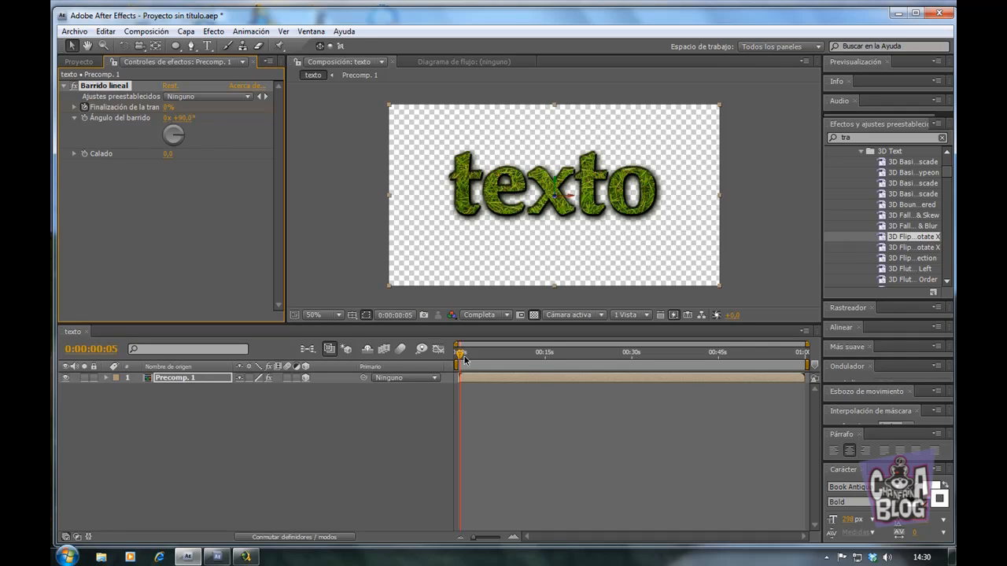
{"action": "left_click_drag", "start_coordinate": [461, 354], "coordinate": [457, 354]}
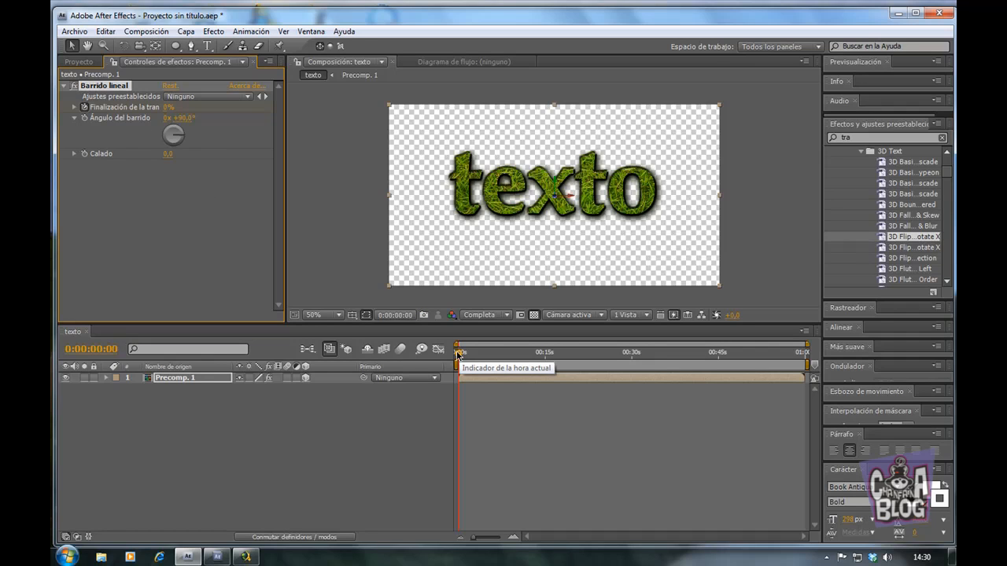
{"action": "left_click", "coordinate": [457, 354]}
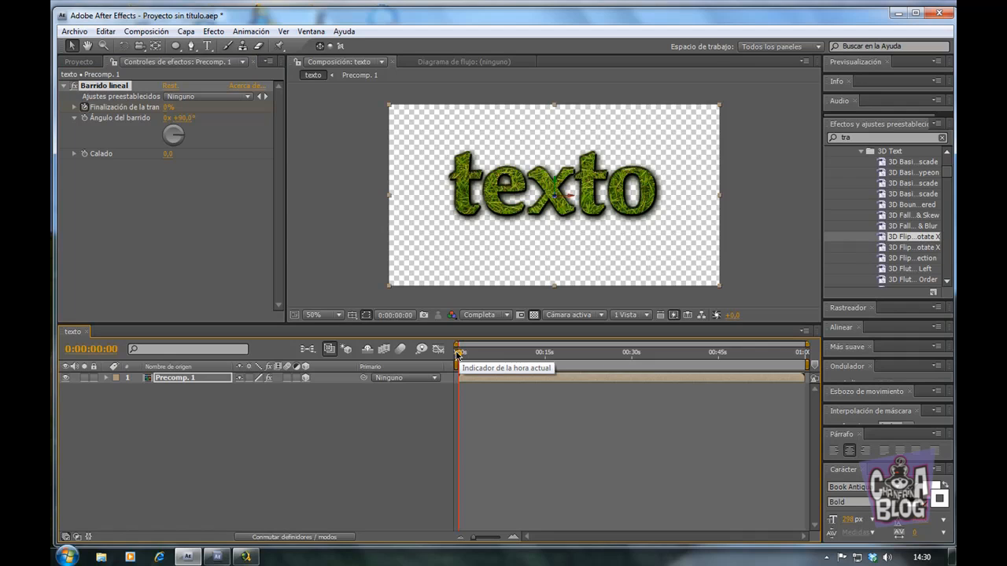
- Set Barrido lineal's transition completion to 100% at 0:00:50:00
{"action": "left_click_drag", "start_coordinate": [458, 354], "coordinate": [748, 399]}
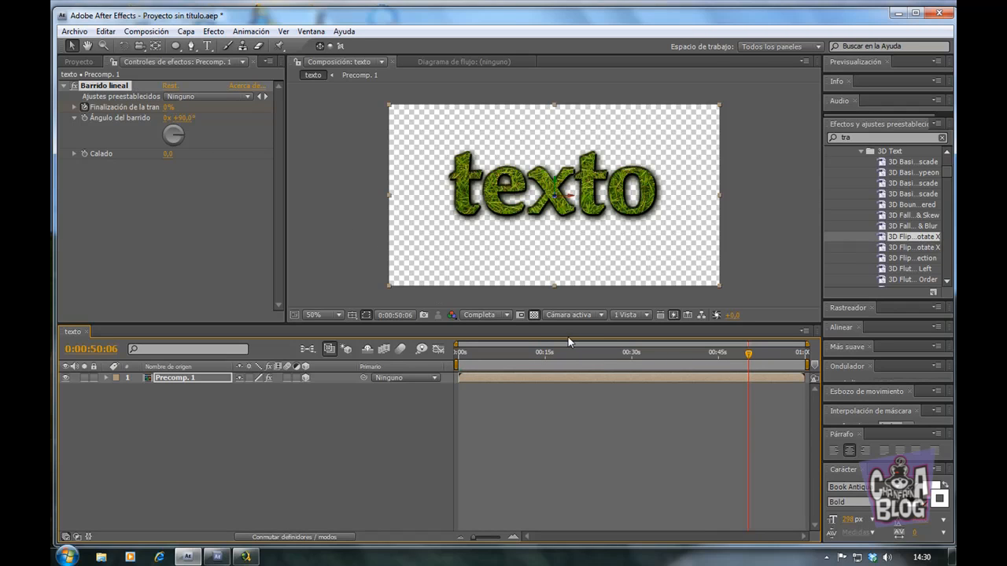
{"action": "left_click", "coordinate": [167, 107]}
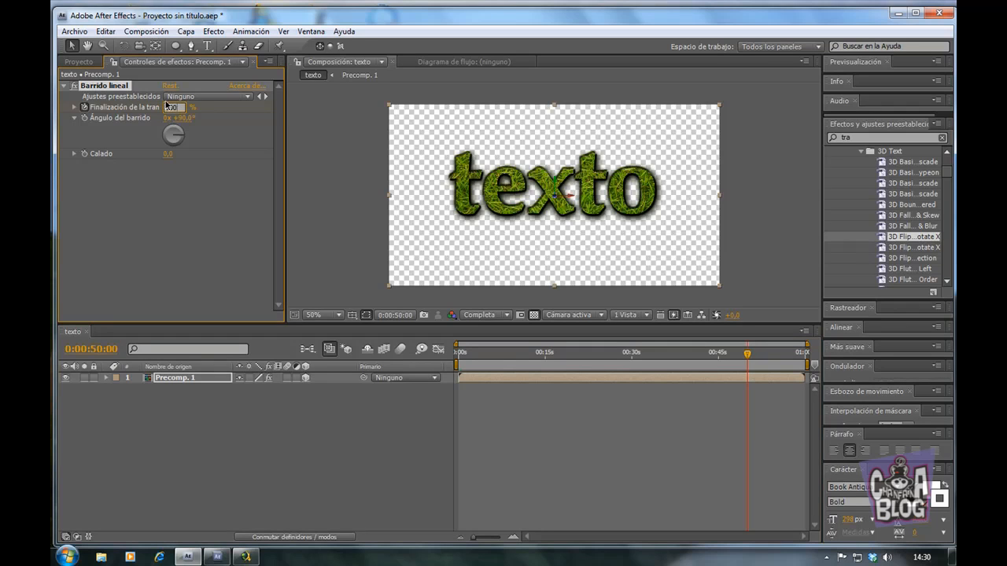
{"action": "key", "text": "Return"}
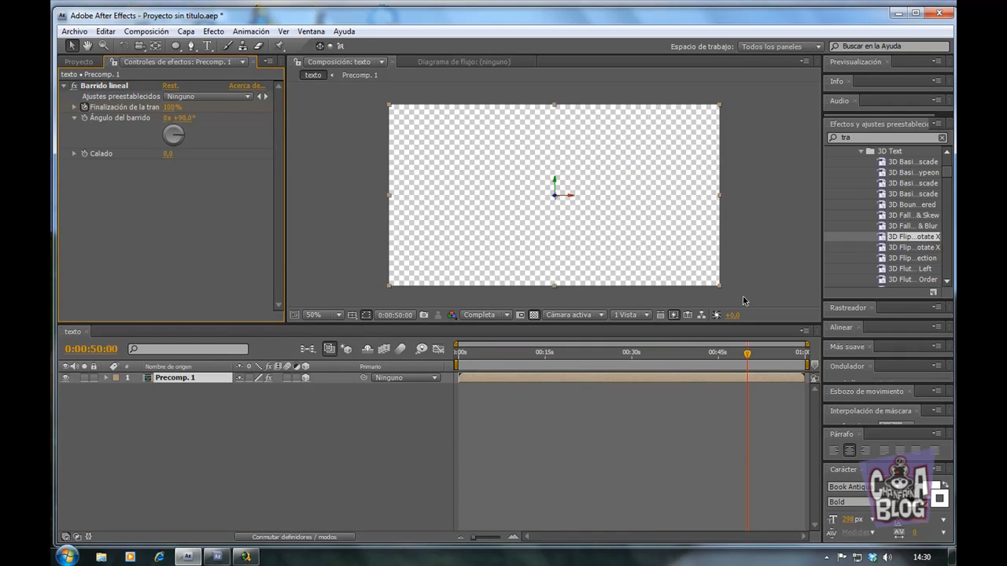
- Set Barrido lineal's Calado to 20 on the Precomp. 1 layer and scrub the timeline to preview the wipe
{"action": "left_click_drag", "start_coordinate": [751, 362], "coordinate": [406, 371]}
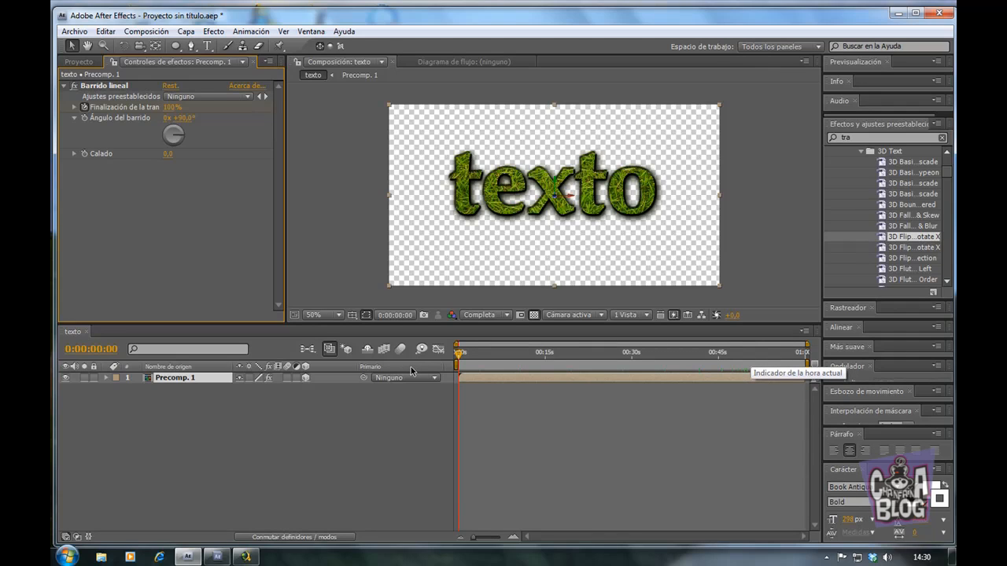
{"action": "left_click_drag", "start_coordinate": [460, 380], "coordinate": [512, 393]}
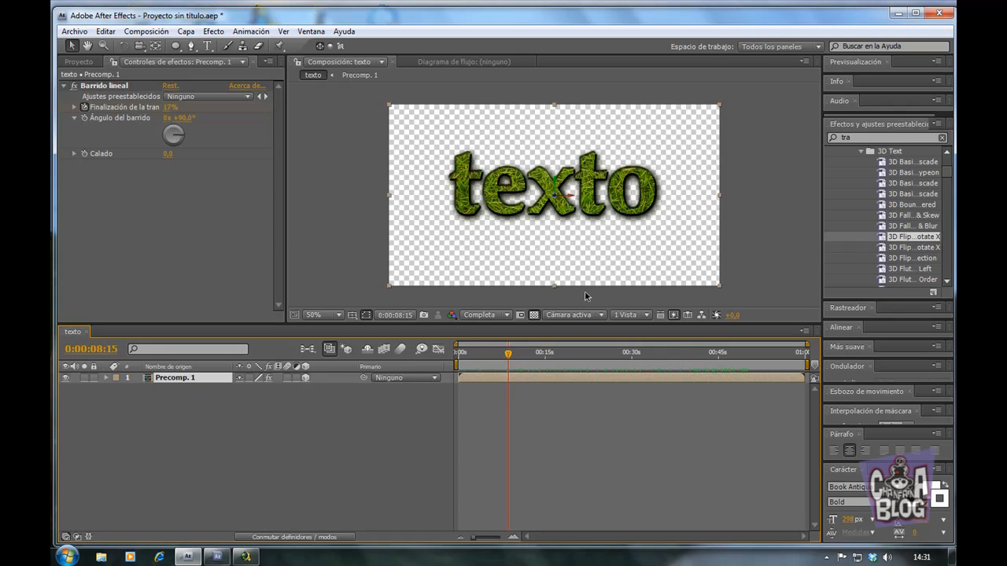
{"action": "left_click_drag", "start_coordinate": [509, 356], "coordinate": [444, 360]}
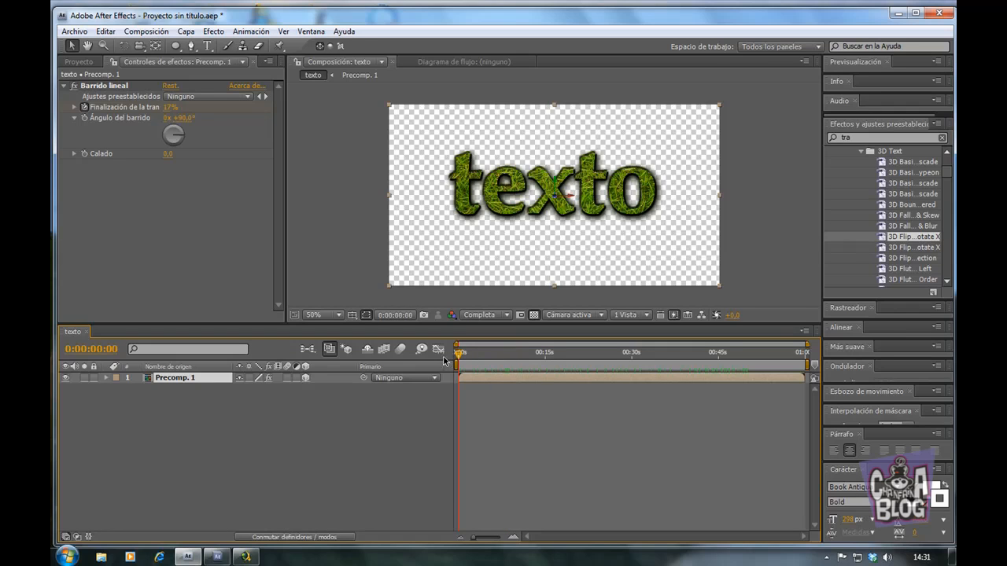
{"action": "left_click", "coordinate": [168, 155]}
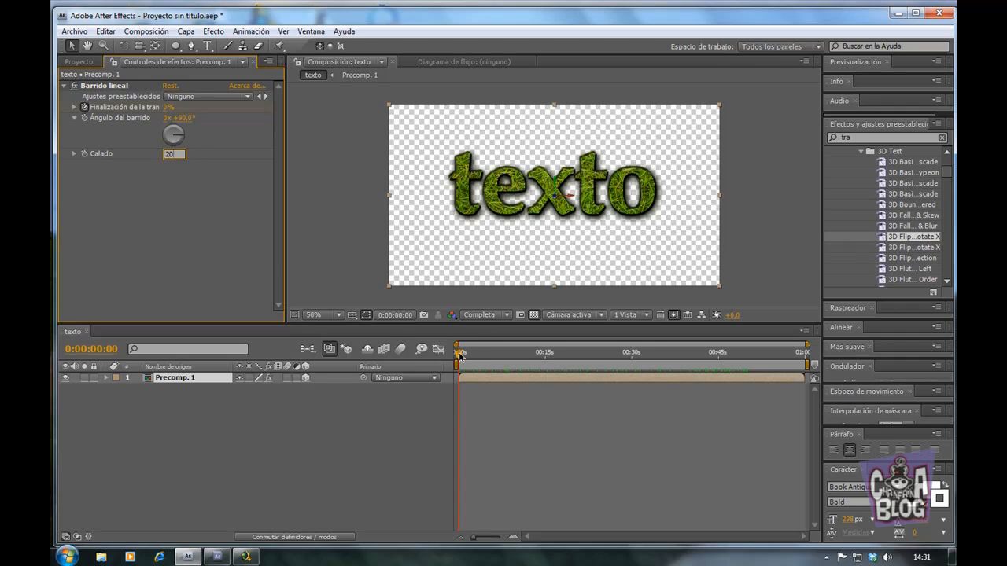
{"action": "left_click_drag", "start_coordinate": [460, 356], "coordinate": [522, 356]}
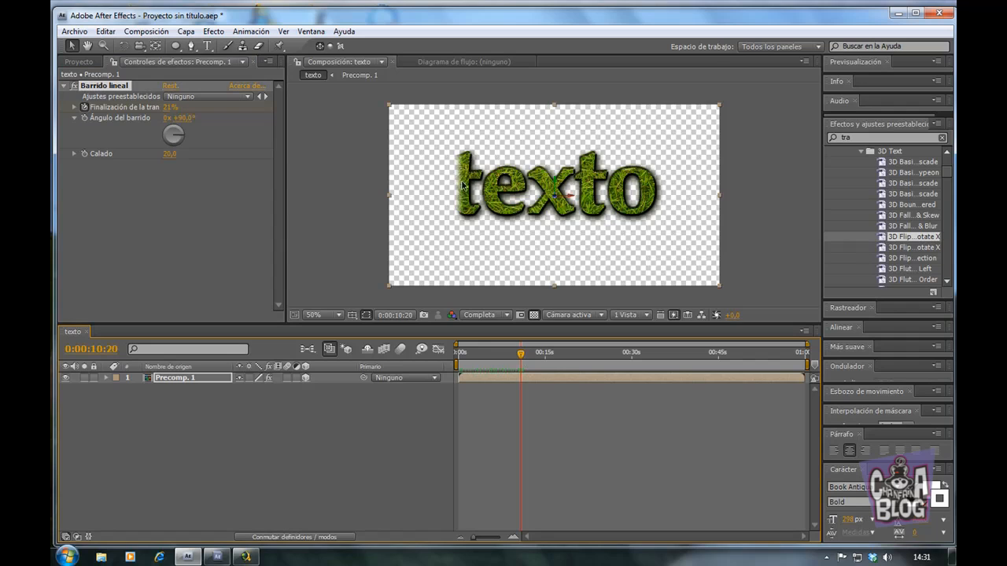
{"action": "left_click_drag", "start_coordinate": [523, 355], "coordinate": [727, 353]}
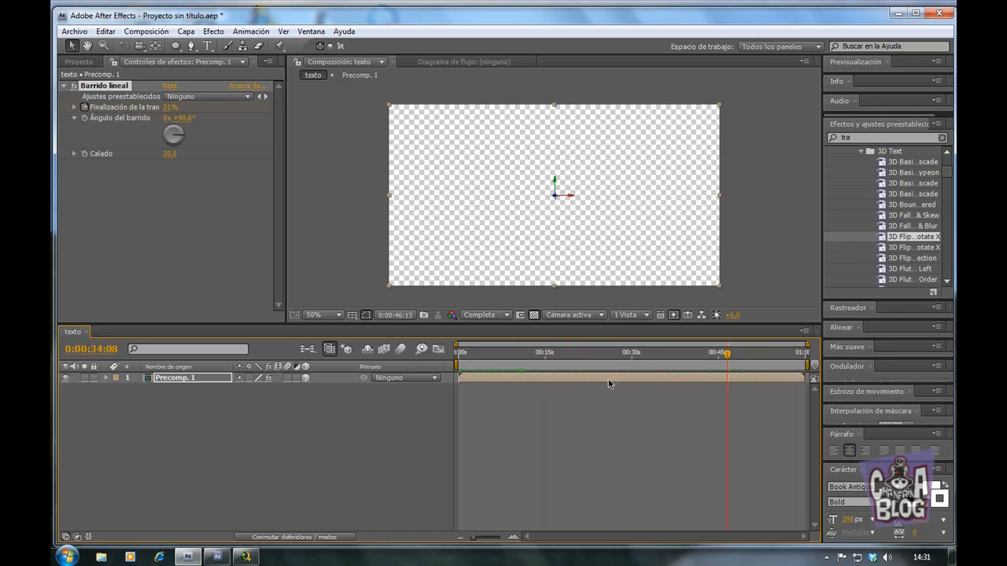
{"action": "key", "text": "Home"}
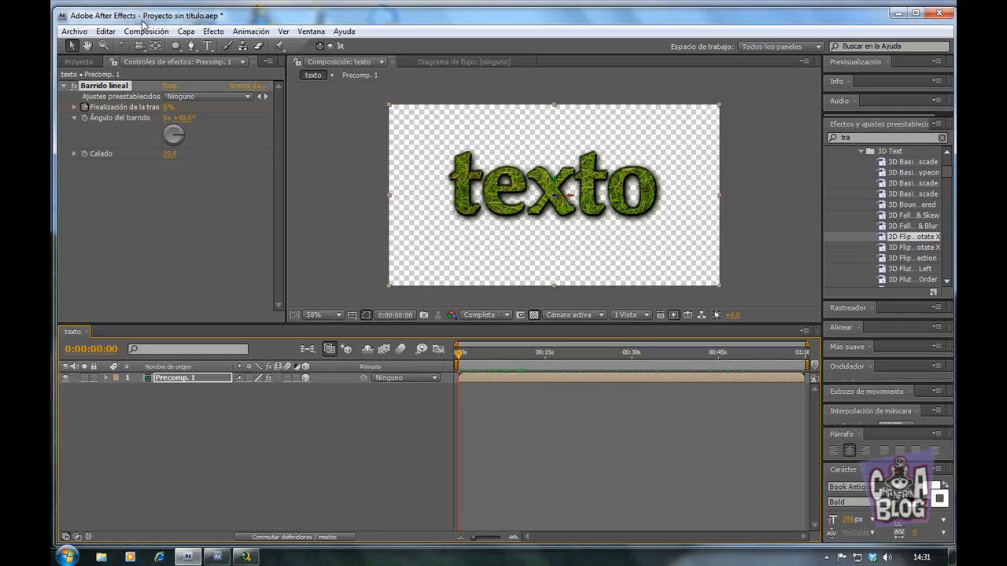
- Create a new 1050 x 576 px composition named cortinilla
{"action": "left_click", "coordinate": [138, 35]}
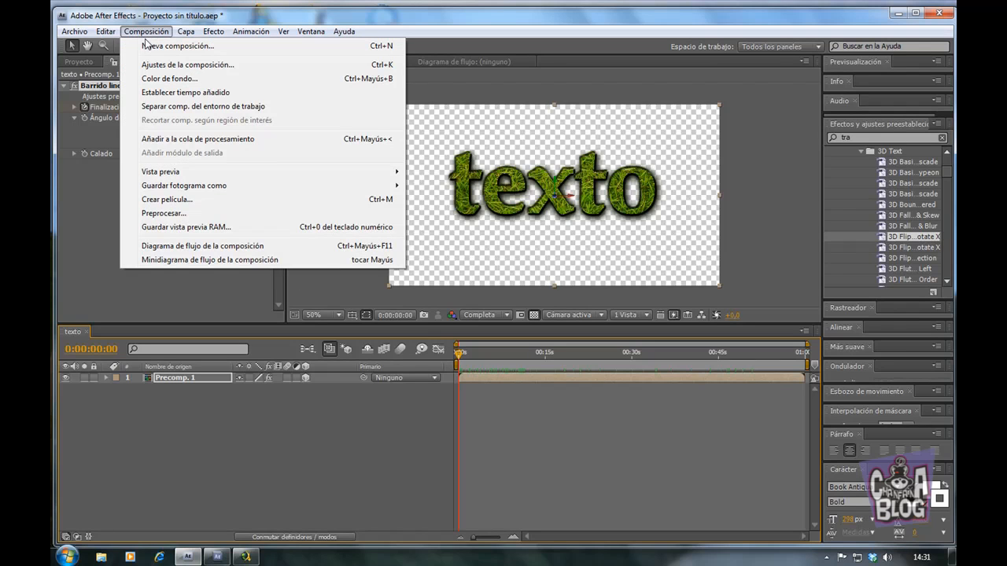
{"action": "left_click", "coordinate": [148, 47]}
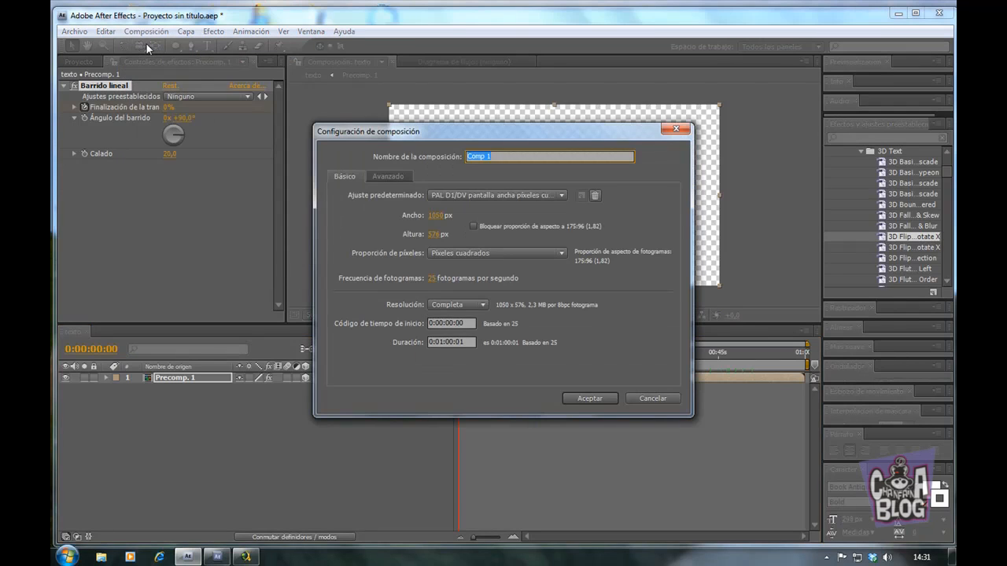
{"action": "type", "text": "Cortinill"}
{"action": "left_click", "coordinate": [578, 398]}
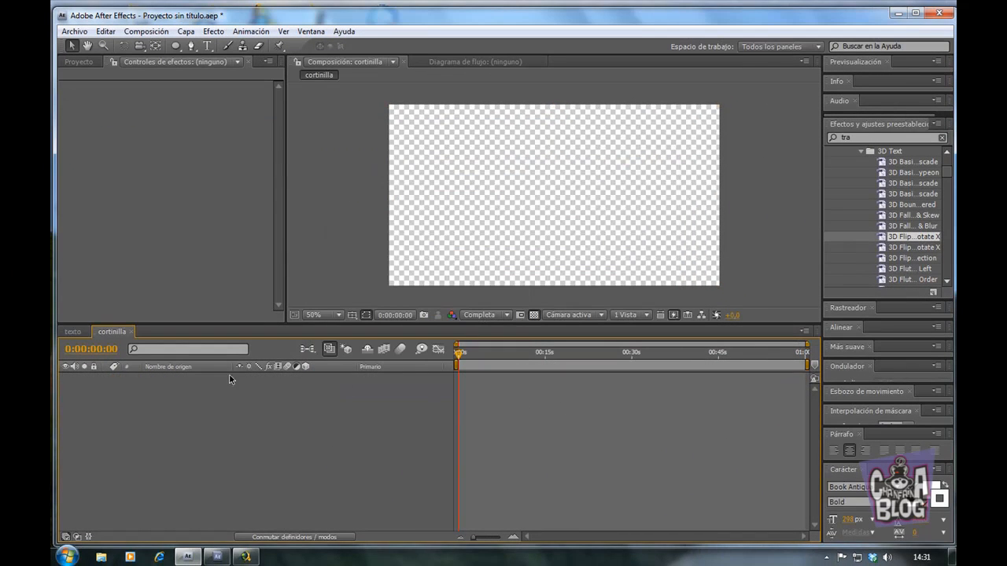
- Add a white, composition-sized solid layer to the cortinilla composition
{"action": "left_click", "coordinate": [186, 32]}
{"action": "mouse_move", "coordinate": [200, 45]}
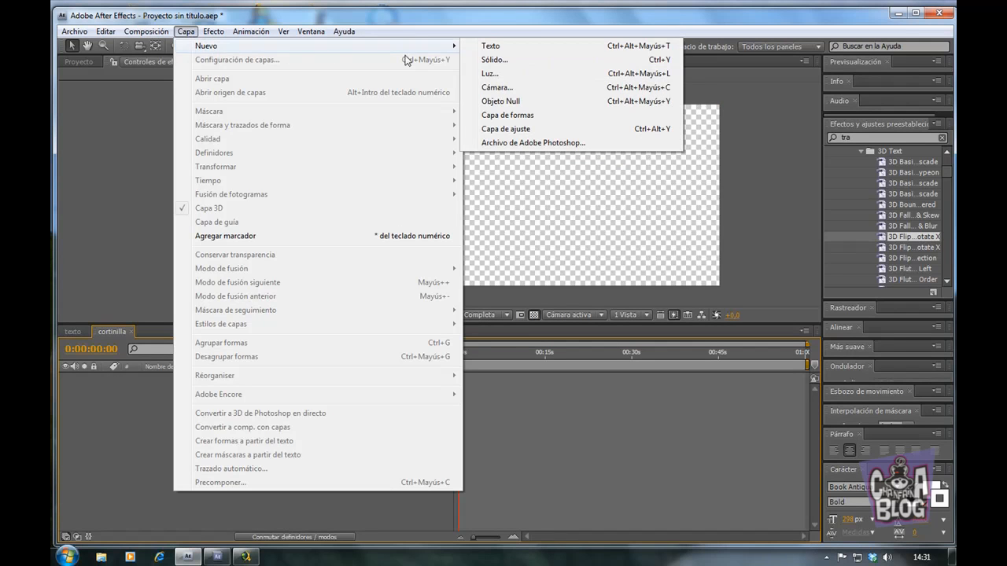
{"action": "left_click", "coordinate": [515, 59]}
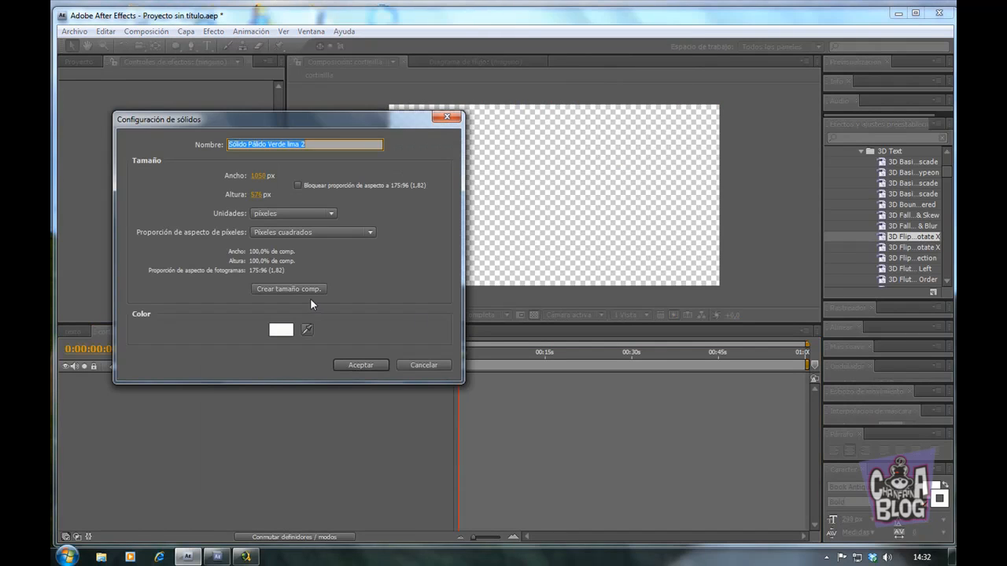
{"action": "left_click", "coordinate": [362, 364]}
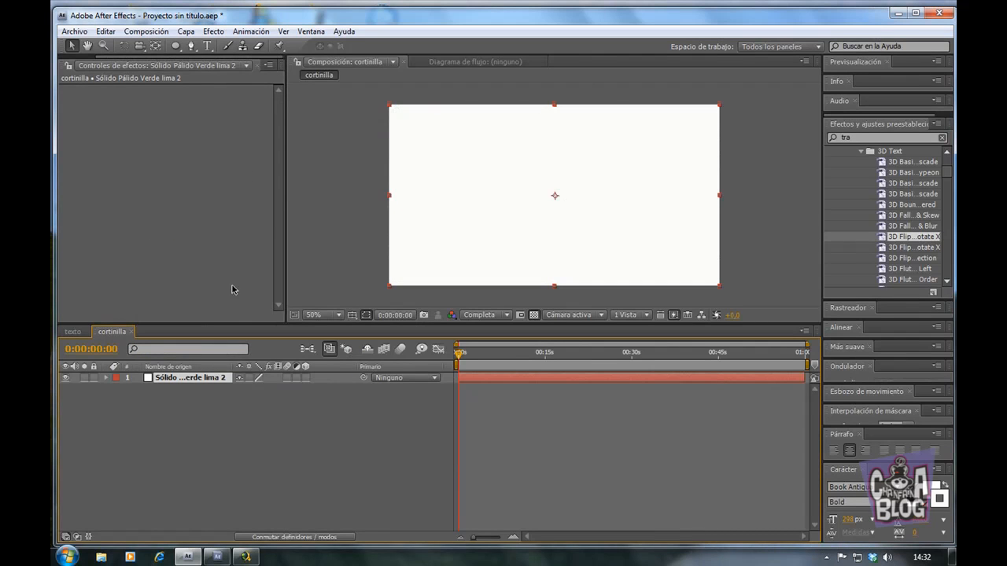
- Apply Barrido lineal to the white solid, set its wipe angle to -90°, and compare with the texto composition
{"action": "left_click", "coordinate": [214, 33]}
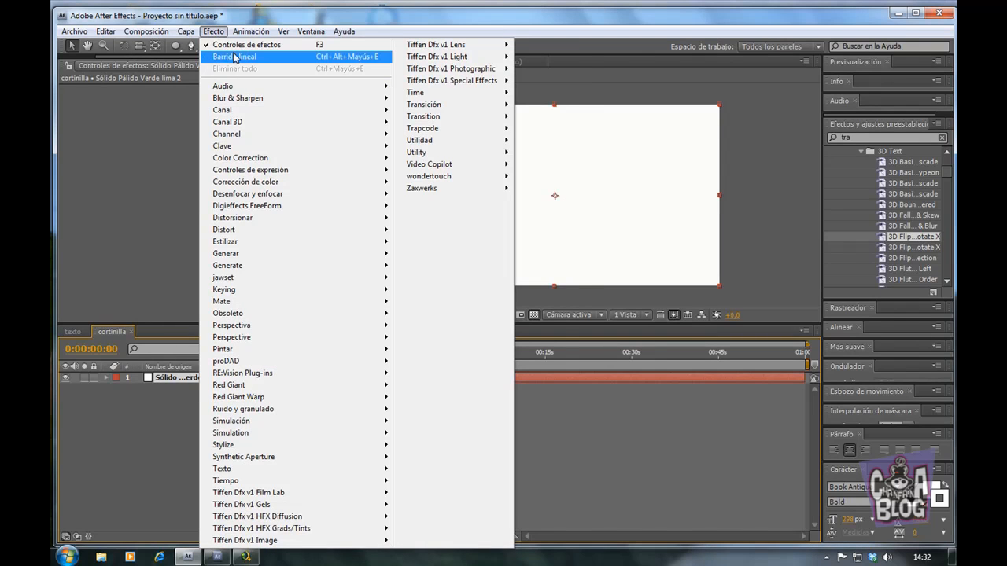
{"action": "left_click", "coordinate": [233, 57]}
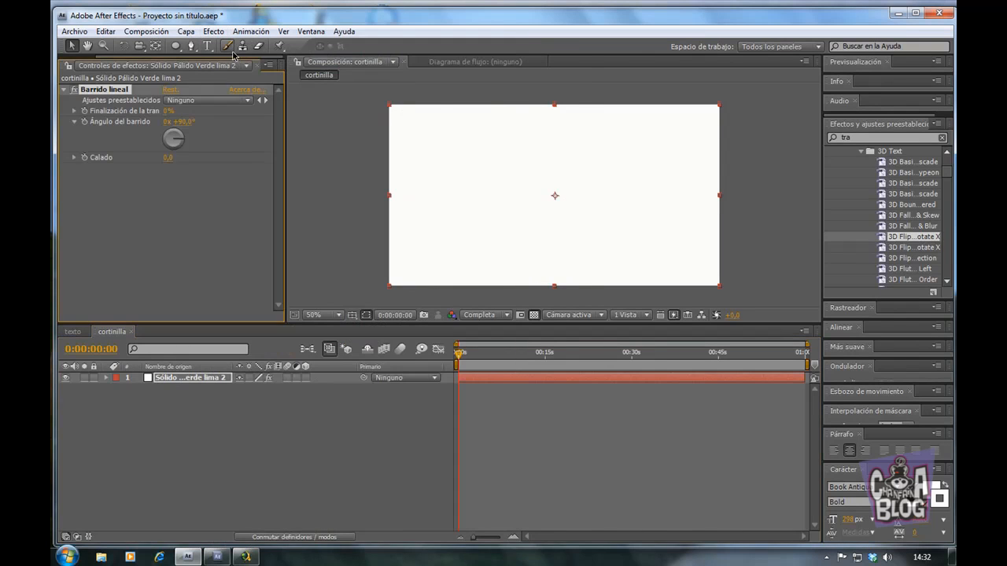
{"action": "left_click", "coordinate": [184, 123]}
{"action": "type", "text": "-90"}
{"action": "left_click", "coordinate": [78, 336]}
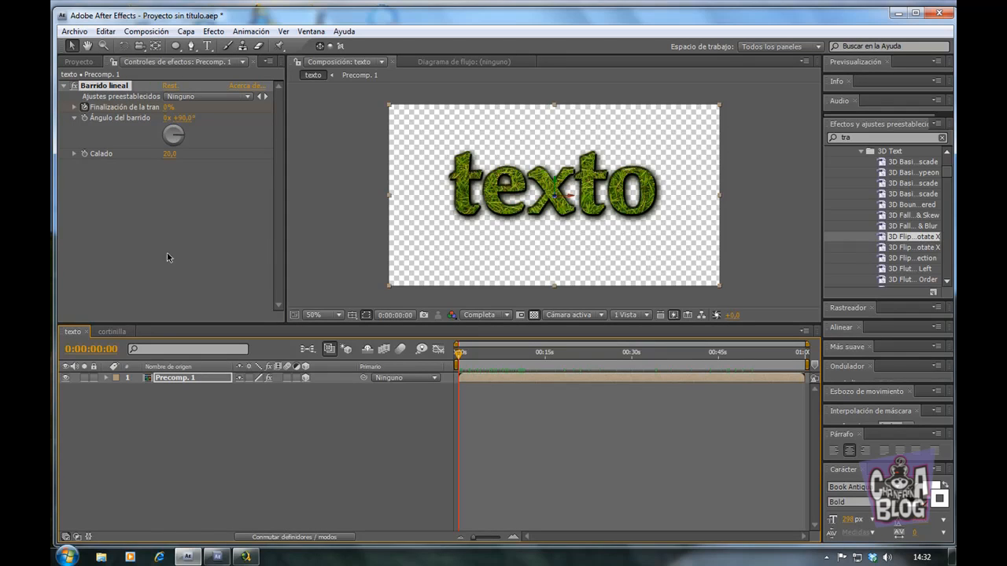
{"action": "left_click", "coordinate": [118, 331]}
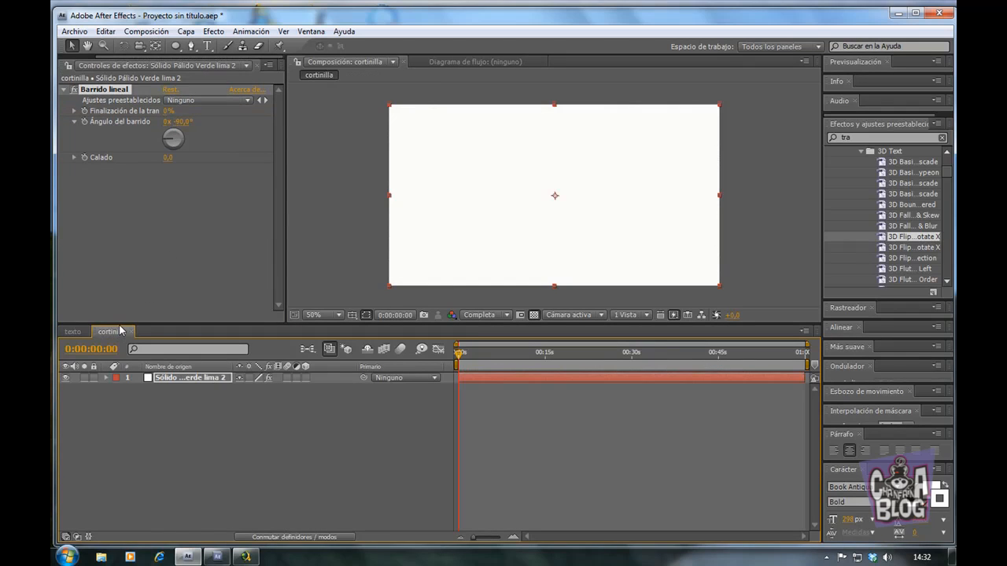
- Keyframe the solid's Barrido lineal transition completion at 100% at 0:00:00:00 and at 0% at 0:00:50:00
{"action": "left_click", "coordinate": [85, 112]}
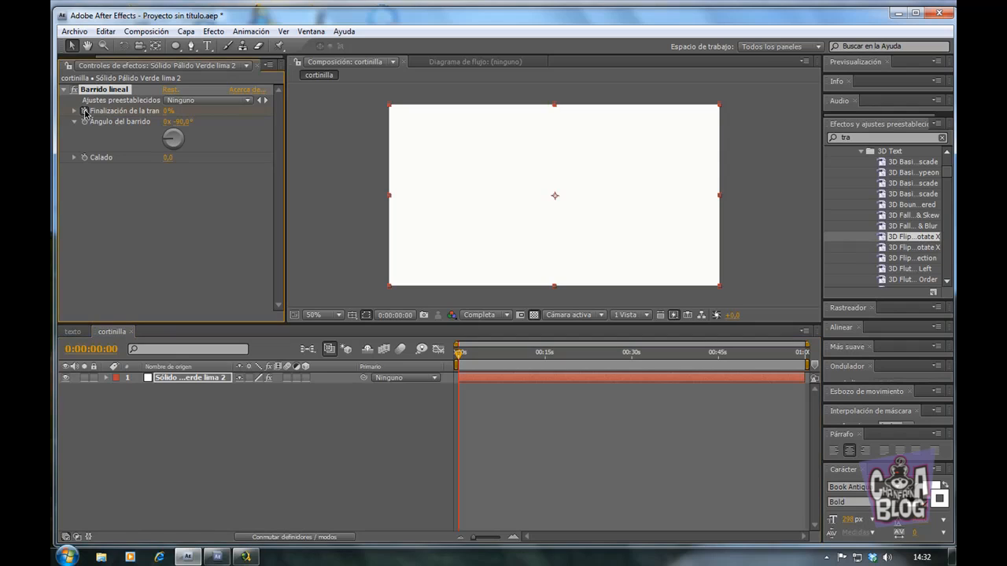
{"action": "left_click", "coordinate": [168, 113]}
{"action": "left_click_drag", "start_coordinate": [460, 358], "coordinate": [748, 364]}
{"action": "left_click", "coordinate": [748, 363]}
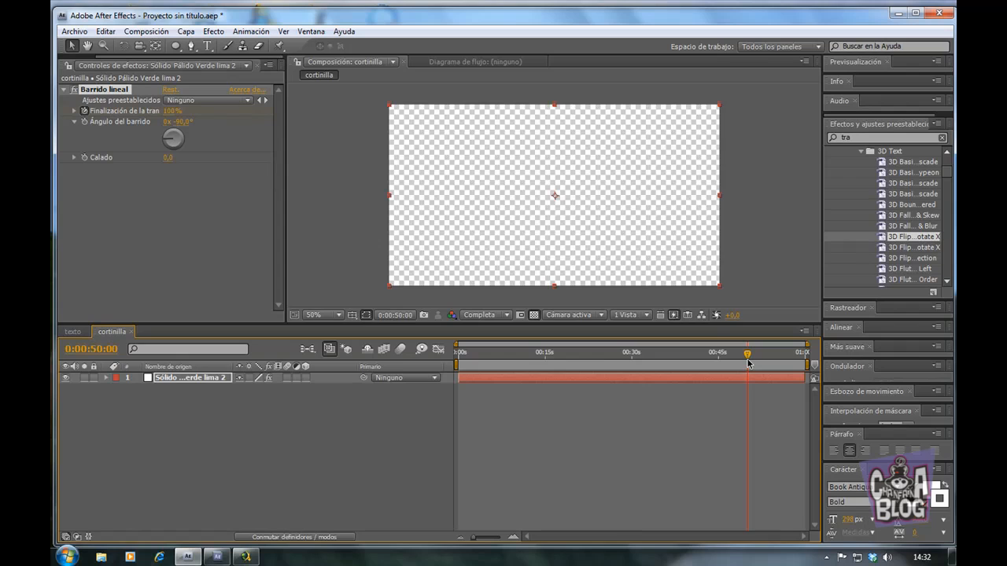
{"action": "left_click", "coordinate": [171, 111]}
{"action": "type", "text": "0"}
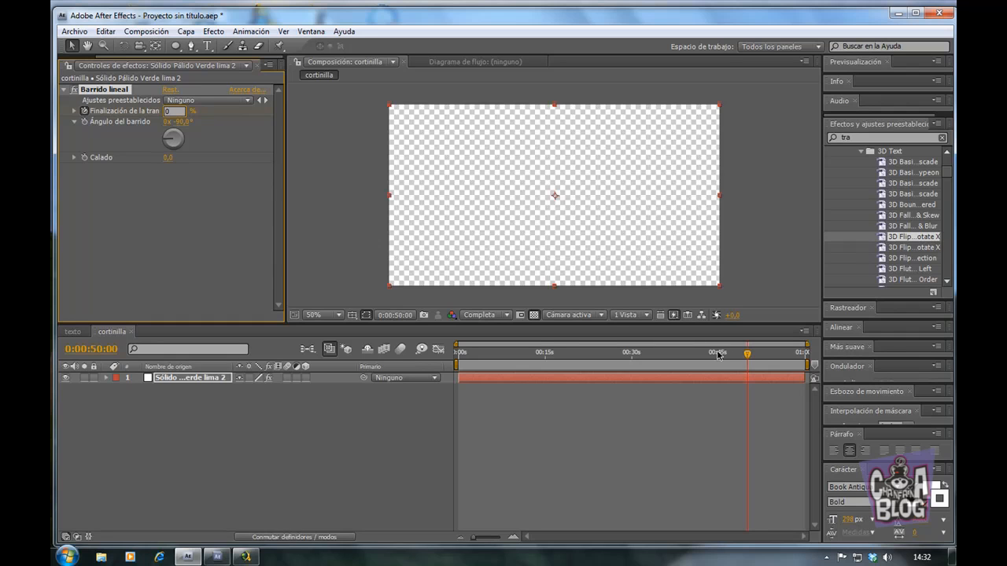
{"action": "left_click_drag", "start_coordinate": [747, 354], "coordinate": [451, 383]}
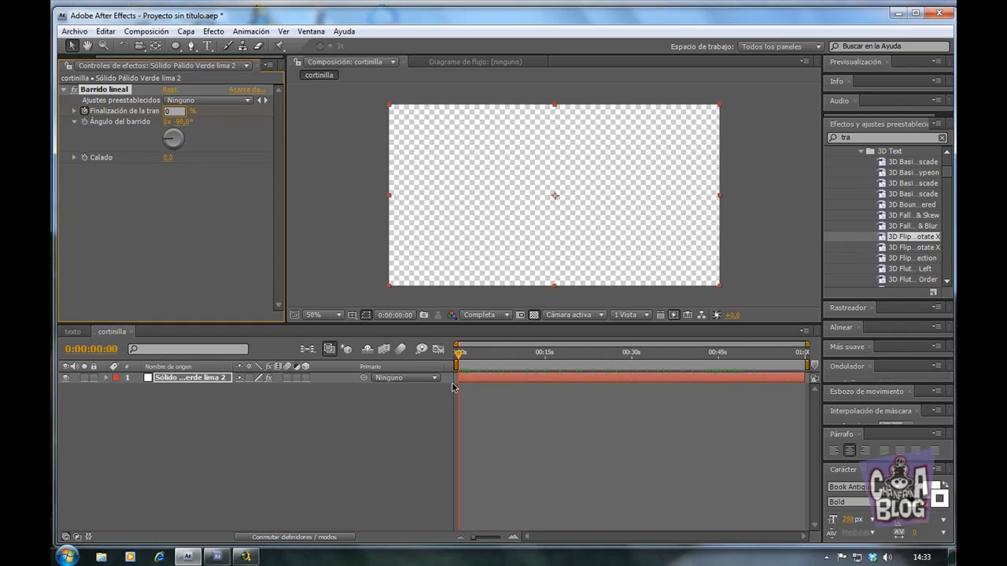
- Set the solid's Barrido lineal Calado to 100 and scrub through the timeline to preview the softened wipe
{"action": "left_click", "coordinate": [167, 157]}
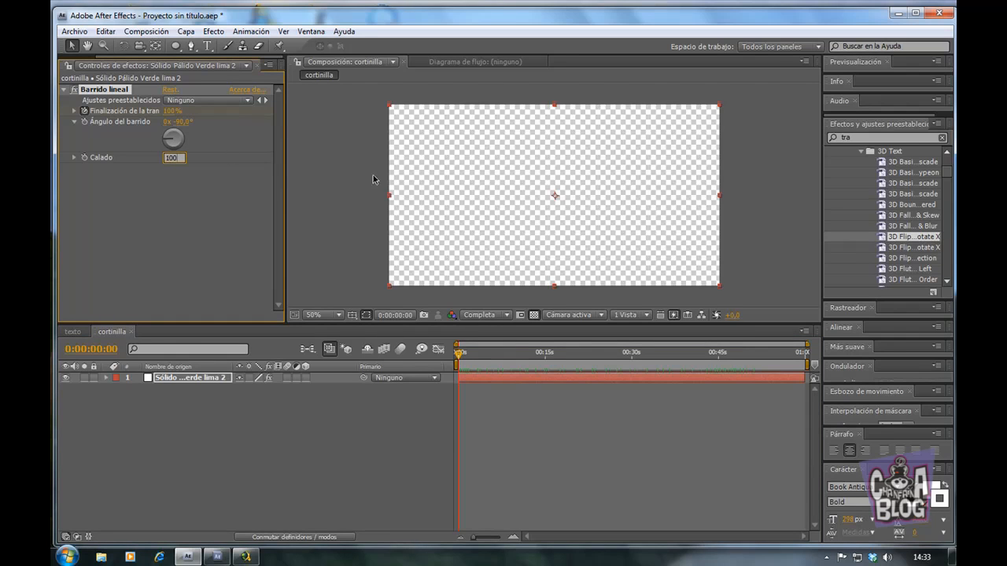
{"action": "left_click", "coordinate": [465, 356]}
{"action": "left_click_drag", "start_coordinate": [466, 358], "coordinate": [662, 355]}
{"action": "left_click_drag", "start_coordinate": [724, 376], "coordinate": [449, 382]}
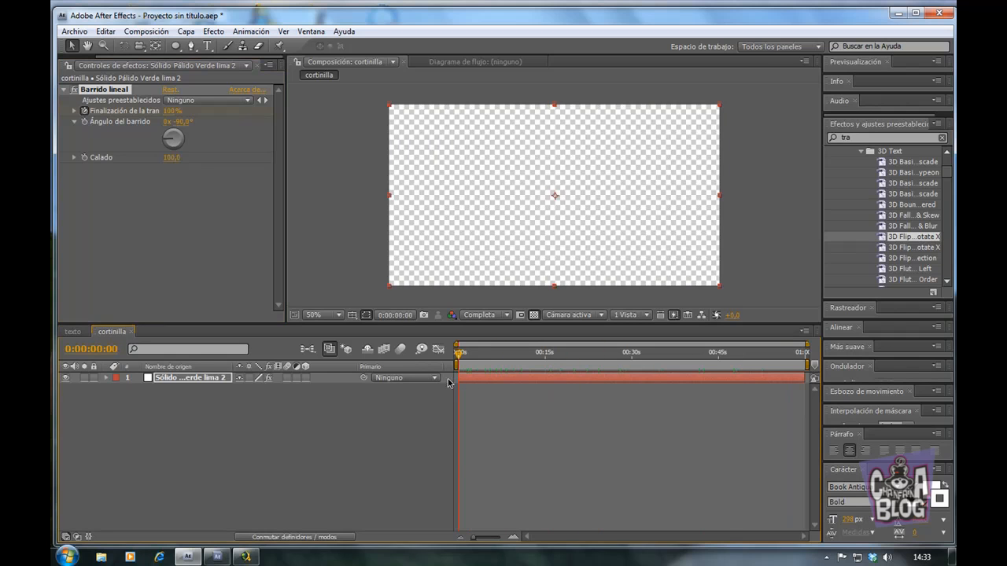
- Create a new 1050 x 576 px composition named hierbas
{"action": "left_click", "coordinate": [70, 332]}
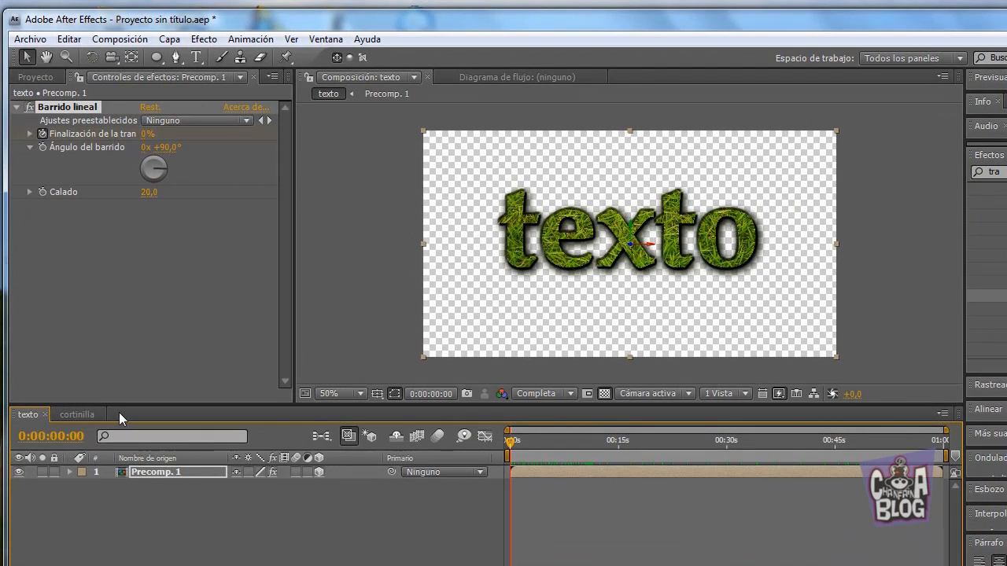
{"action": "left_click", "coordinate": [136, 40]}
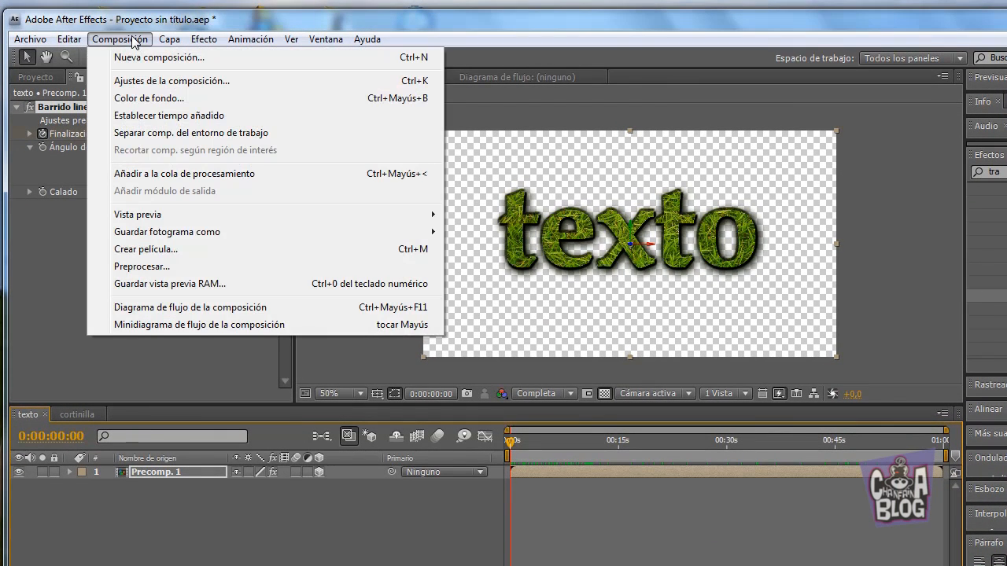
{"action": "left_click", "coordinate": [139, 59]}
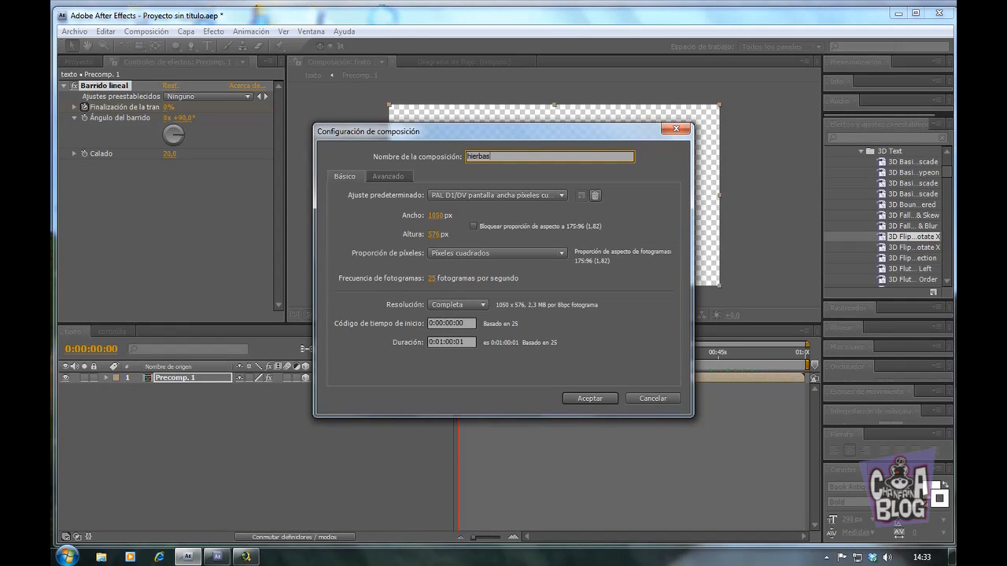
{"action": "left_click", "coordinate": [596, 396]}
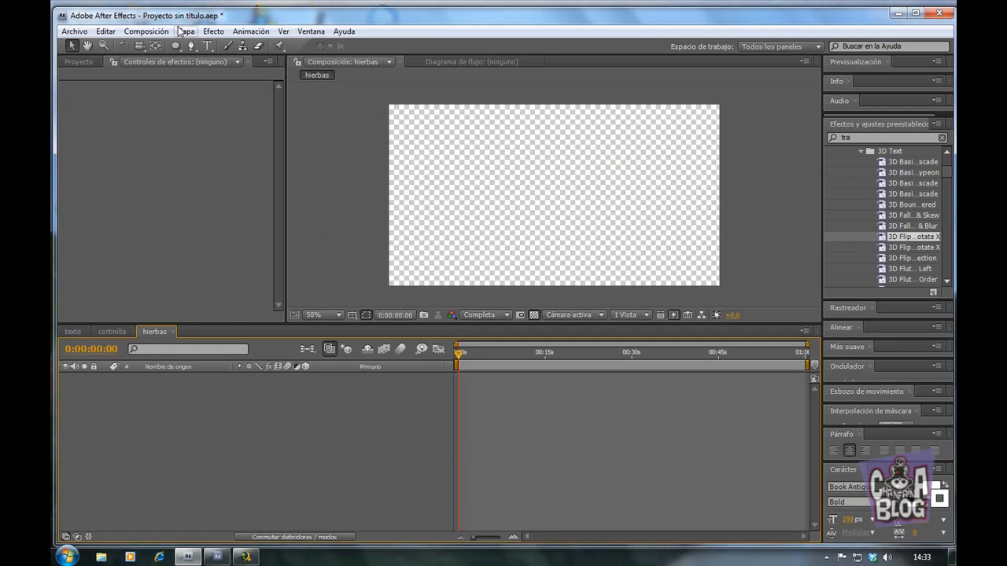
- Add the cortinilla and texto compositions as layers to hierbas, then hide both layers and deselect them
{"action": "left_click", "coordinate": [70, 62]}
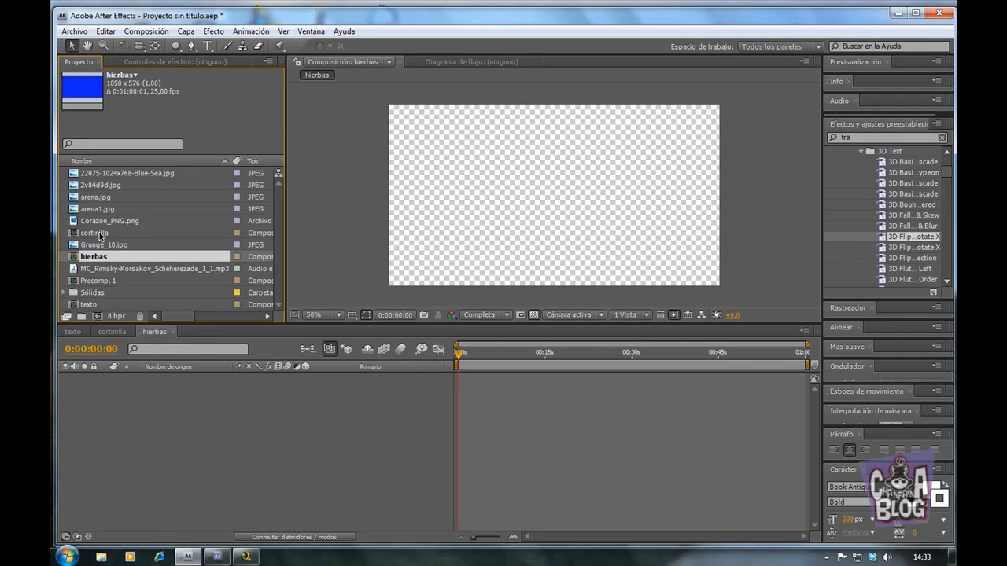
{"action": "left_click", "coordinate": [99, 235]}
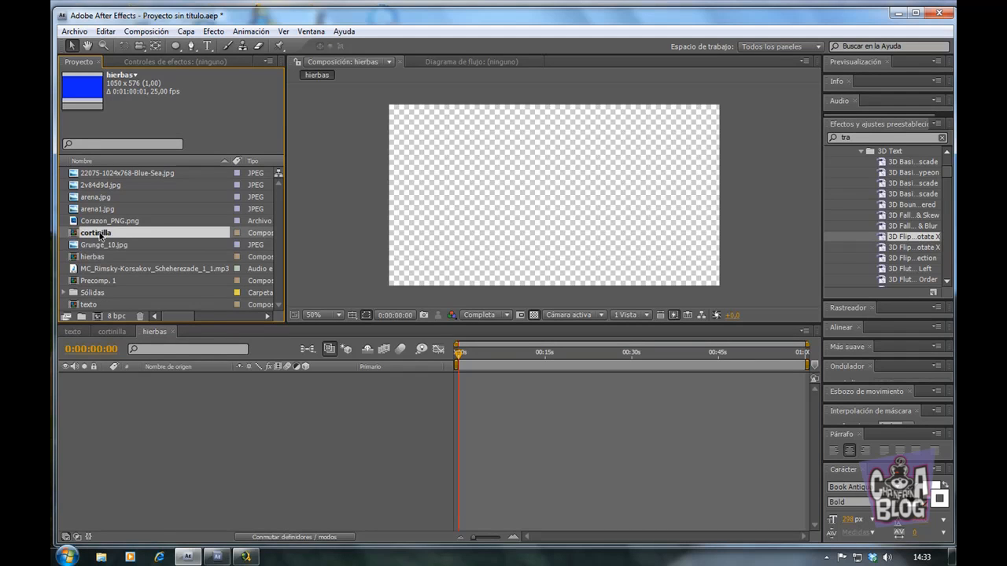
{"action": "left_click", "coordinate": [90, 308], "text": "ctrl"}
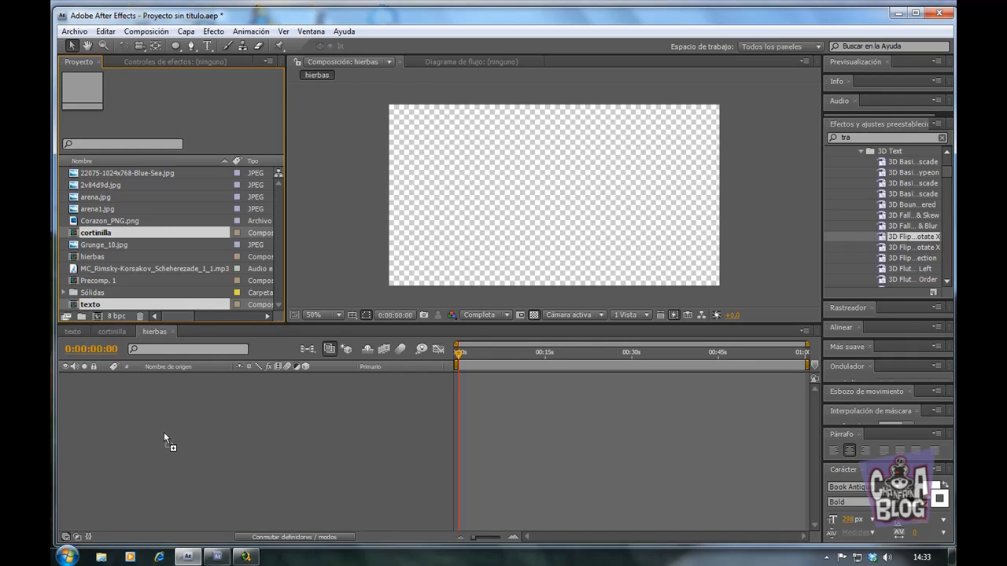
{"action": "left_click_drag", "start_coordinate": [163, 432], "coordinate": [163, 432]}
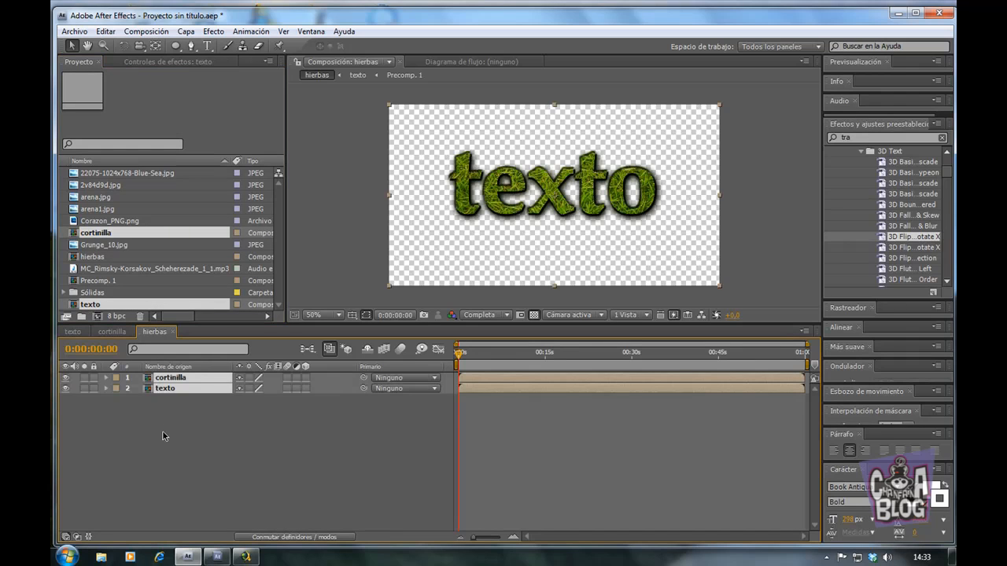
{"action": "left_click", "coordinate": [67, 388]}
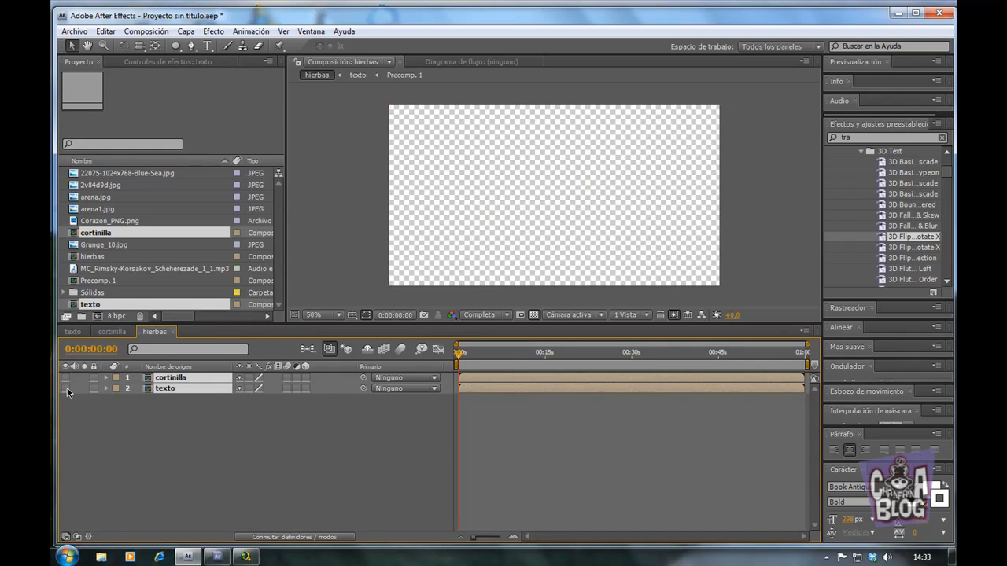
{"action": "left_click", "coordinate": [364, 465]}
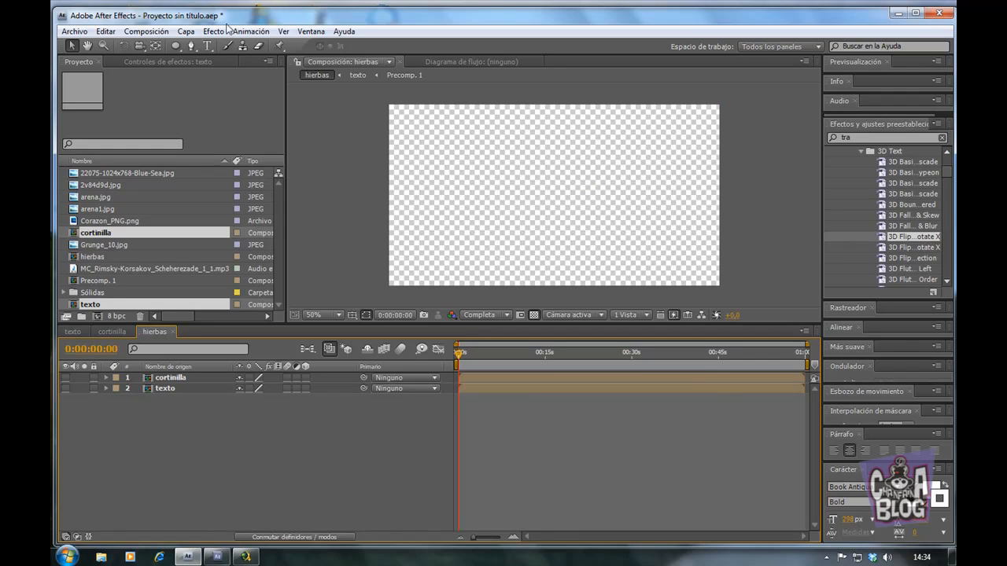
- Add a new white solid as the top layer of the hierbas composition
{"action": "left_click", "coordinate": [186, 32]}
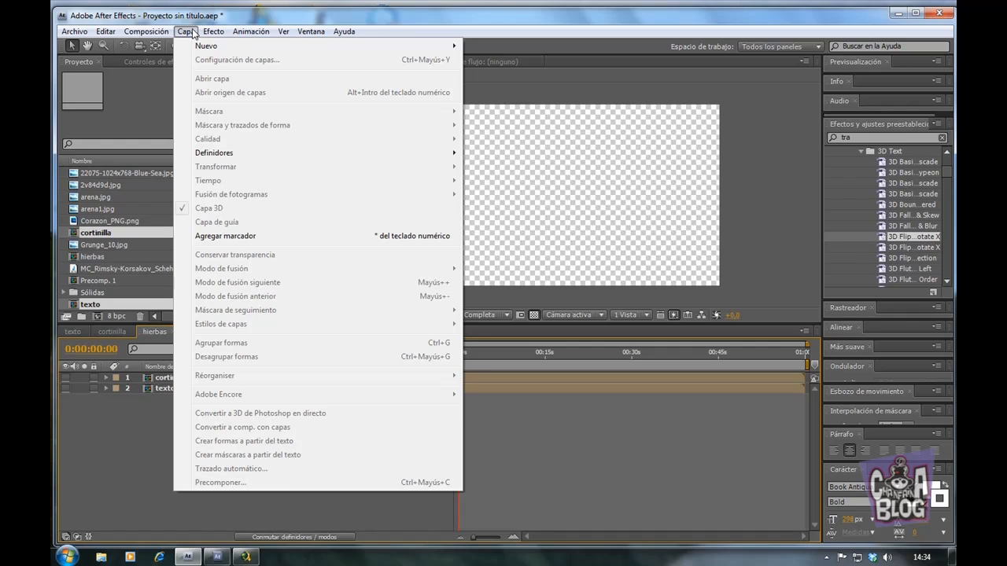
{"action": "mouse_move", "coordinate": [308, 50]}
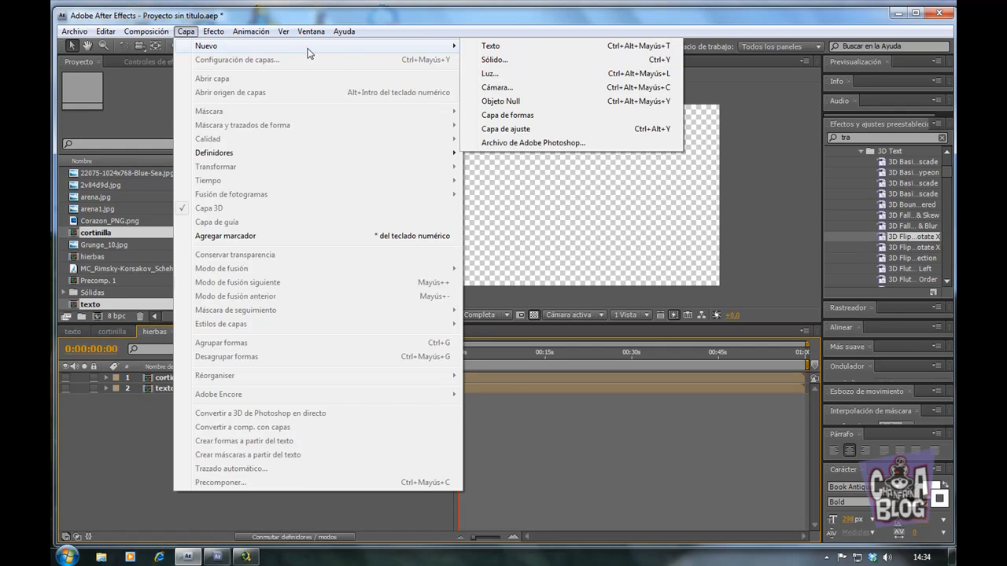
{"action": "left_click", "coordinate": [493, 60]}
{"action": "left_click", "coordinate": [361, 366]}
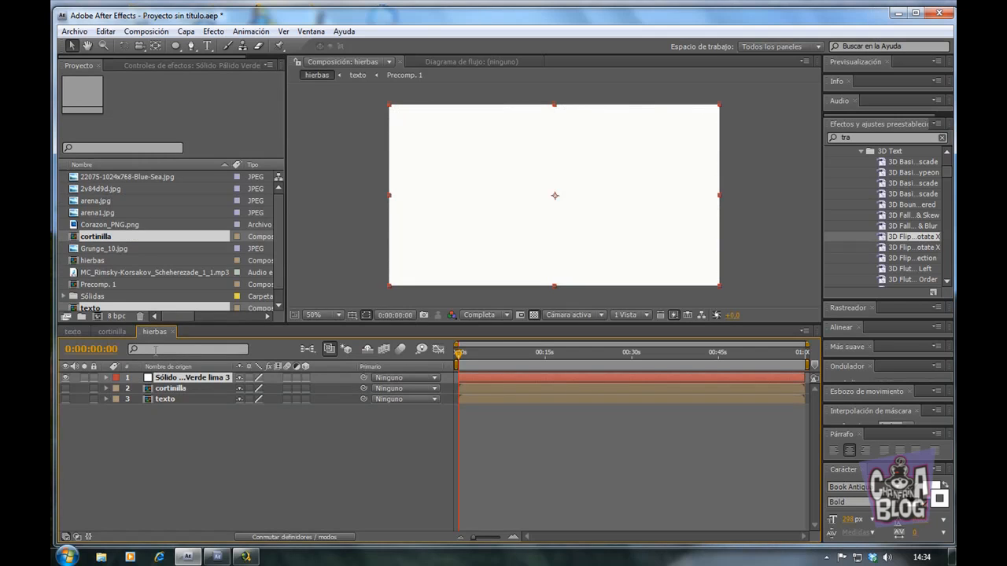
- Apply the Trapcode Form effect to the new solid and turn off the viewer's transparency grid
{"action": "left_click", "coordinate": [226, 67]}
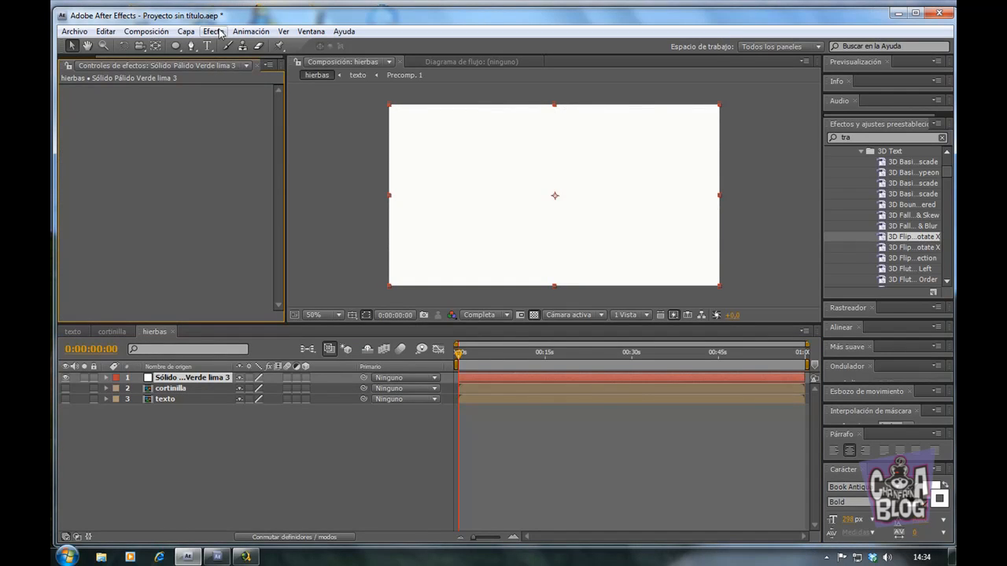
{"action": "left_click", "coordinate": [214, 33]}
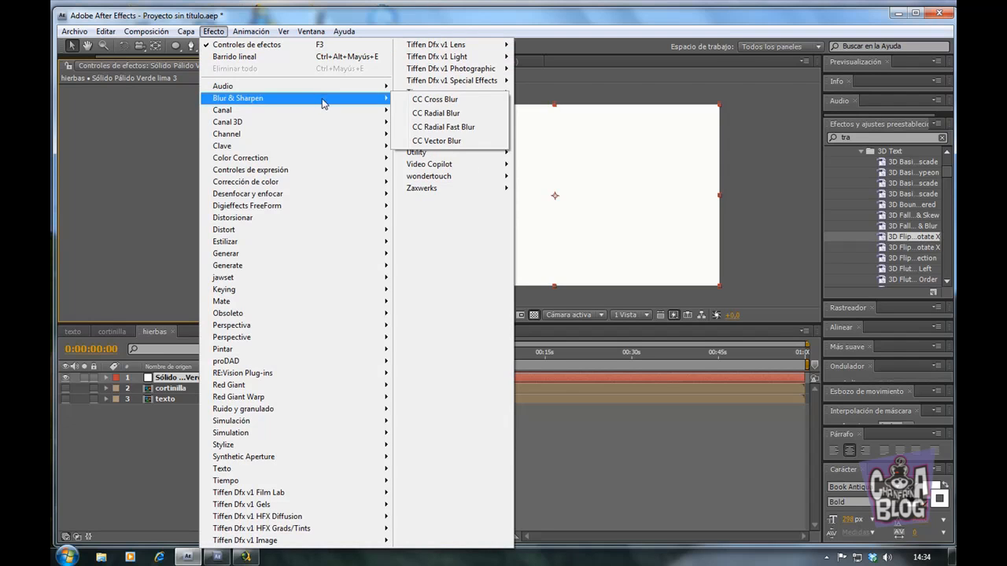
{"action": "mouse_move", "coordinate": [431, 117]}
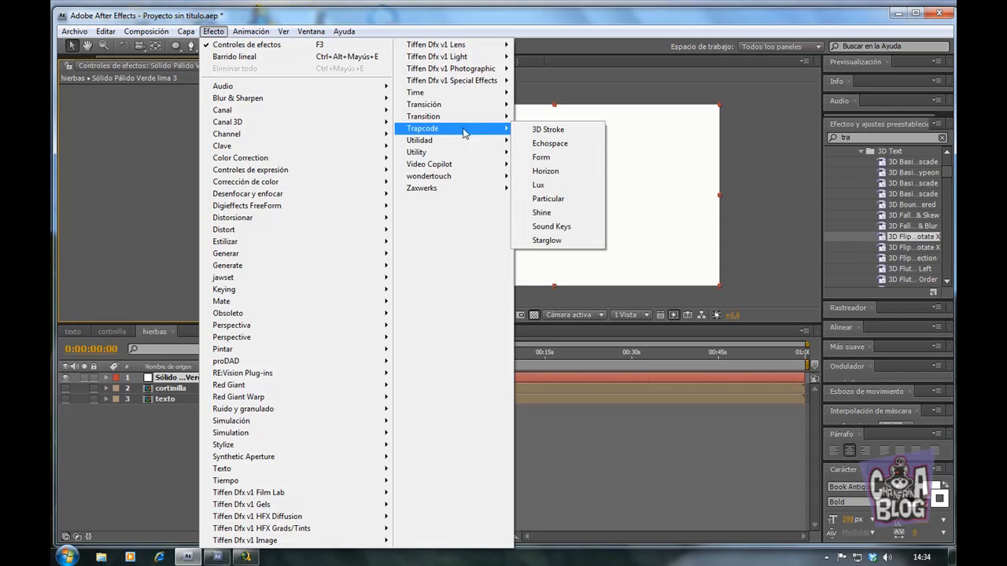
{"action": "left_click", "coordinate": [541, 159]}
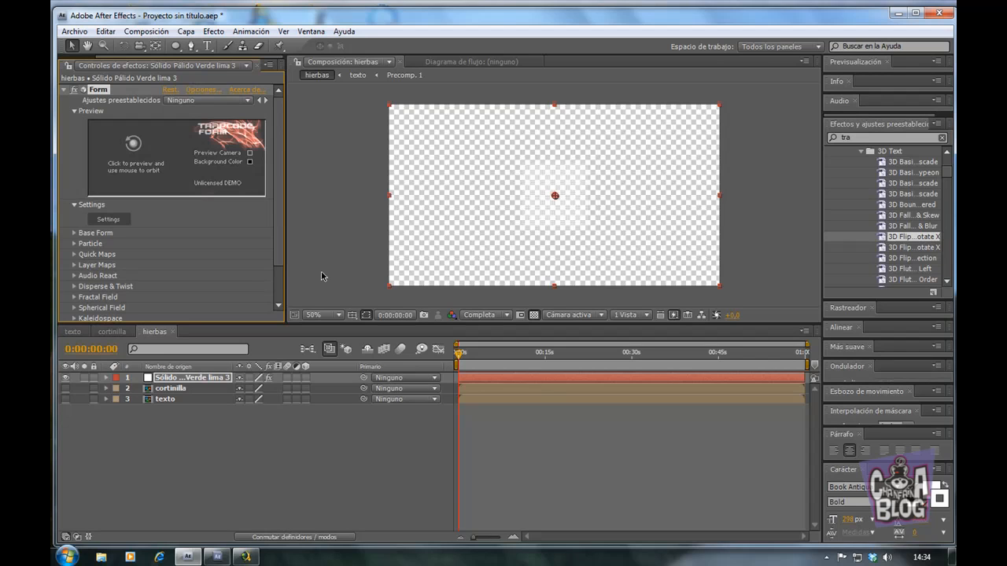
{"action": "left_click_drag", "start_coordinate": [279, 237], "coordinate": [280, 270]}
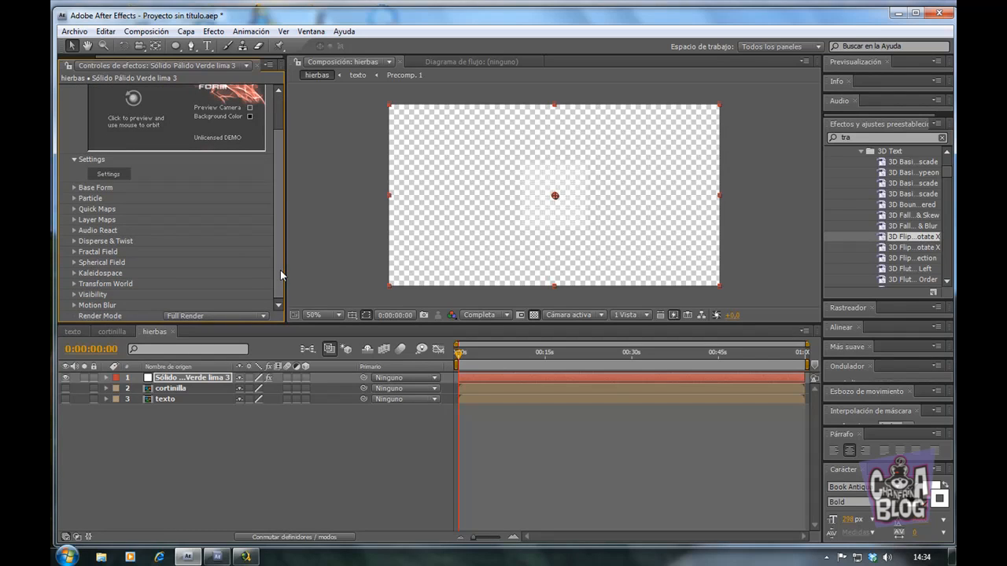
{"action": "left_click", "coordinate": [534, 316]}
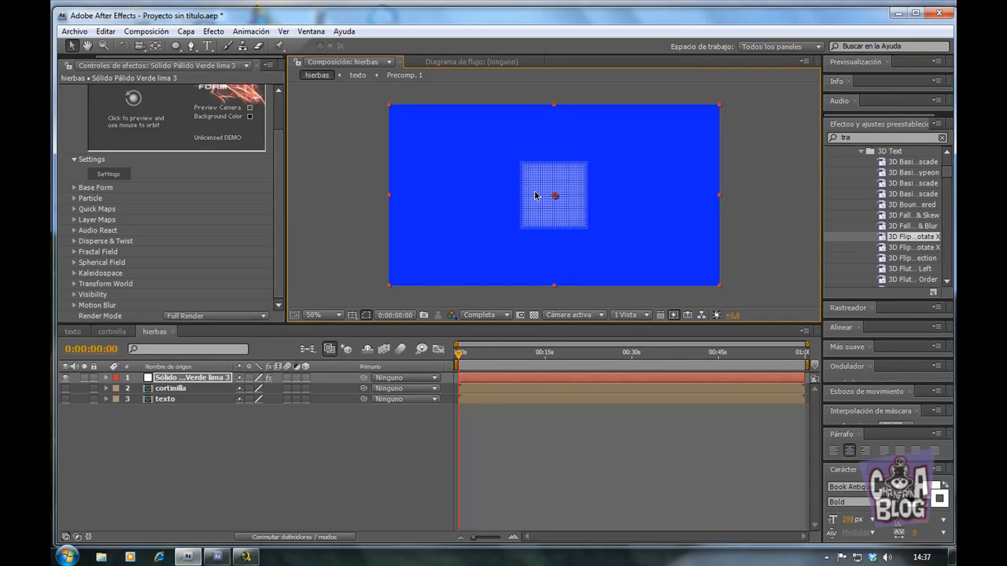
- Keep Form's Base Form as Box - Grid, and set Size X to 1050 and Size Y to 576
{"action": "left_click", "coordinate": [74, 160]}
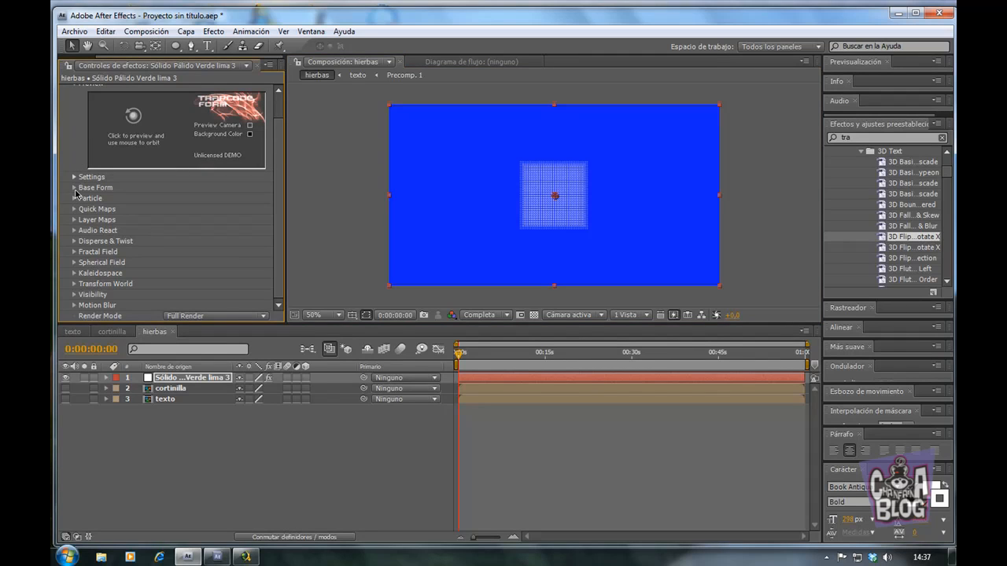
{"action": "left_click", "coordinate": [74, 188]}
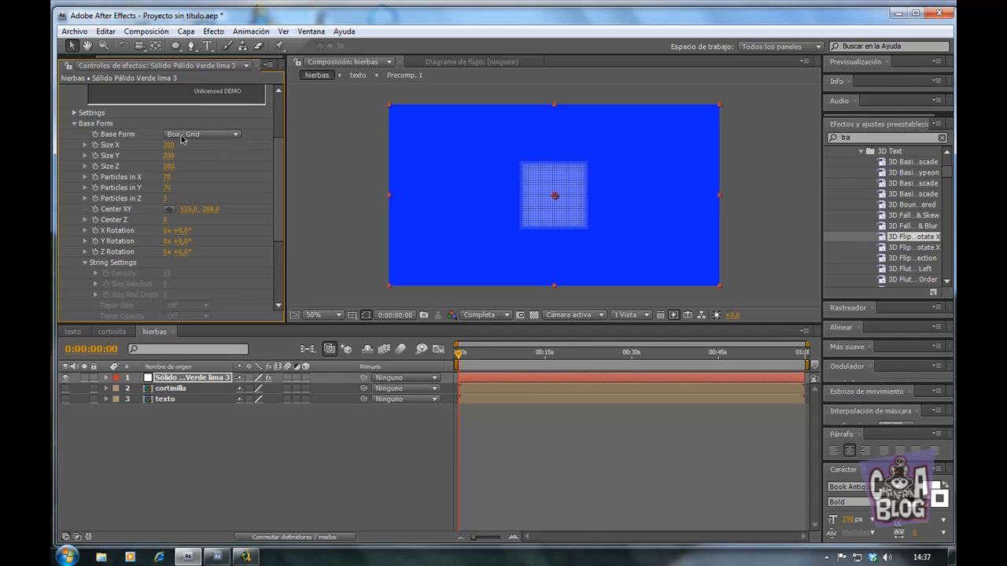
{"action": "left_click", "coordinate": [236, 135]}
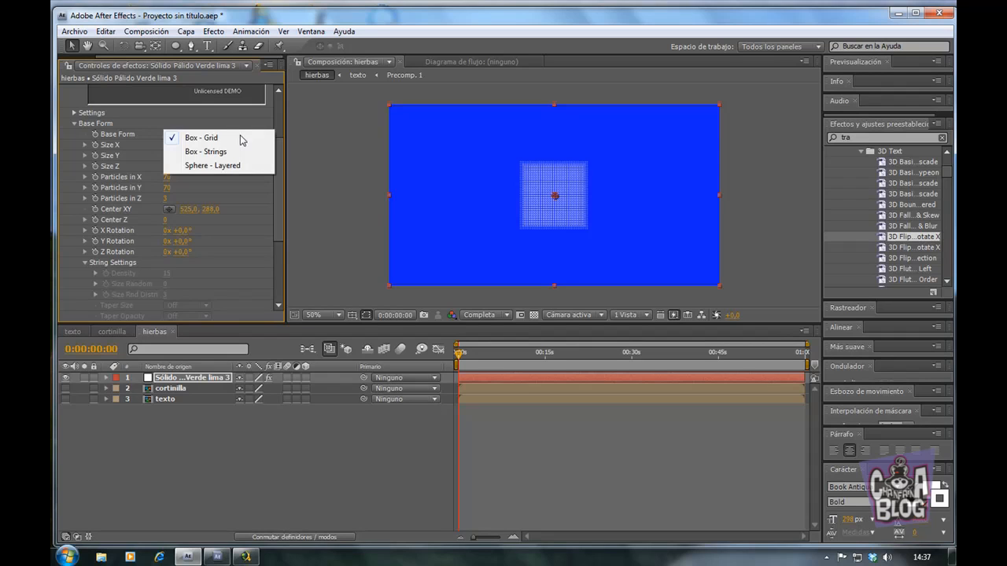
{"action": "left_click", "coordinate": [239, 138]}
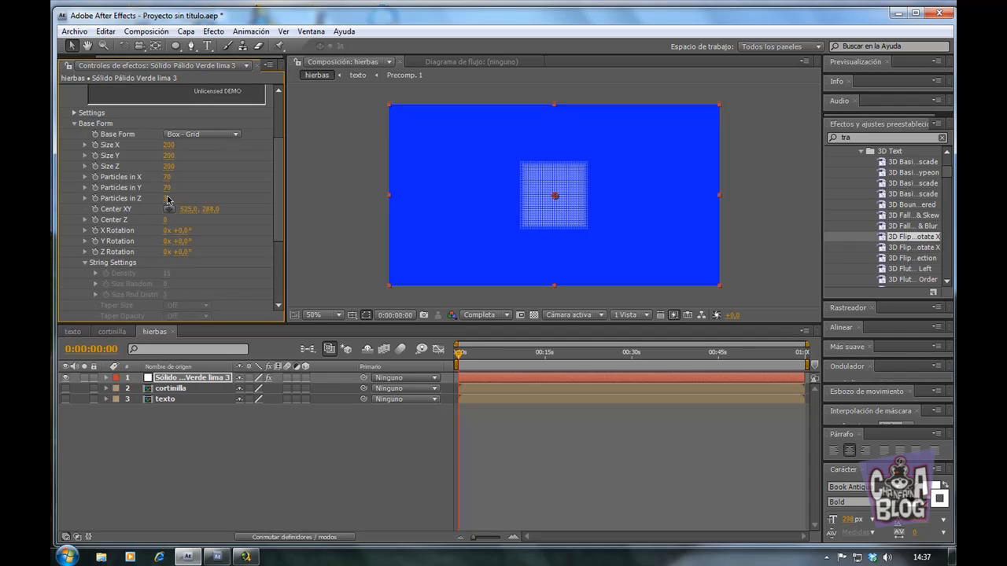
{"action": "left_click", "coordinate": [167, 146]}
{"action": "type", "text": "1050"}
{"action": "key", "text": "Tab"}
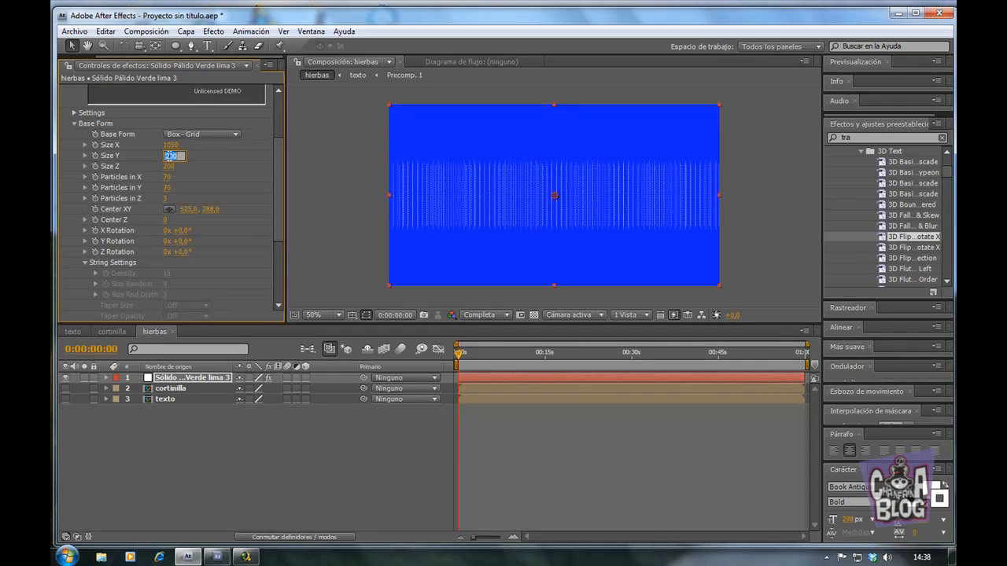
{"action": "type", "text": "576"}
- Set the base form's particle counts to 1050 in X, 576 in Y and 1 in Z
{"action": "left_click", "coordinate": [166, 177]}
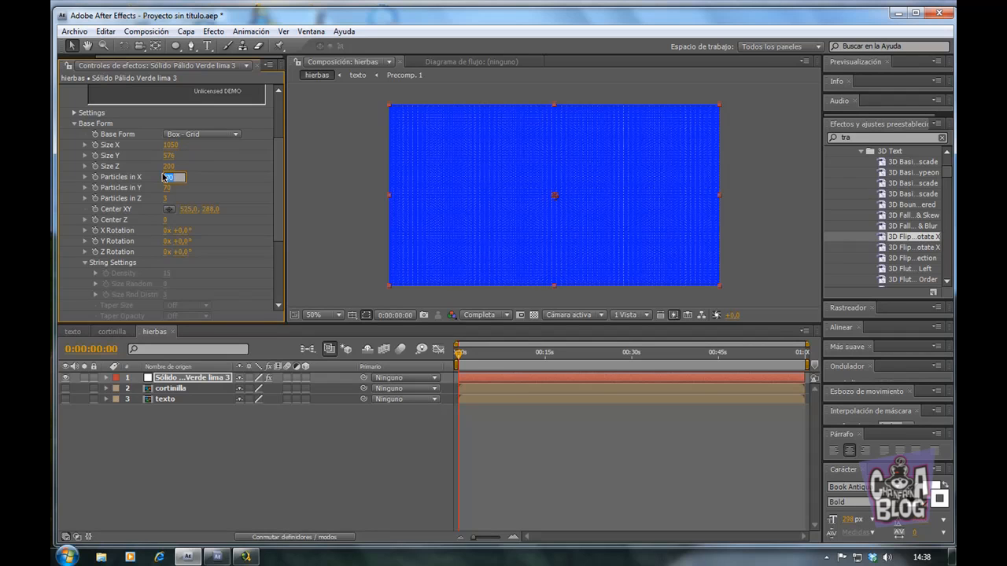
{"action": "type", "text": "1050"}
{"action": "left_click", "coordinate": [167, 189]}
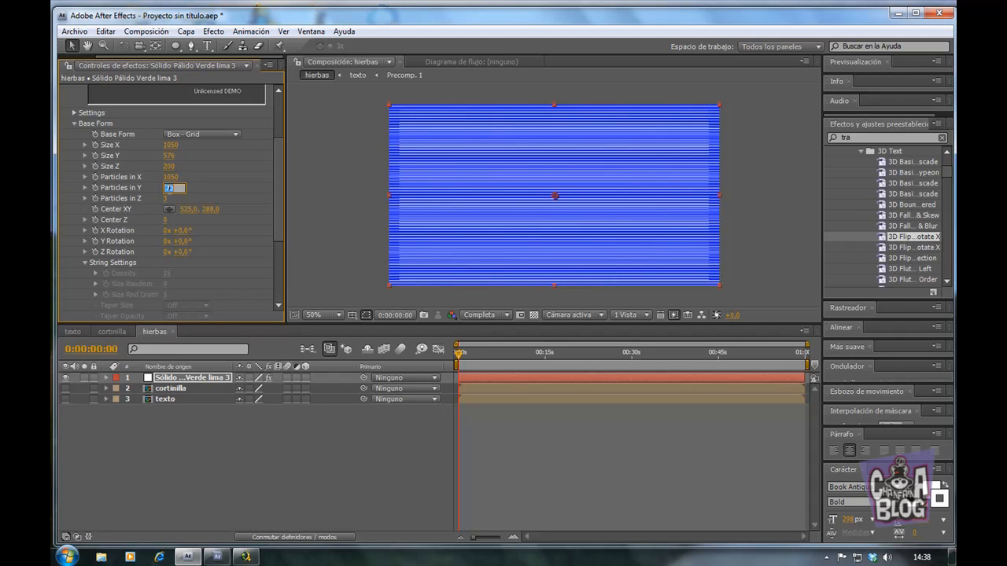
{"action": "type", "text": "576"}
{"action": "key", "text": "Return"}
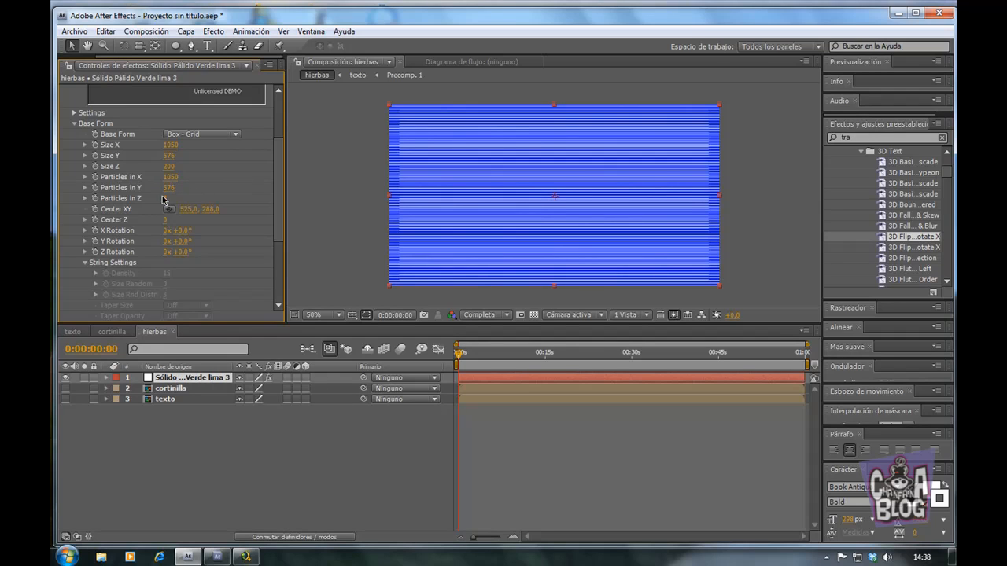
{"action": "left_click", "coordinate": [166, 199]}
{"action": "type", "text": "1"}
{"action": "key", "text": "Return"}
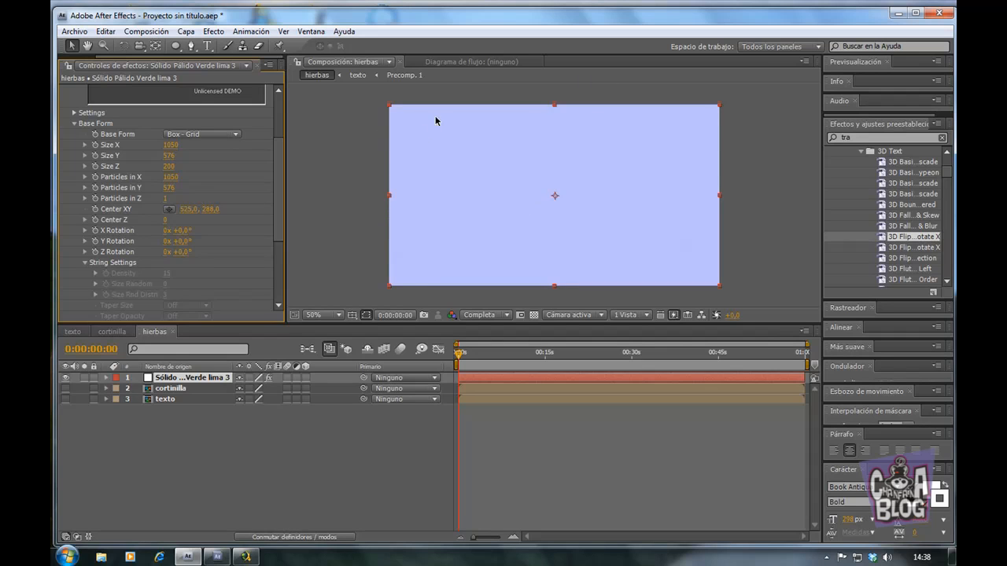
{"action": "left_click", "coordinate": [76, 124]}
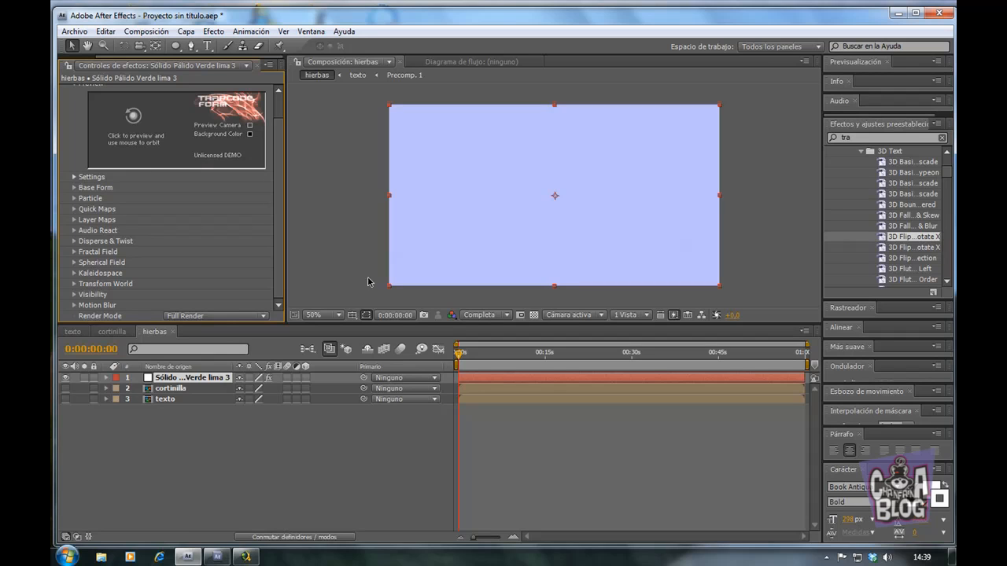
- Keep Form's Particle Type as Sphere and set Sphere Feather to 0
{"action": "left_click", "coordinate": [74, 198]}
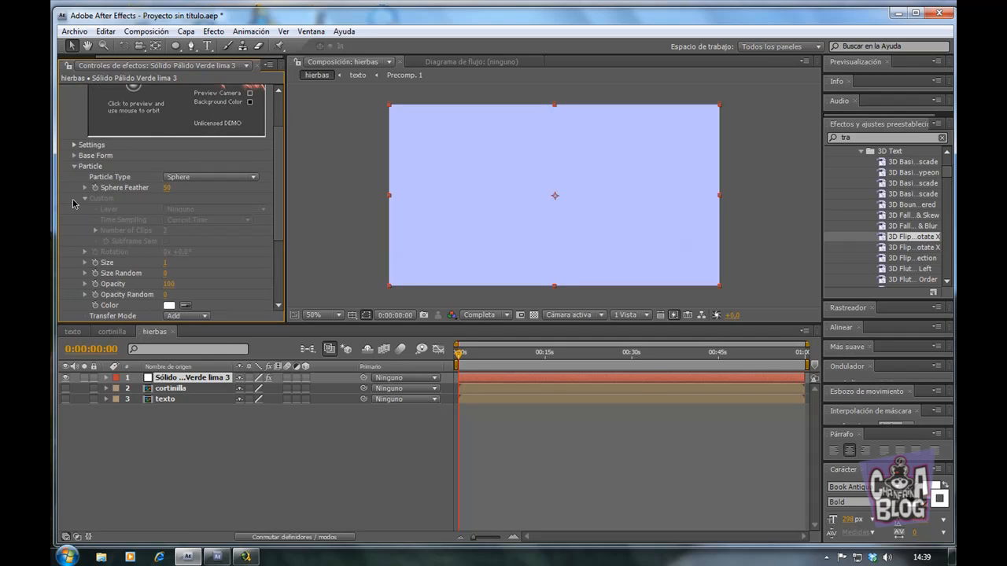
{"action": "left_click", "coordinate": [254, 180]}
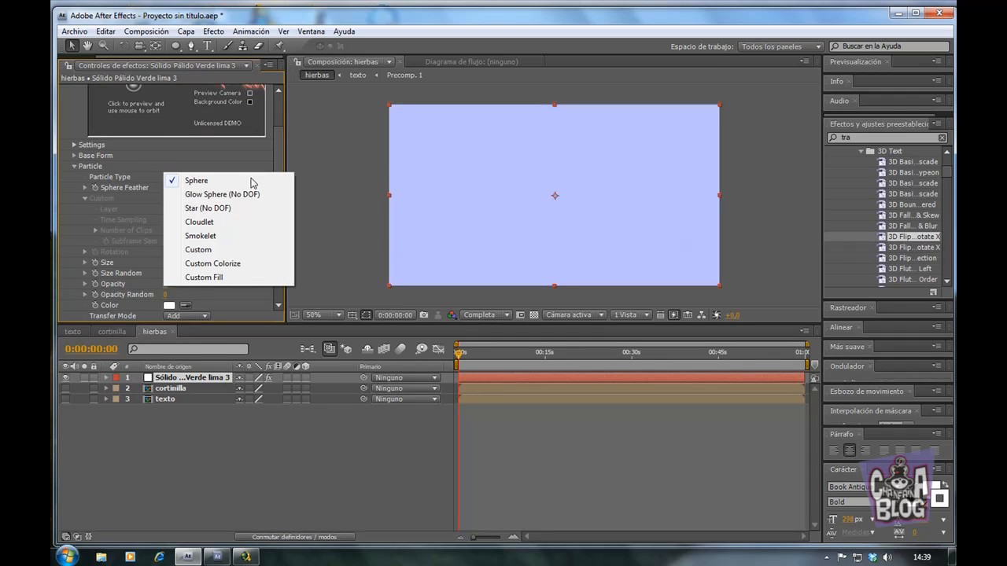
{"action": "left_click", "coordinate": [200, 182]}
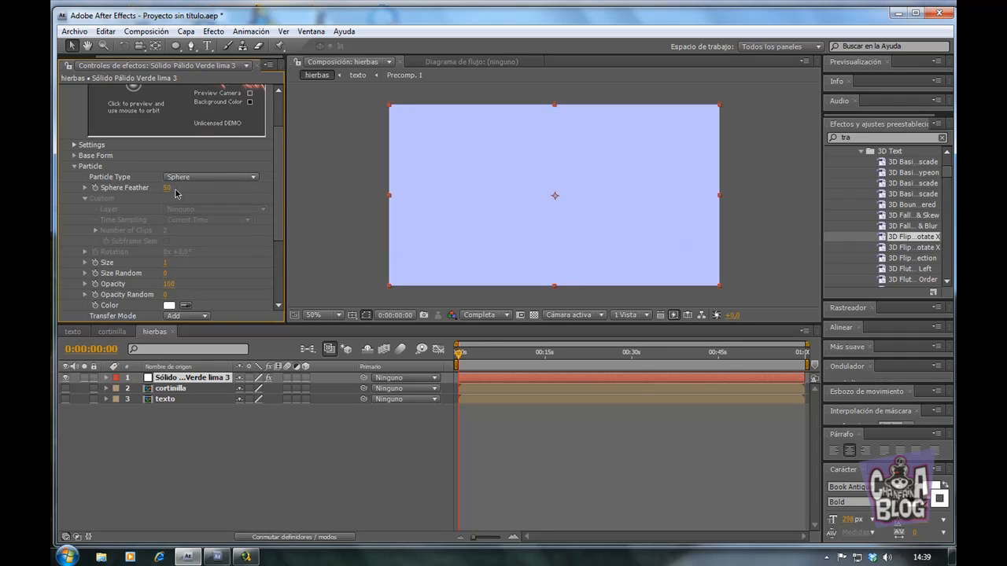
{"action": "left_click", "coordinate": [168, 188]}
{"action": "type", "text": "0"}
{"action": "key", "text": "Return"}
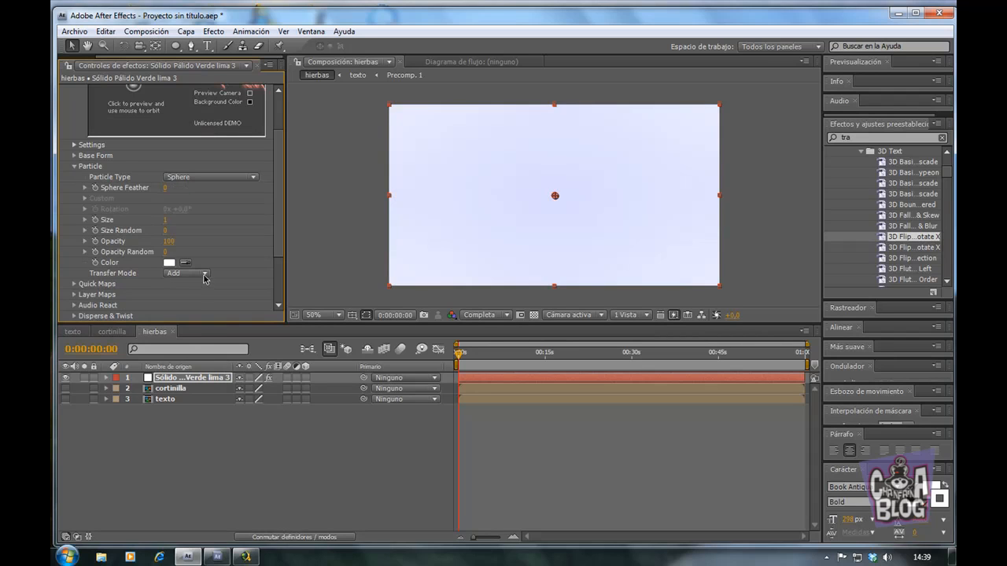
- Set the Transfer Mode of the Form particles to Normal
{"action": "left_click", "coordinate": [206, 274]}
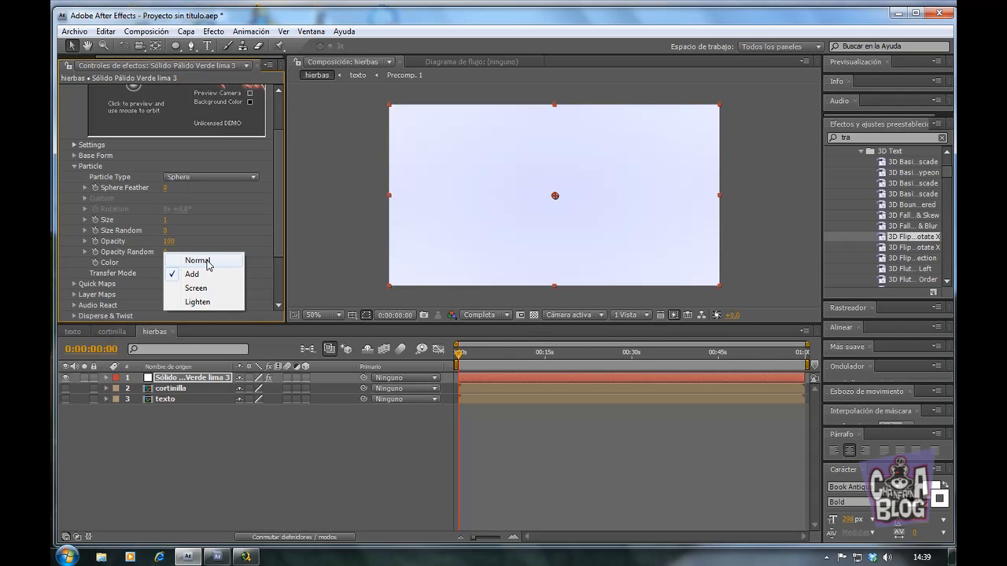
{"action": "left_click", "coordinate": [198, 260]}
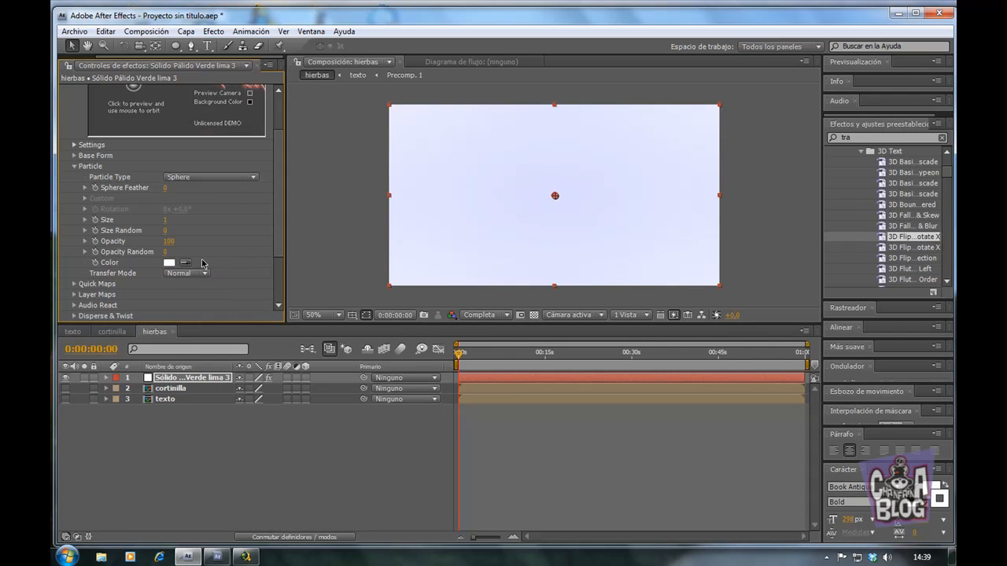
{"action": "left_click", "coordinate": [75, 167]}
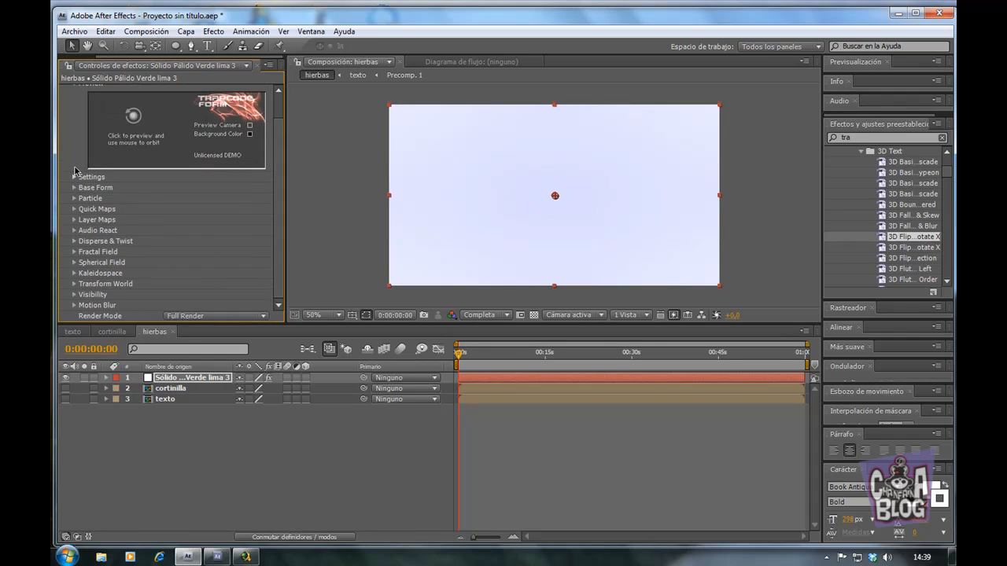
- Map Form's Color and Alpha to the texto layer, with Functionality RGBA to RGBA and Map Over XY
{"action": "left_click", "coordinate": [75, 221]}
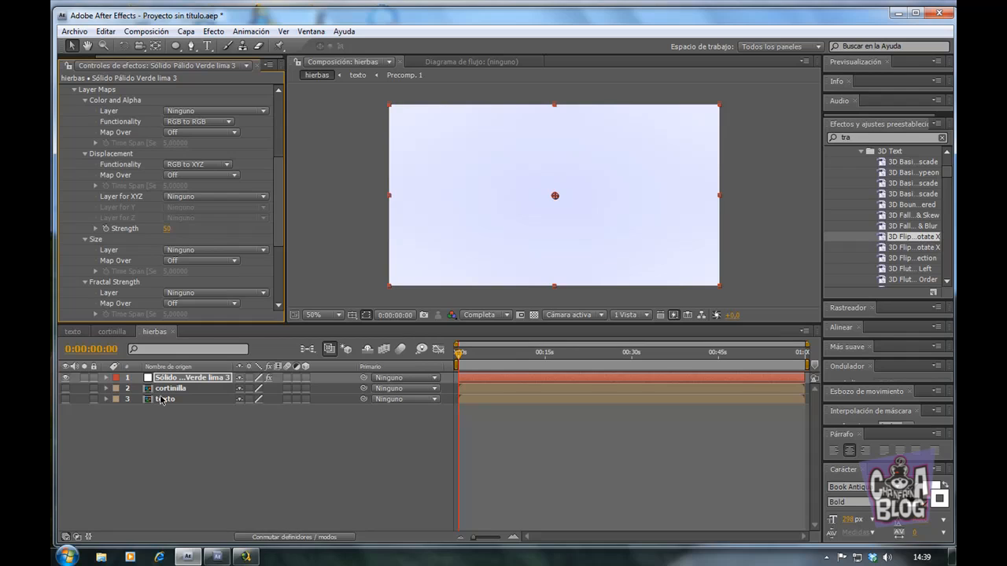
{"action": "left_click", "coordinate": [265, 112]}
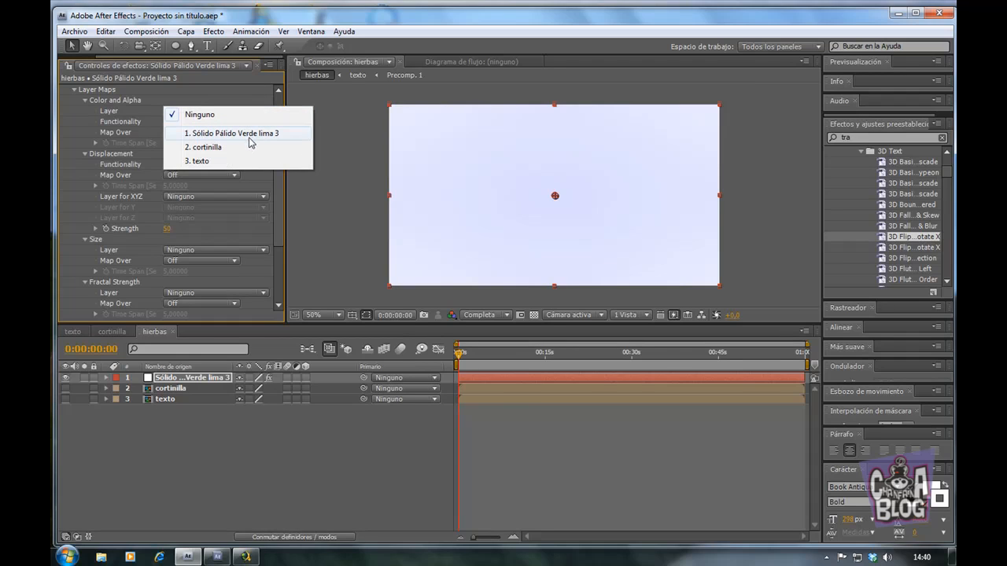
{"action": "left_click", "coordinate": [218, 163]}
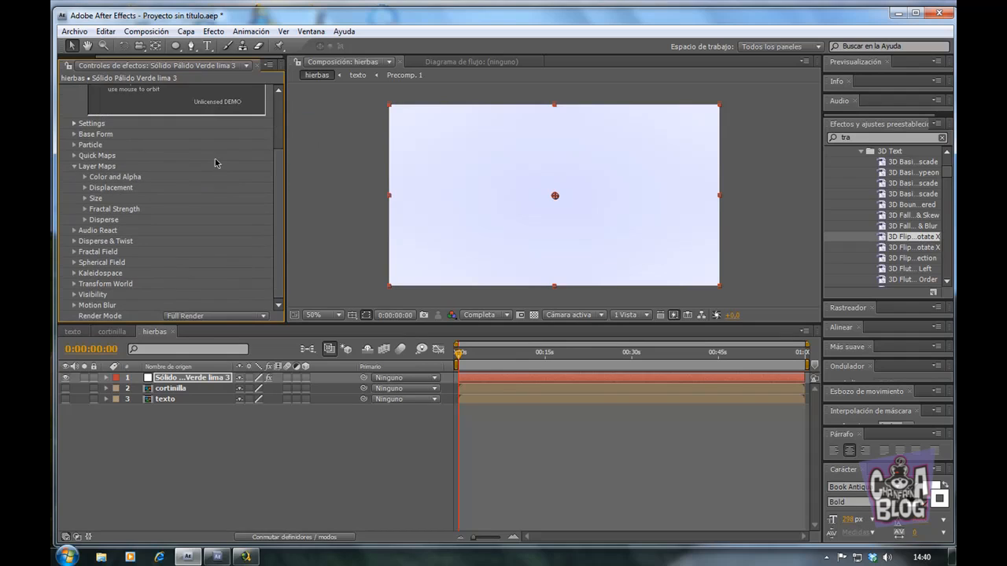
{"action": "left_click", "coordinate": [84, 179]}
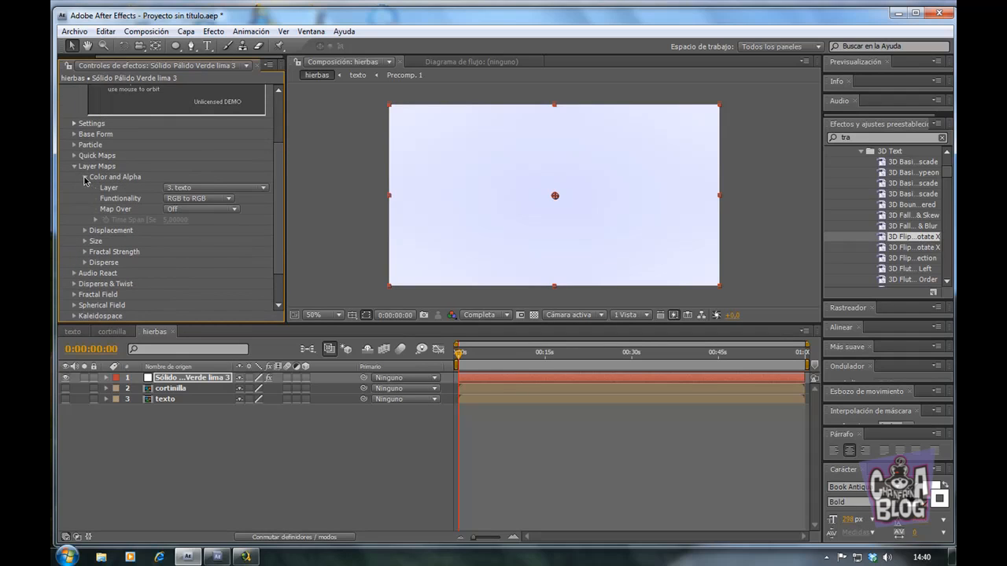
{"action": "left_click", "coordinate": [232, 203]}
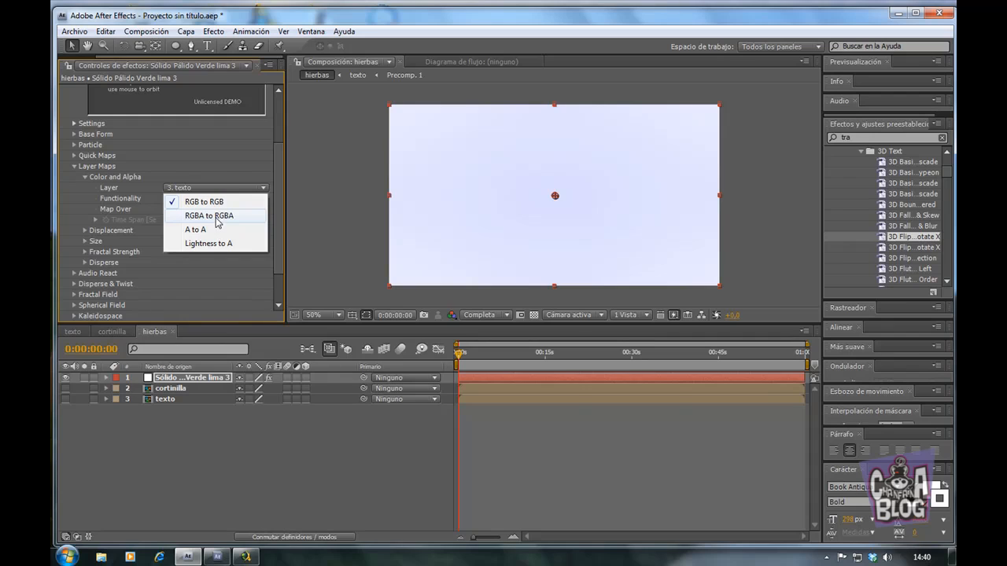
{"action": "left_click", "coordinate": [218, 223]}
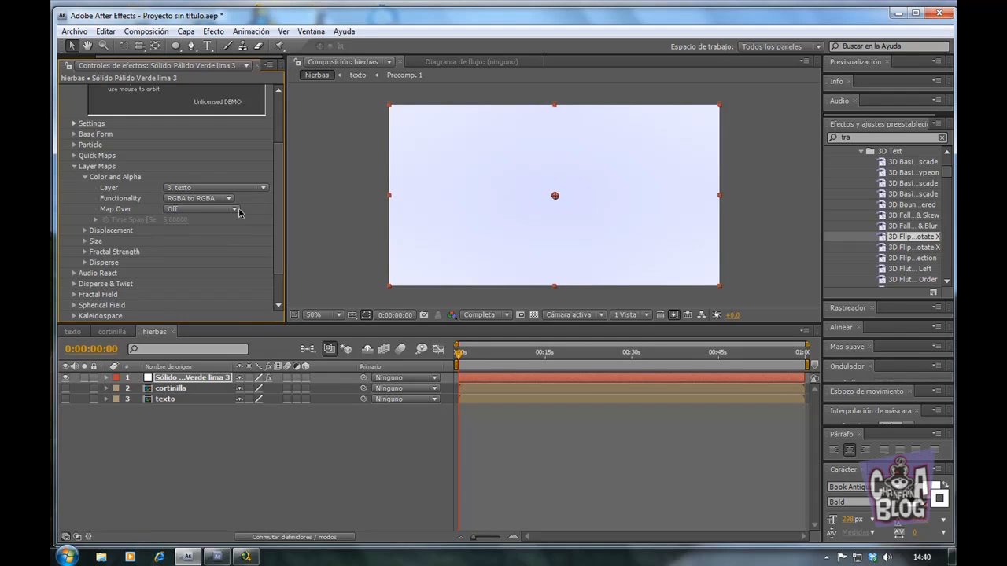
{"action": "left_click", "coordinate": [236, 211]}
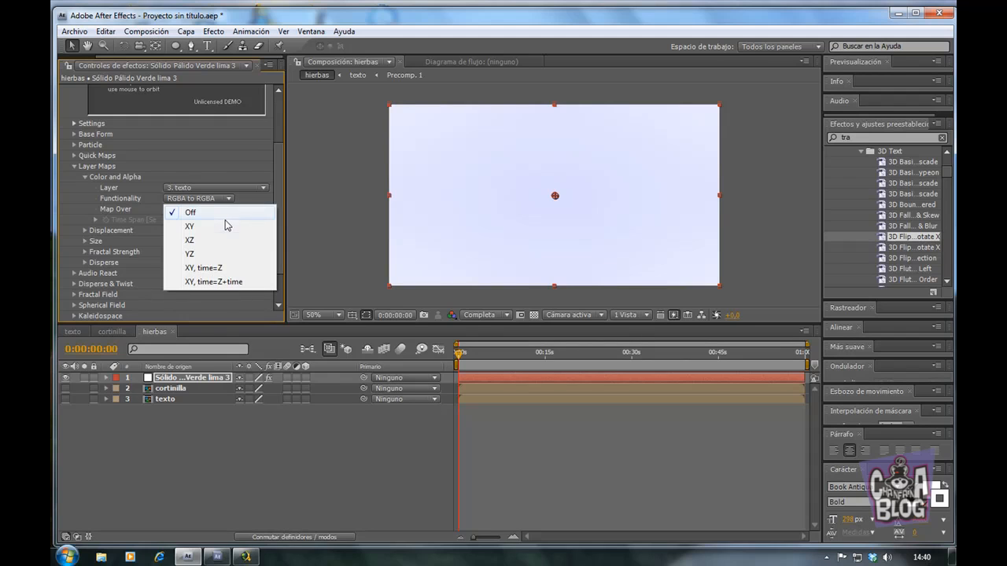
{"action": "left_click", "coordinate": [210, 229]}
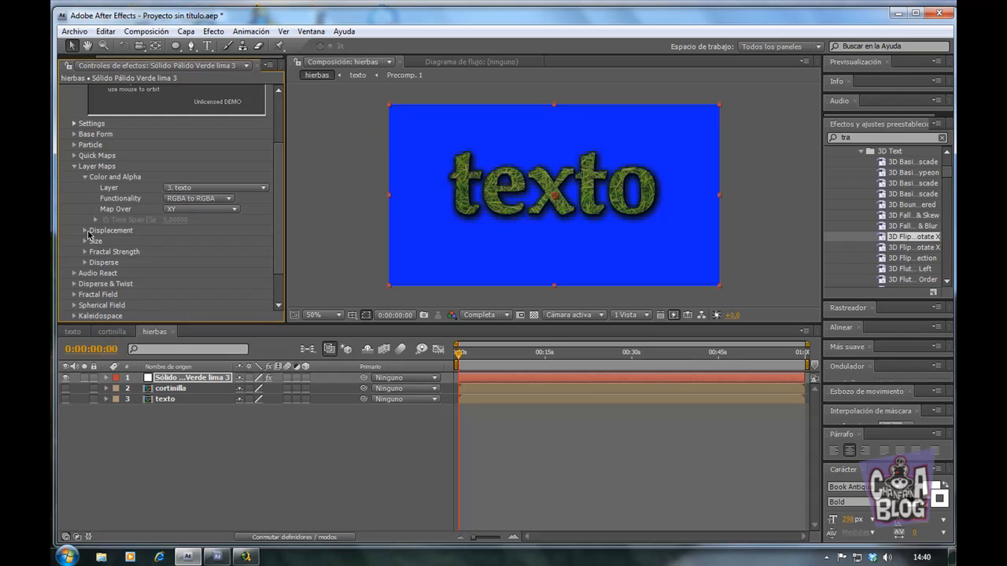
{"action": "left_click", "coordinate": [85, 231]}
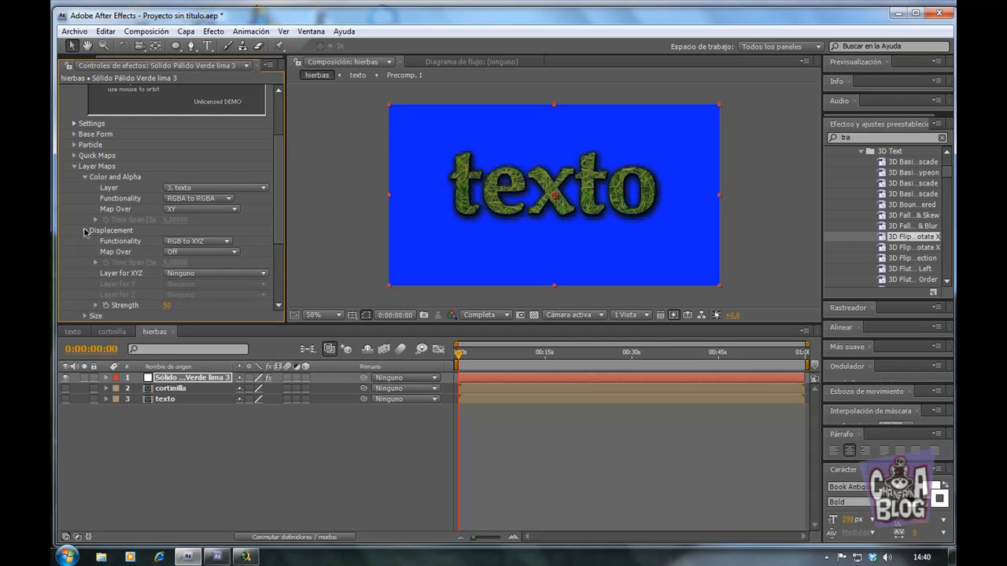
{"action": "left_click", "coordinate": [228, 243]}
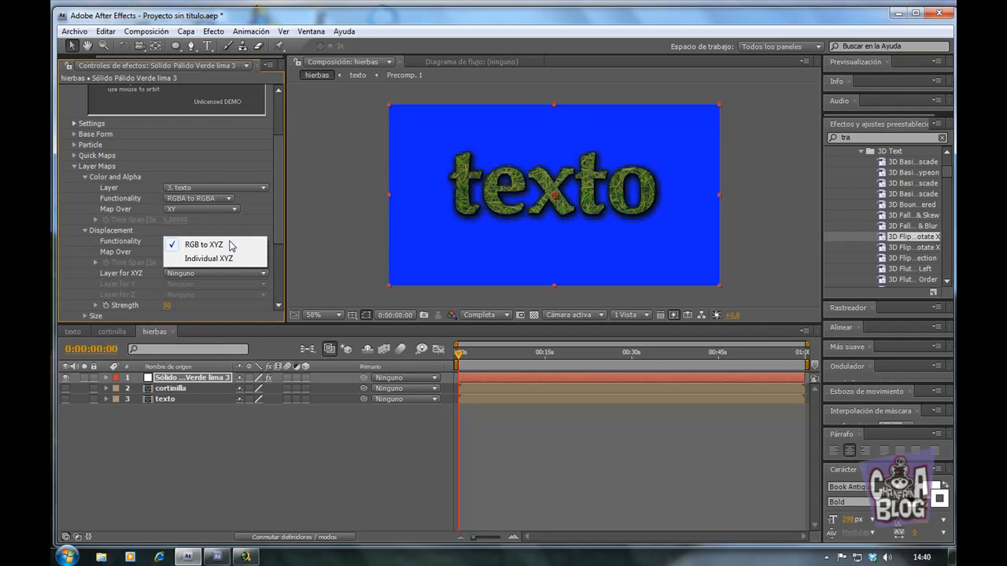
{"action": "left_click", "coordinate": [78, 228]}
{"action": "left_click", "coordinate": [85, 229]}
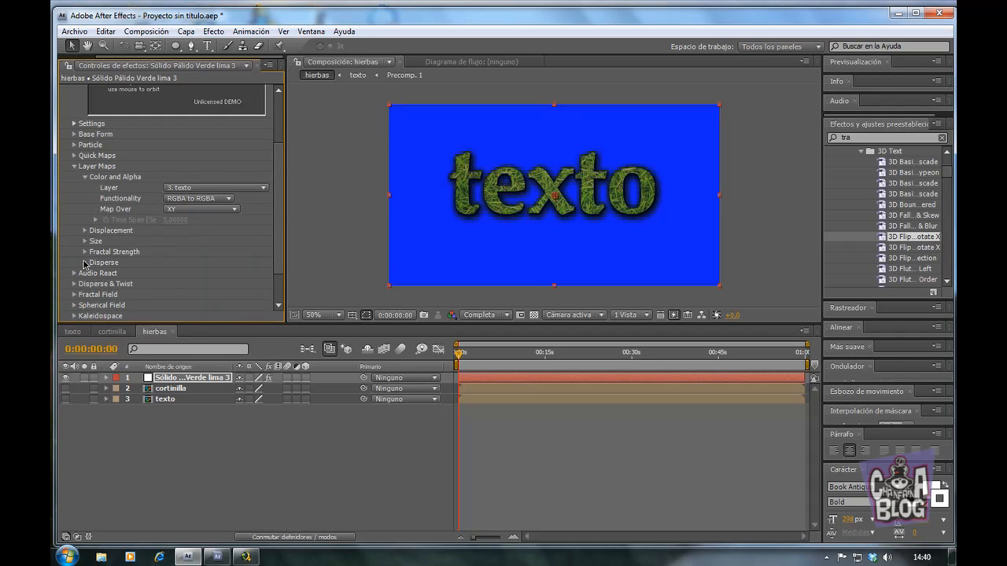
- Map Form's Disperse to the cortinilla layer with Map Over set to XY
{"action": "left_click", "coordinate": [85, 263]}
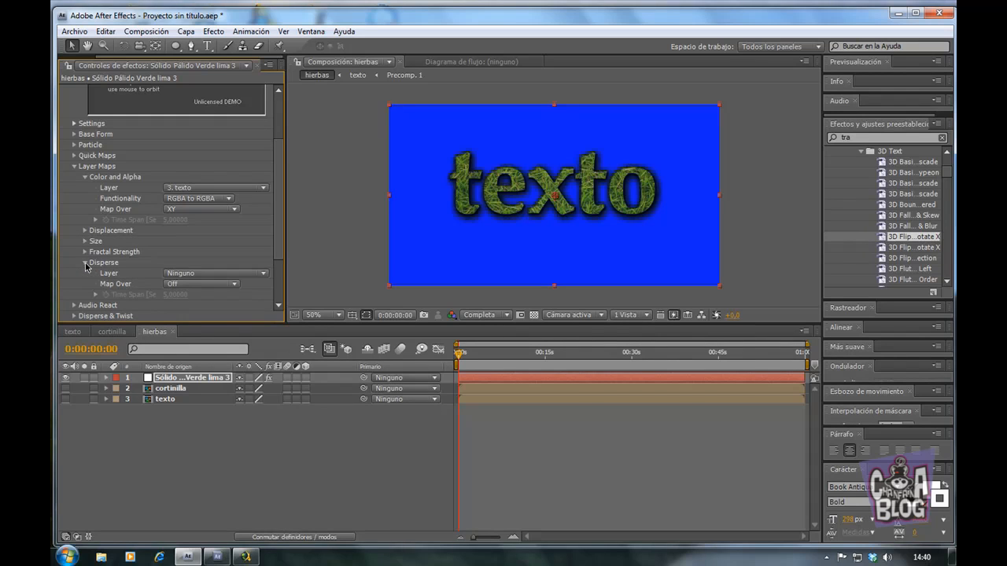
{"action": "left_click", "coordinate": [266, 273]}
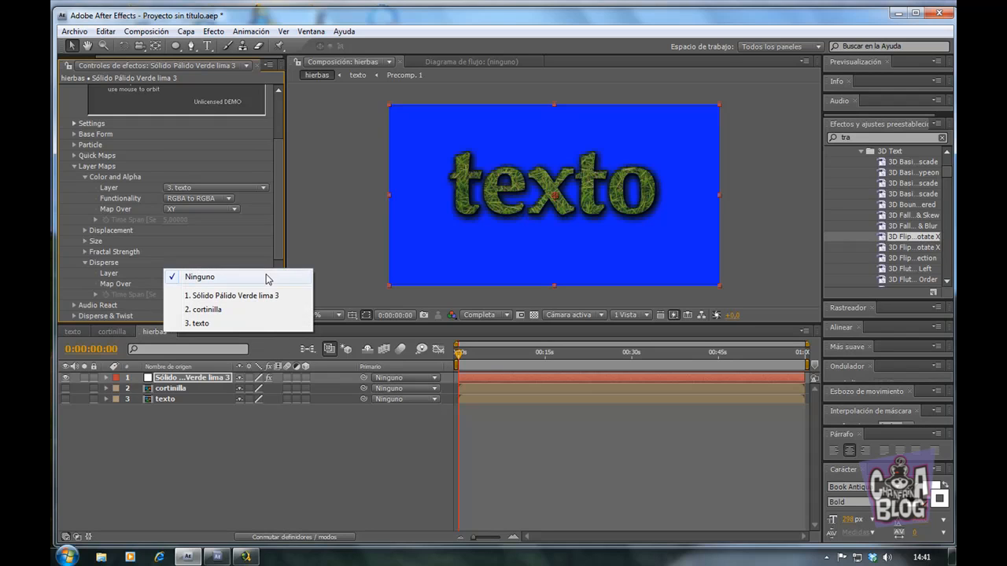
{"action": "left_click", "coordinate": [238, 309]}
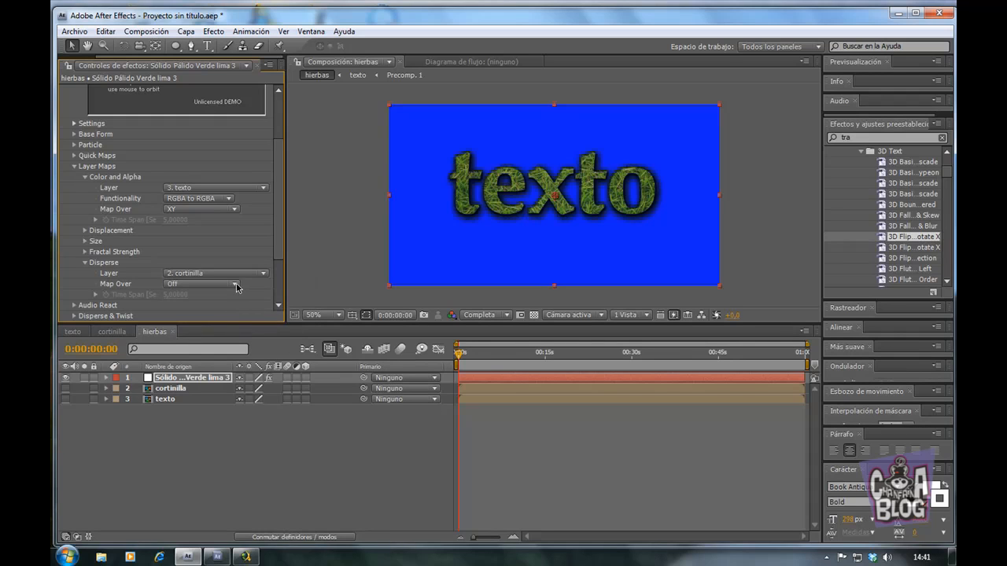
{"action": "left_click", "coordinate": [237, 285]}
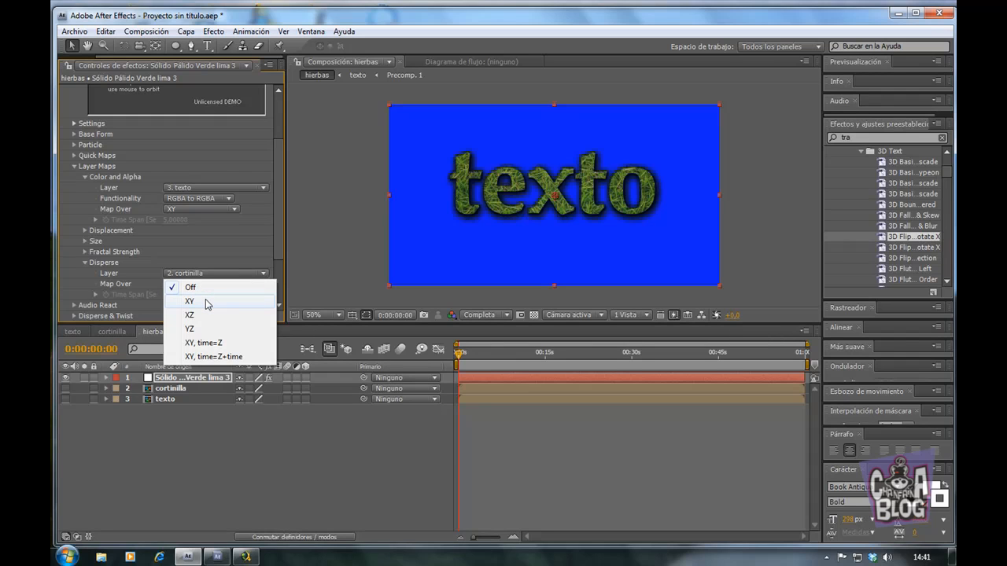
{"action": "left_click", "coordinate": [207, 305]}
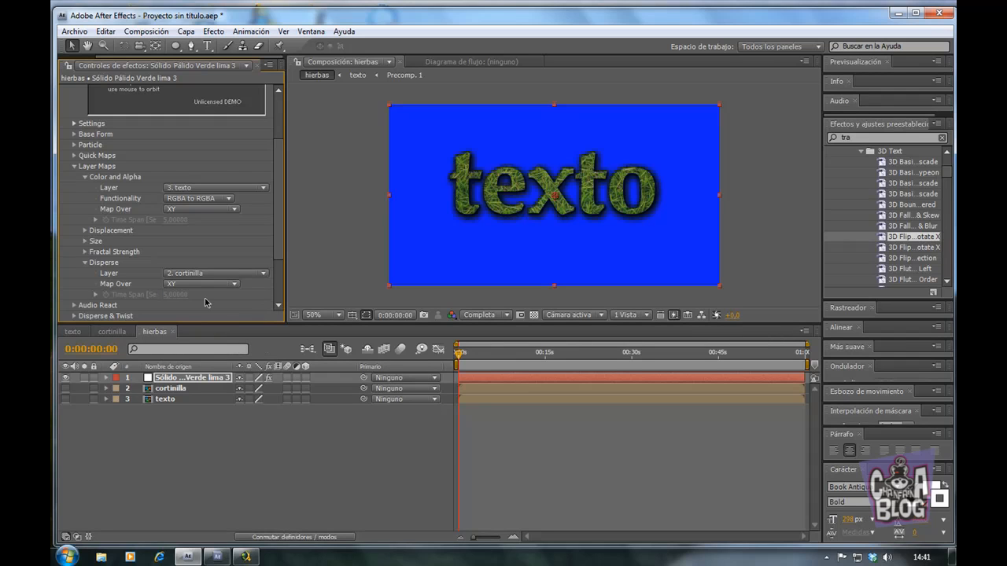
{"action": "left_click", "coordinate": [85, 263]}
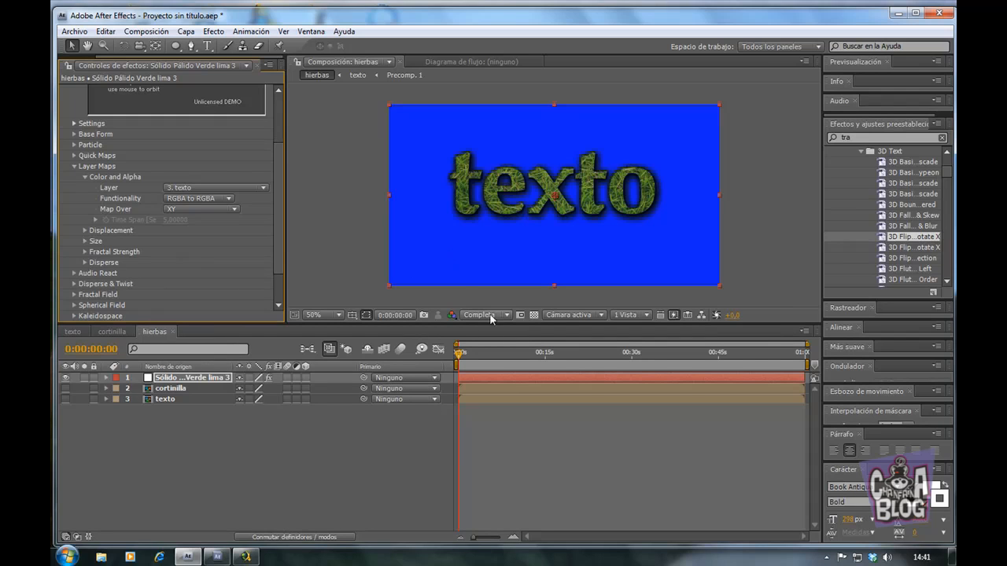
- Set Form's Disperse amount to 200 and preview the particle dissolve along the timeline, returning to the first frame
{"action": "mouse_move", "coordinate": [460, 358]}
{"action": "left_mouse_down"}
{"action": "mouse_move", "coordinate": [533, 361]}
{"action": "mouse_move", "coordinate": [450, 370]}
{"action": "left_mouse_up"}
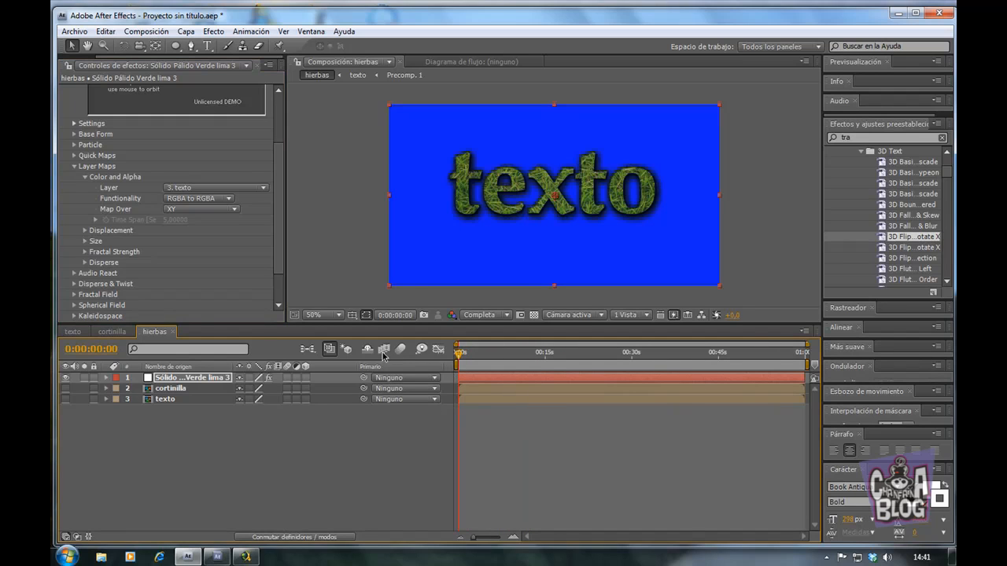
{"action": "left_click", "coordinate": [74, 284]}
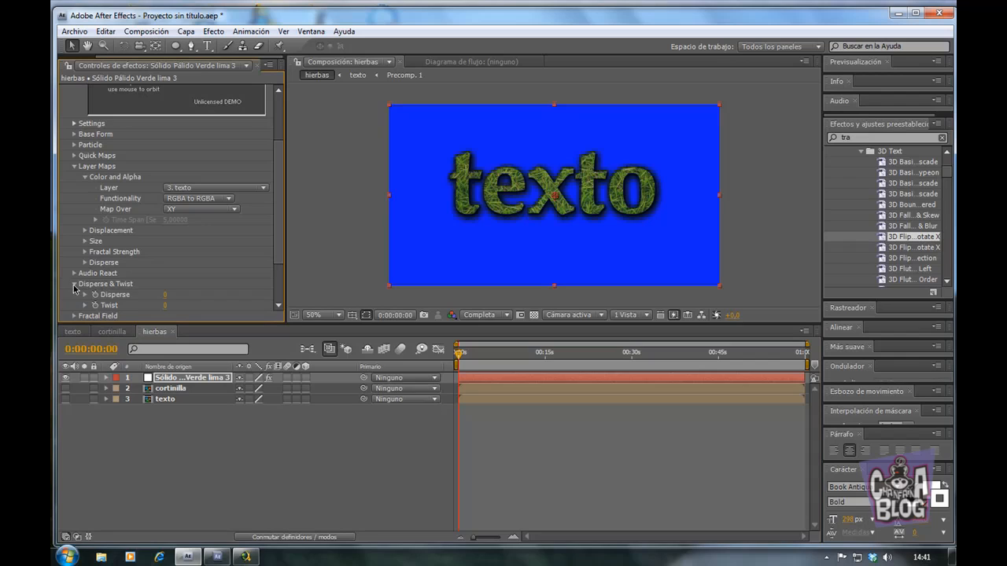
{"action": "left_click", "coordinate": [166, 295]}
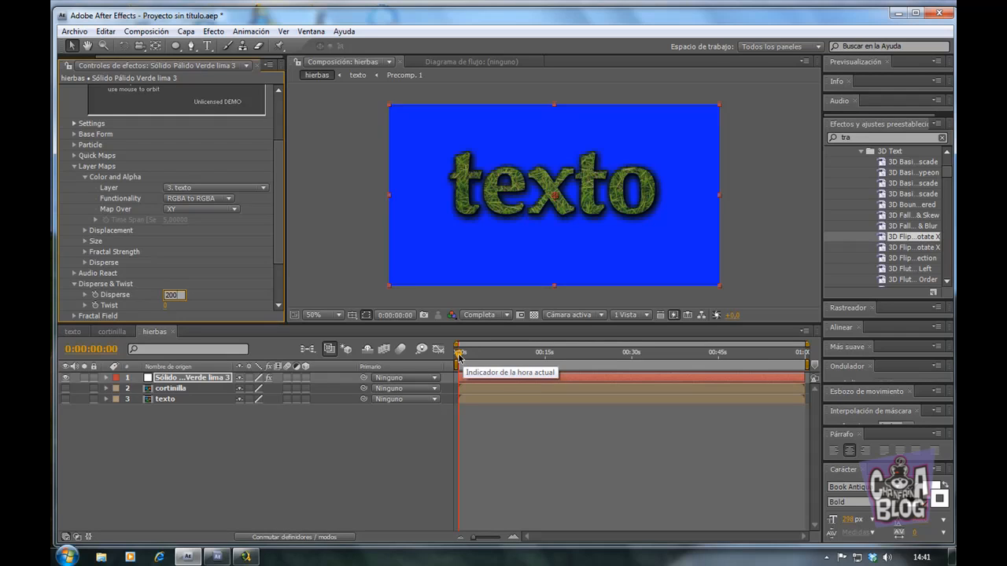
{"action": "left_click_drag", "start_coordinate": [471, 357], "coordinate": [587, 354]}
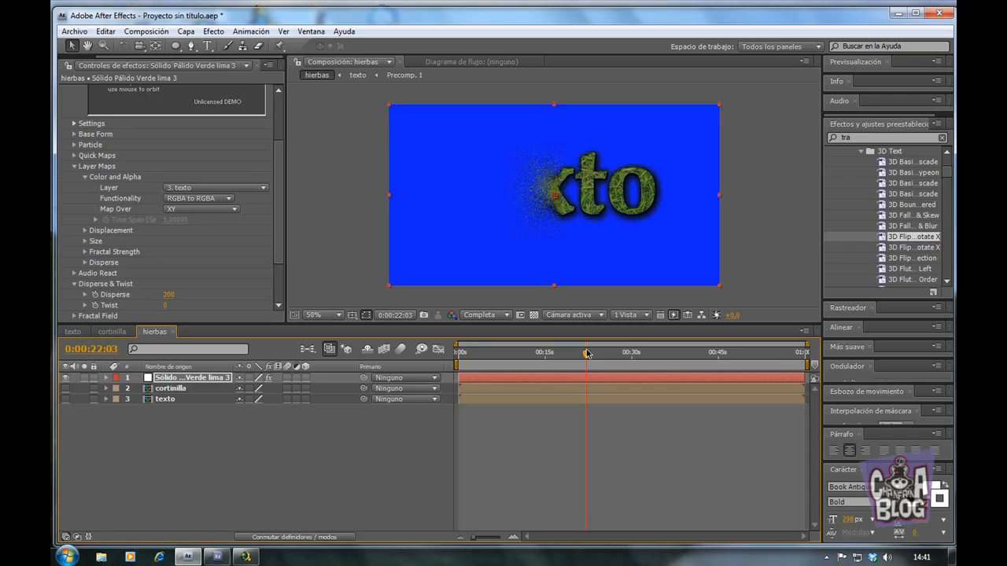
{"action": "left_click_drag", "start_coordinate": [589, 362], "coordinate": [448, 375]}
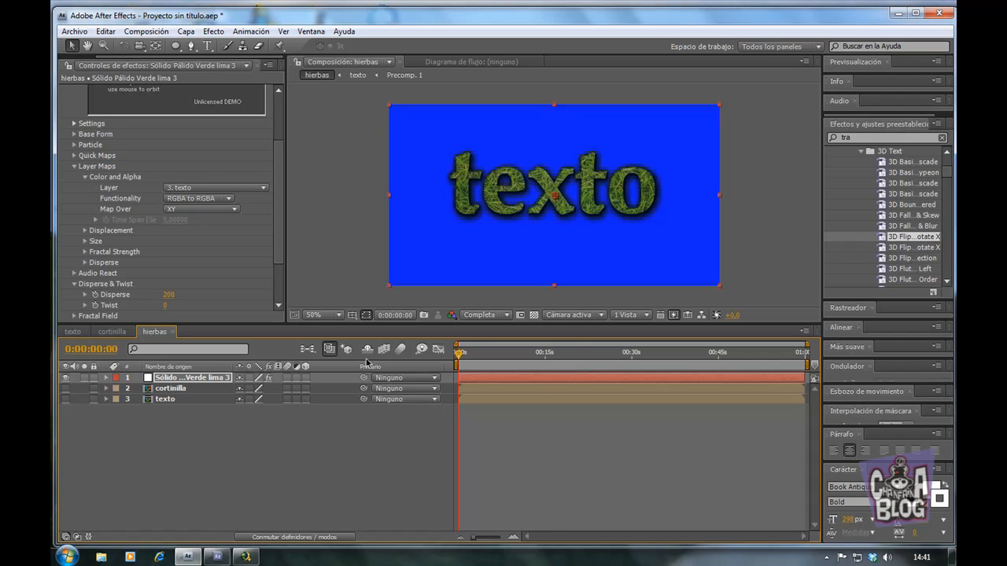
{"action": "left_click", "coordinate": [75, 286]}
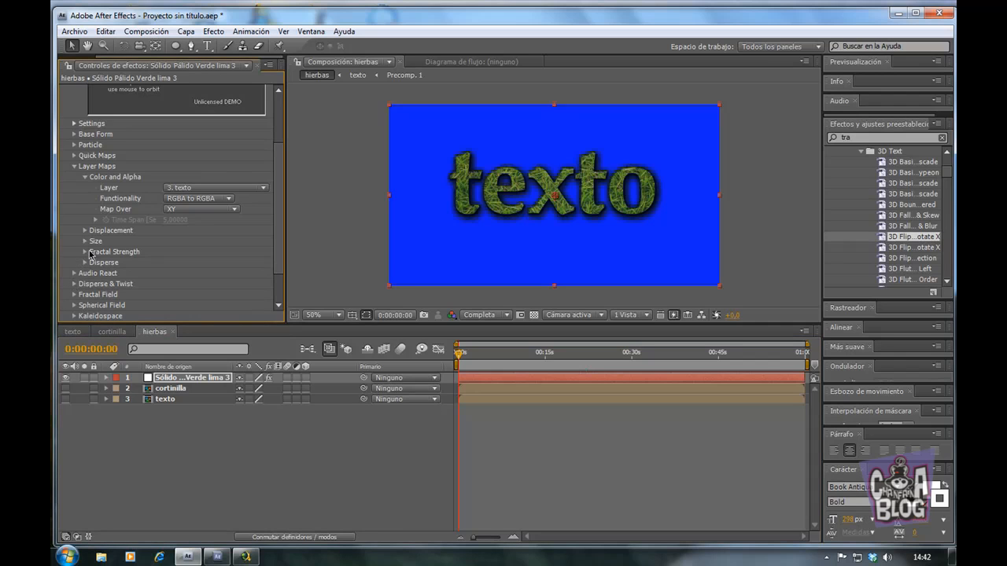
- Map Form's Fractal Strength to the cortinilla layer with Map Over set to XY
{"action": "left_click_drag", "start_coordinate": [278, 234], "coordinate": [279, 245]}
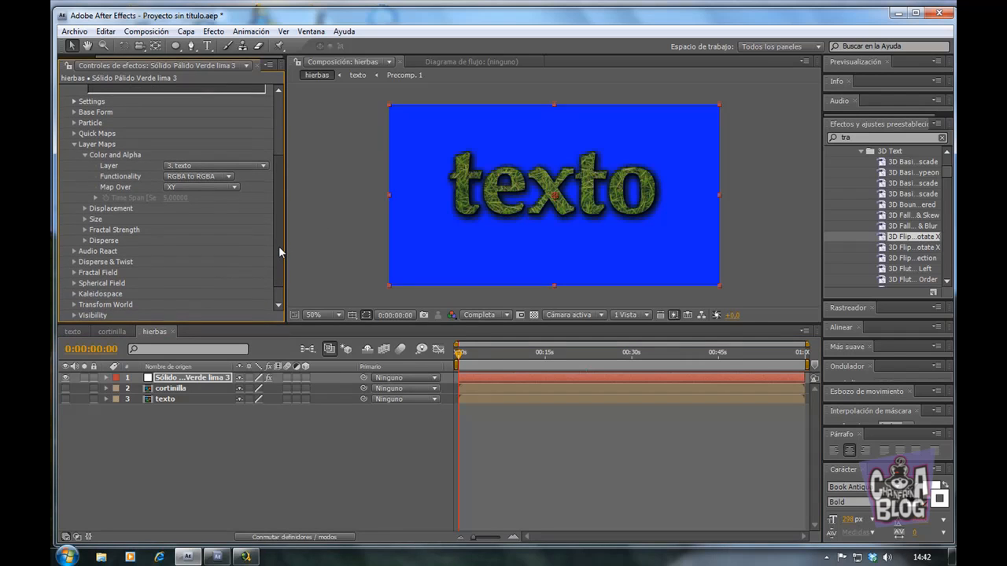
{"action": "left_click", "coordinate": [85, 233]}
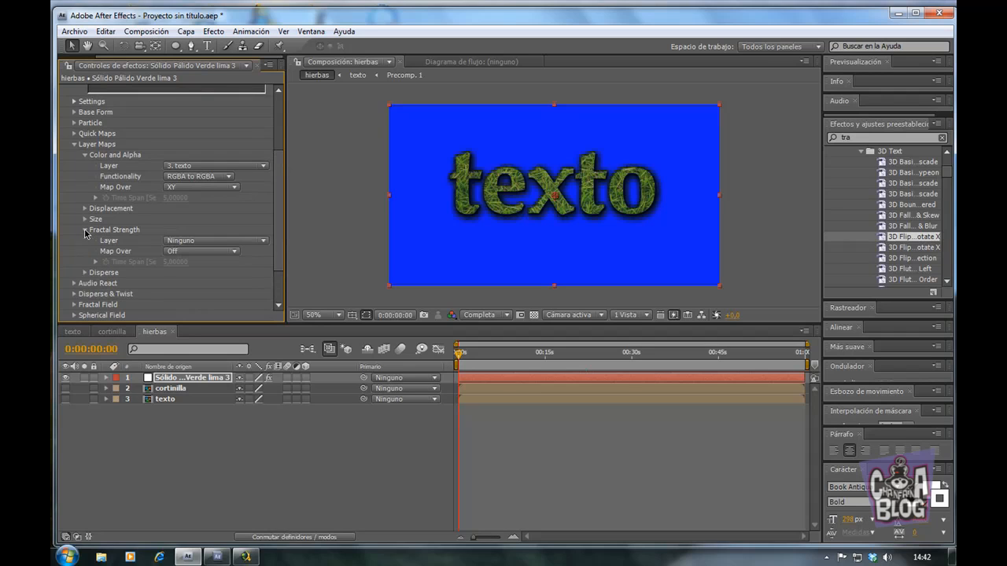
{"action": "left_click", "coordinate": [263, 242]}
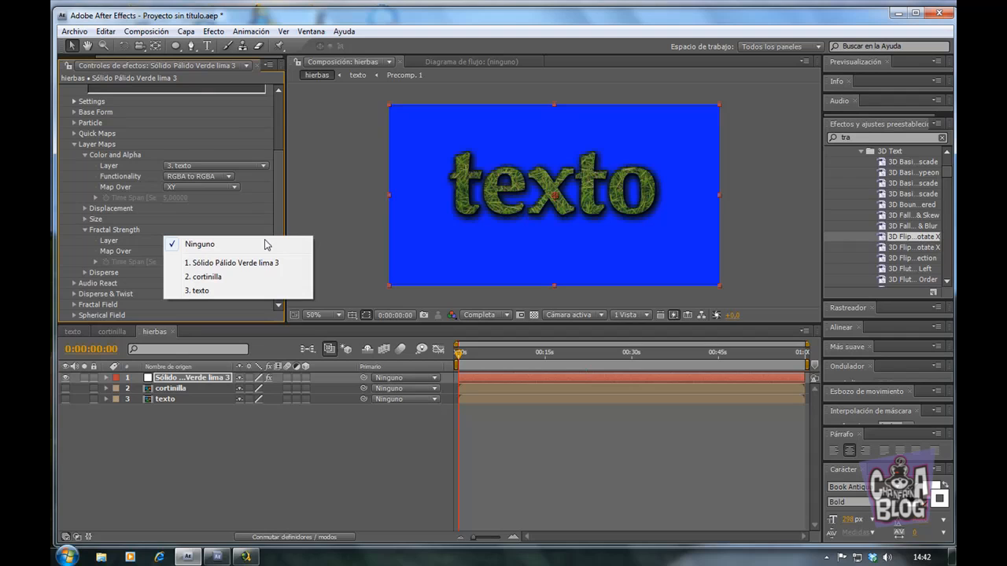
{"action": "left_click", "coordinate": [220, 277]}
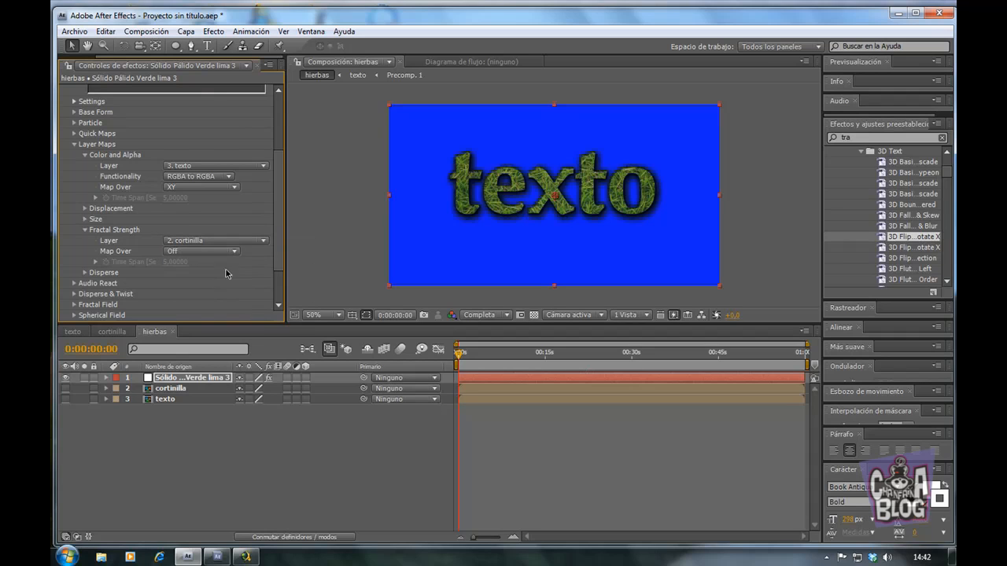
{"action": "left_click", "coordinate": [236, 251]}
{"action": "left_click", "coordinate": [234, 255]}
{"action": "left_click", "coordinate": [233, 253]}
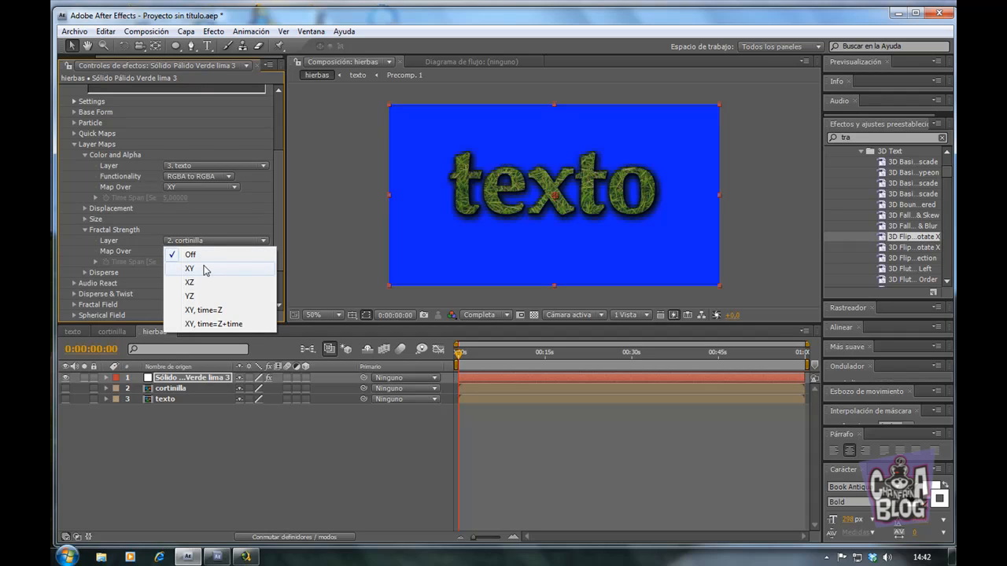
- Set the Map Over option of Form's Fractal Strength layer map to XY
{"action": "left_click", "coordinate": [203, 270]}
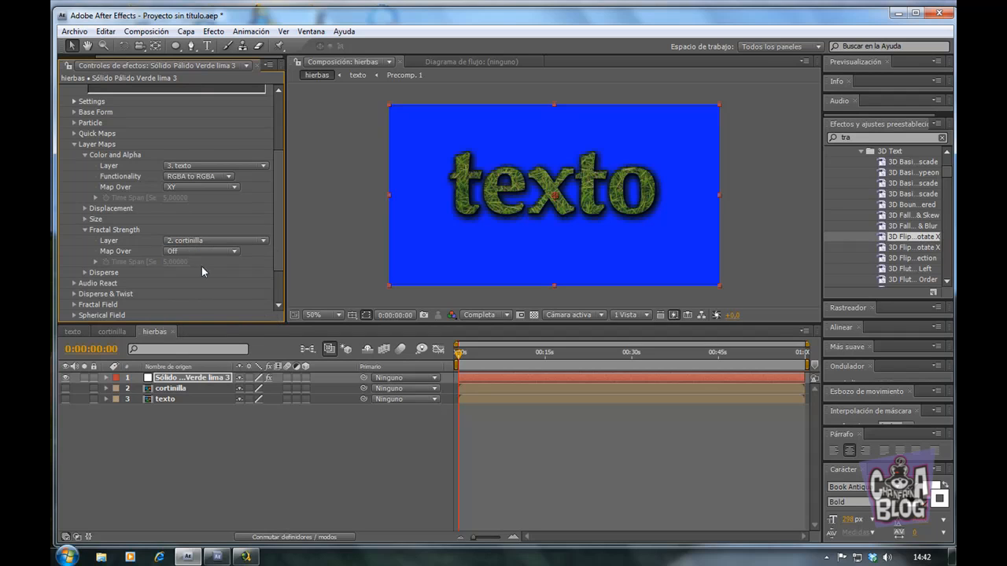
{"action": "left_click", "coordinate": [85, 232]}
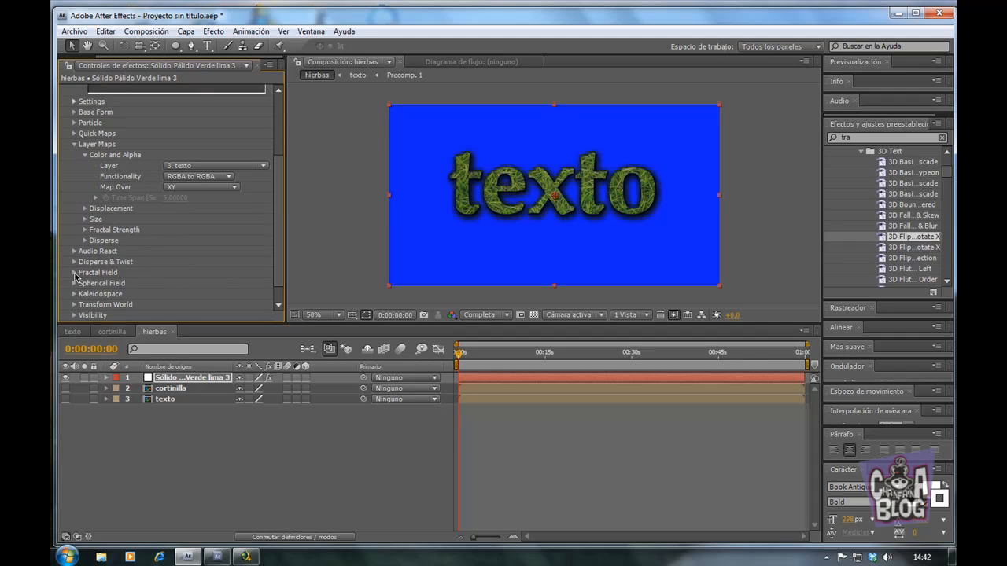
- In Form's Fractal Field settings, set Displace to 45 and Flow Y to -3
{"action": "left_click", "coordinate": [75, 273]}
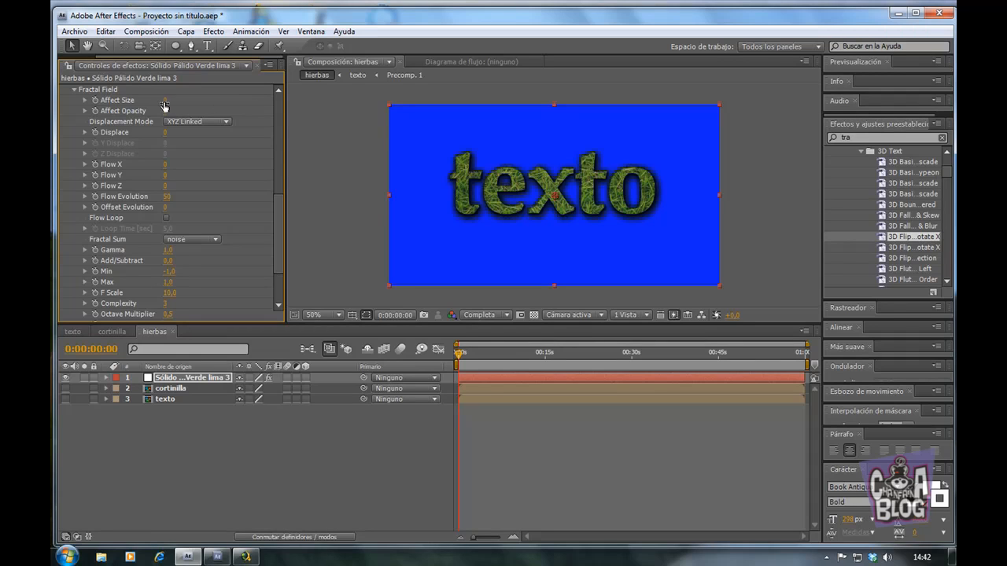
{"action": "left_click", "coordinate": [165, 133]}
{"action": "type", "text": "45"}
{"action": "left_click", "coordinate": [165, 164]}
{"action": "left_click", "coordinate": [165, 175]}
{"action": "type", "text": "-3"}
{"action": "left_click", "coordinate": [75, 92]}
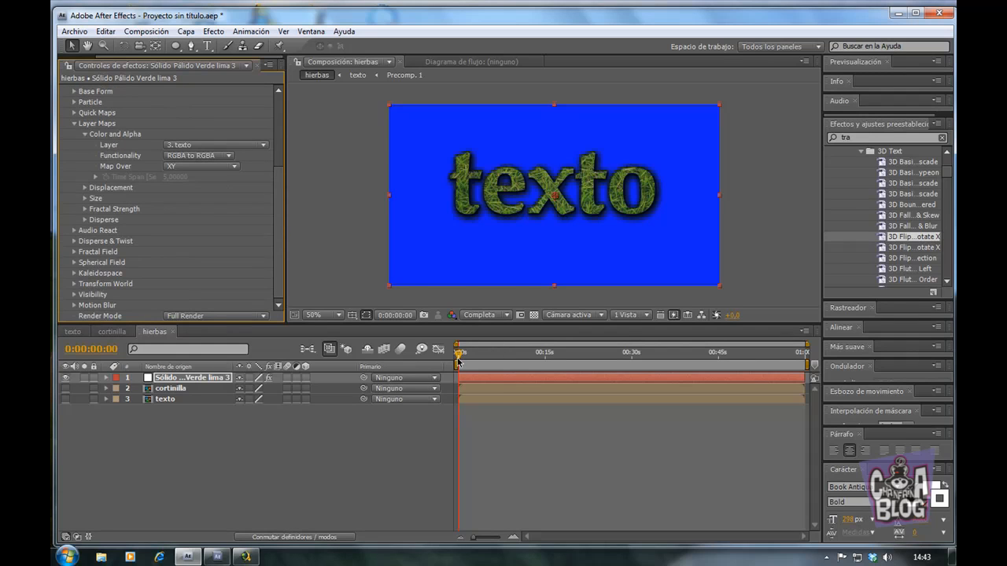
- Scrub through the hierbas timeline to preview the text dispersing, and return to the start
{"action": "left_click_drag", "start_coordinate": [459, 360], "coordinate": [550, 372]}
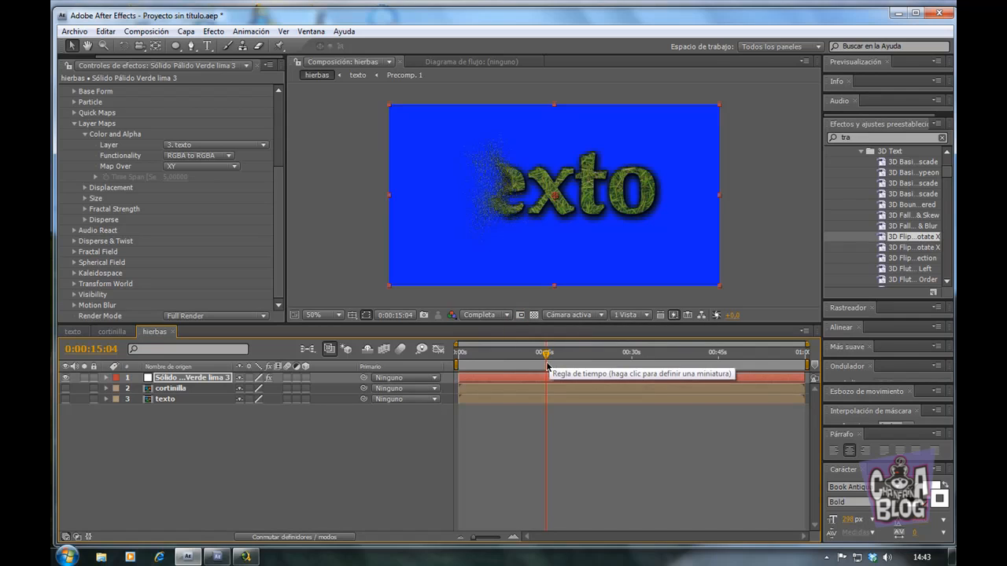
{"action": "left_click_drag", "start_coordinate": [548, 357], "coordinate": [613, 375]}
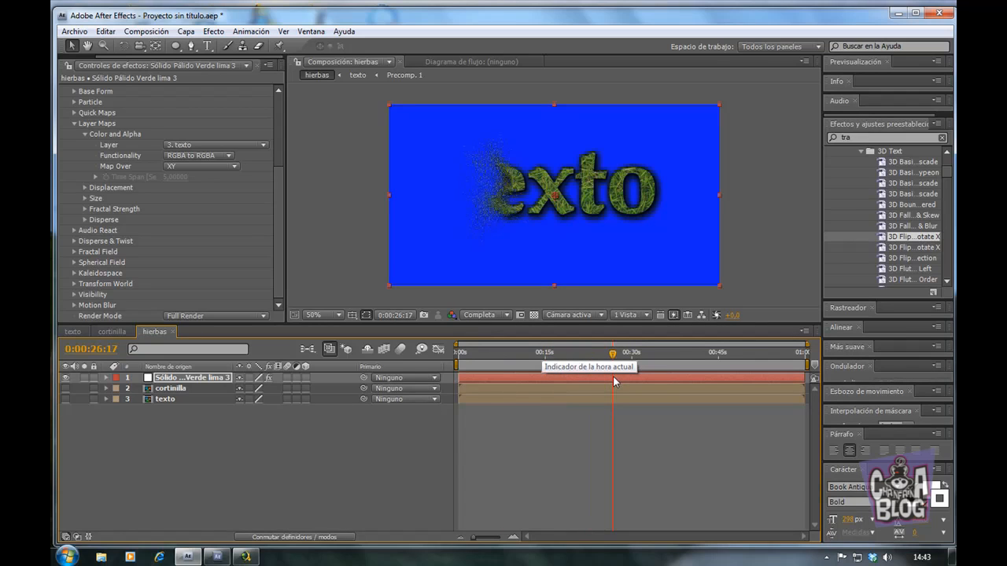
{"action": "left_click_drag", "start_coordinate": [618, 352], "coordinate": [459, 378]}
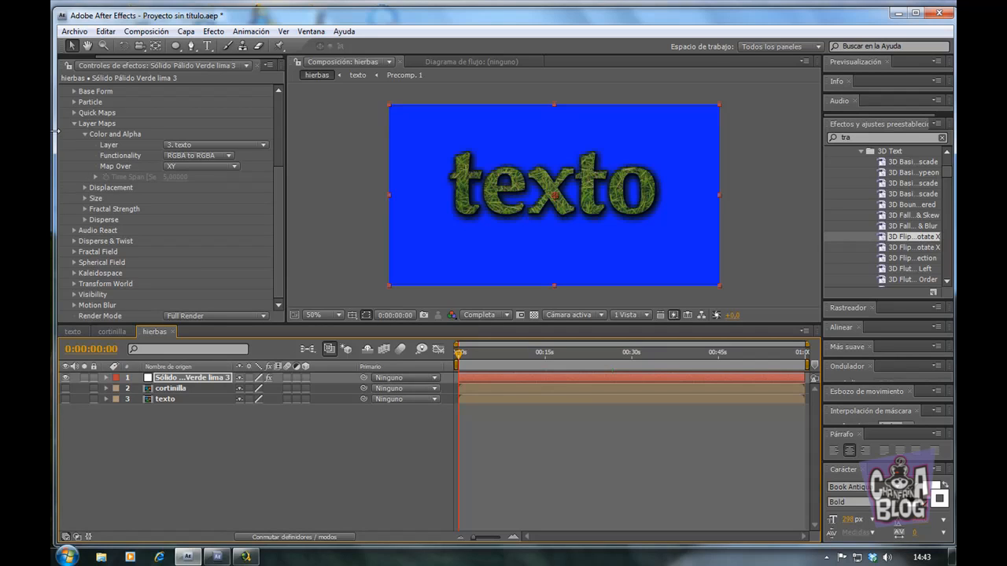
- Collapse Form's Layer Maps settings and expand the Audio React settings on the green solid
{"action": "left_click", "coordinate": [74, 123]}
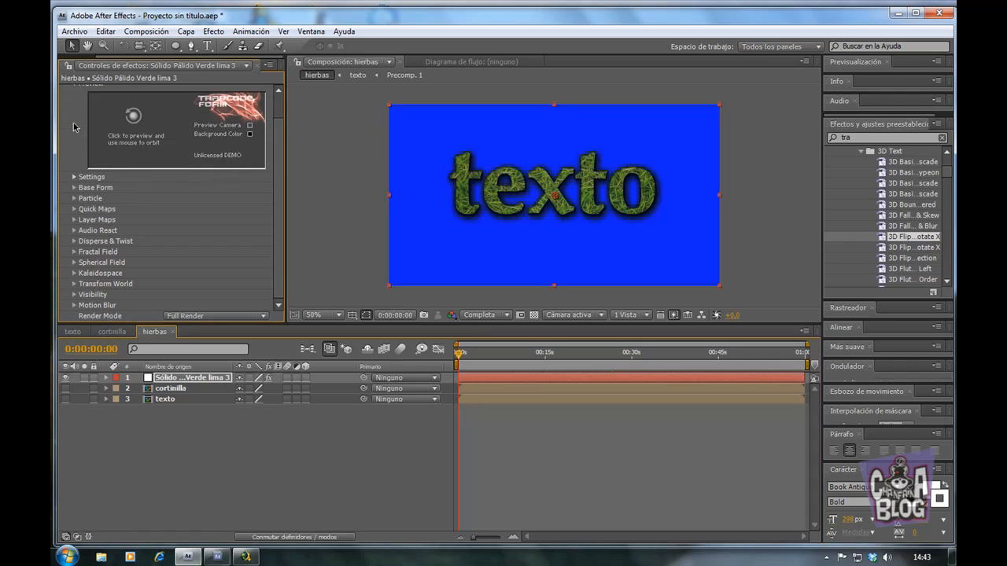
{"action": "left_click", "coordinate": [73, 231]}
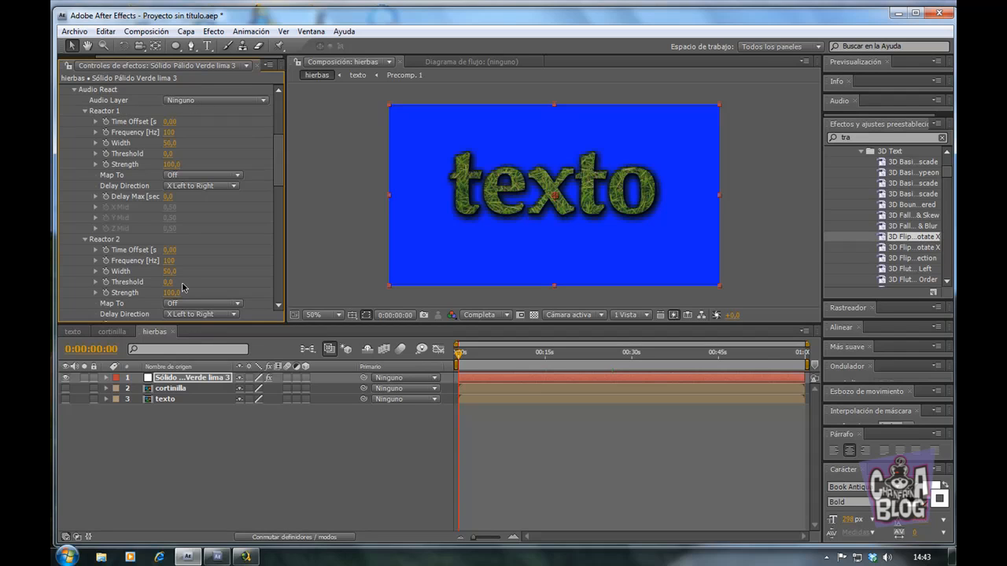
{"action": "left_click", "coordinate": [192, 436]}
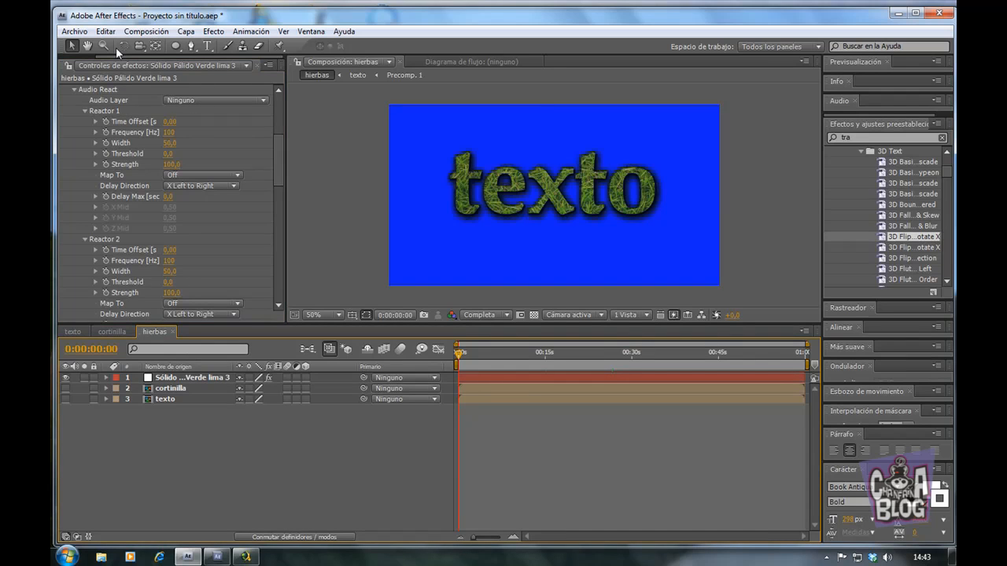
- Add MC_Rimsky-Korsakov_Scheherezade_1_1.mp3 from the project to the hierbas composition below the texto layer
{"action": "left_click_drag", "start_coordinate": [118, 57], "coordinate": [79, 57]}
{"action": "left_click", "coordinate": [67, 66]}
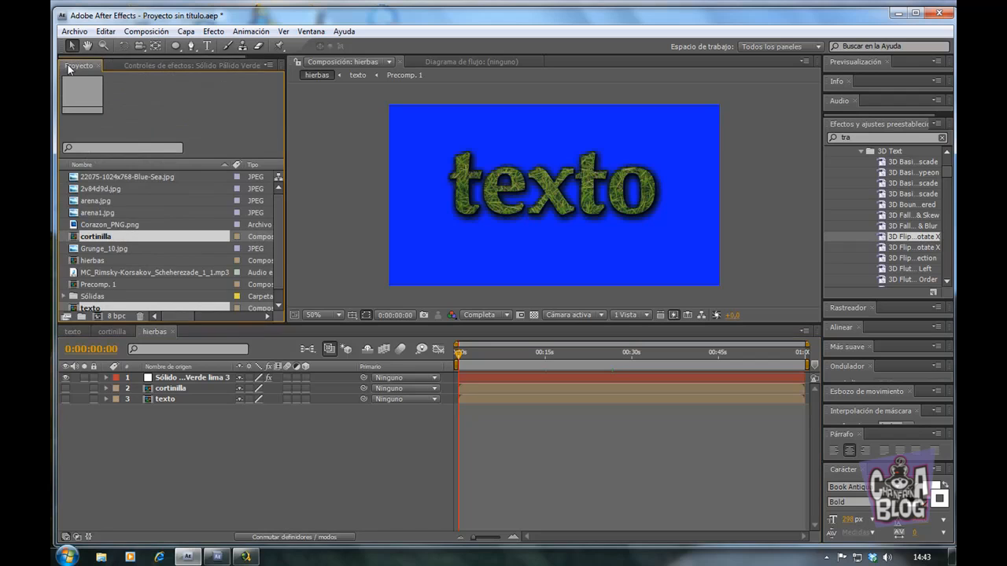
{"action": "left_click", "coordinate": [167, 273]}
{"action": "left_click_drag", "start_coordinate": [167, 273], "coordinate": [173, 442]}
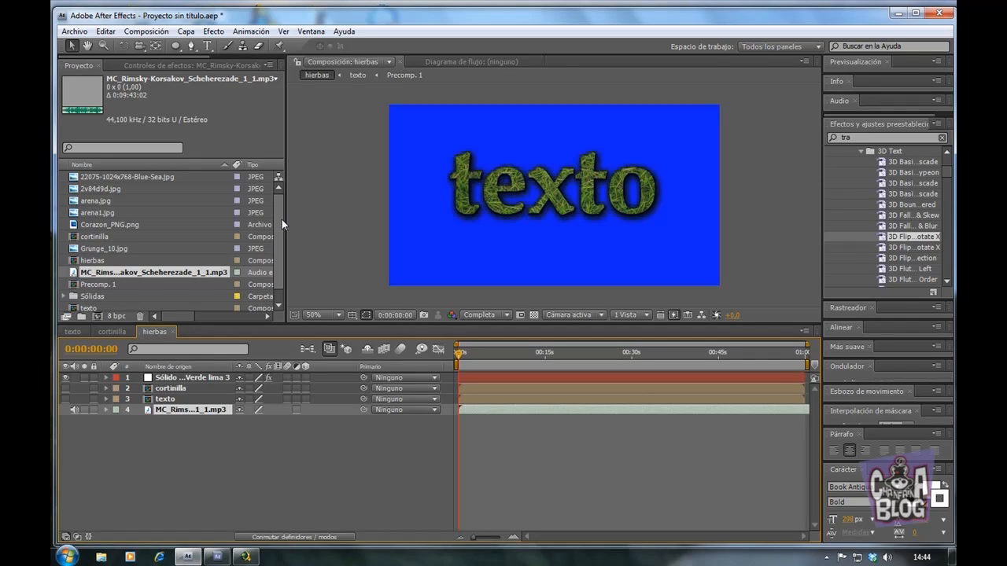
- Import Rimsky_Korsakov_Flight_Of_The_Bumble_Bee_1.mp3 from the Música library into the project
{"action": "left_click_drag", "start_coordinate": [282, 220], "coordinate": [277, 233]}
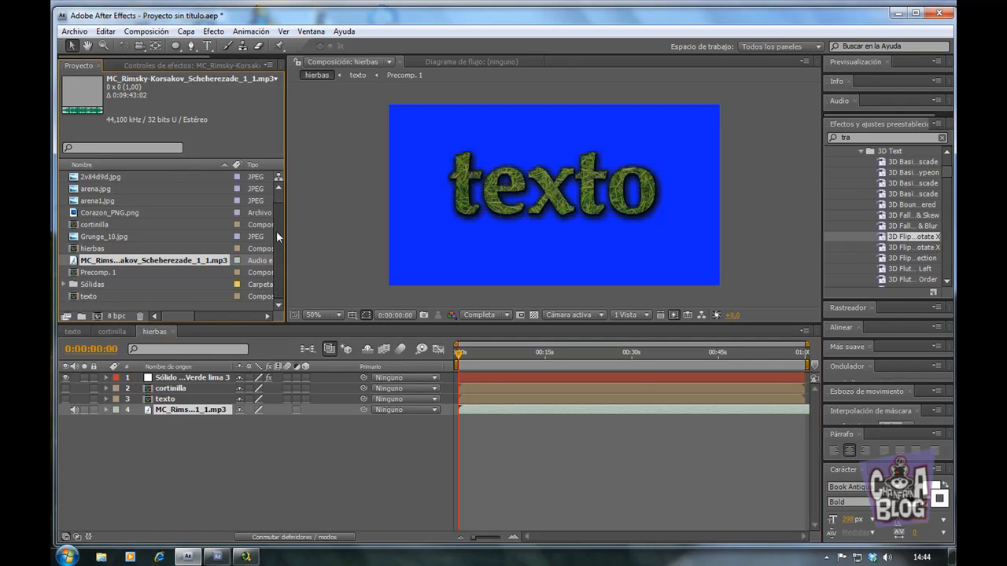
{"action": "right_click", "coordinate": [207, 305]}
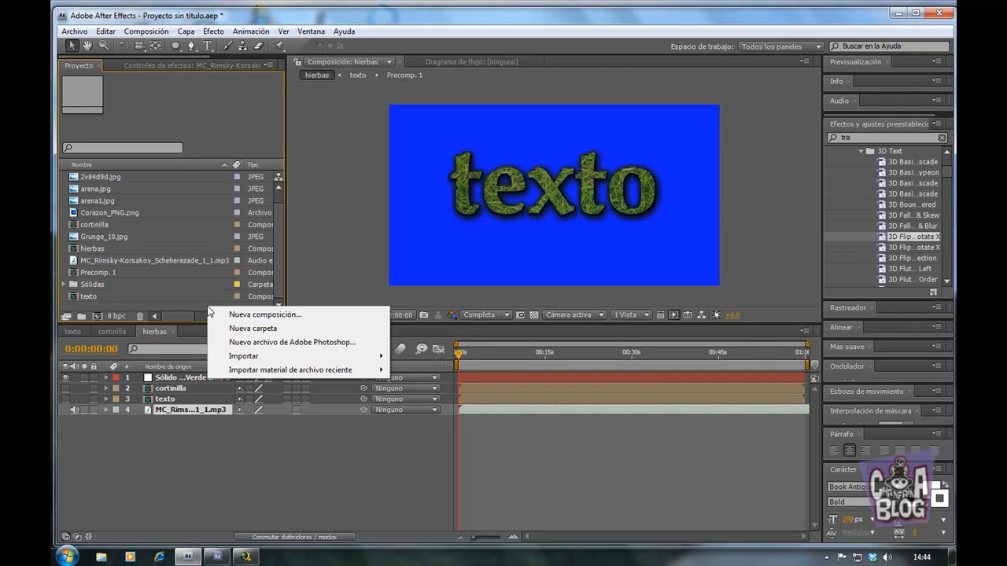
{"action": "mouse_move", "coordinate": [241, 358]}
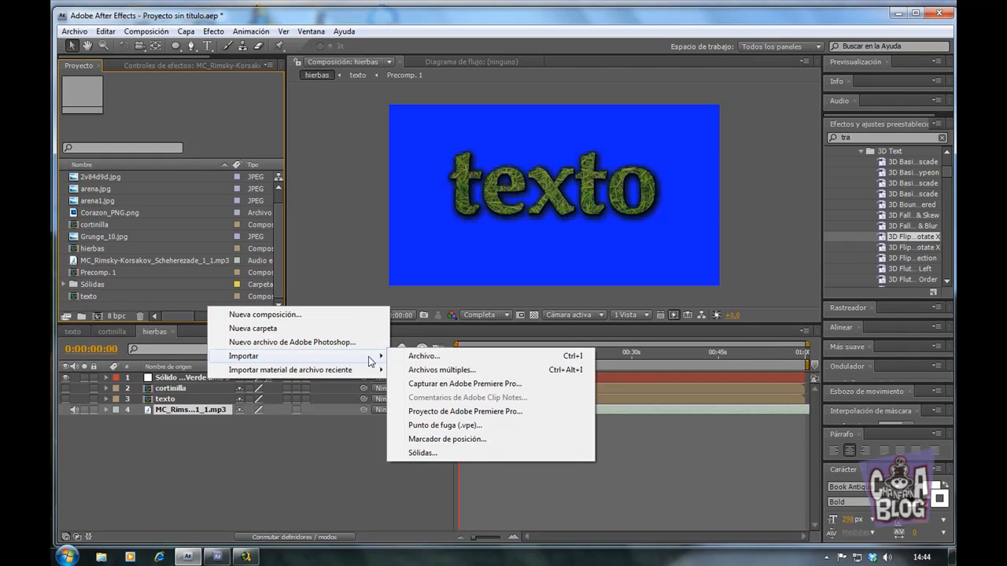
{"action": "left_click", "coordinate": [405, 358]}
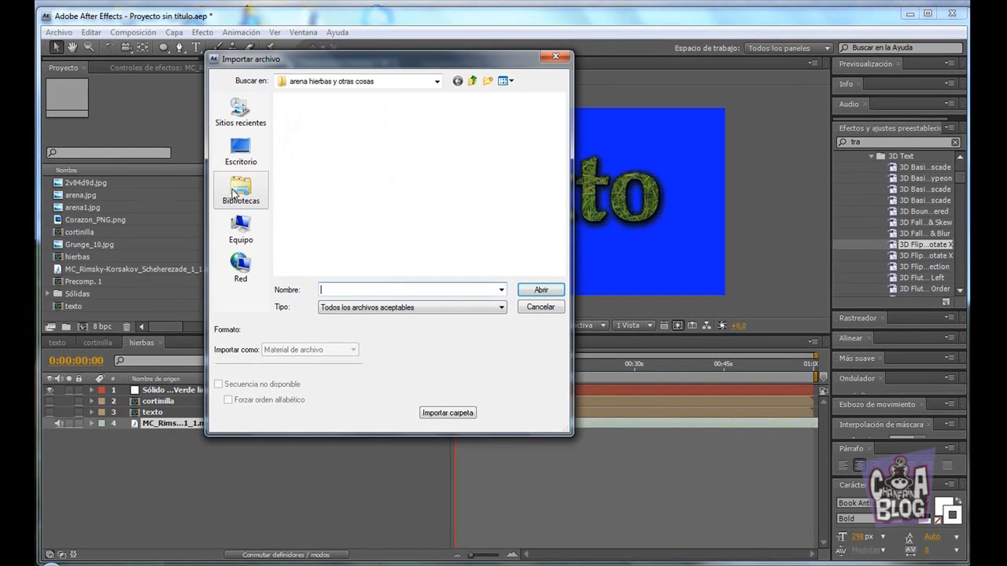
{"action": "left_click", "coordinate": [249, 185]}
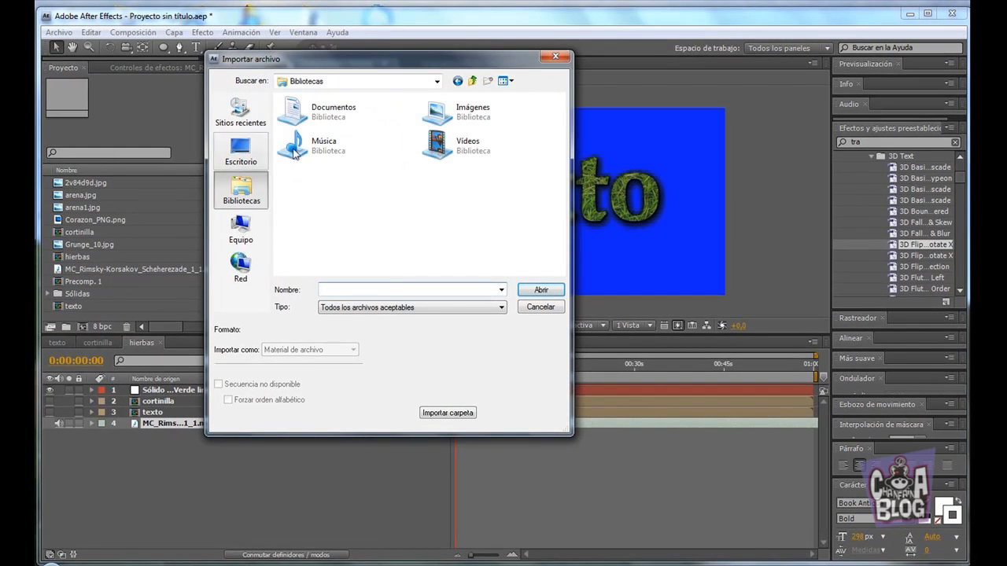
{"action": "double_click", "coordinate": [332, 149]}
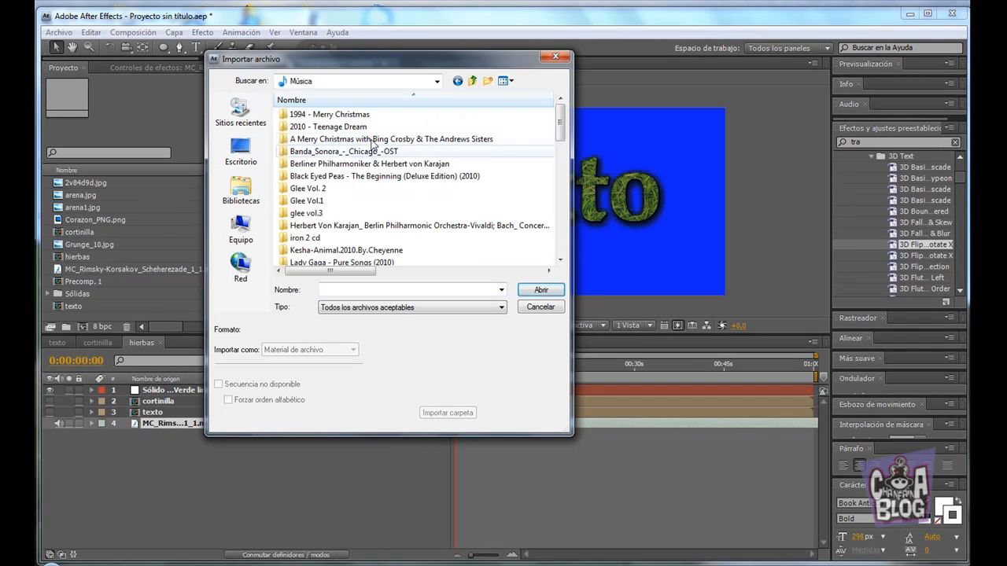
{"action": "left_click_drag", "start_coordinate": [559, 124], "coordinate": [558, 201]}
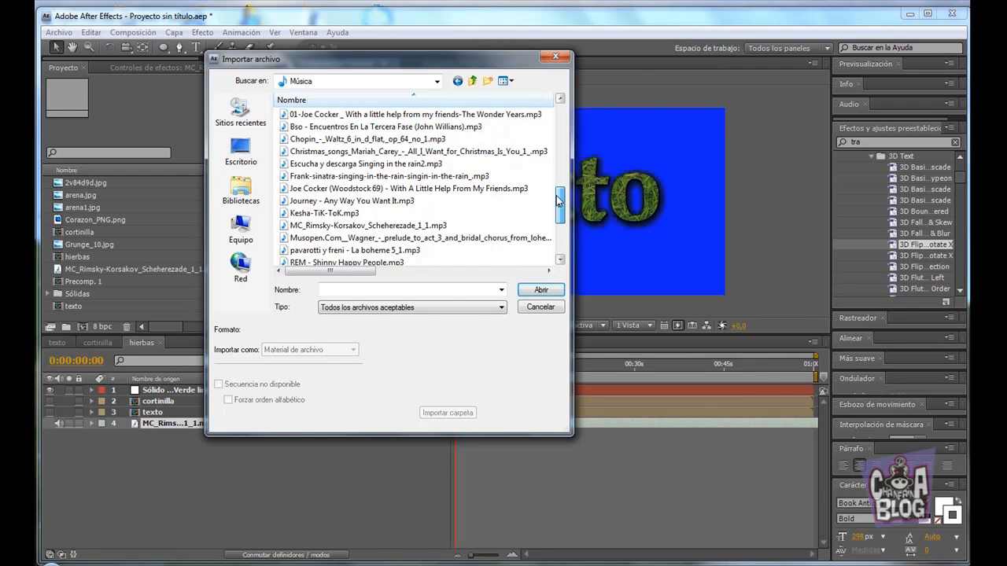
{"action": "left_click_drag", "start_coordinate": [557, 202], "coordinate": [561, 221]}
{"action": "double_click", "coordinate": [430, 201]}
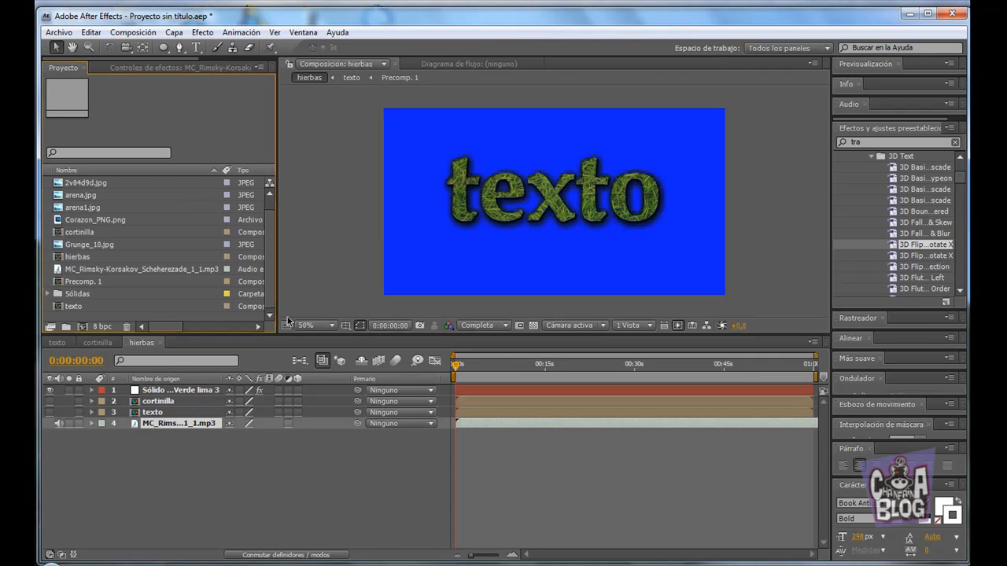
- Replace the Scheherezade audio layer in hierbas with Rimsky_Korsakov_Flight_Of_The_Bumble_Bee_1.mp3
{"action": "left_click", "coordinate": [151, 426]}
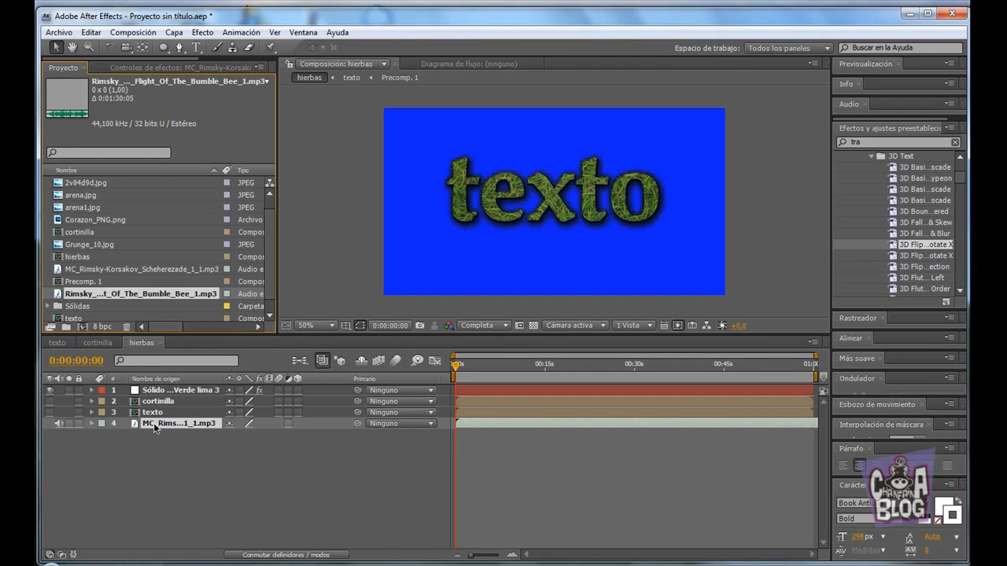
{"action": "left_click", "coordinate": [91, 33]}
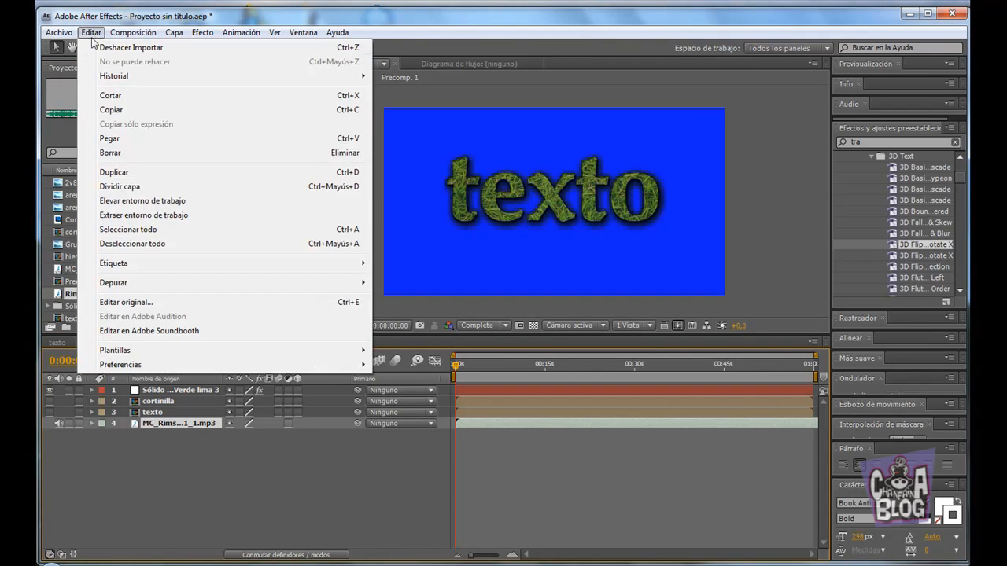
{"action": "left_click", "coordinate": [123, 152]}
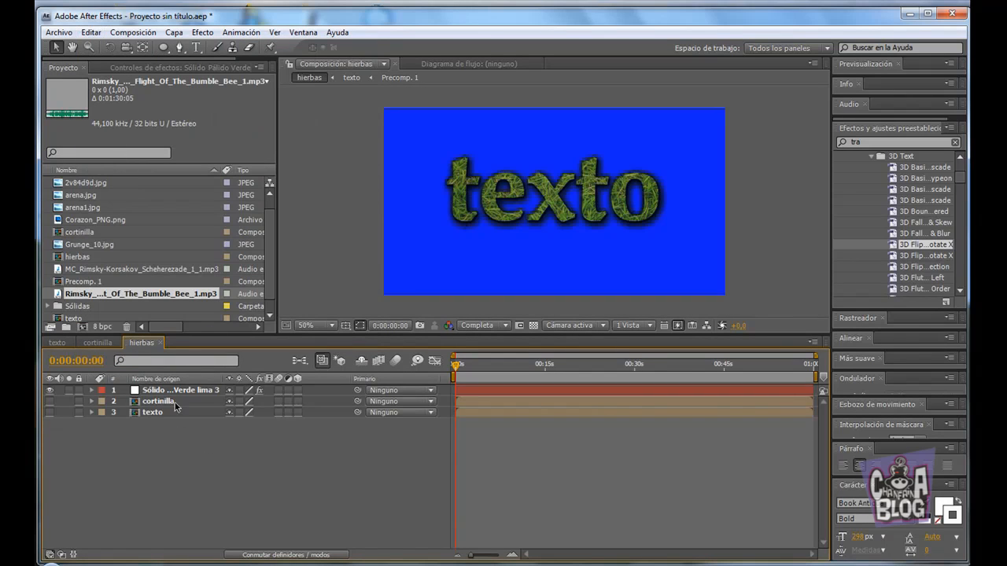
{"action": "left_click_drag", "start_coordinate": [127, 297], "coordinate": [138, 421]}
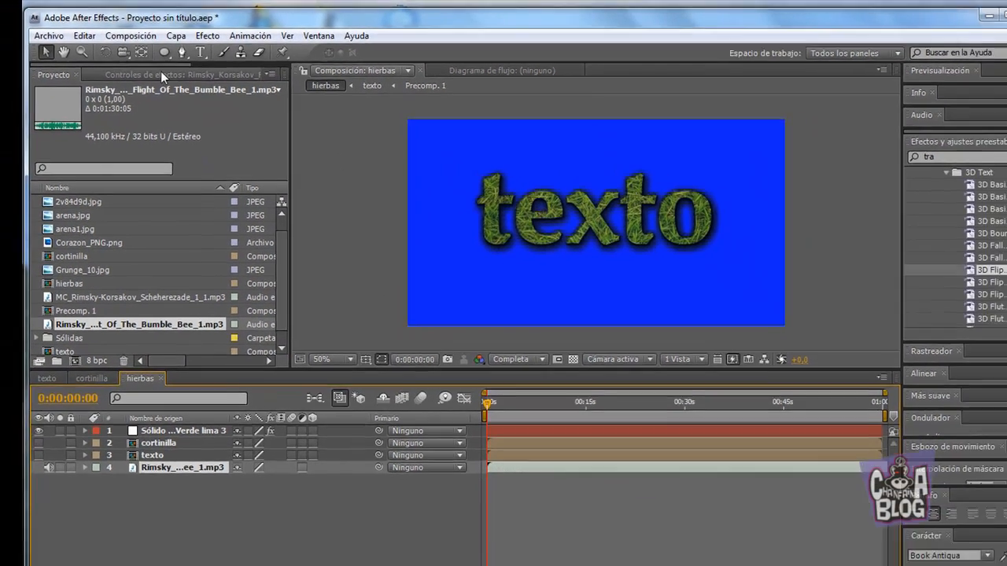
- Set the Audio React audio layer of the green solid's Form effect to Rimsky_Korsakov_Flight_Of_The_Bumble_Bee_1.mp3
{"action": "left_click", "coordinate": [151, 82]}
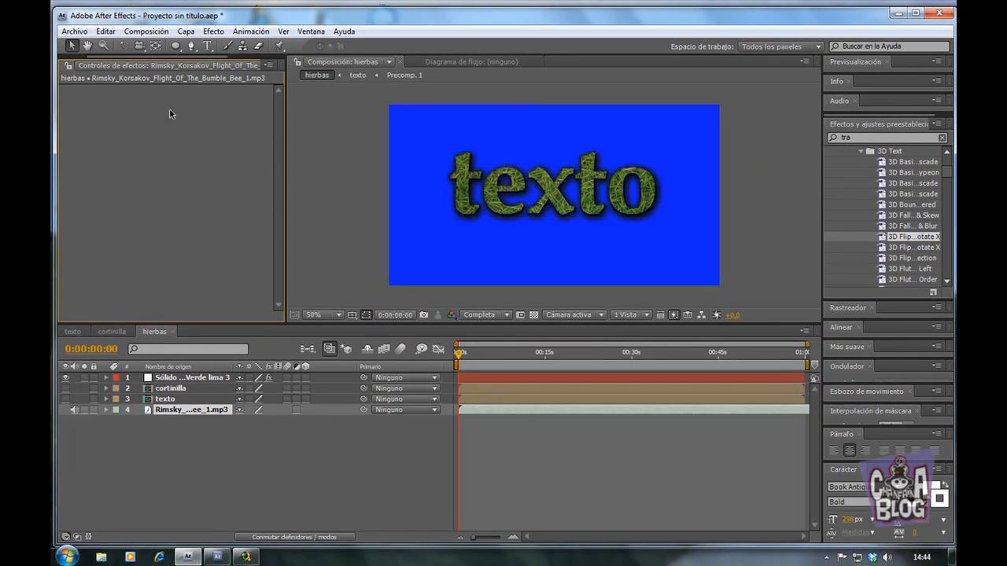
{"action": "left_click", "coordinate": [193, 378]}
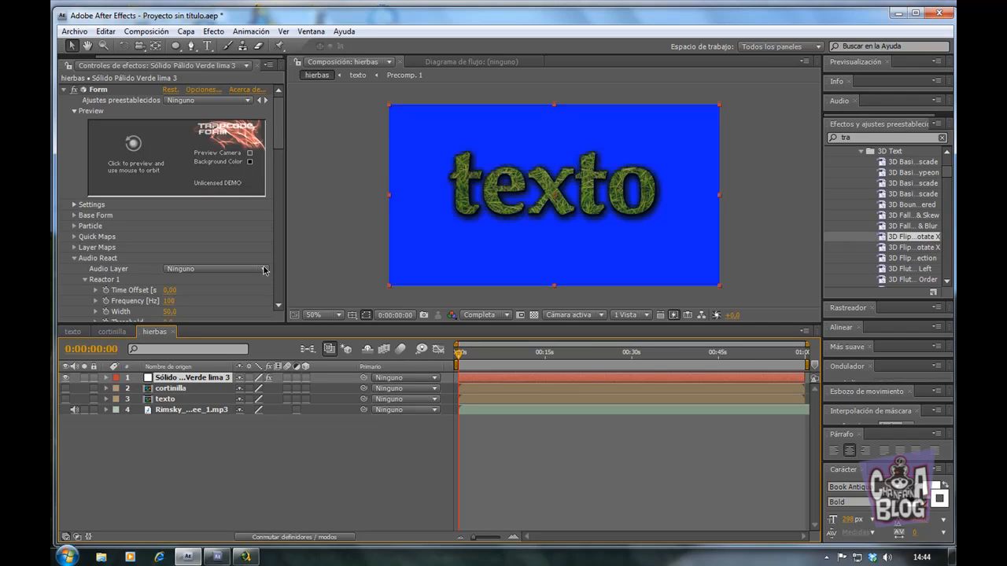
{"action": "left_click", "coordinate": [75, 112]}
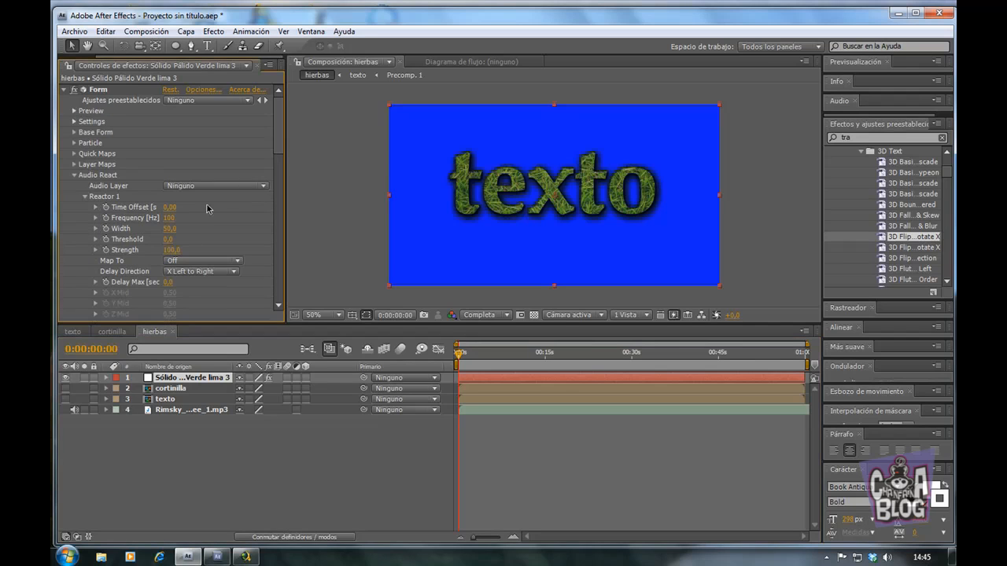
{"action": "left_click", "coordinate": [265, 187]}
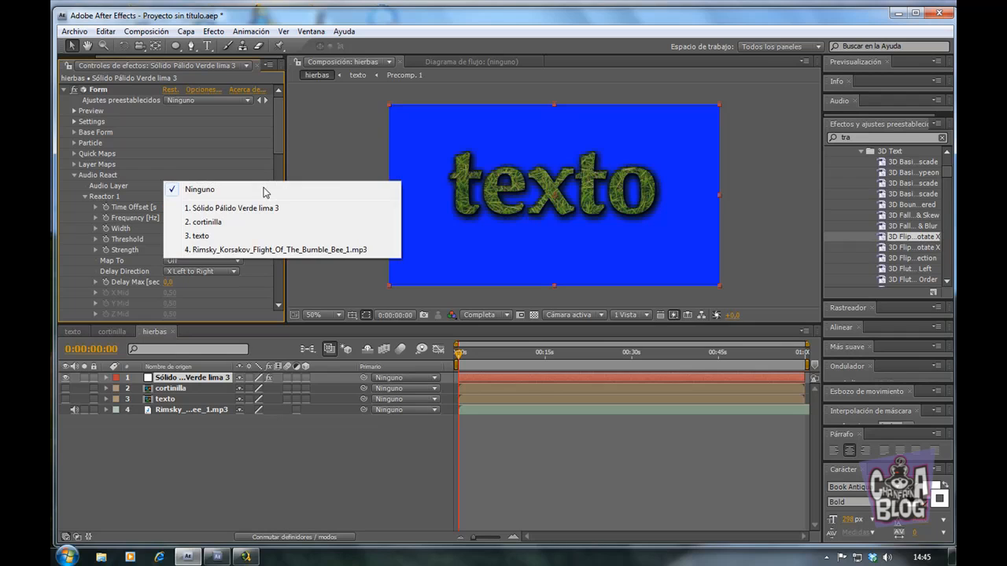
{"action": "left_click", "coordinate": [275, 250]}
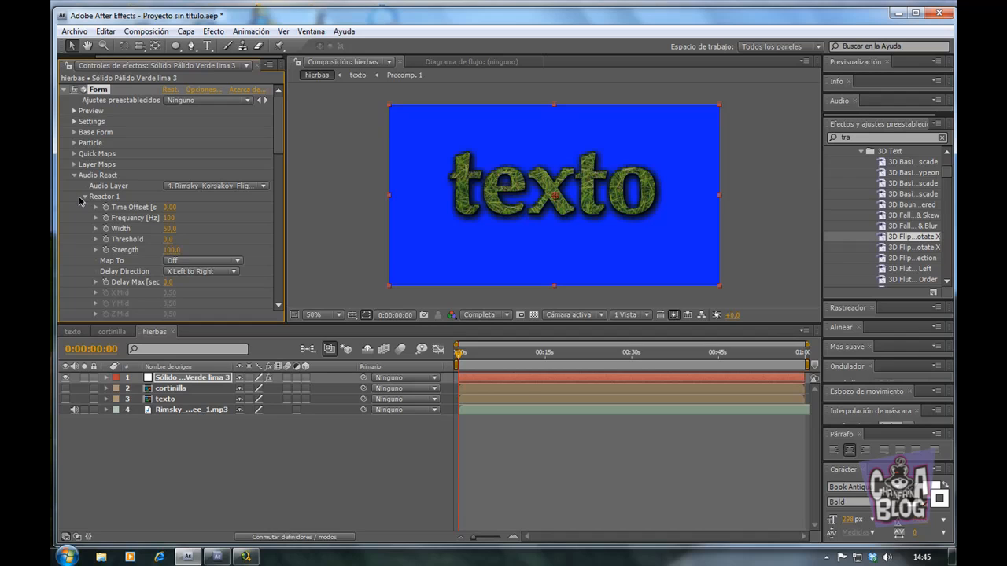
- Configure Reactor 1 with Map To Disperse, Delay Direction Outwards and Delay Max 0.3 seconds, and collapse its settings
{"action": "left_click", "coordinate": [236, 262]}
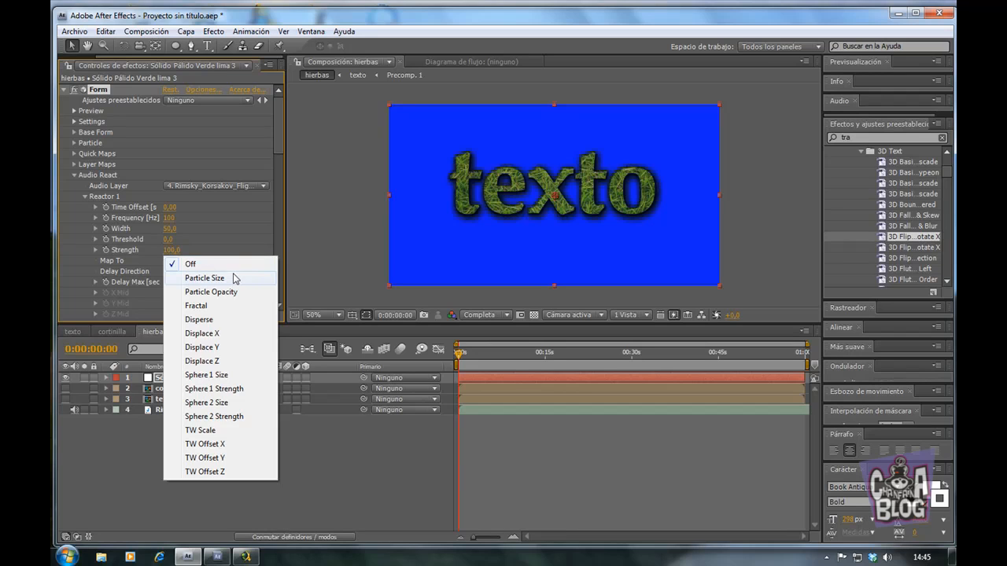
{"action": "left_click", "coordinate": [222, 320]}
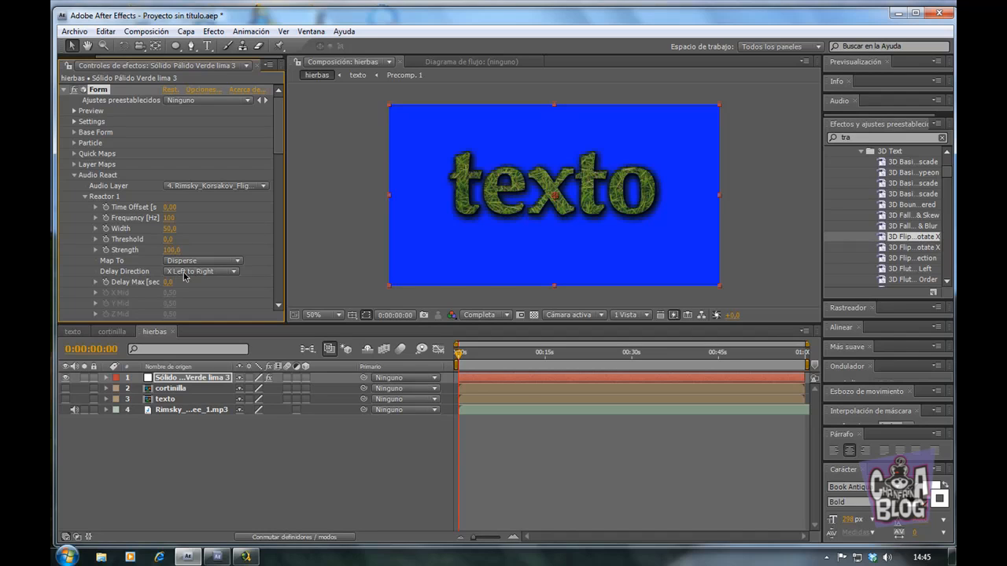
{"action": "left_click", "coordinate": [236, 273]}
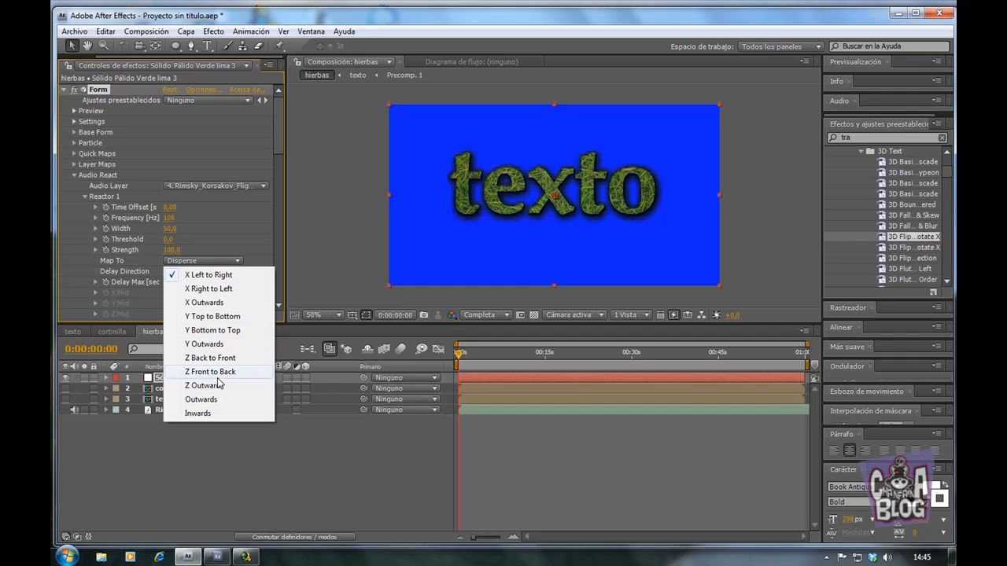
{"action": "left_click", "coordinate": [208, 399]}
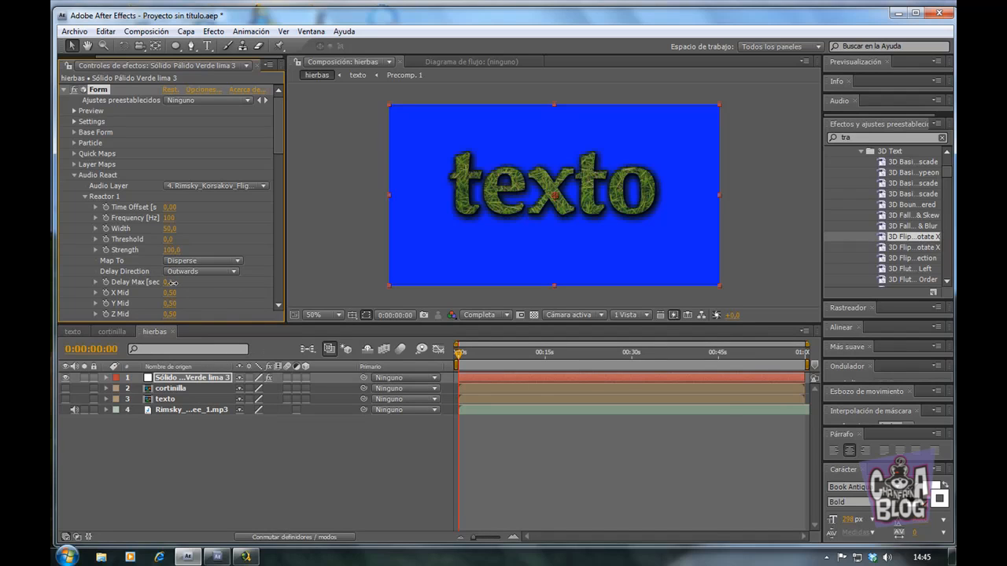
{"action": "left_click_drag", "start_coordinate": [170, 286], "coordinate": [185, 285]}
{"action": "left_click_drag", "start_coordinate": [278, 114], "coordinate": [280, 133]}
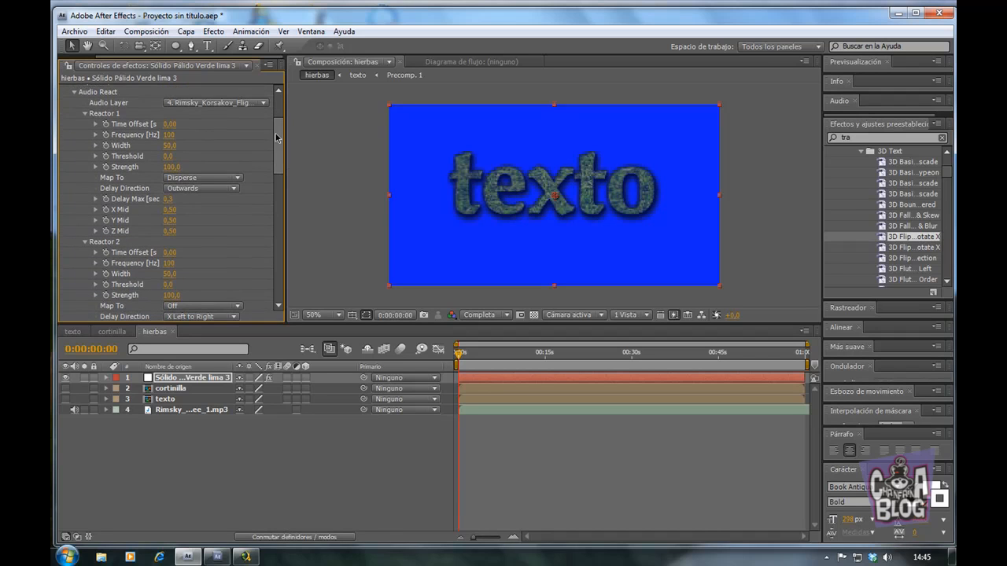
{"action": "left_click", "coordinate": [85, 114]}
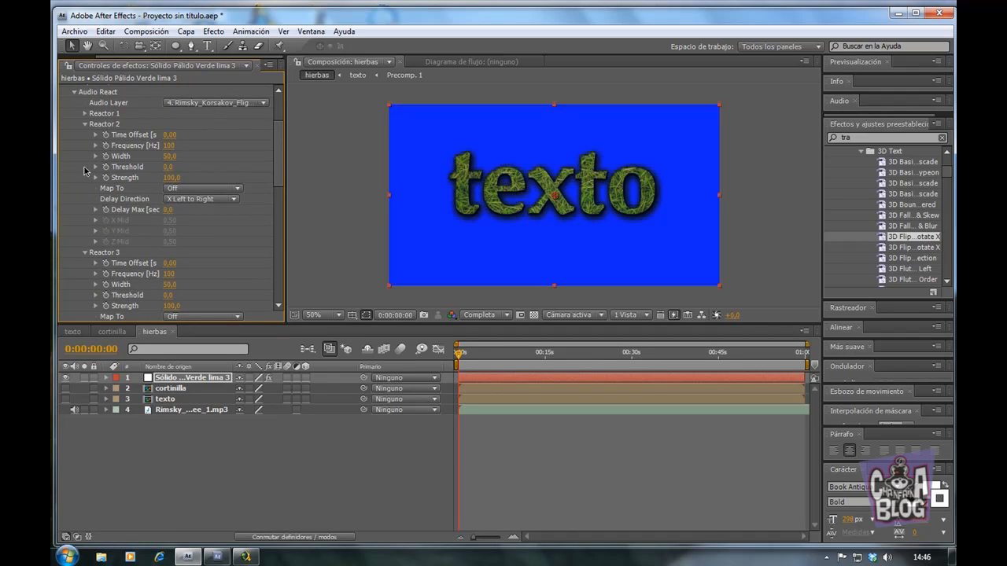
- Set Reactor 2 of the Form effect to Map To TW Scale with Delay Direction Z Back to Front
{"action": "left_click", "coordinate": [228, 189]}
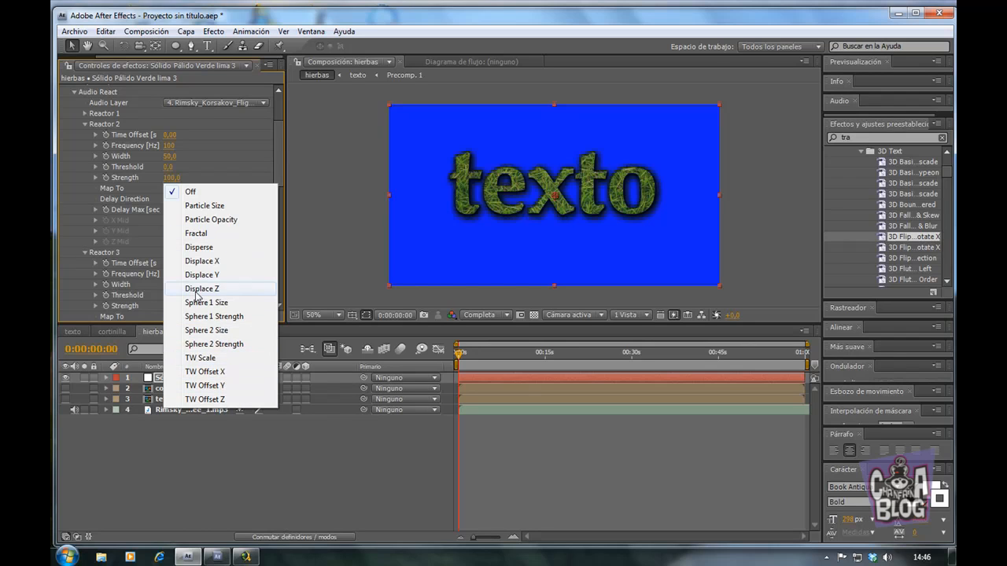
{"action": "left_click", "coordinate": [208, 360]}
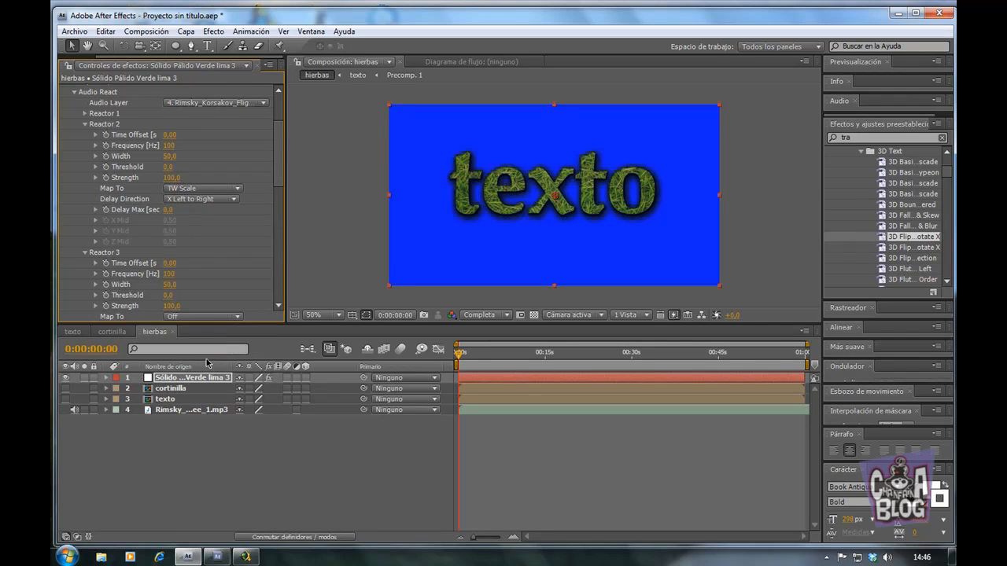
{"action": "left_click", "coordinate": [234, 201]}
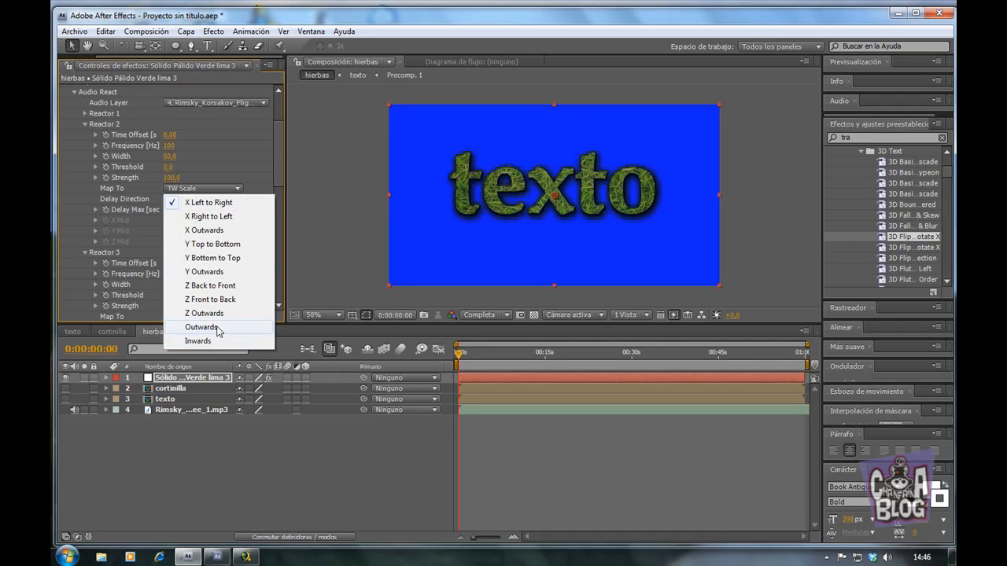
{"action": "left_click", "coordinate": [210, 285]}
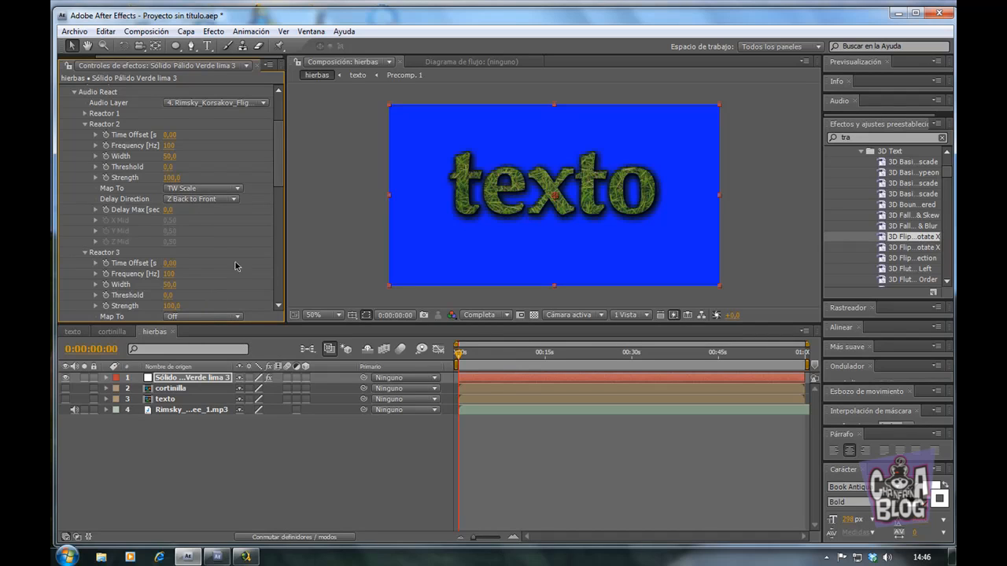
- Scrub to about 19 seconds in hierbas and preview the text's reaction to the audio
{"action": "left_click_drag", "start_coordinate": [459, 355], "coordinate": [573, 360]}
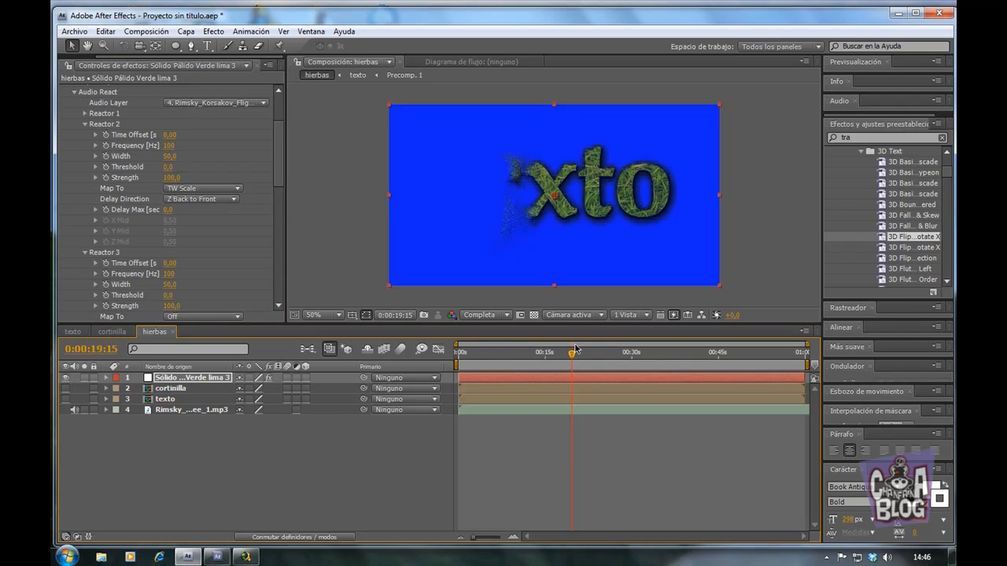
{"action": "mouse_move", "coordinate": [573, 361]}
{"action": "left_mouse_down"}
{"action": "mouse_move", "coordinate": [505, 363]}
{"action": "mouse_move", "coordinate": [603, 361]}
{"action": "mouse_move", "coordinate": [541, 365]}
{"action": "mouse_move", "coordinate": [572, 364]}
{"action": "left_mouse_up"}
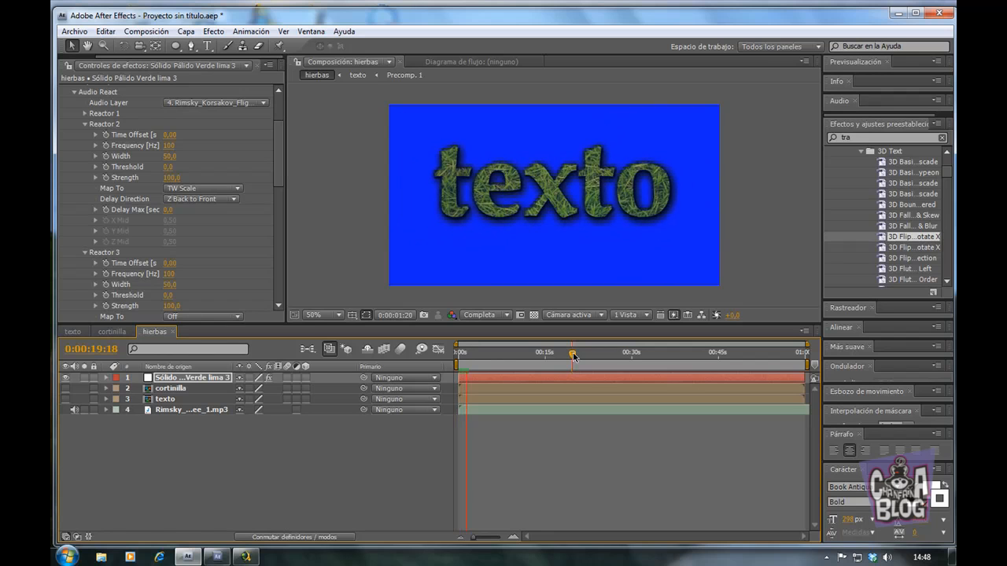
{"action": "key", "text": "space"}
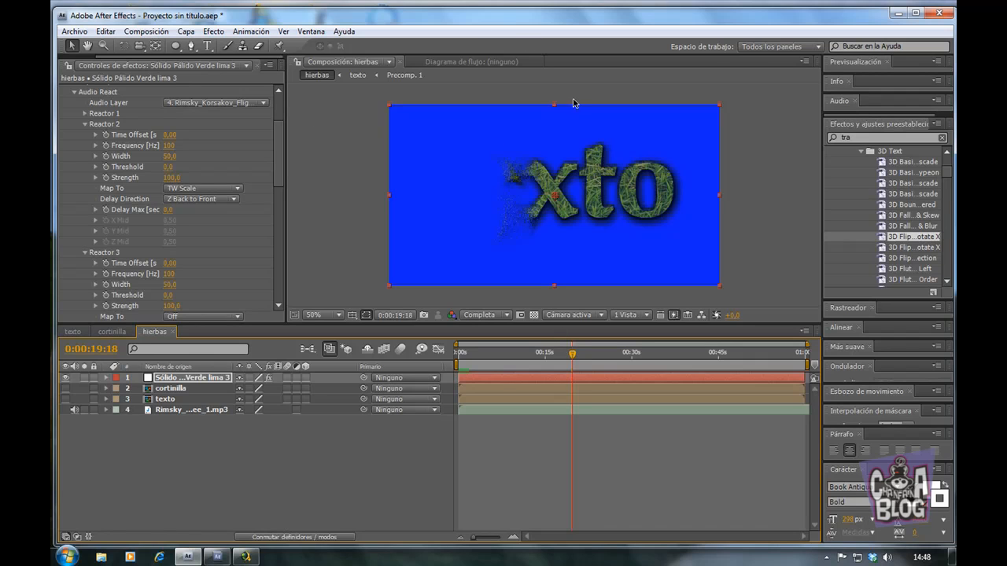
- Change Reactor 2's Map To option to Displace Z and scrub the timeline to check the dispersing text
{"action": "left_click", "coordinate": [238, 189]}
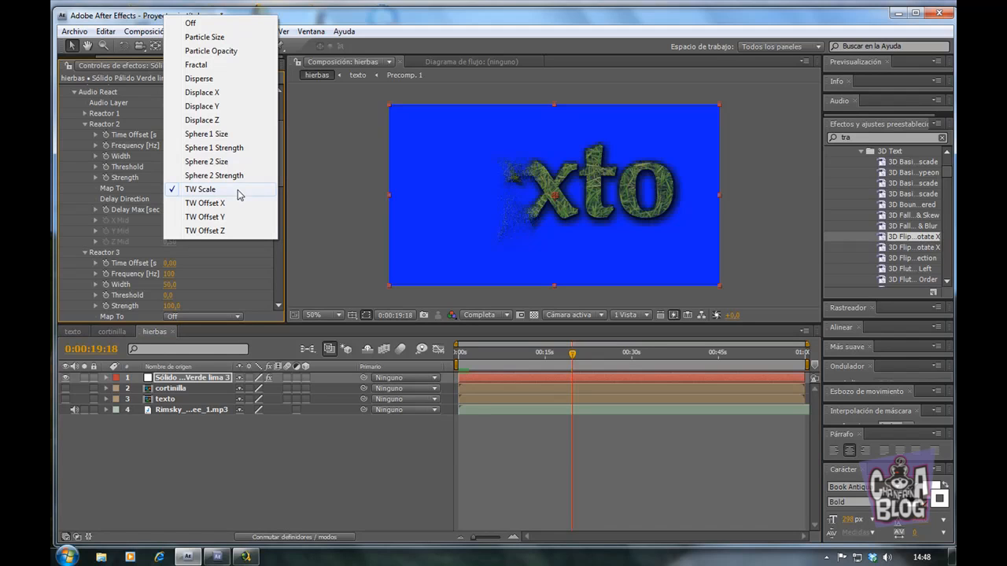
{"action": "left_click", "coordinate": [199, 120]}
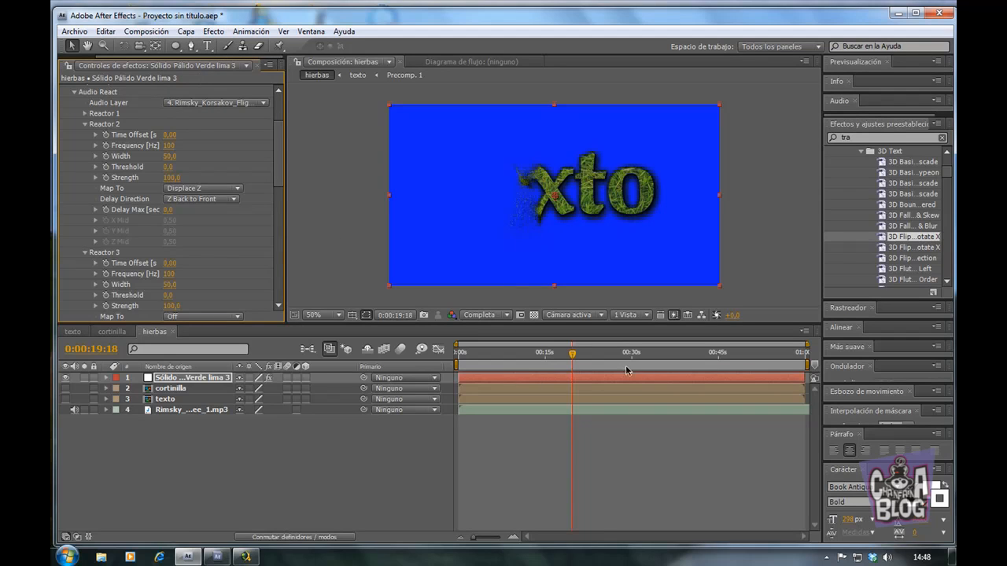
{"action": "left_click", "coordinate": [507, 355]}
{"action": "left_click_drag", "start_coordinate": [495, 358], "coordinate": [595, 379]}
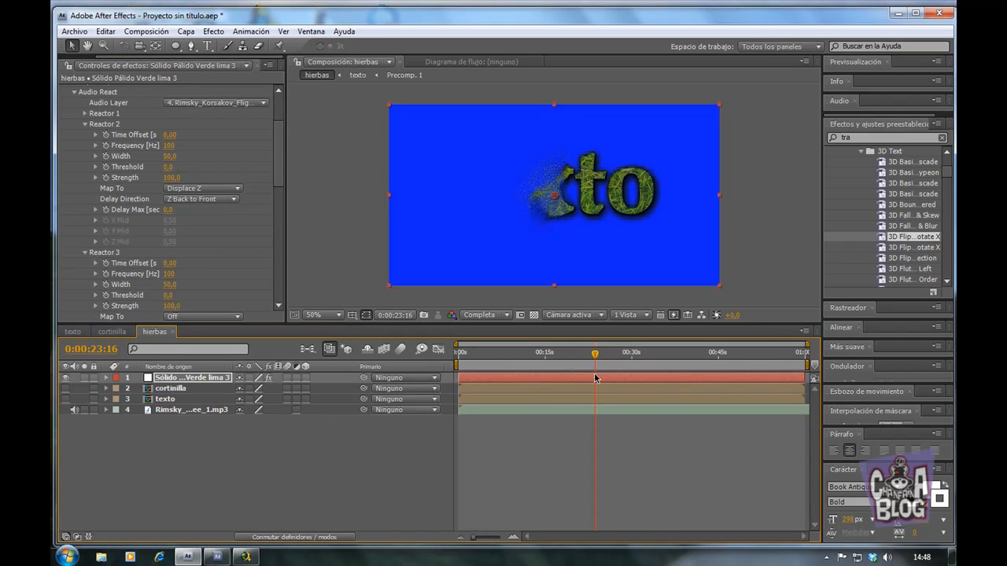
{"action": "left_click_drag", "start_coordinate": [594, 355], "coordinate": [616, 367]}
- Add 2v84d9d.jpg as the bottom layer of hierbas, fit it to the composition, and return to the start of the timeline
{"action": "left_click", "coordinate": [174, 446]}
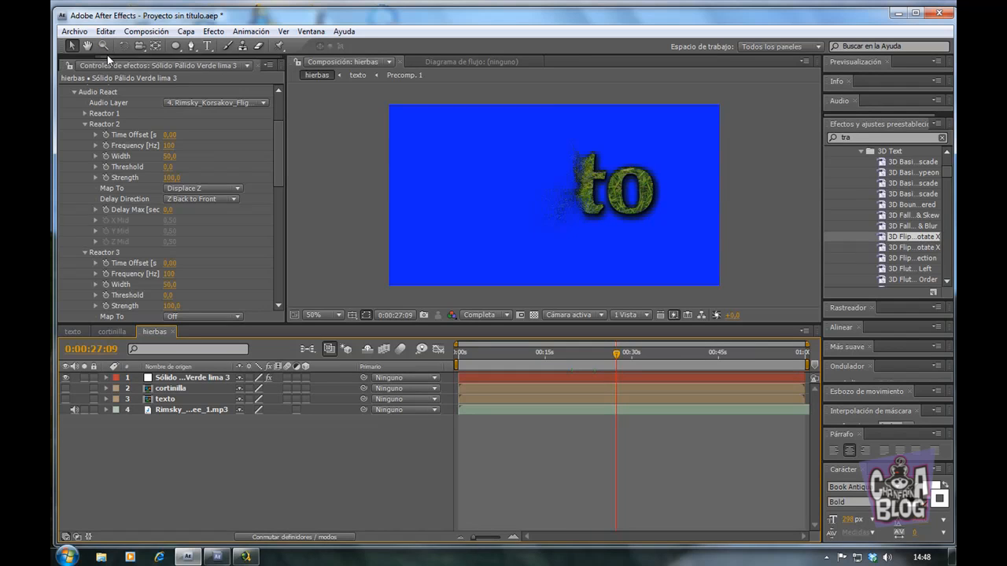
{"action": "left_click", "coordinate": [65, 62]}
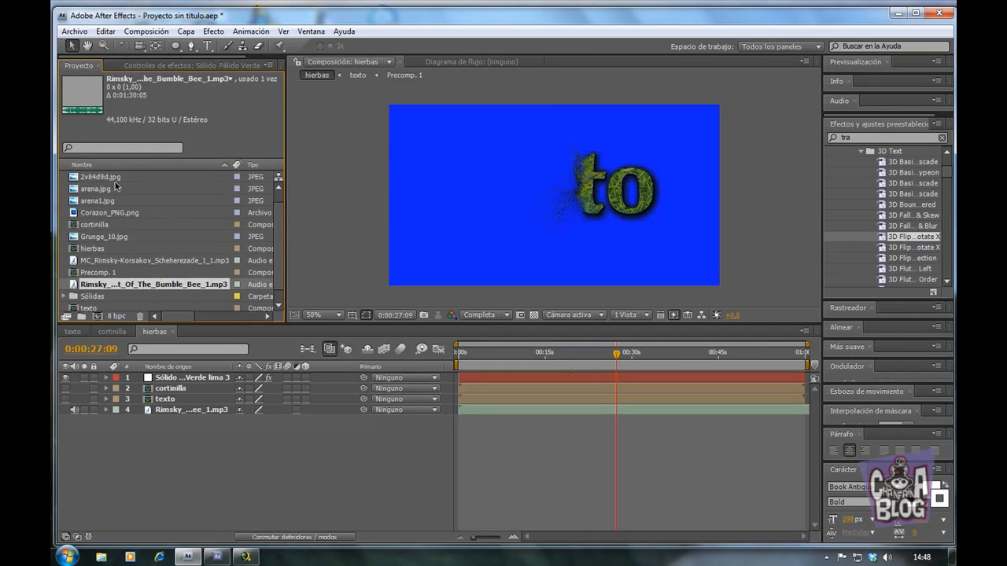
{"action": "left_click_drag", "start_coordinate": [104, 179], "coordinate": [106, 435]}
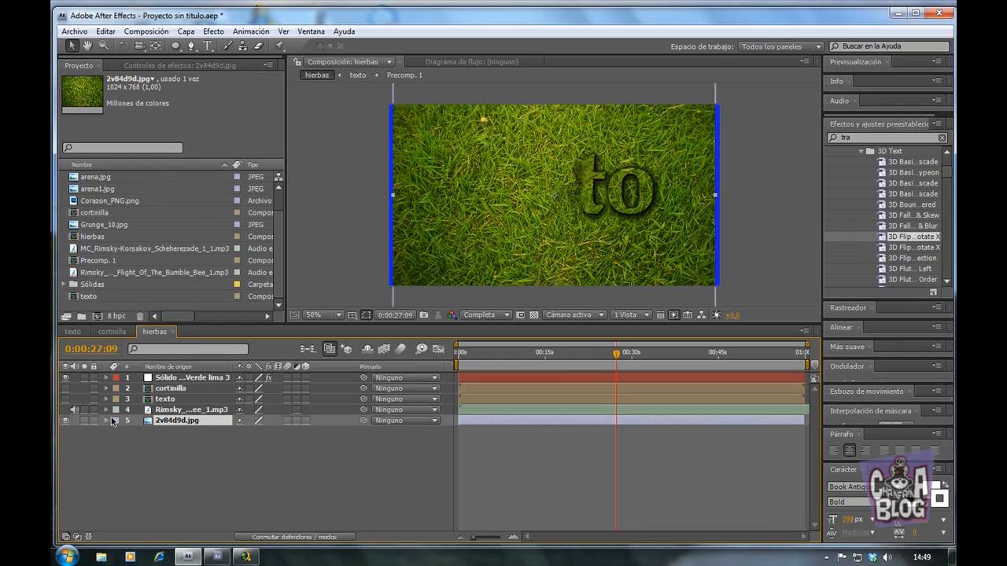
{"action": "key", "text": "ctrl+alt+f"}
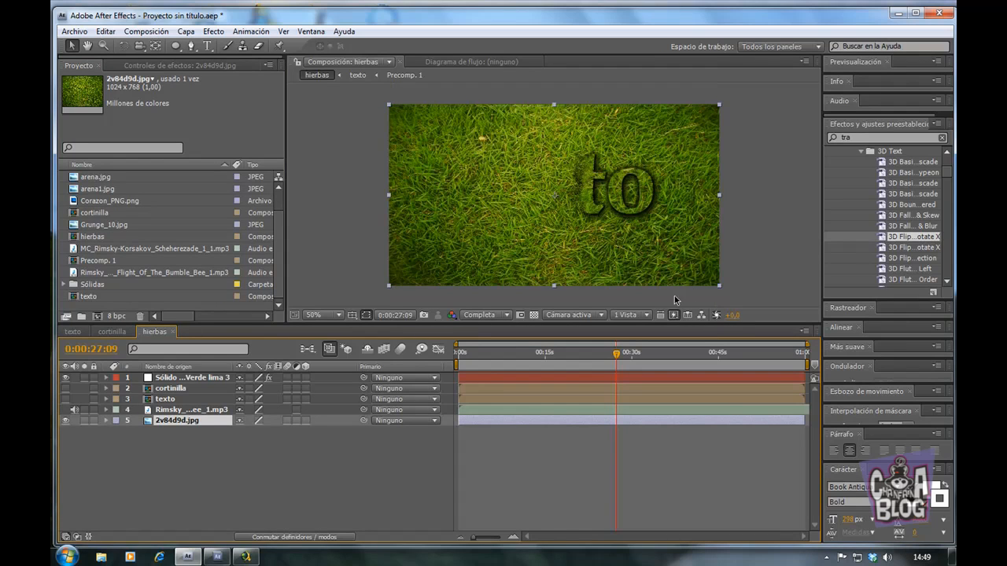
{"action": "left_click_drag", "start_coordinate": [617, 359], "coordinate": [461, 385]}
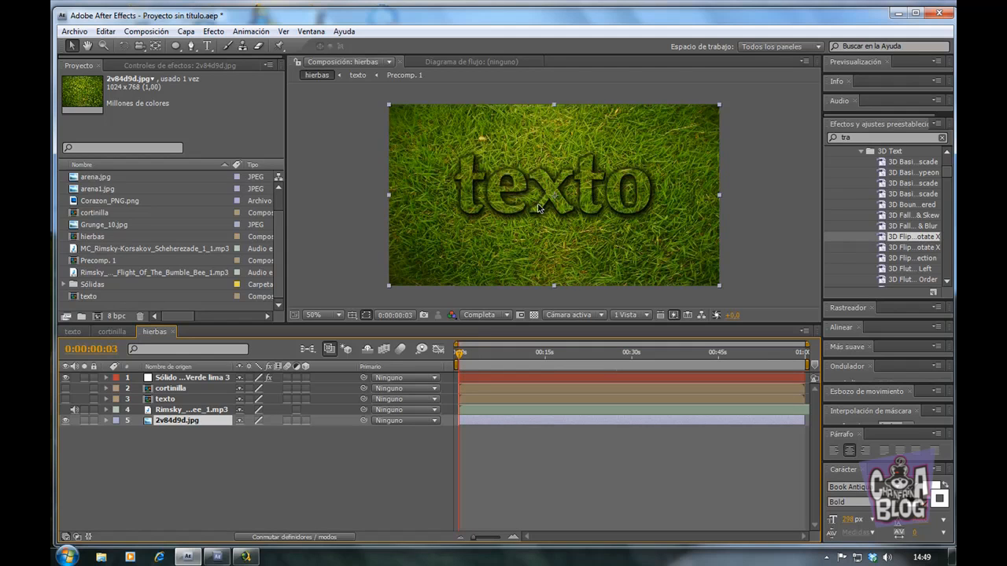
- Apply the Niveles color correction effect to the green solid layer
{"action": "left_click", "coordinate": [192, 380]}
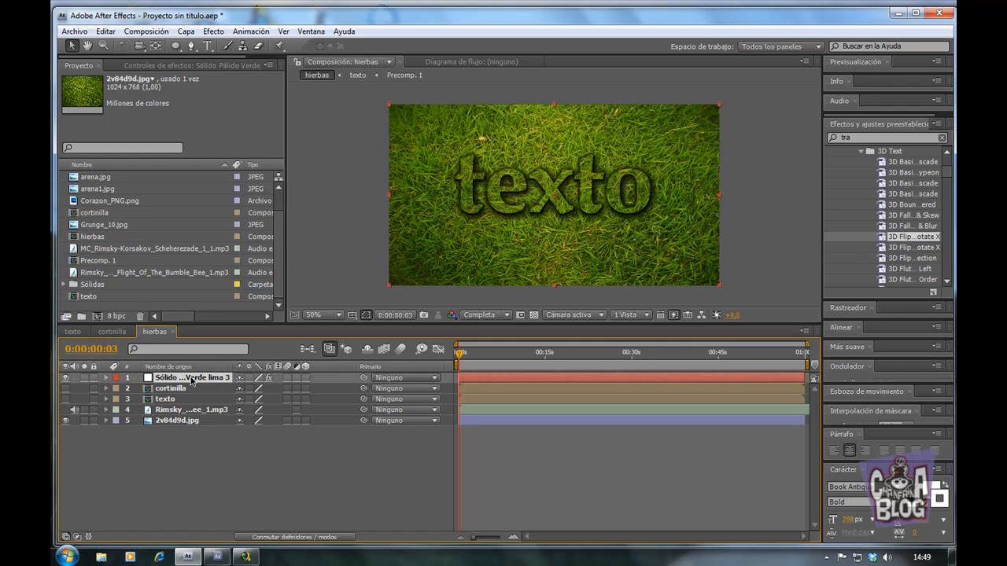
{"action": "left_click", "coordinate": [214, 32]}
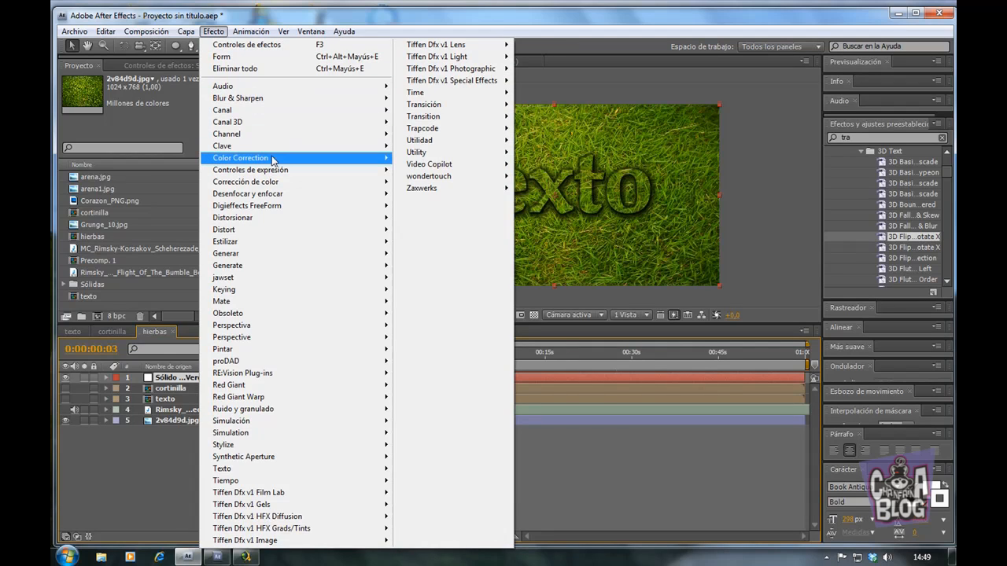
{"action": "mouse_move", "coordinate": [272, 159]}
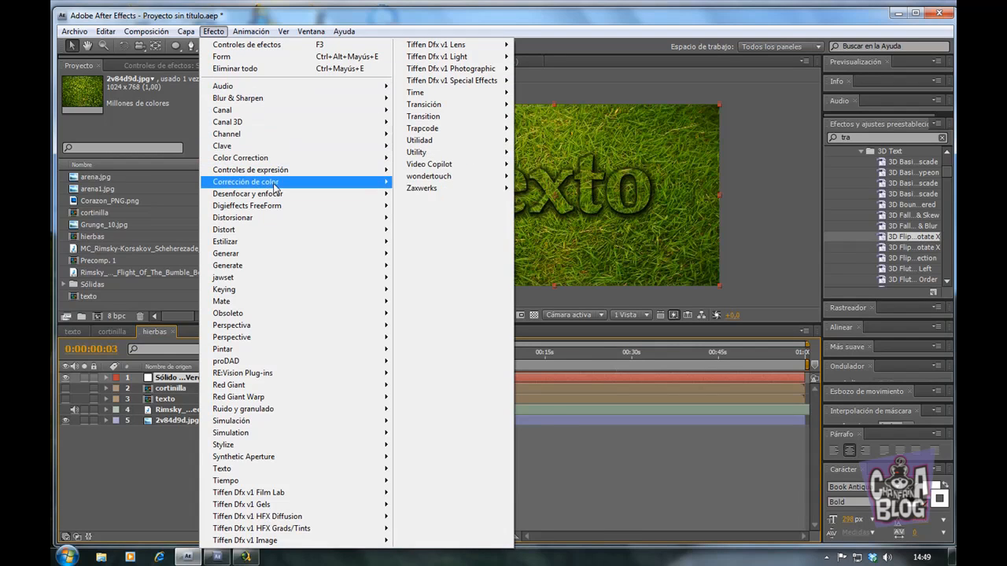
{"action": "mouse_move", "coordinate": [366, 187]}
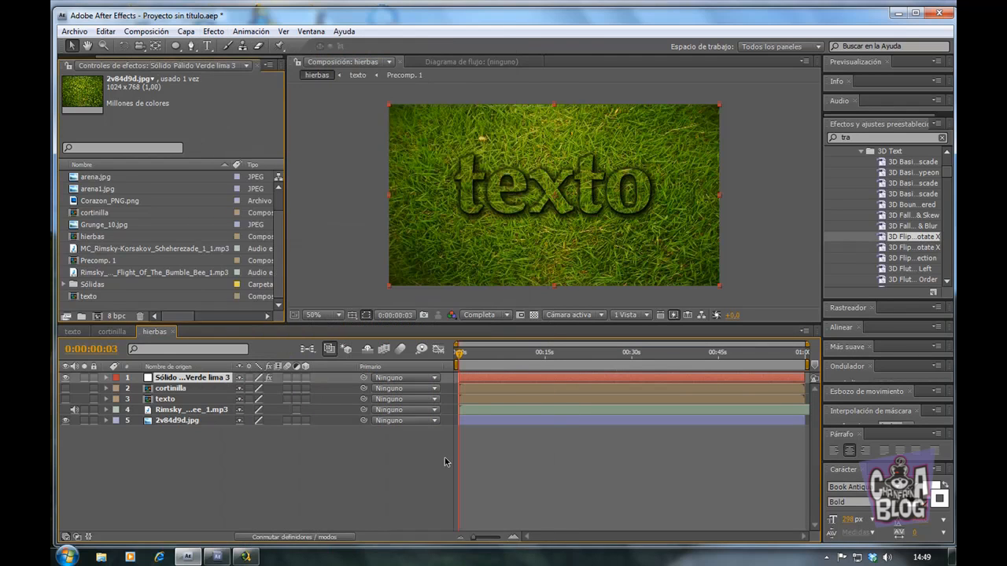
{"action": "left_click", "coordinate": [425, 460]}
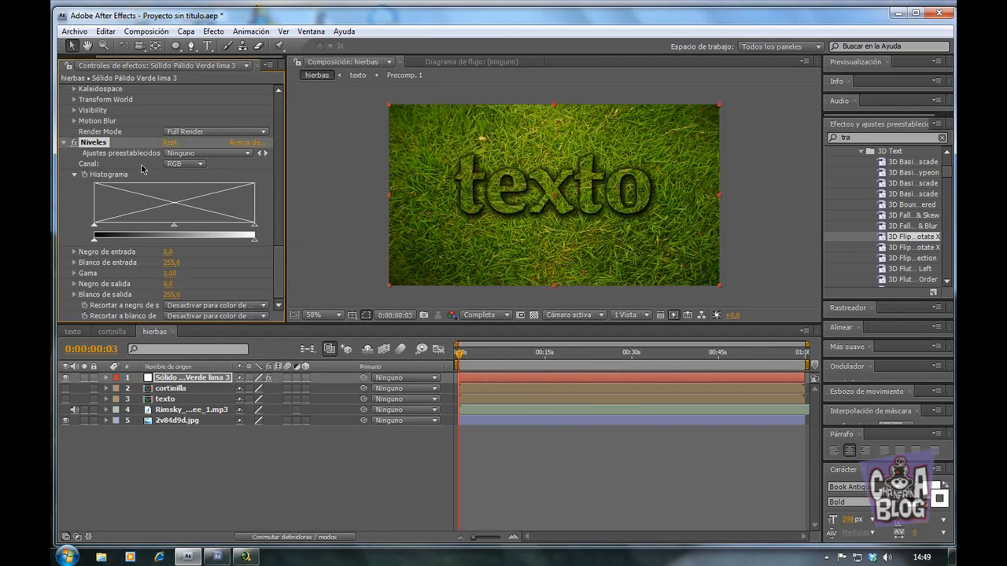
- Set the Niveles channel to Alfa with an alpha input white of 212, and collapse the effect's settings
{"action": "left_click", "coordinate": [202, 166]}
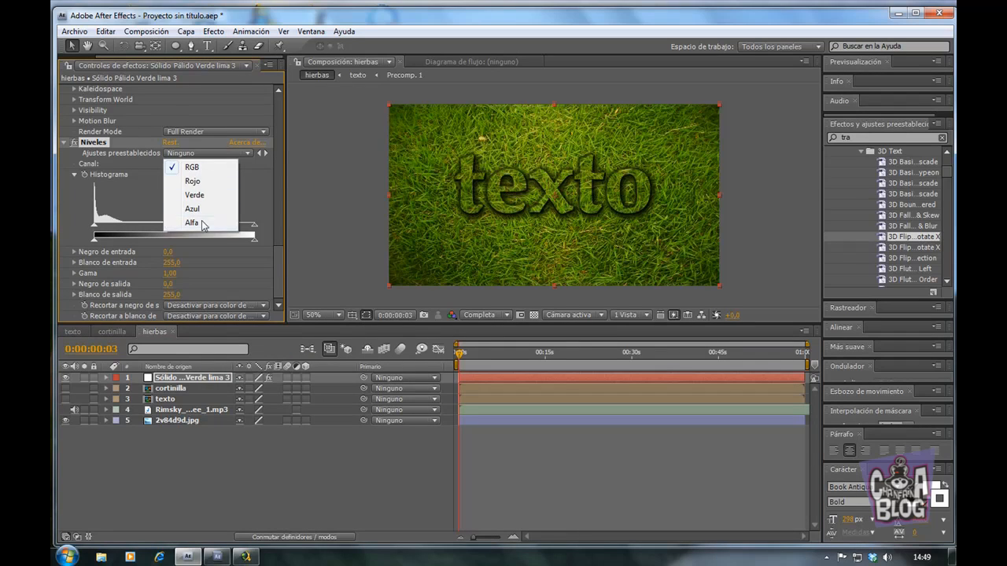
{"action": "left_click", "coordinate": [203, 224]}
{"action": "mouse_move", "coordinate": [255, 229]}
{"action": "left_mouse_down"}
{"action": "mouse_move", "coordinate": [226, 230]}
{"action": "mouse_move", "coordinate": [253, 226]}
{"action": "left_mouse_up"}
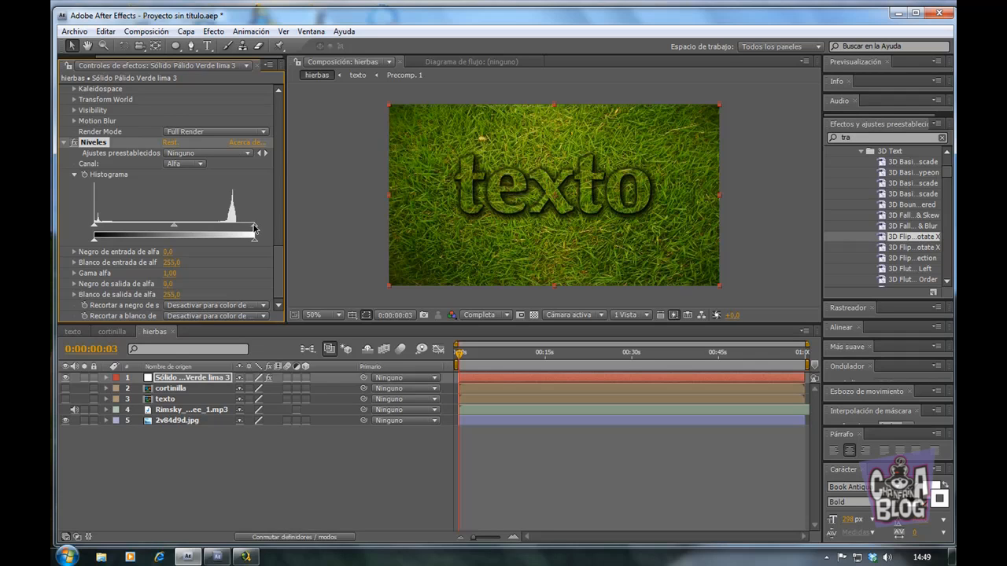
{"action": "left_click_drag", "start_coordinate": [253, 228], "coordinate": [230, 228]}
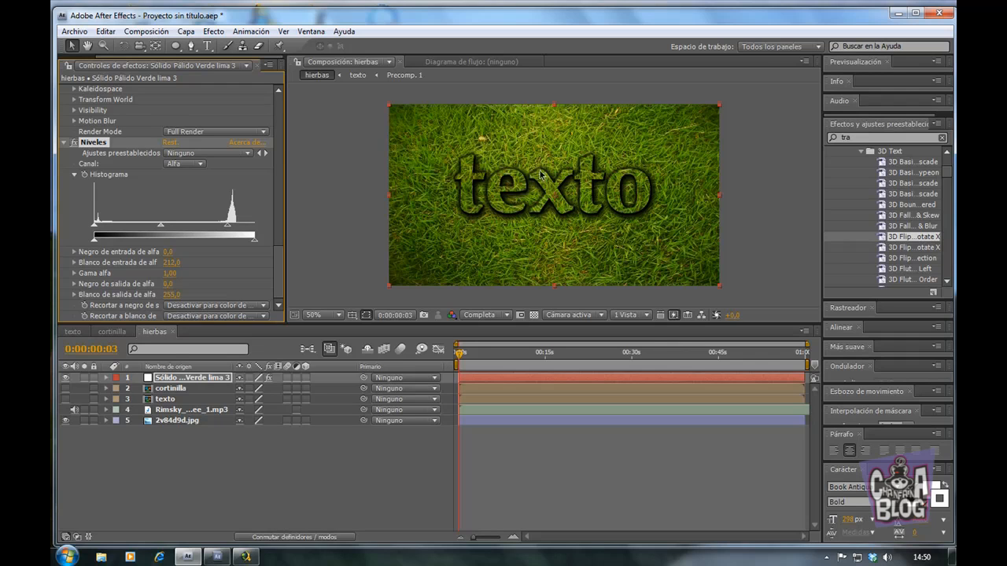
{"action": "left_click", "coordinate": [65, 142]}
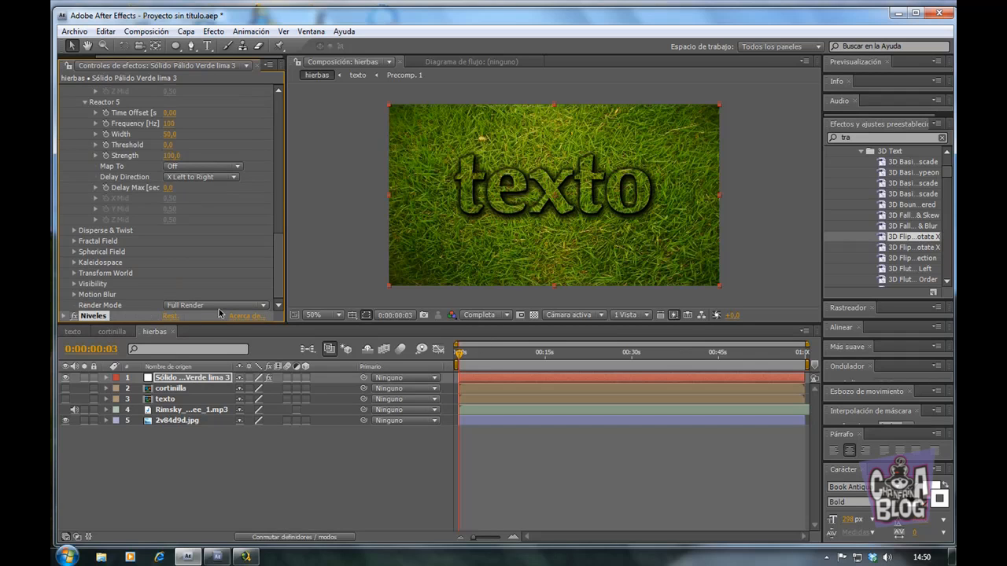
- Enable motion blur on the green solid layer and scrub the timeline to review the text dispersing over the grass
{"action": "left_click", "coordinate": [290, 368]}
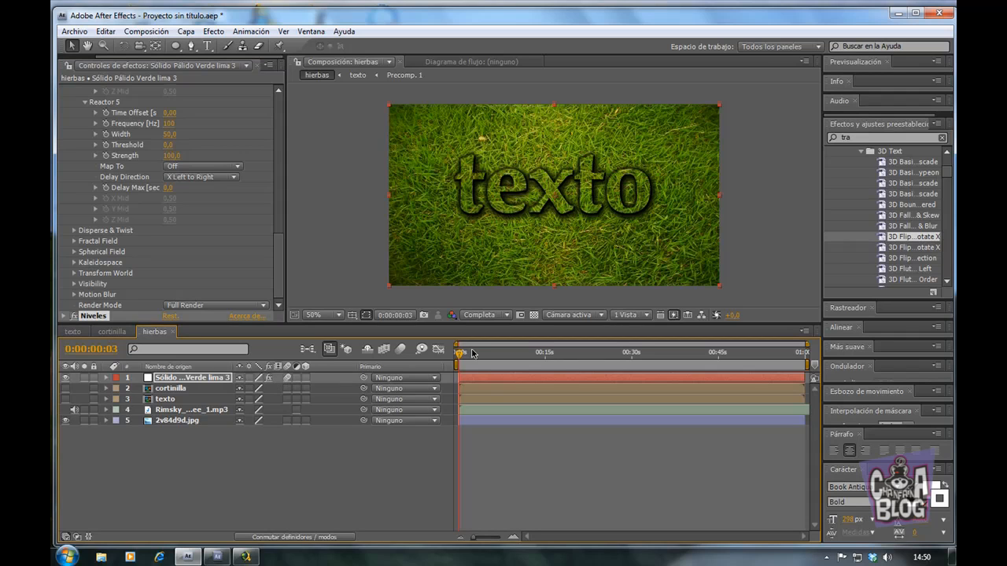
{"action": "left_click_drag", "start_coordinate": [458, 356], "coordinate": [578, 371]}
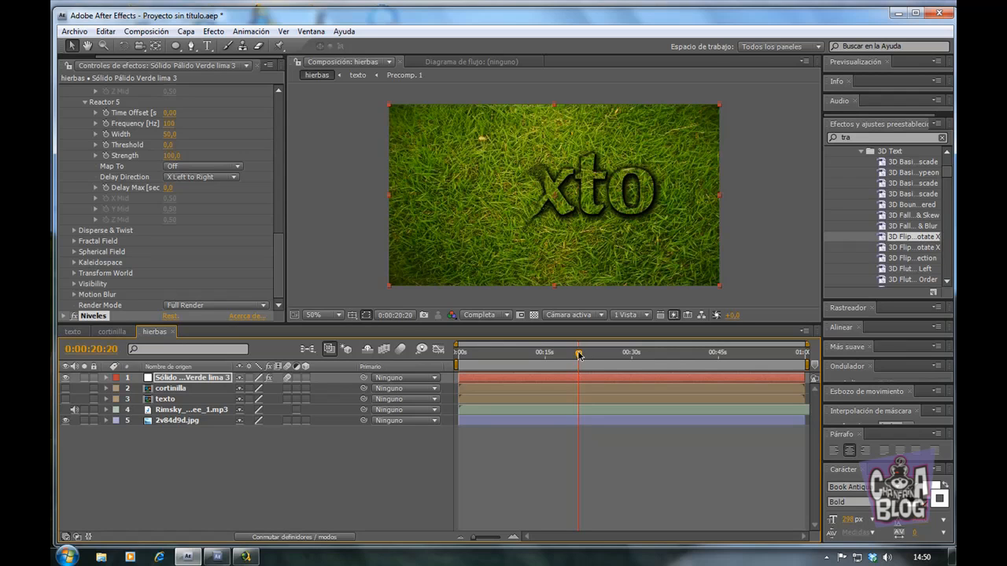
{"action": "left_click_drag", "start_coordinate": [580, 356], "coordinate": [707, 368]}
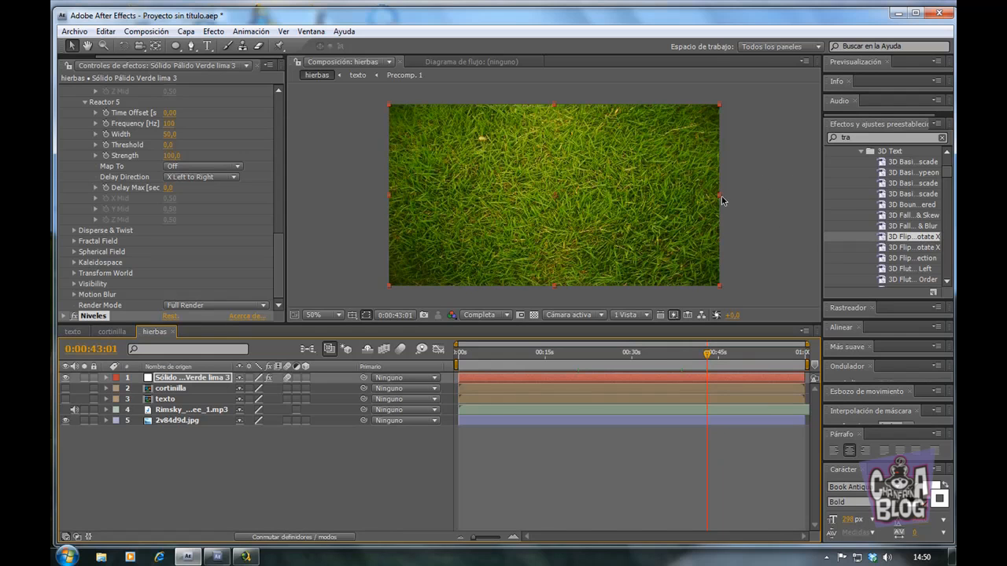
{"action": "left_click_drag", "start_coordinate": [707, 356], "coordinate": [653, 356]}
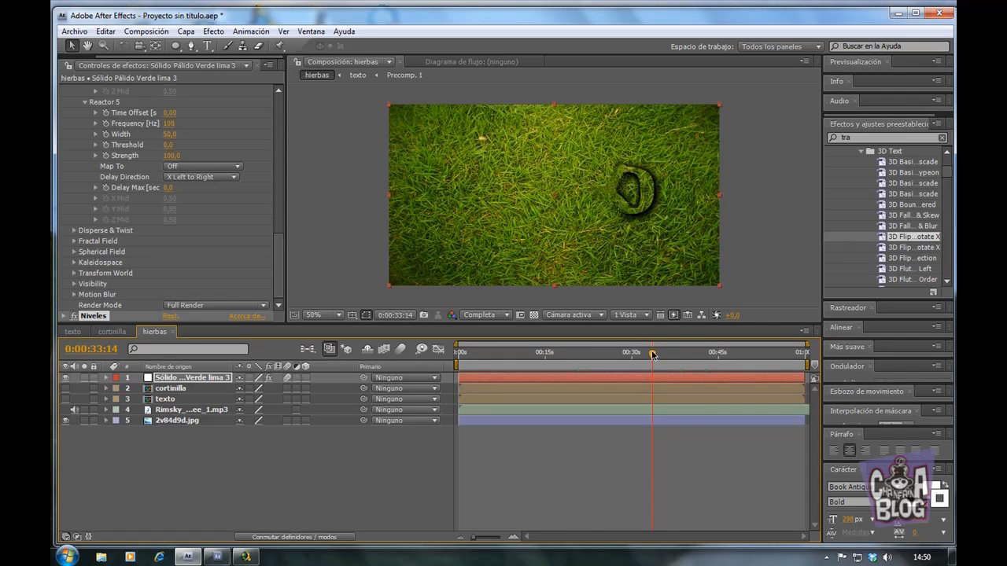
{"action": "left_click_drag", "start_coordinate": [652, 356], "coordinate": [547, 379]}
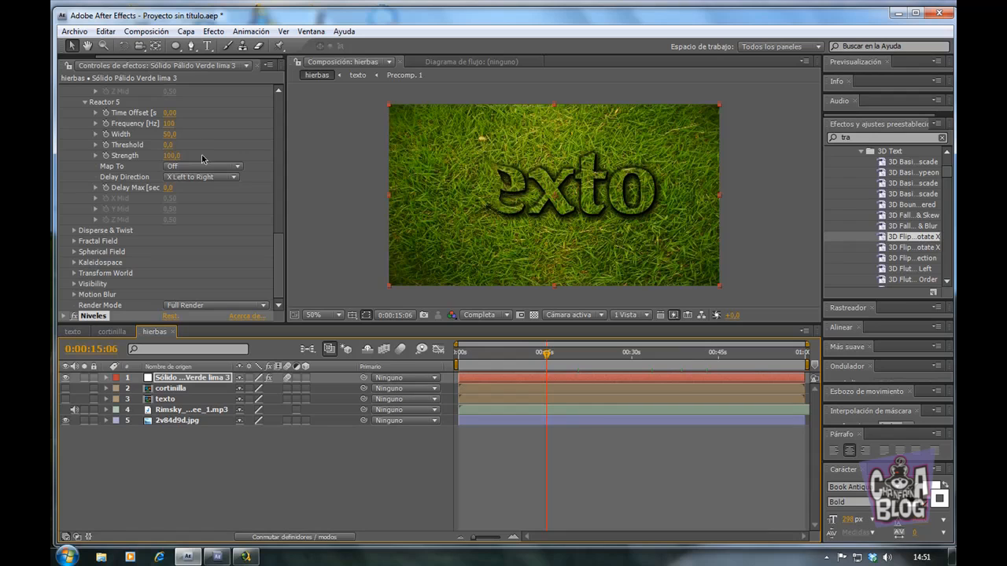
- Replace the 2v84d9d.jpg footage in the project with arena1.jpg from the Imágenes library
{"action": "left_click_drag", "start_coordinate": [279, 272], "coordinate": [299, 110]}
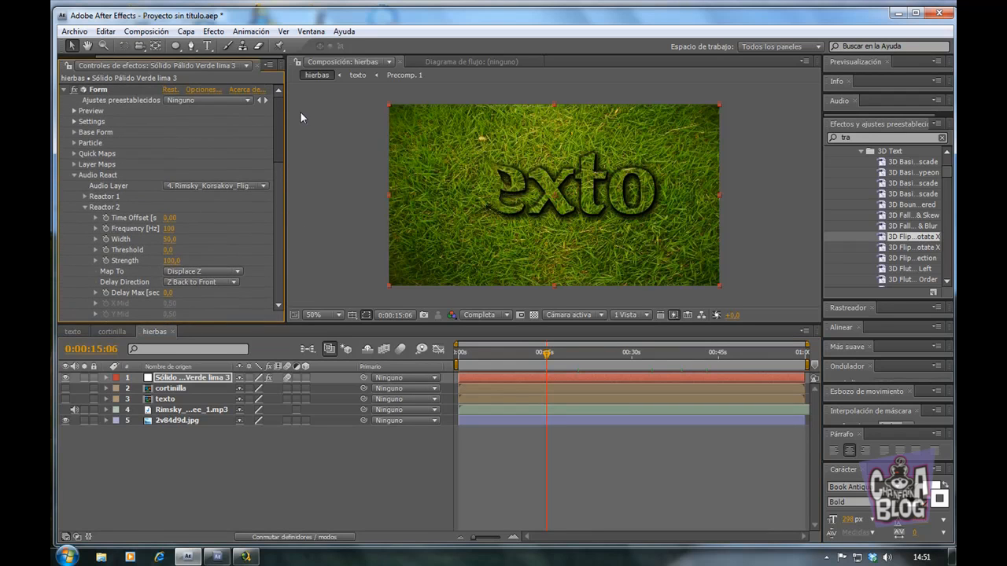
{"action": "left_click_drag", "start_coordinate": [100, 56], "coordinate": [79, 55]}
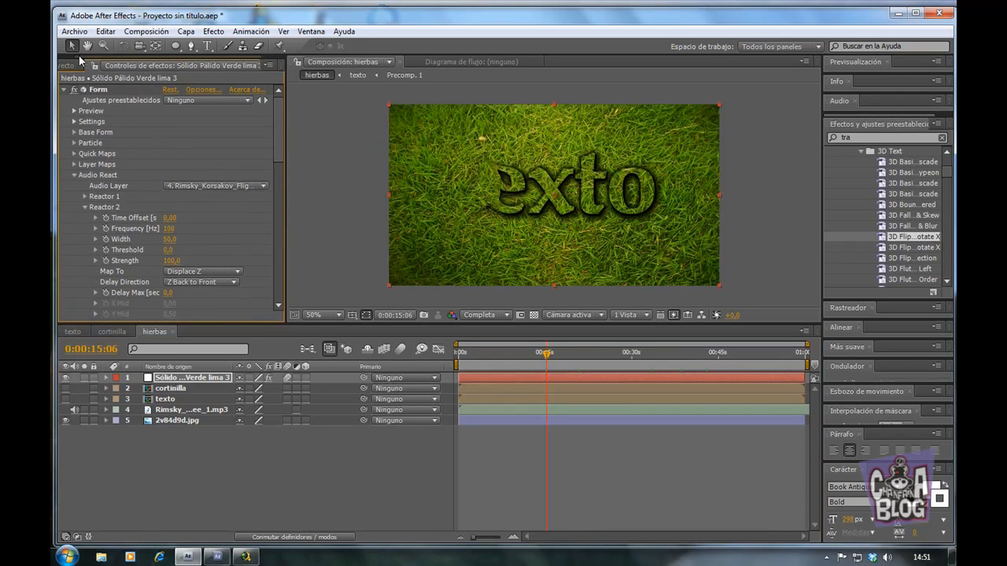
{"action": "left_click", "coordinate": [76, 67]}
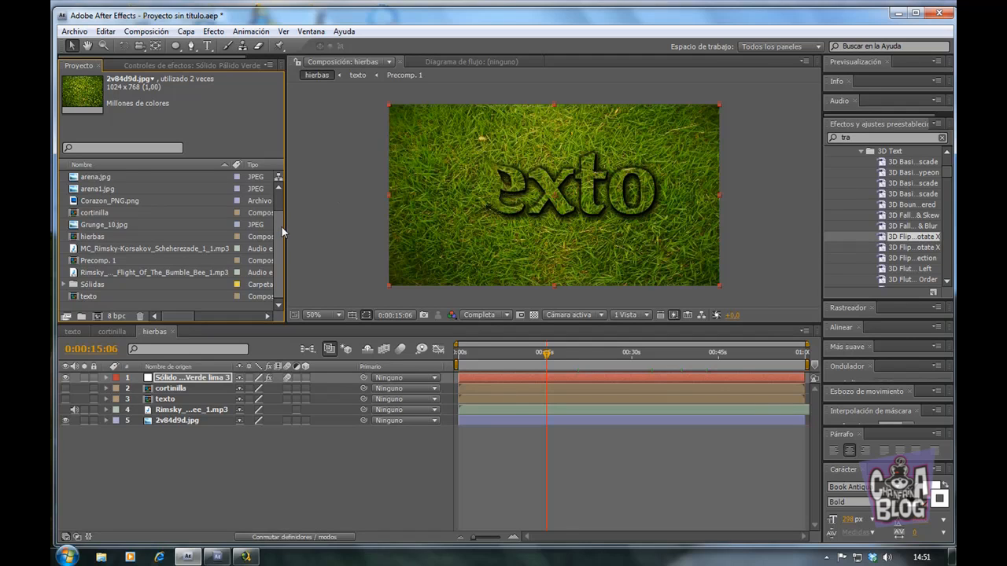
{"action": "left_click", "coordinate": [281, 189]}
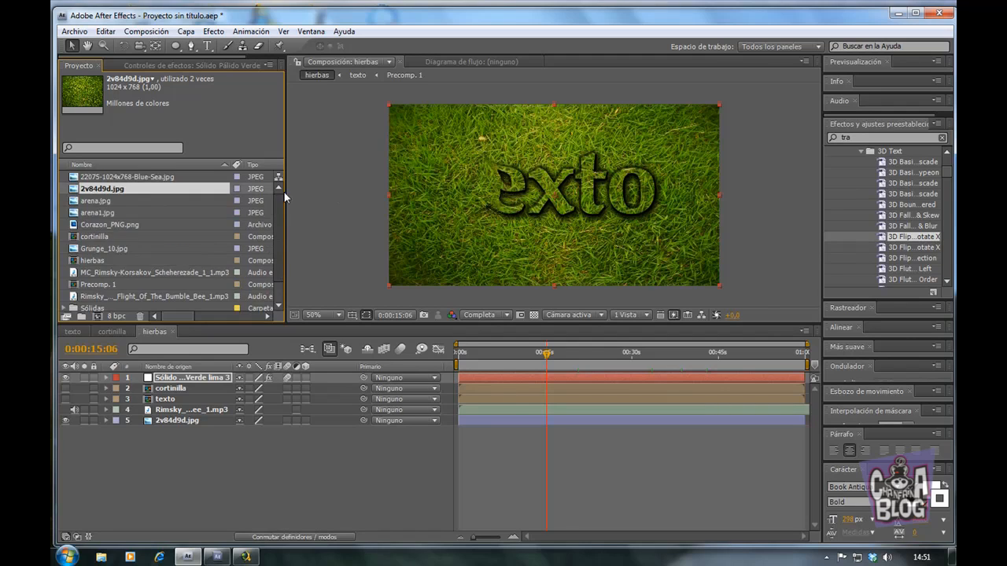
{"action": "right_click", "coordinate": [118, 193]}
{"action": "mouse_move", "coordinate": [181, 221]}
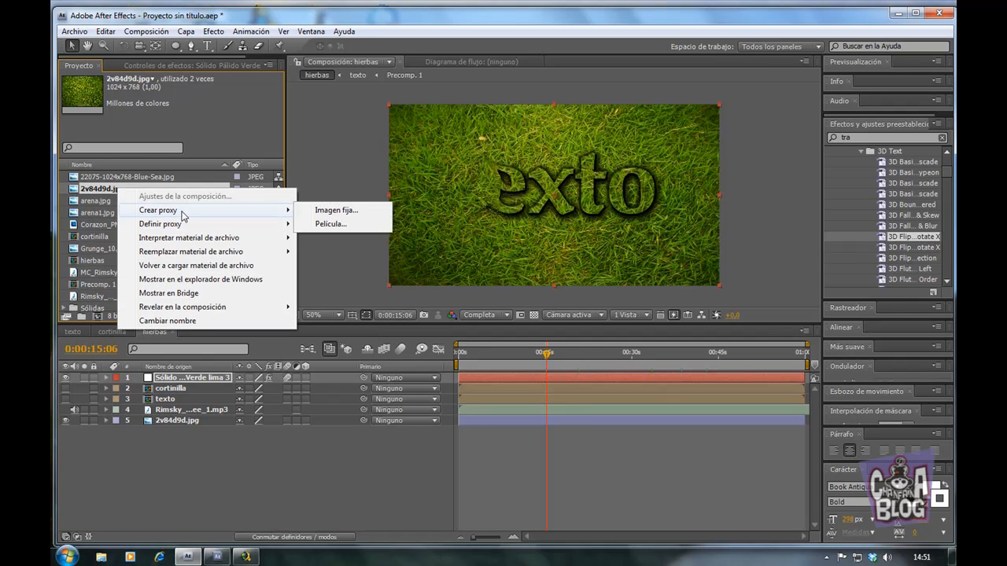
{"action": "mouse_move", "coordinate": [221, 239]}
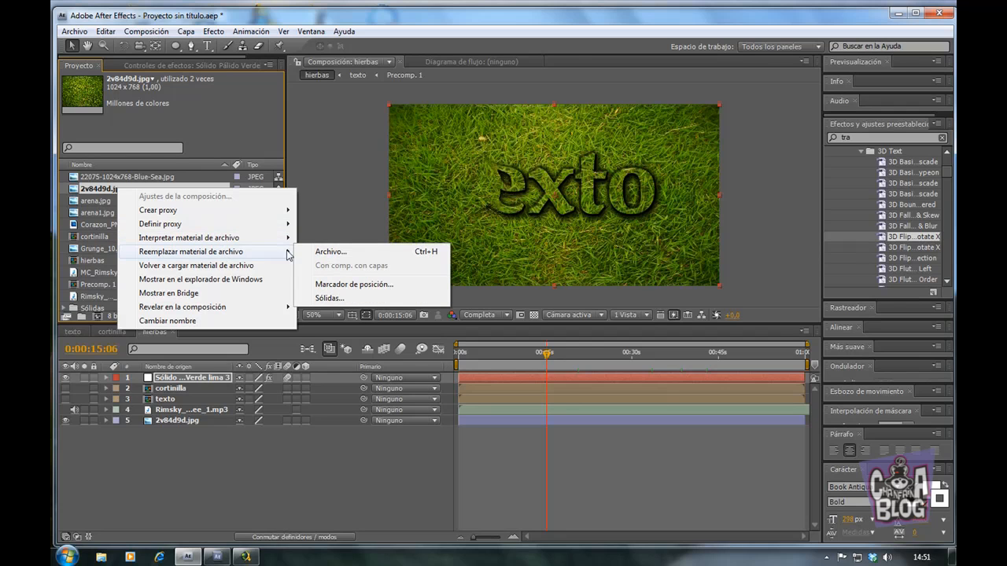
{"action": "left_click", "coordinate": [328, 253]}
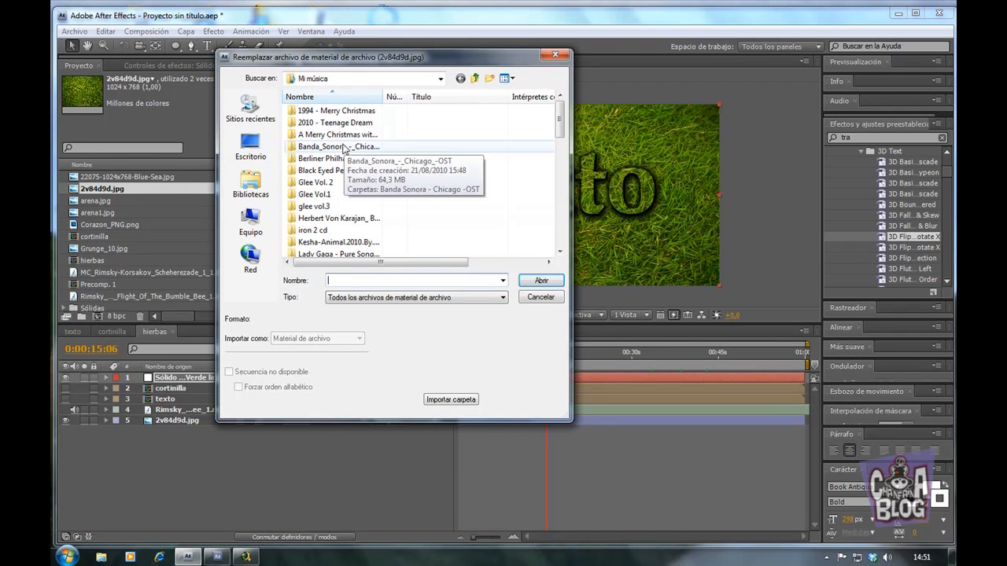
{"action": "left_click", "coordinate": [251, 181]}
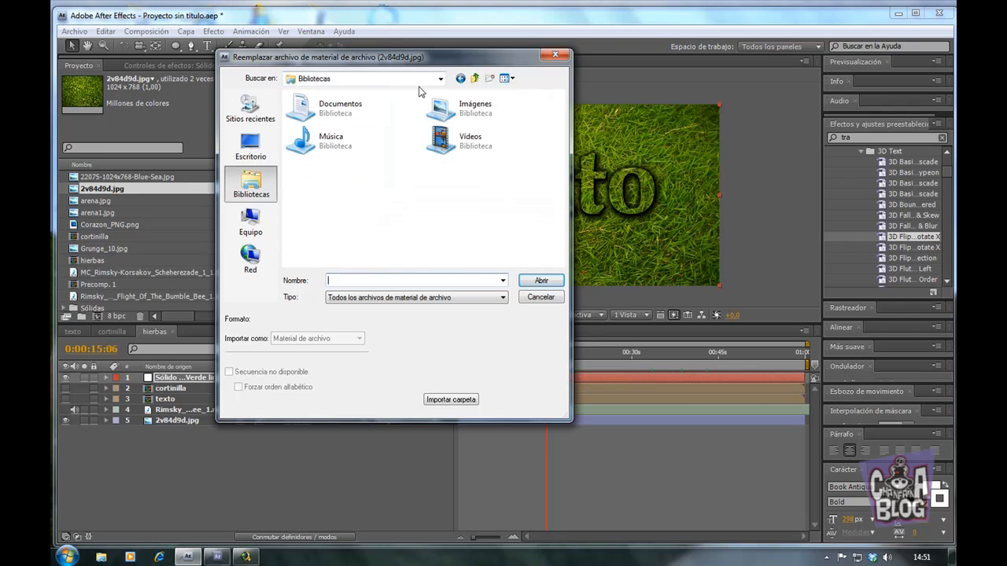
{"action": "double_click", "coordinate": [479, 108]}
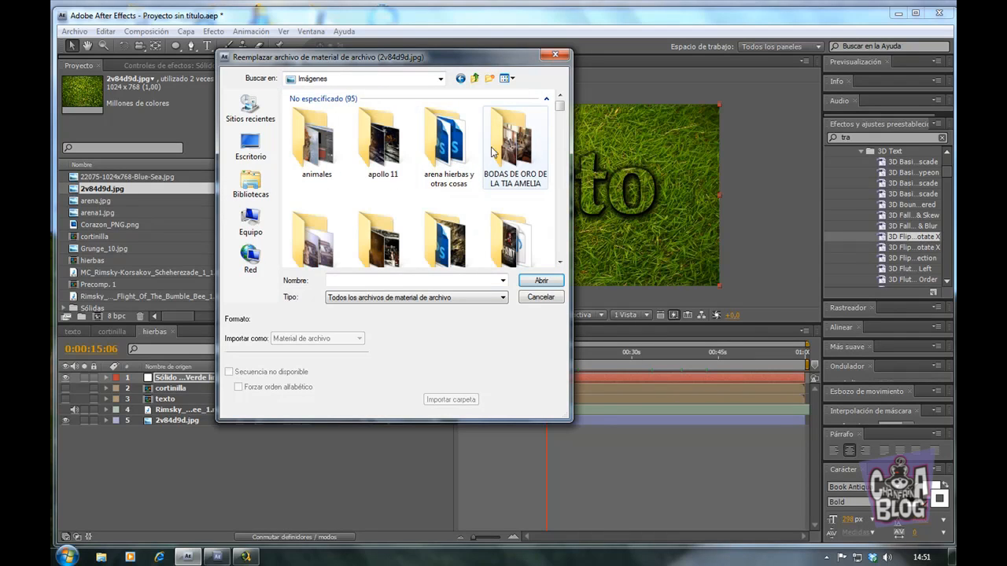
{"action": "double_click", "coordinate": [436, 157]}
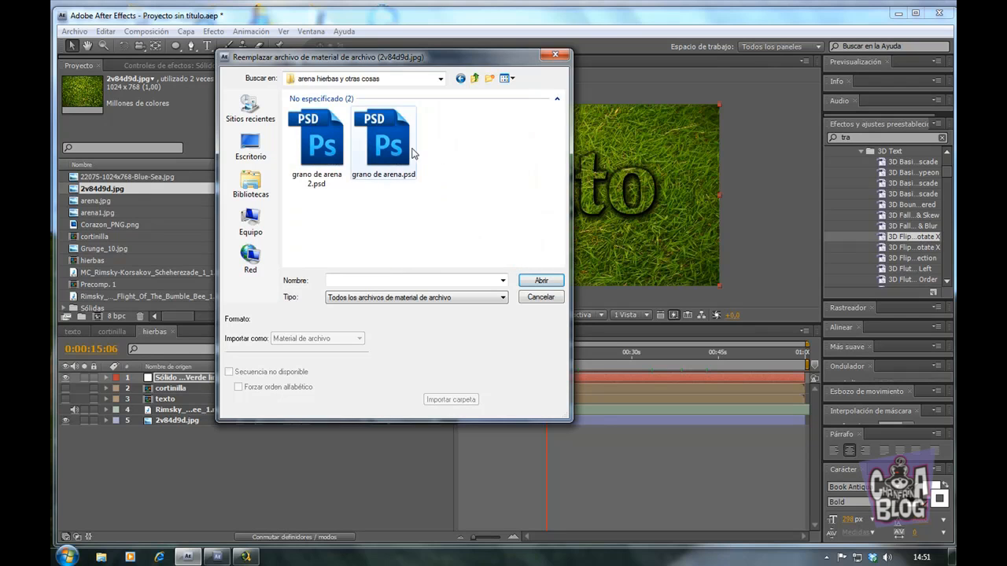
{"action": "key", "text": "BackSpace"}
{"action": "left_click_drag", "start_coordinate": [561, 107], "coordinate": [560, 148]}
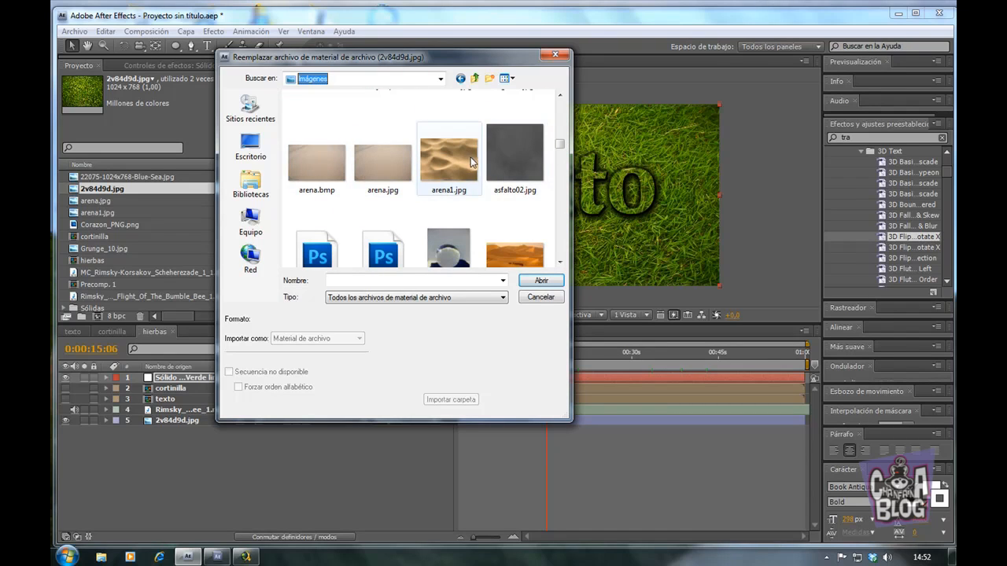
{"action": "double_click", "coordinate": [445, 163]}
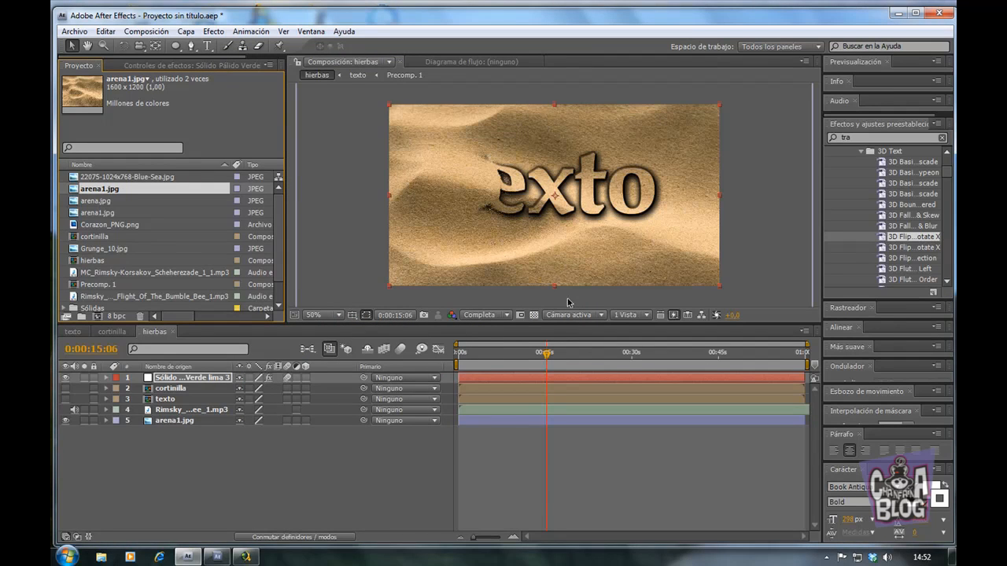
- Scrub through the hierbas timeline to review the sand-textured text dispersing over the sand background
{"action": "left_click_drag", "start_coordinate": [545, 358], "coordinate": [697, 353]}
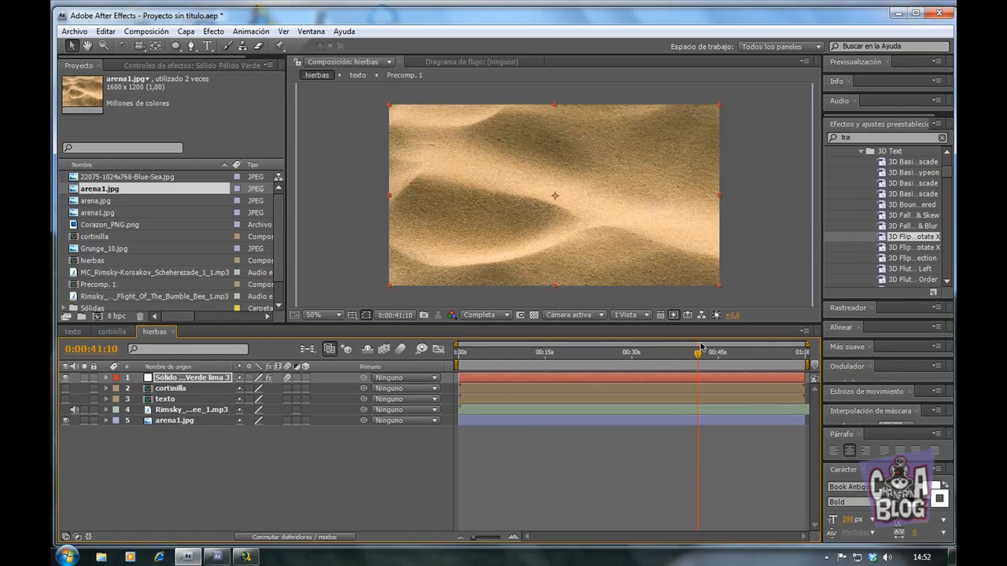
{"action": "left_click", "coordinate": [696, 354]}
{"action": "left_click_drag", "start_coordinate": [674, 367], "coordinate": [526, 378]}
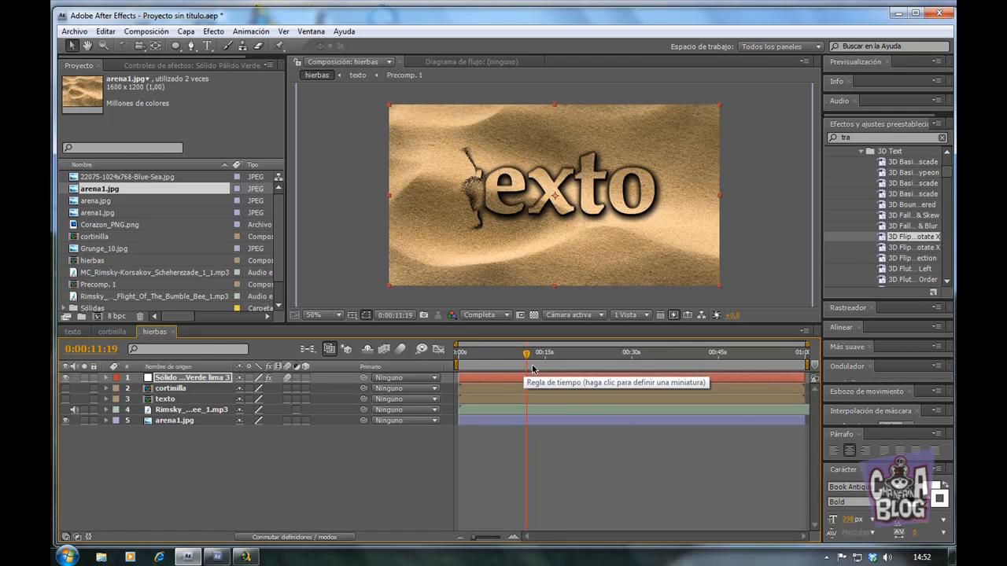
{"action": "left_click_drag", "start_coordinate": [530, 357], "coordinate": [586, 363]}
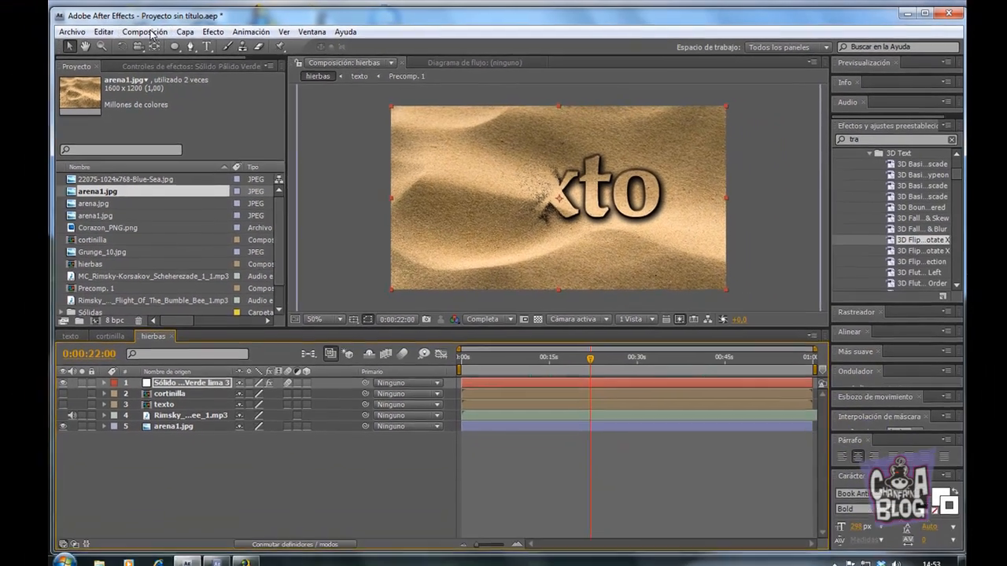
- Create a new composition named foto, keeping the 1050 x 576 px settings at 25 frames per second
{"action": "left_click", "coordinate": [152, 37]}
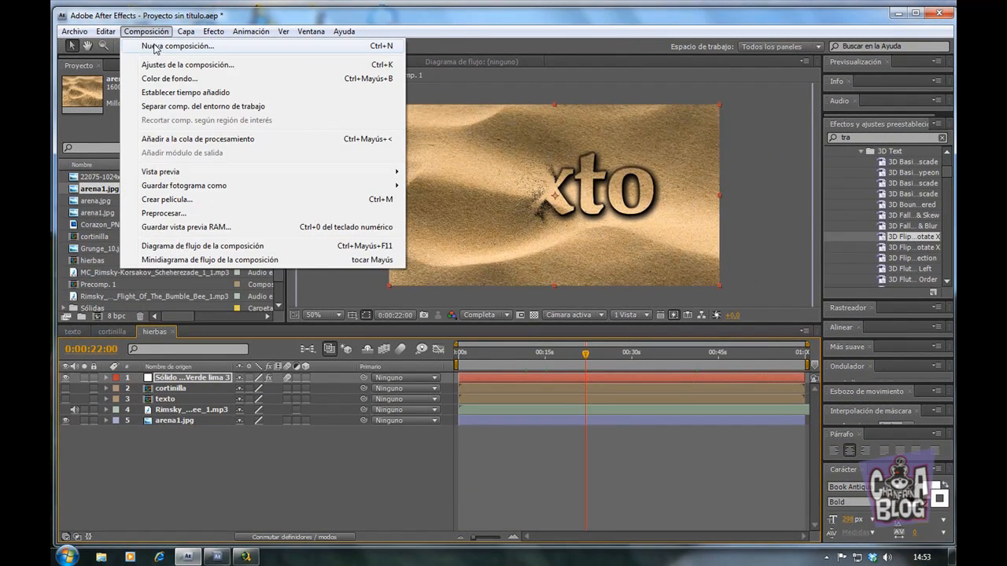
{"action": "left_click", "coordinate": [155, 46]}
{"action": "type", "text": "foto"}
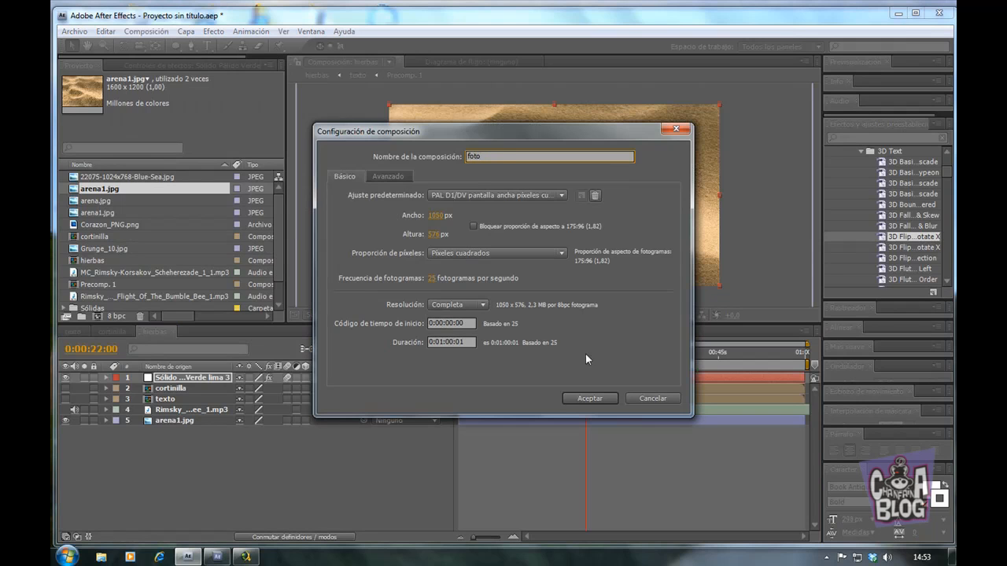
{"action": "left_click", "coordinate": [594, 398]}
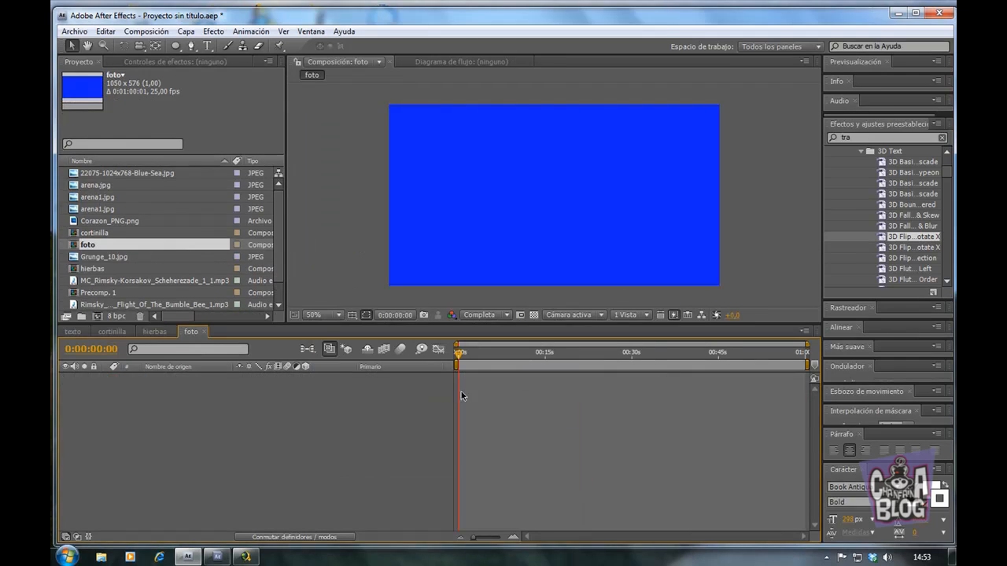
- Add 22075-1024x768-Blue-Sea.jpg to foto and shrink it to a centred wide rectangle about half the composition's width
{"action": "left_click_drag", "start_coordinate": [133, 173], "coordinate": [164, 402]}
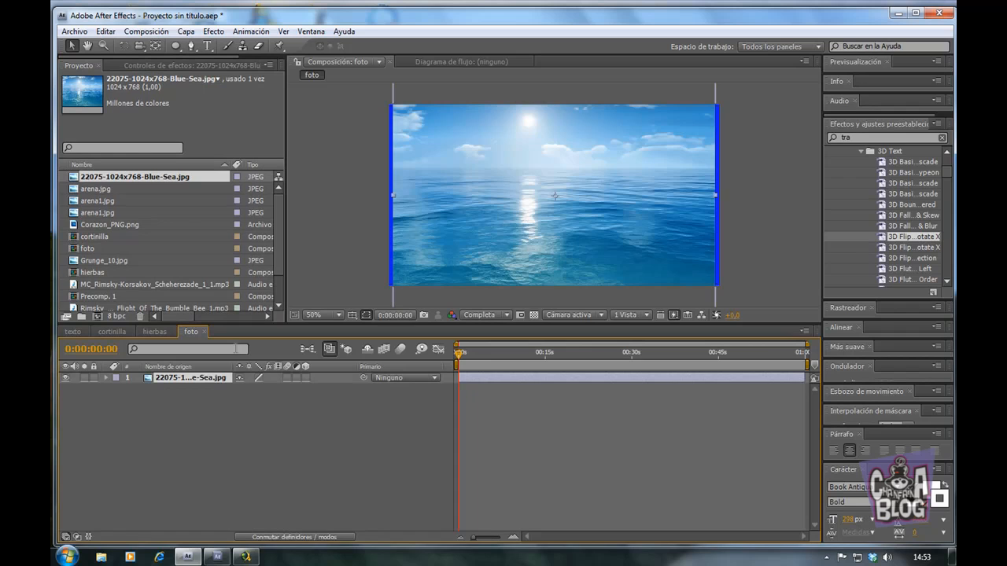
{"action": "key", "text": "comma"}
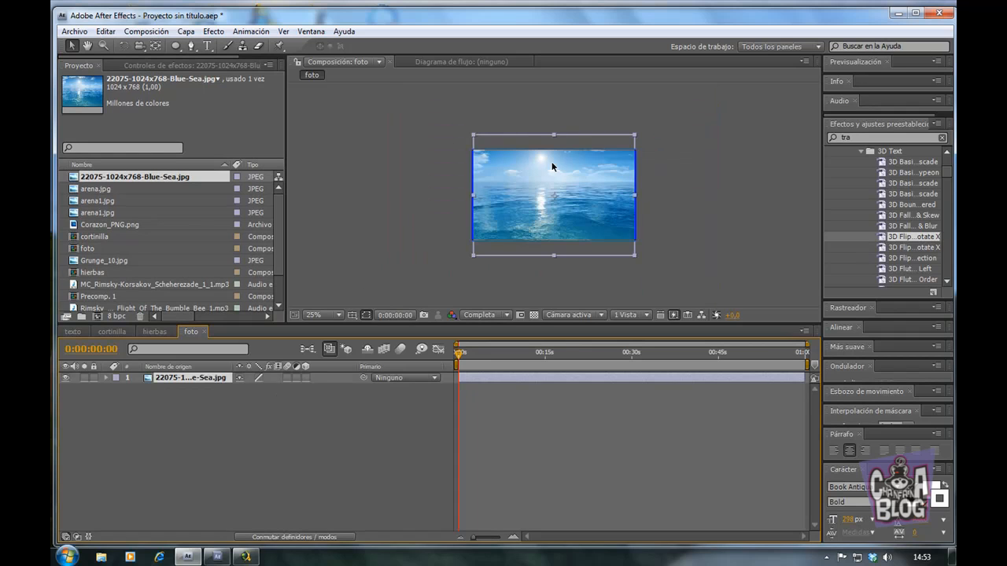
{"action": "left_click_drag", "start_coordinate": [635, 138], "coordinate": [598, 176]}
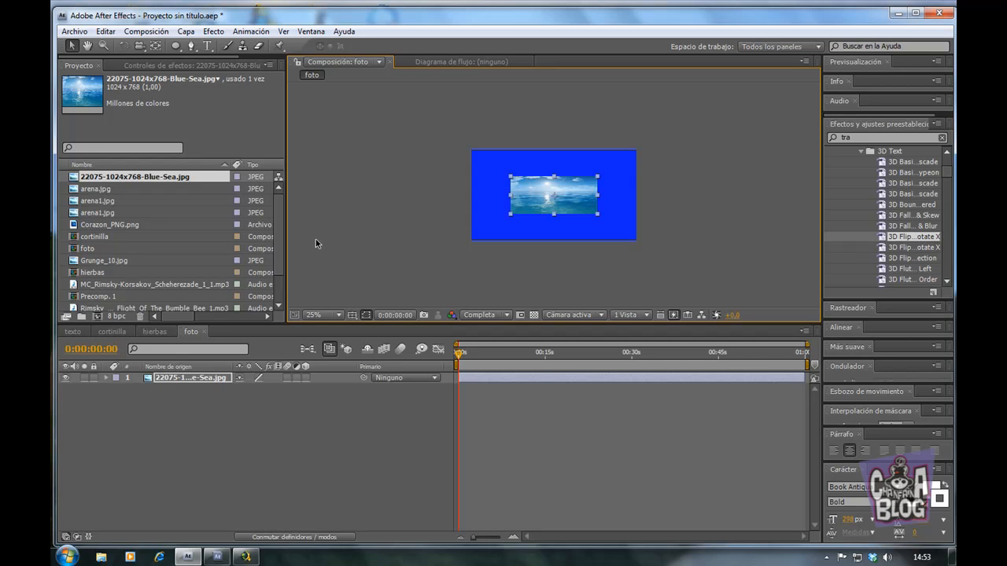
{"action": "key", "text": "slash"}
{"action": "scroll", "coordinate": [315, 240], "scroll_direction": "down", "scroll_amount": 1}
{"action": "scroll", "coordinate": [316, 239], "scroll_direction": "up", "scroll_amount": 1}
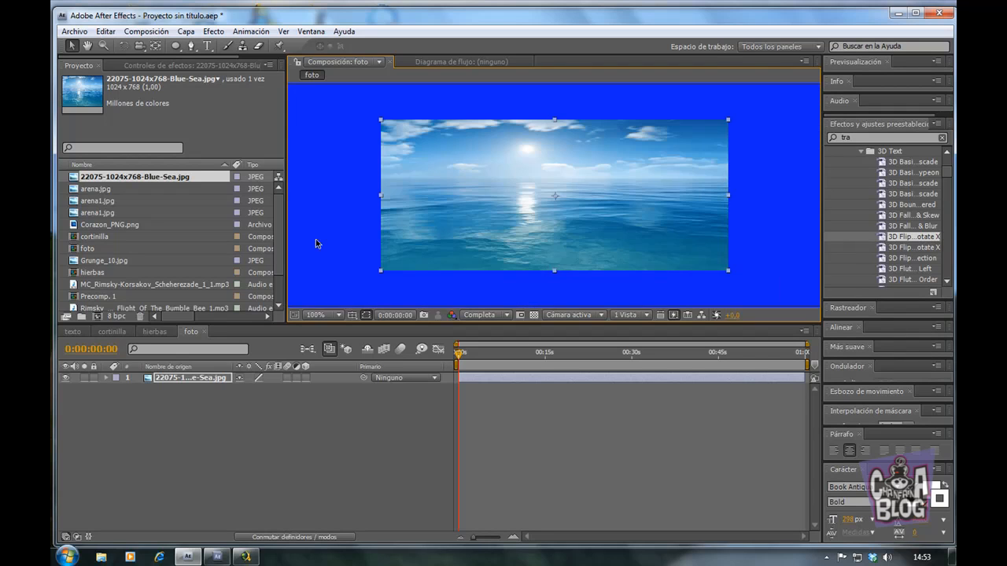
- Apply the Inglete y relieve layer style to the sea image layer and expand its settings
{"action": "left_click", "coordinate": [185, 31]}
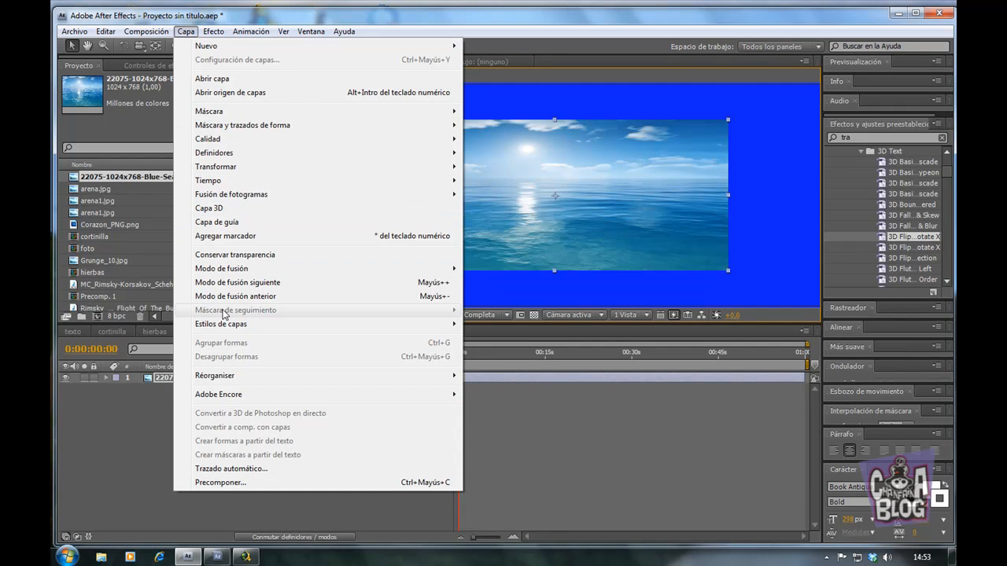
{"action": "mouse_move", "coordinate": [227, 326]}
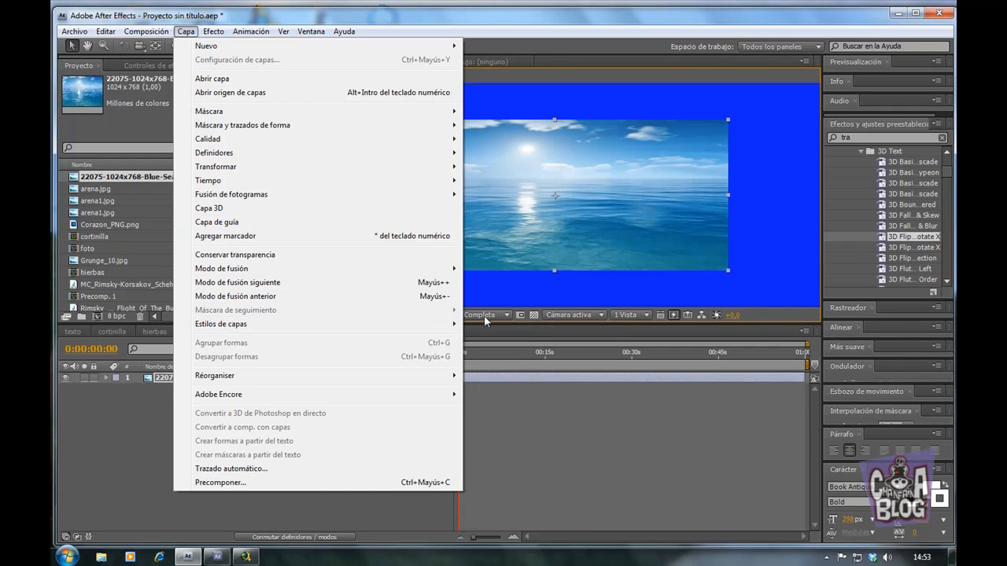
{"action": "mouse_move", "coordinate": [447, 326]}
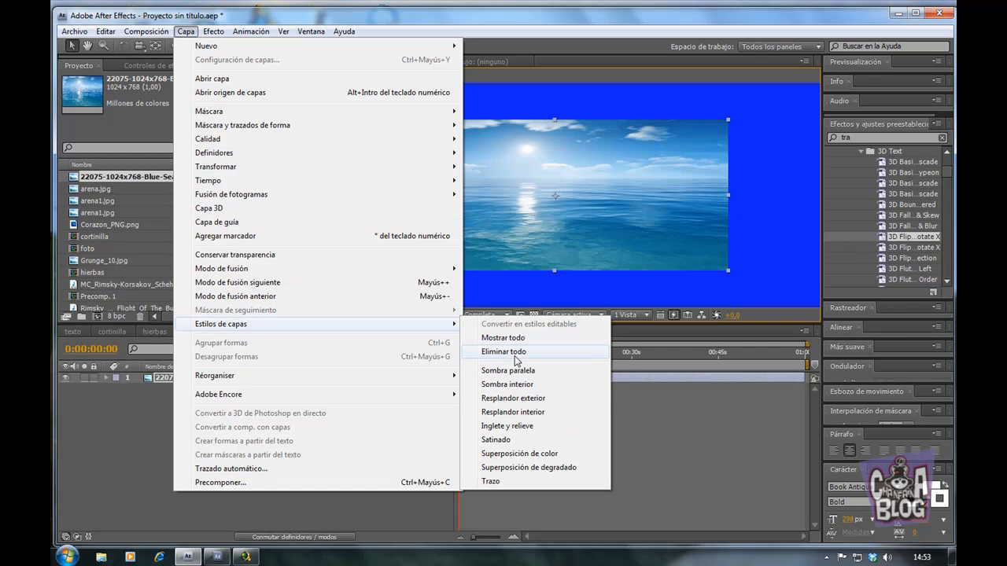
{"action": "left_click", "coordinate": [526, 426]}
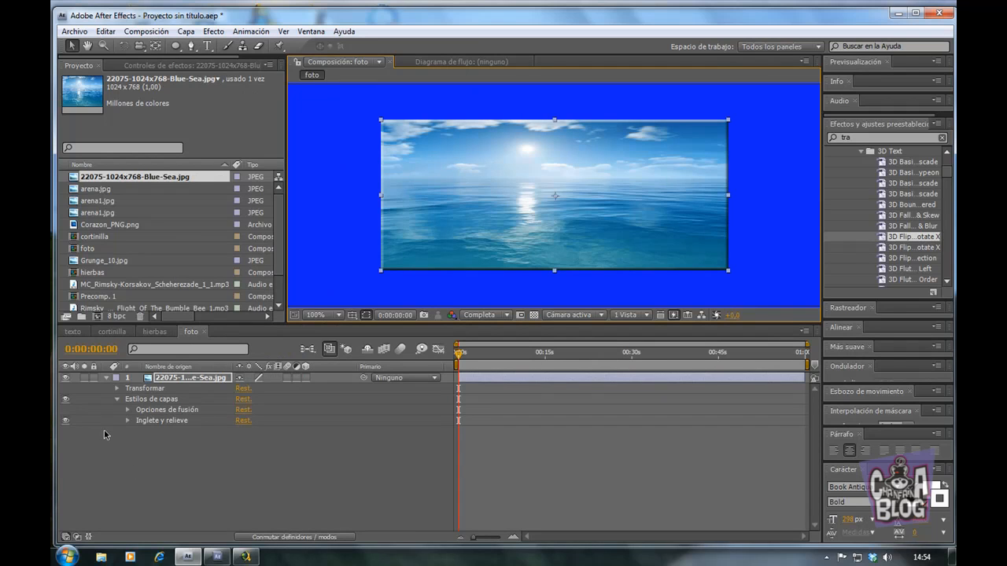
{"action": "left_click", "coordinate": [127, 421]}
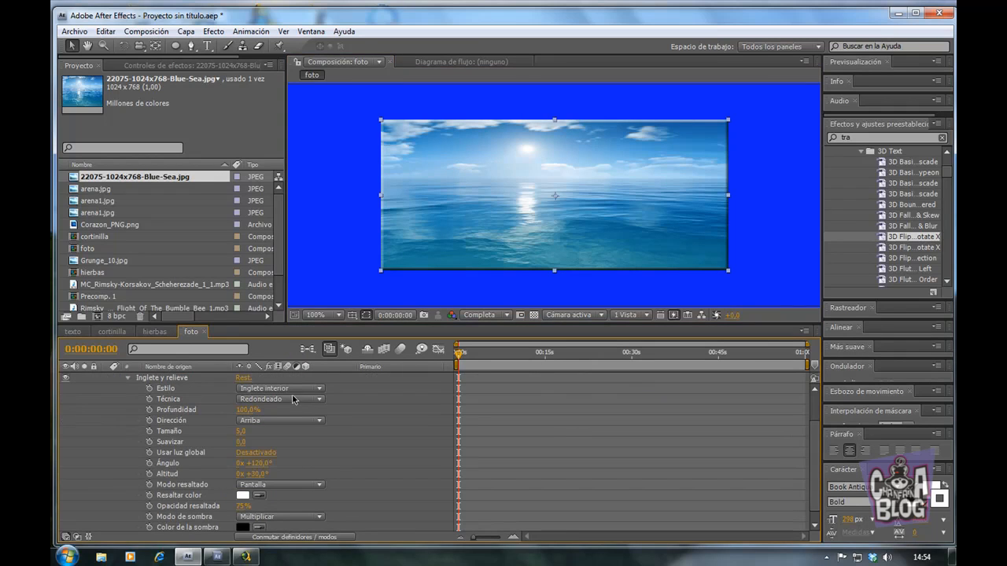
- Set the bevel's Estilo to Relieve acolchado after trying Relieve, and its Tamaño to 11
{"action": "left_click", "coordinate": [320, 390]}
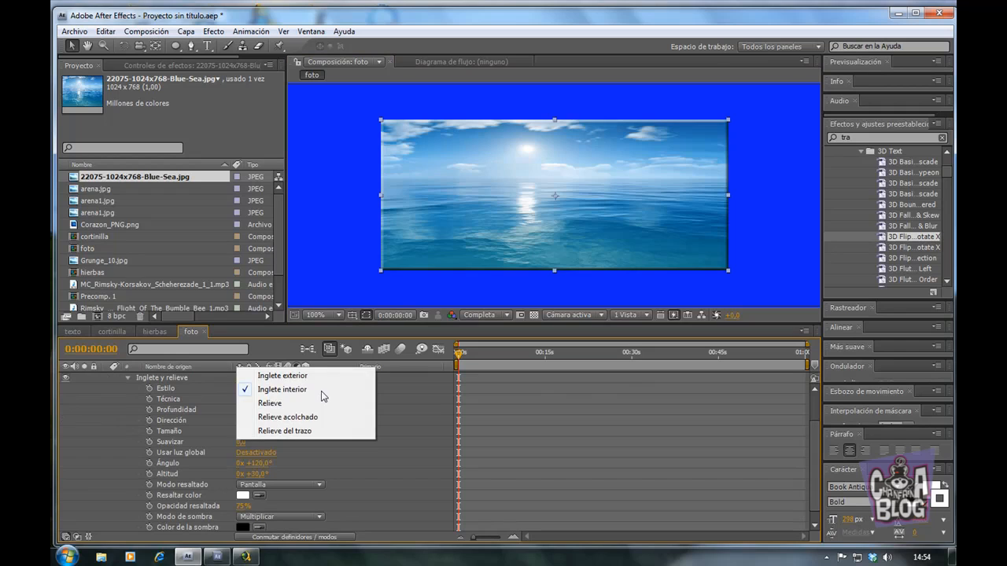
{"action": "left_click", "coordinate": [283, 404]}
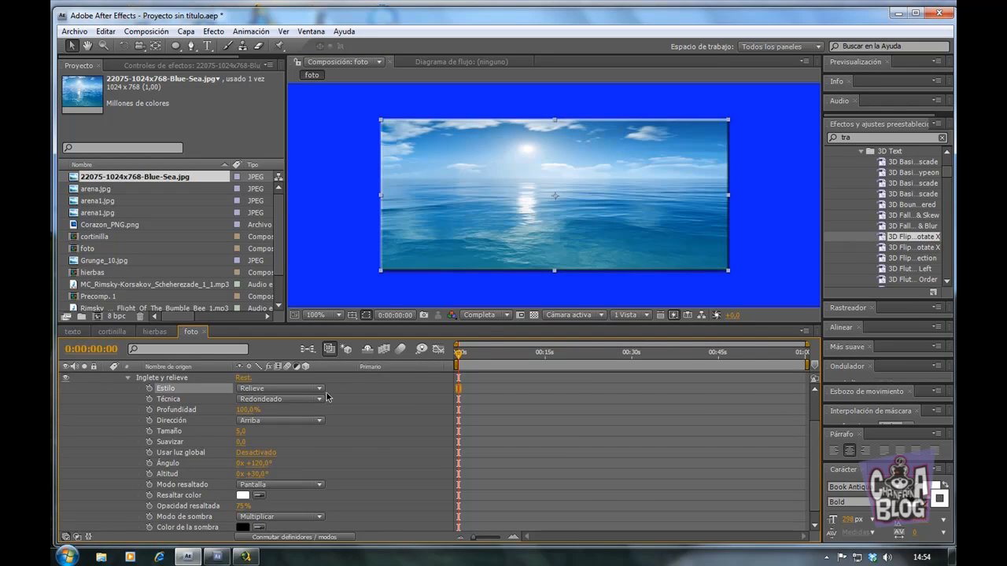
{"action": "left_click", "coordinate": [319, 391]}
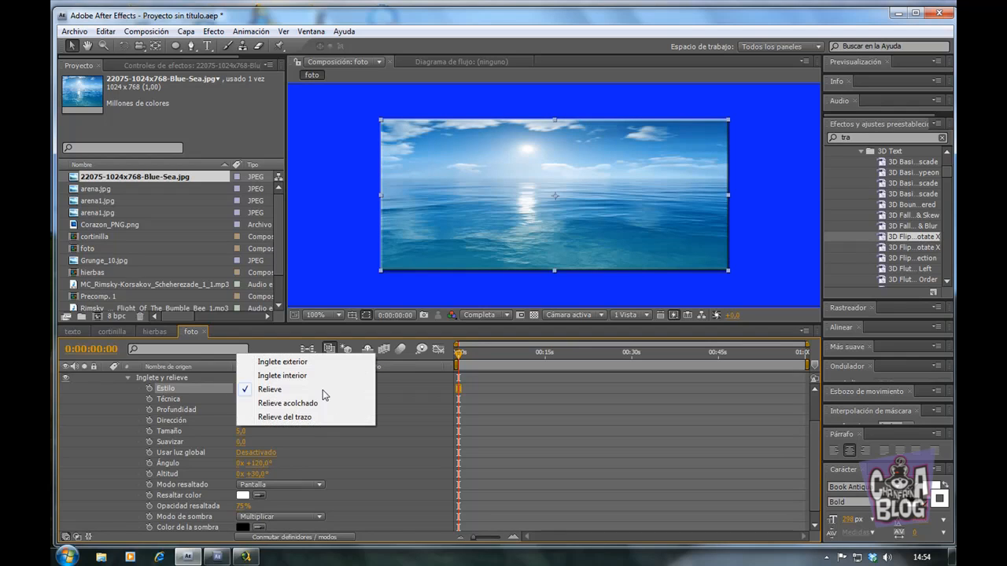
{"action": "left_click", "coordinate": [314, 404]}
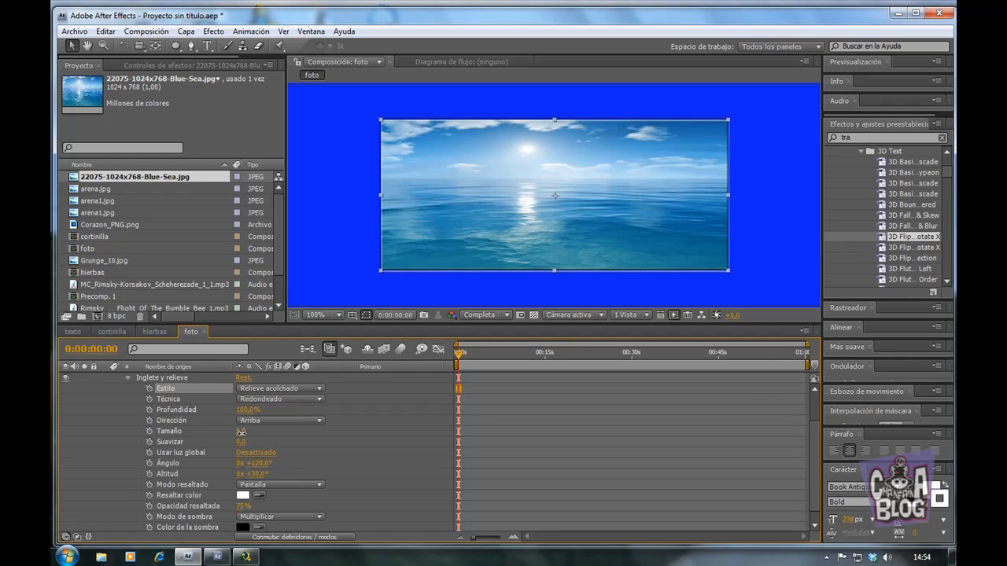
{"action": "left_click_drag", "start_coordinate": [242, 431], "coordinate": [244, 432]}
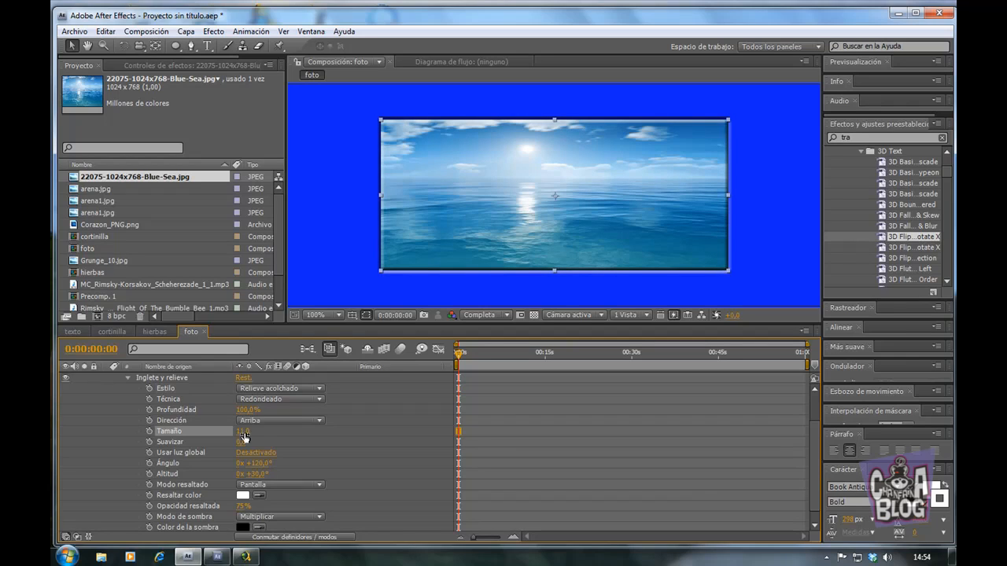
- Set the bevel's highlight color to near-black 020000 and its highlight opacity to 100%
{"action": "left_click", "coordinate": [242, 496]}
{"action": "left_click_drag", "start_coordinate": [258, 484], "coordinate": [319, 491]}
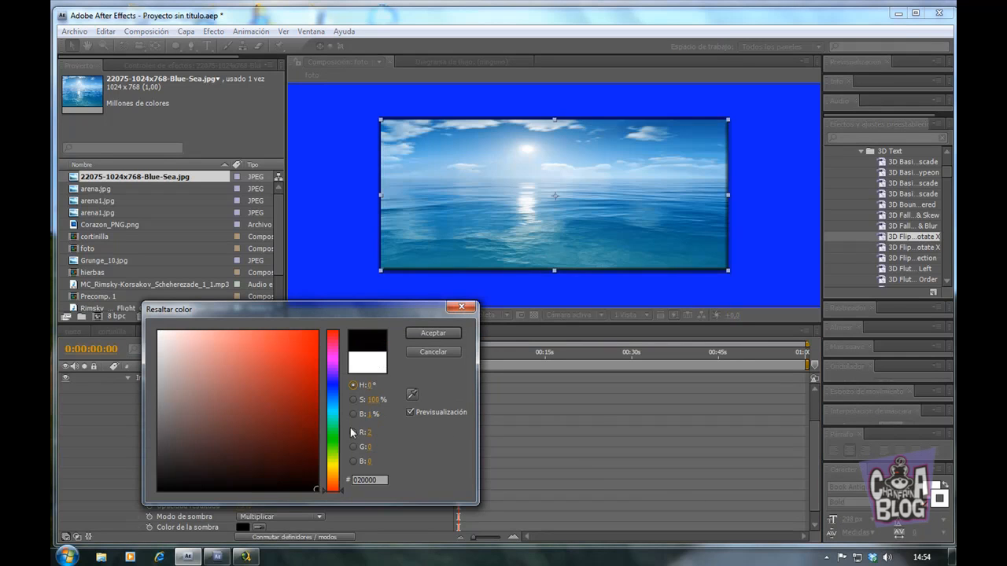
{"action": "left_click", "coordinate": [430, 333]}
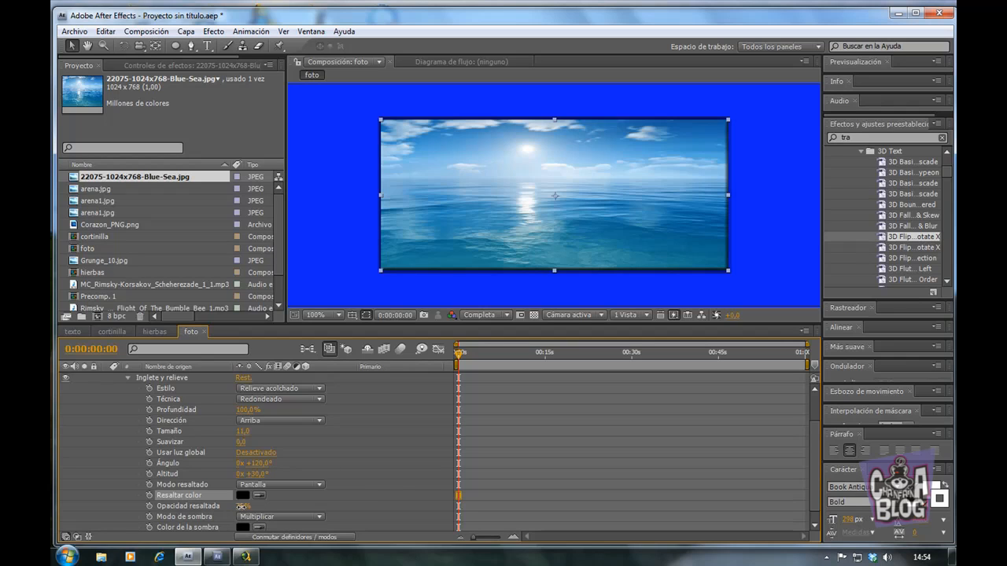
{"action": "left_click_drag", "start_coordinate": [240, 505], "coordinate": [260, 504]}
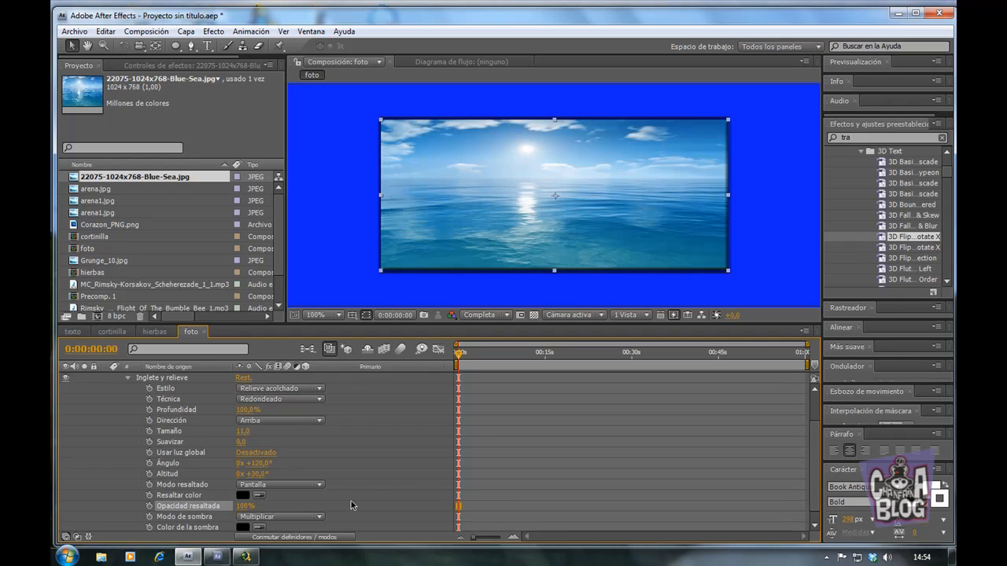
- Set the bevel's Opacidad de sombra to 100% and collapse the sea image layer's properties
{"action": "scroll", "coordinate": [351, 501], "scroll_direction": "down", "scroll_amount": 1}
{"action": "left_click_drag", "start_coordinate": [240, 525], "coordinate": [256, 527]}
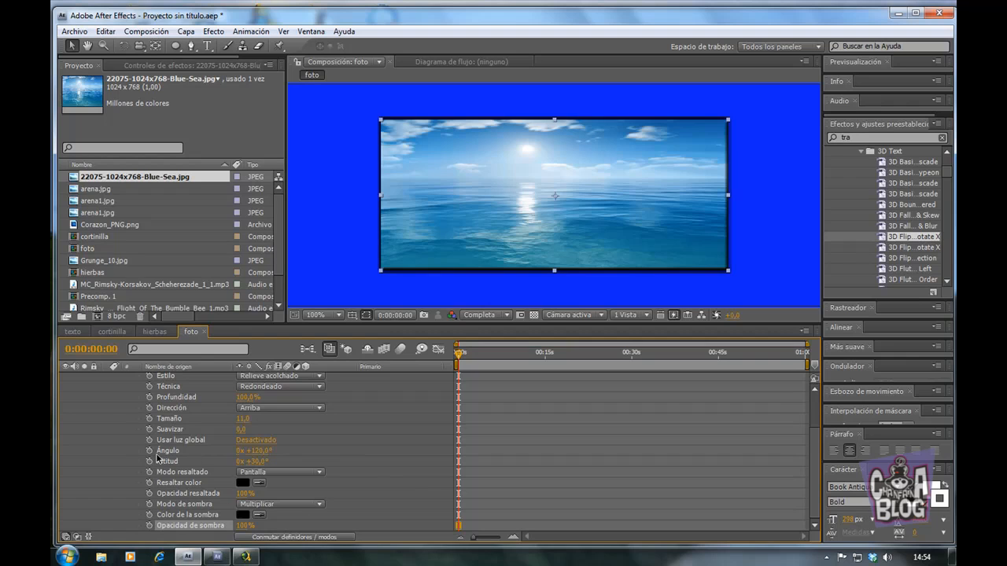
{"action": "scroll", "coordinate": [126, 425], "scroll_direction": "up", "scroll_amount": 3}
{"action": "left_click", "coordinate": [129, 420]}
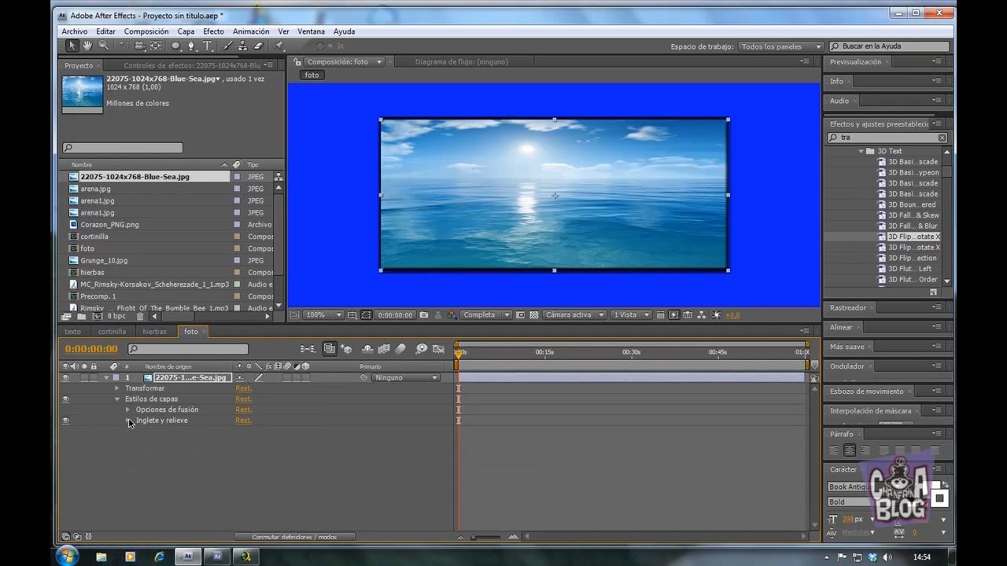
{"action": "left_click", "coordinate": [106, 377]}
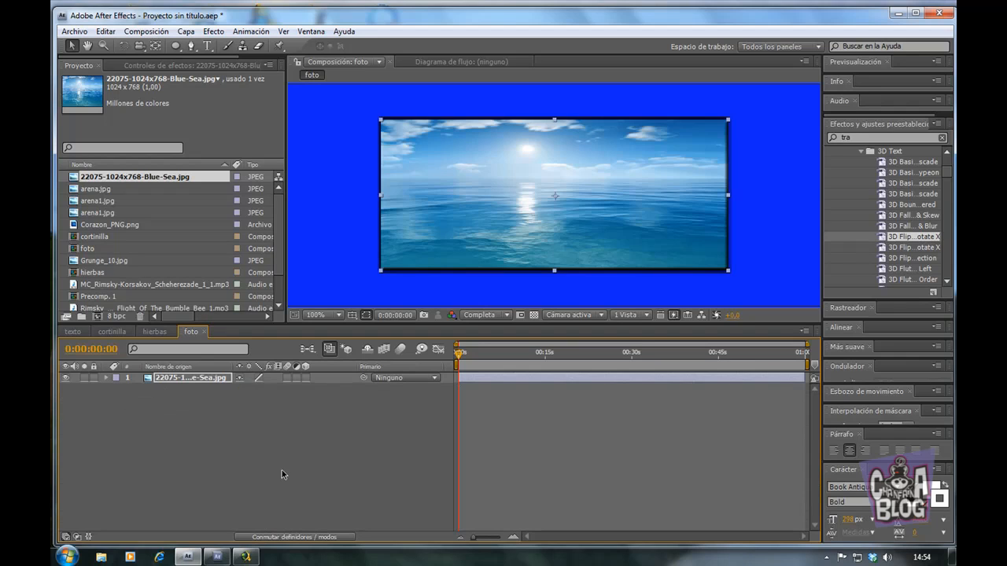
- Apply the Barrido lineal transition effect to the sea image layer
{"action": "left_click", "coordinate": [263, 463]}
{"action": "left_click", "coordinate": [203, 379]}
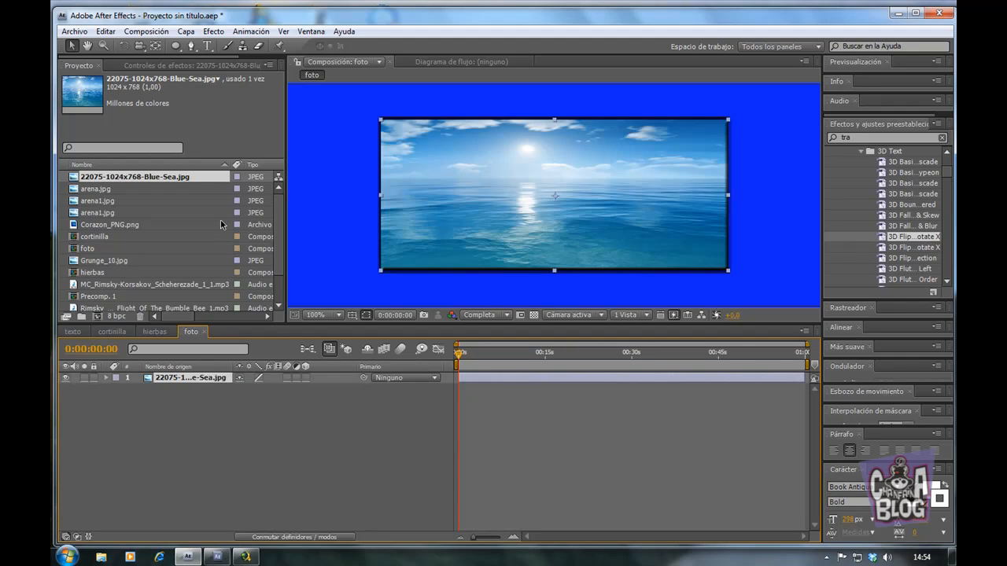
{"action": "left_click", "coordinate": [224, 34]}
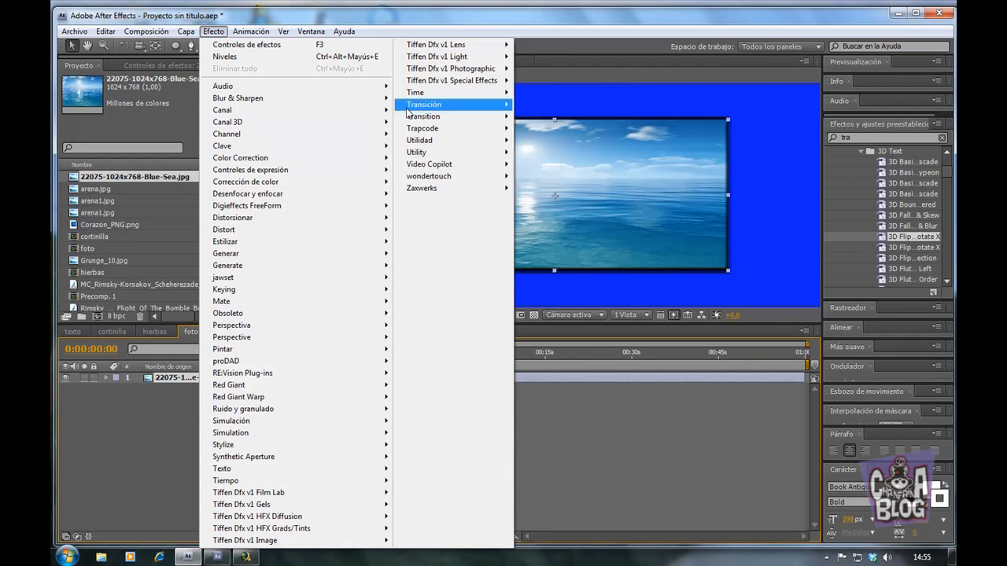
{"action": "mouse_move", "coordinate": [416, 109]}
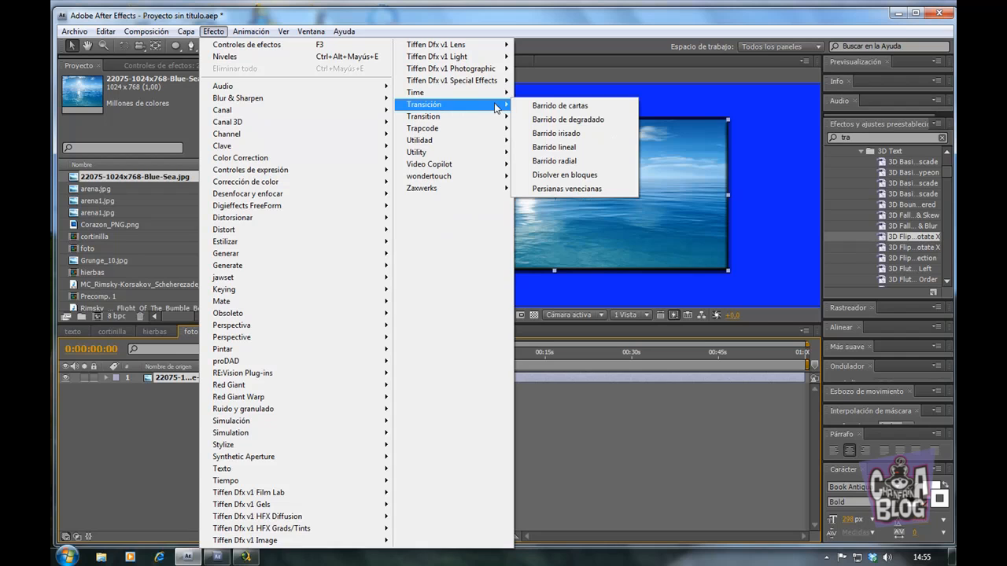
{"action": "left_click", "coordinate": [561, 147]}
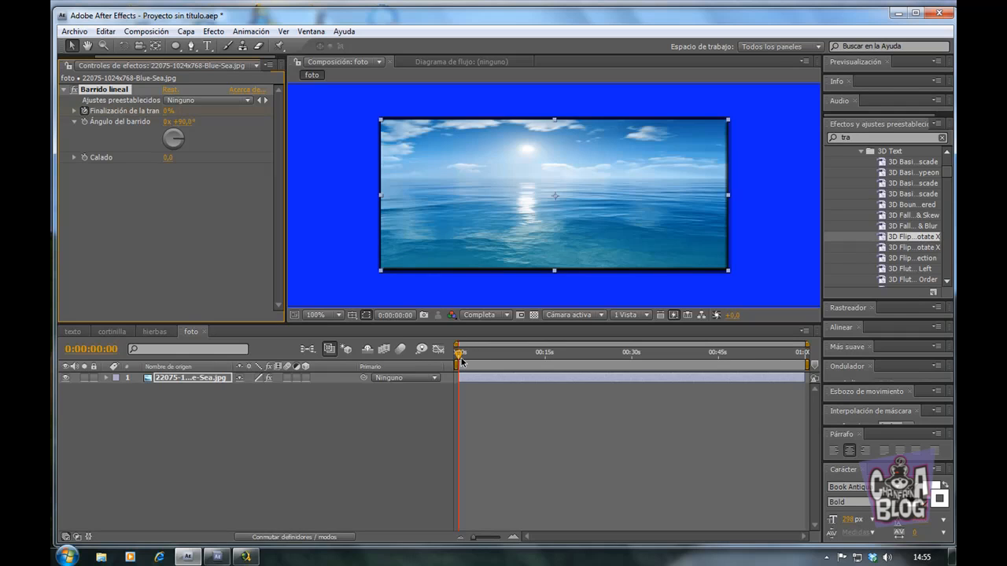
- Keyframe the linear wipe's transition completion at 100% at 0:00:50:00
{"action": "left_click_drag", "start_coordinate": [460, 356], "coordinate": [748, 366]}
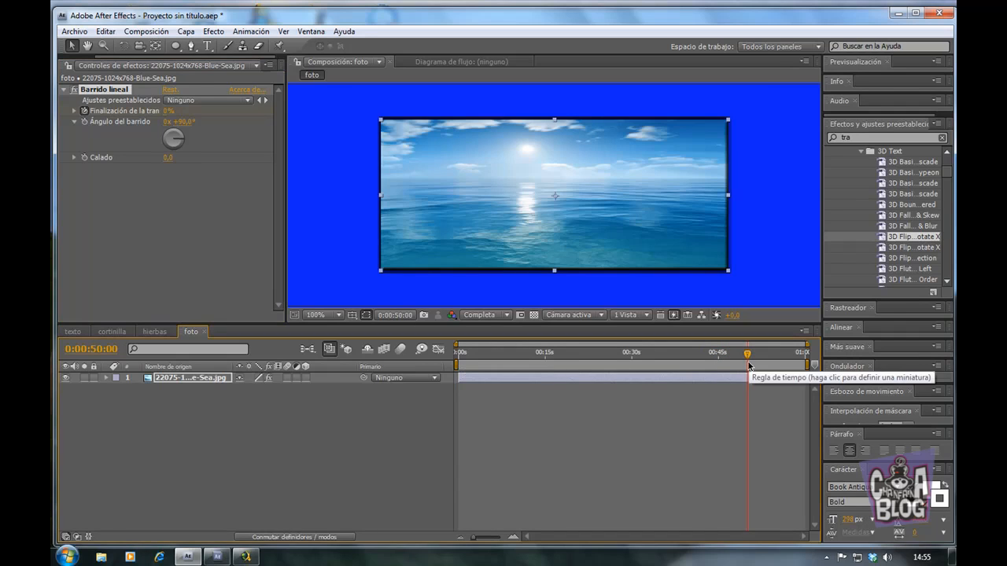
{"action": "left_click", "coordinate": [167, 112]}
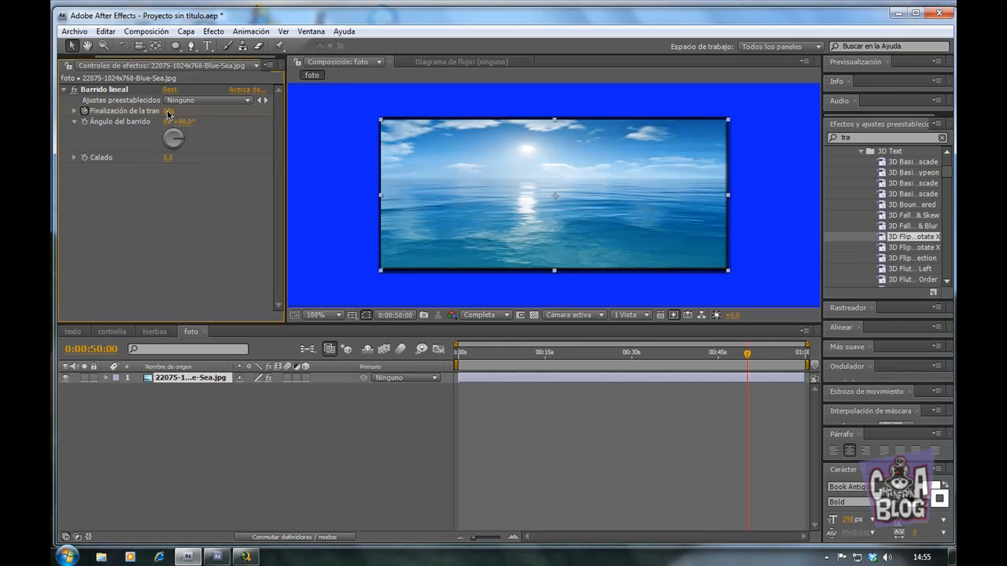
{"action": "left_click", "coordinate": [167, 112]}
{"action": "type", "text": "100"}
- Set the linear wipe's Calado to 20 and return the playhead to 0:00:00:00
{"action": "left_click", "coordinate": [166, 158]}
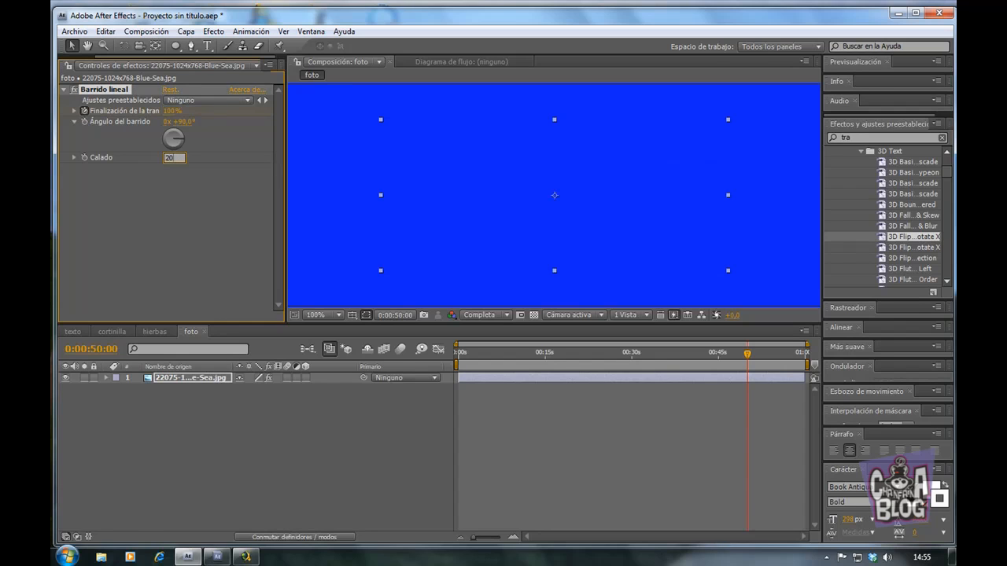
{"action": "left_click", "coordinate": [213, 186]}
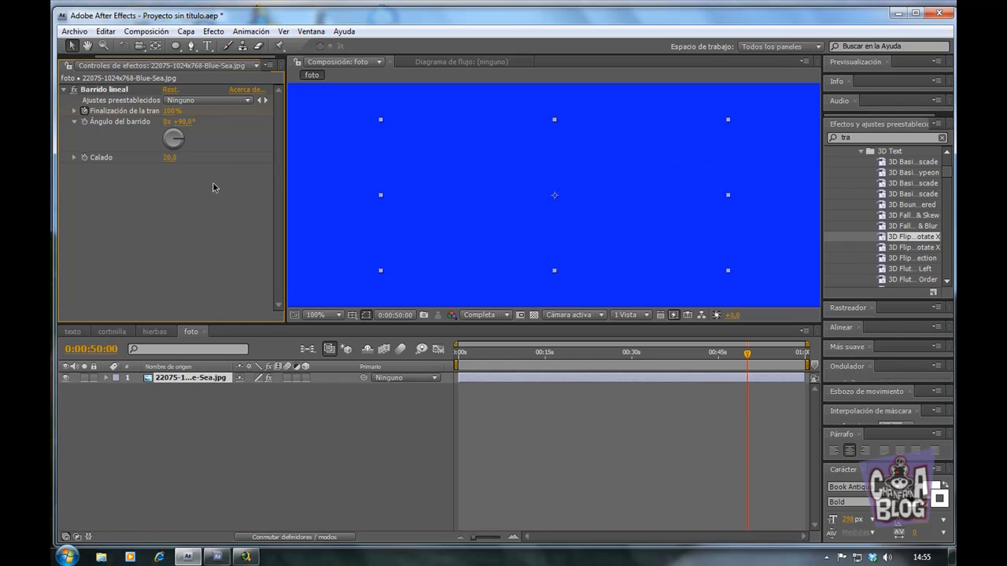
{"action": "left_click", "coordinate": [746, 361]}
{"action": "left_click_drag", "start_coordinate": [744, 361], "coordinate": [458, 361]}
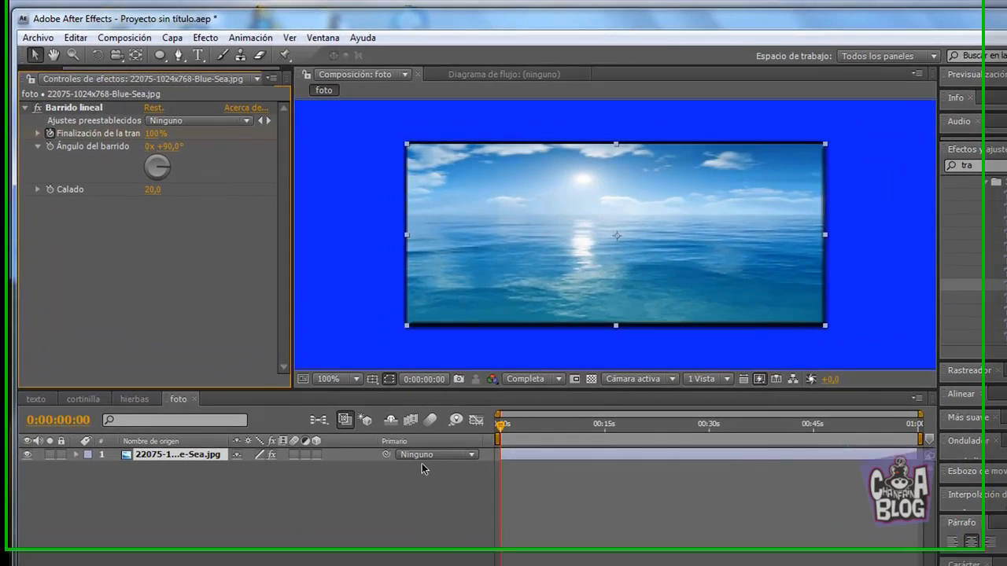
{"action": "left_click_drag", "start_coordinate": [500, 467], "coordinate": [479, 513]}
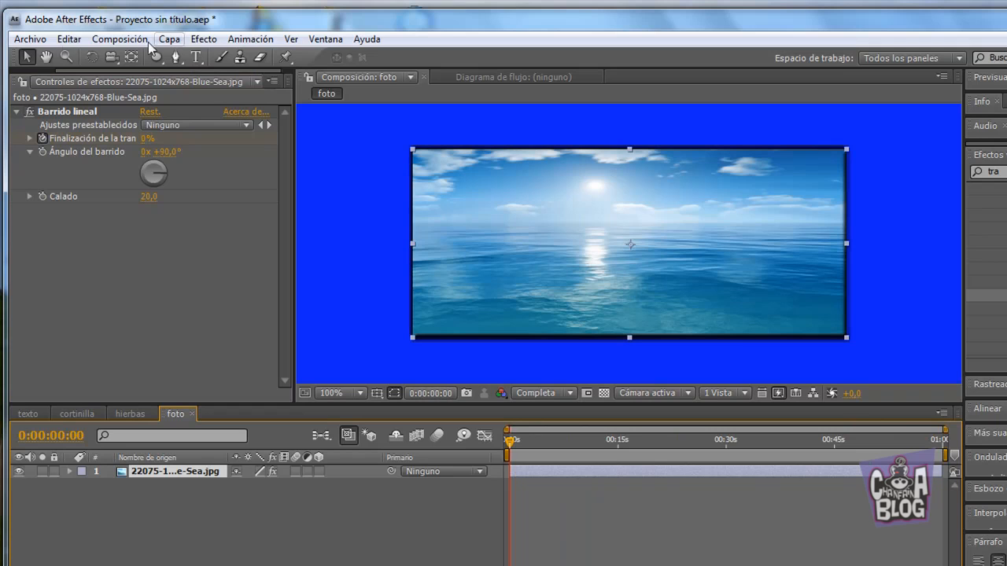
- Create a 1050 x 576 composition named con foto
{"action": "left_click", "coordinate": [120, 41]}
{"action": "left_click", "coordinate": [130, 57]}
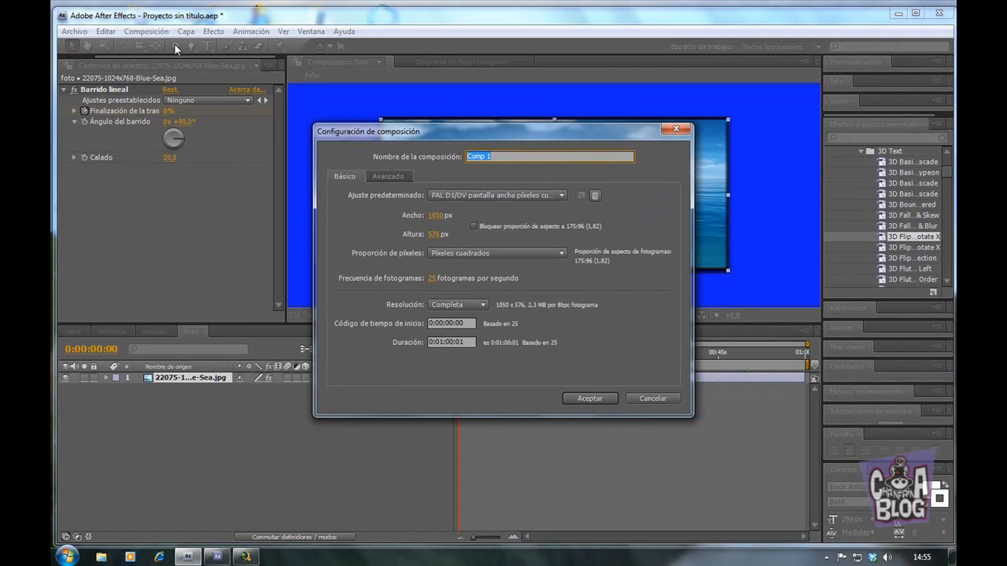
{"action": "type", "text": "C"}
{"action": "left_click", "coordinate": [602, 398]}
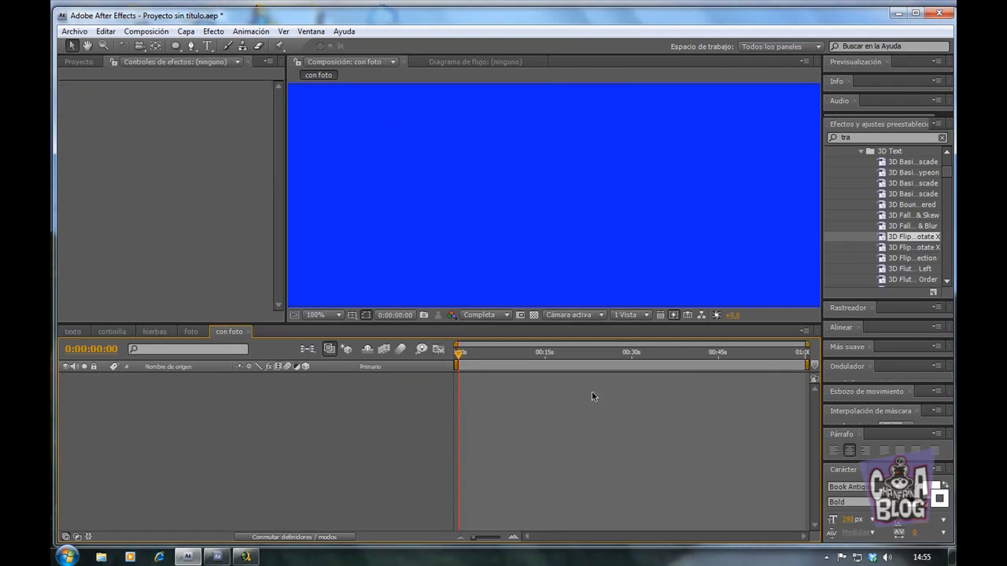
- Add the foto composition to con foto with cortinilla below it, and hide both layers
{"action": "left_click", "coordinate": [82, 61]}
{"action": "left_click_drag", "start_coordinate": [118, 228], "coordinate": [127, 382]}
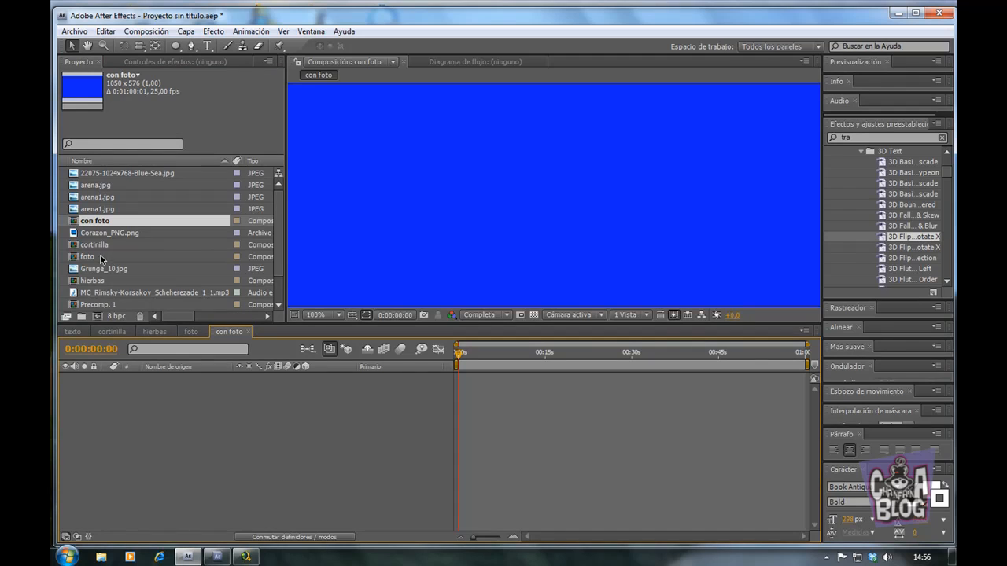
{"action": "left_click_drag", "start_coordinate": [92, 260], "coordinate": [103, 389]}
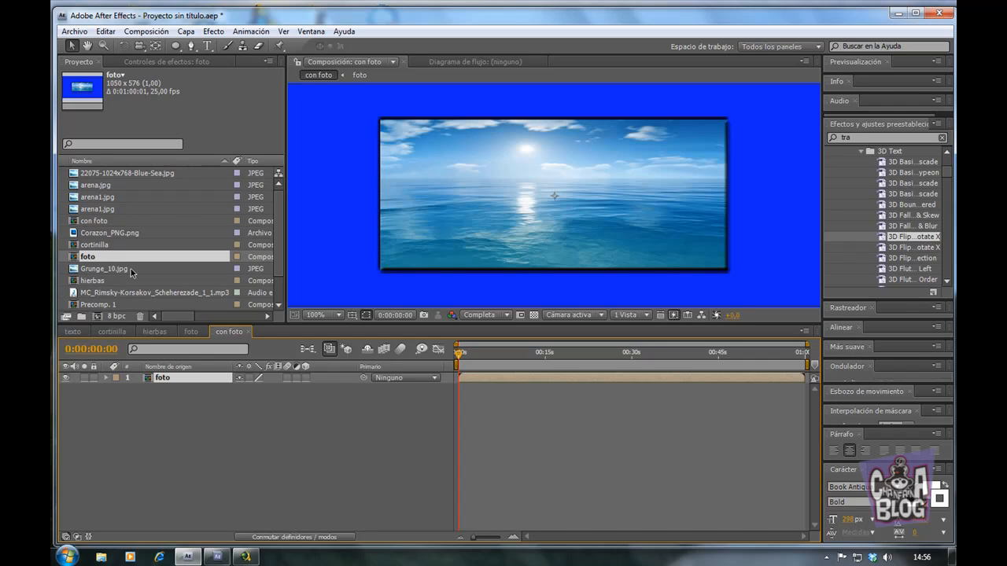
{"action": "left_click", "coordinate": [96, 245]}
{"action": "left_click_drag", "start_coordinate": [112, 335], "coordinate": [106, 392]}
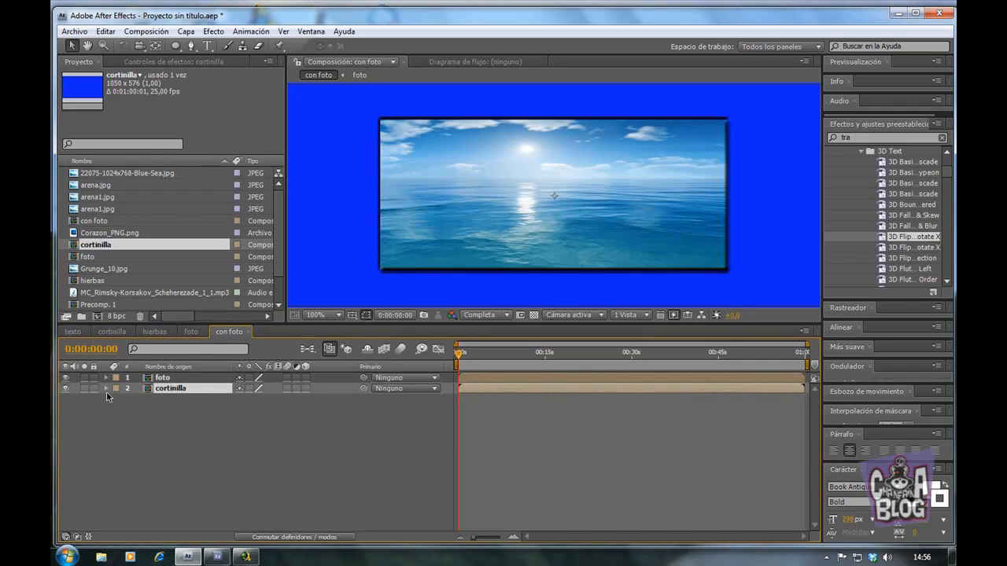
{"action": "left_click", "coordinate": [66, 389]}
{"action": "left_click", "coordinate": [66, 378]}
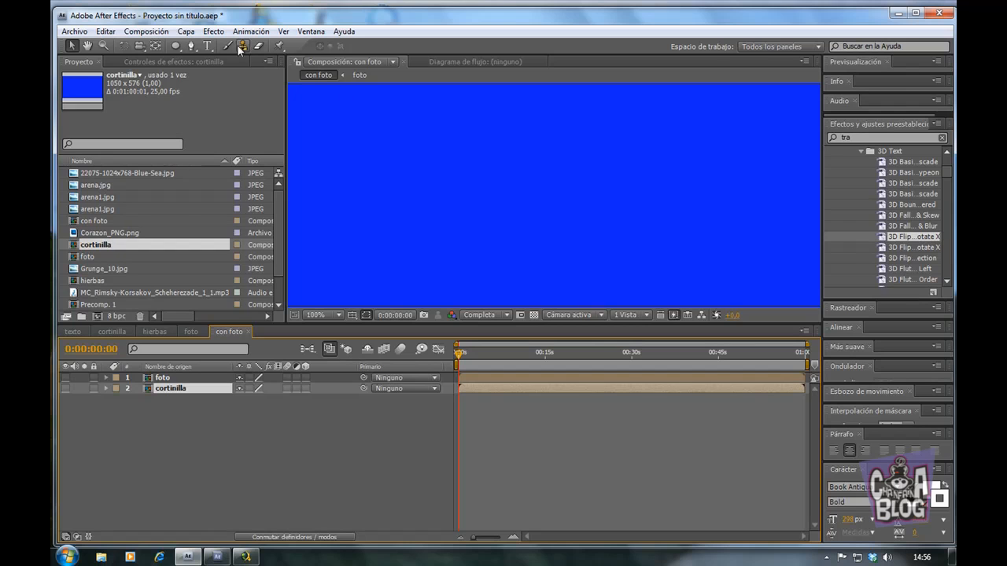
- Create a new white 1050 x 576 solid in con foto
{"action": "left_click", "coordinate": [187, 32]}
{"action": "mouse_move", "coordinate": [209, 45]}
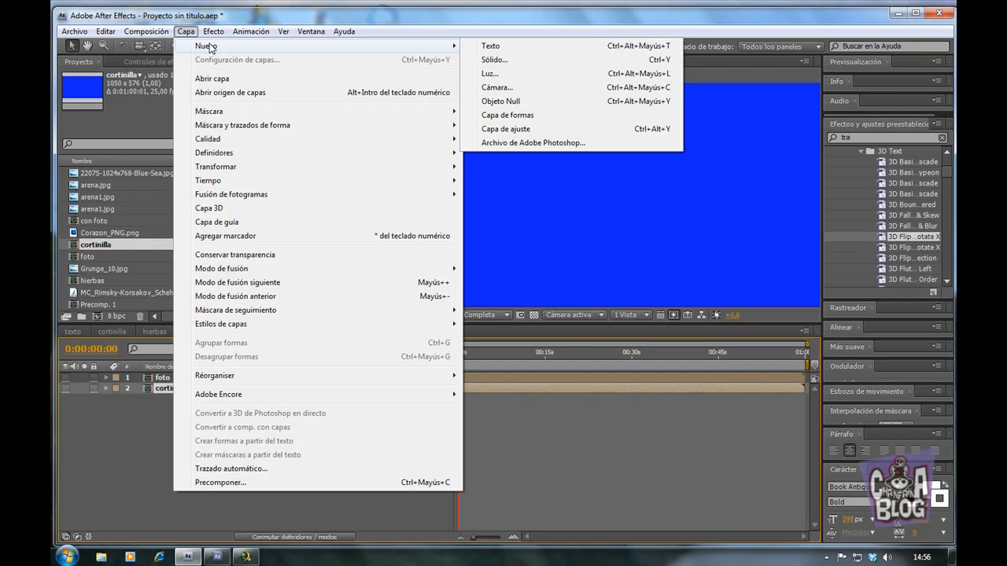
{"action": "left_click", "coordinate": [483, 59]}
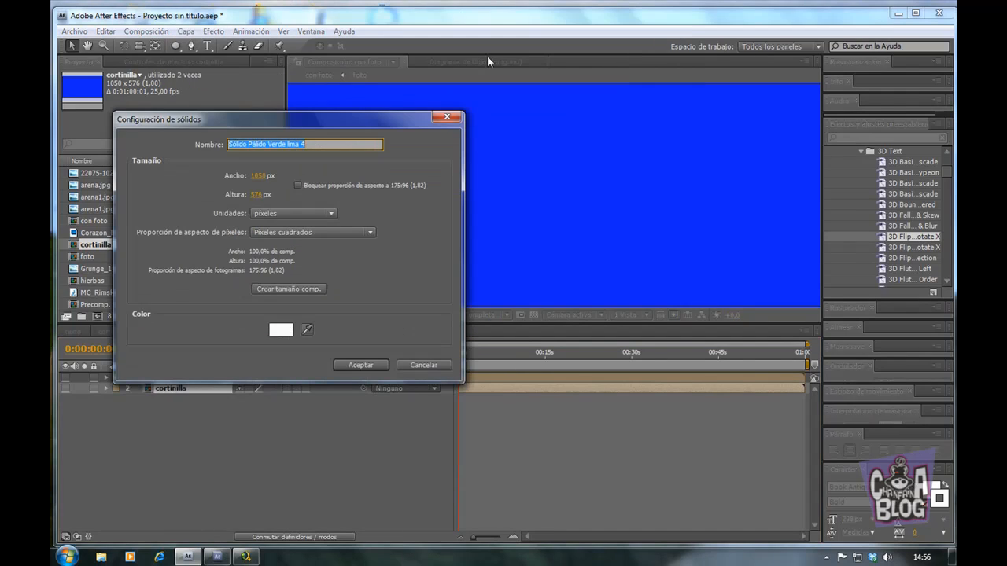
{"action": "left_click", "coordinate": [362, 365]}
- Apply Trapcode Form to the new solid and collapse its Preview and Settings groups
{"action": "left_click", "coordinate": [213, 32]}
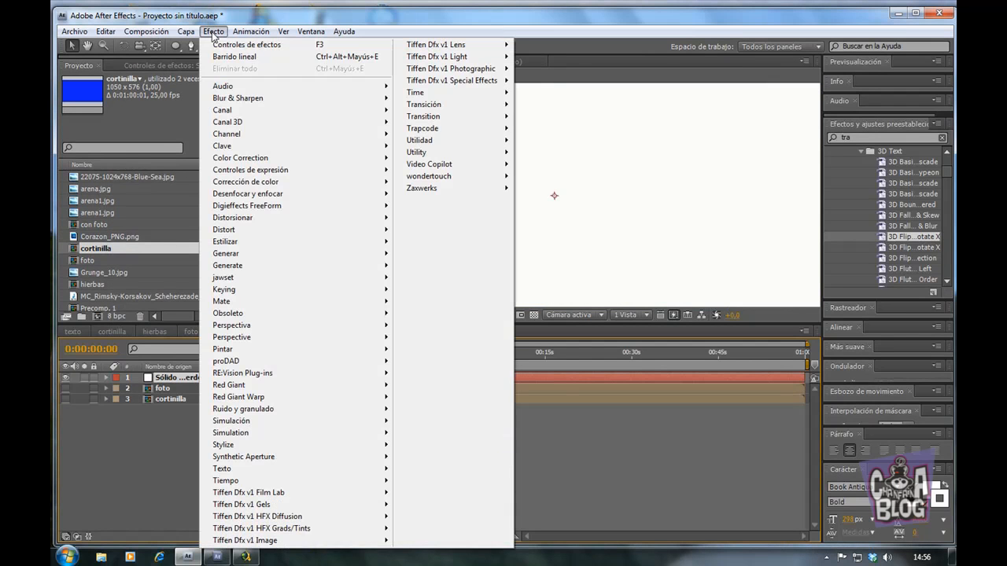
{"action": "mouse_move", "coordinate": [475, 131]}
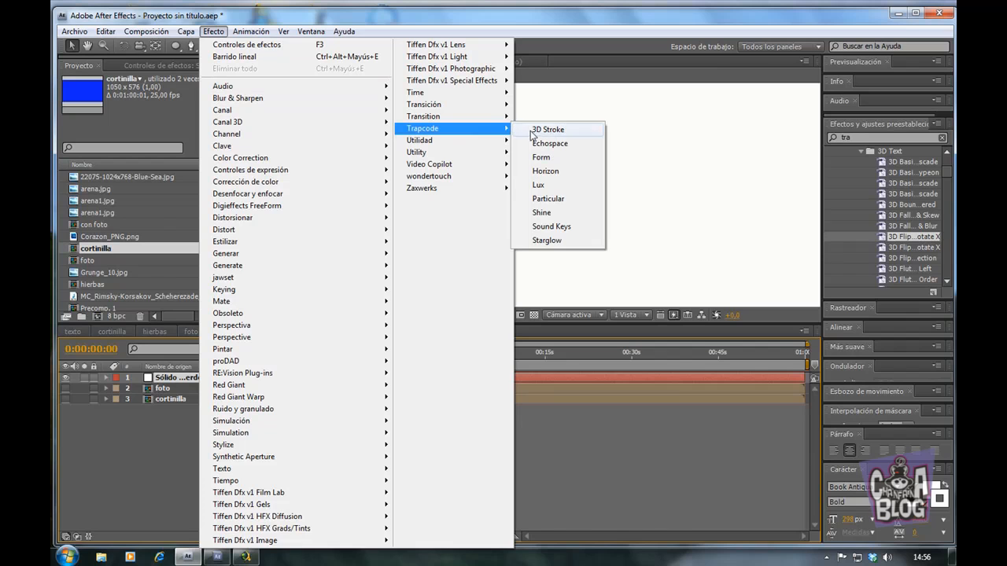
{"action": "left_click", "coordinate": [539, 159]}
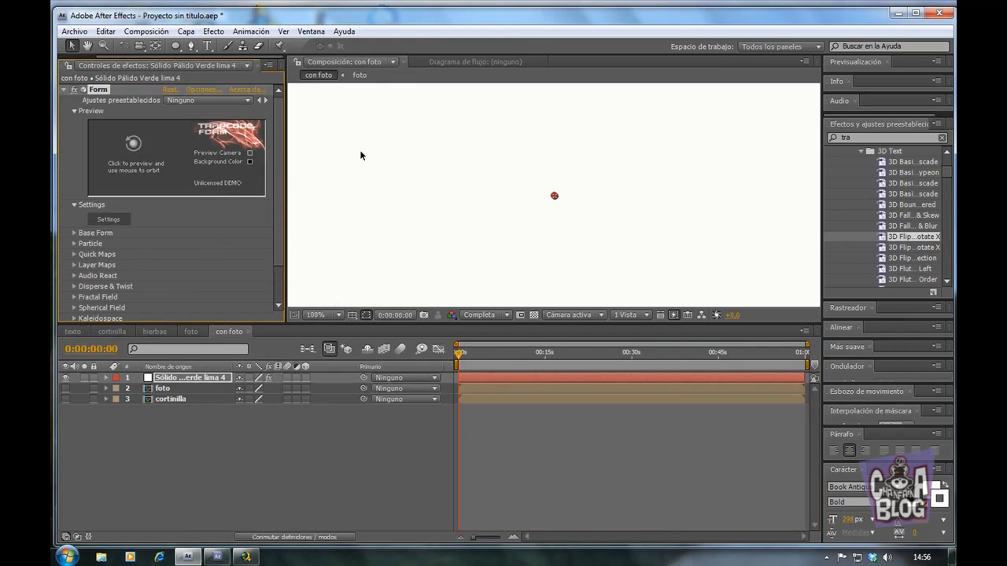
{"action": "left_click", "coordinate": [73, 112]}
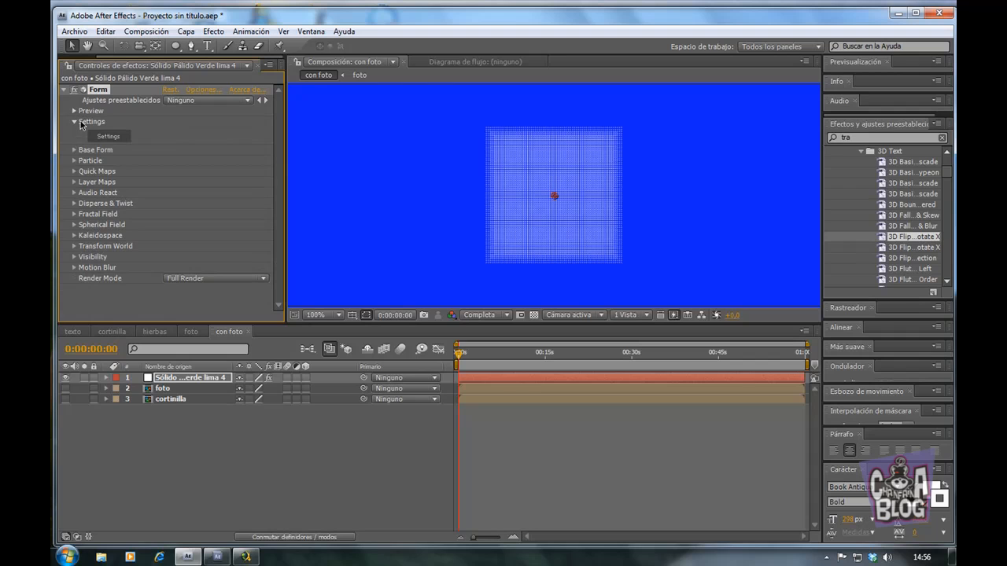
{"action": "left_click", "coordinate": [73, 121]}
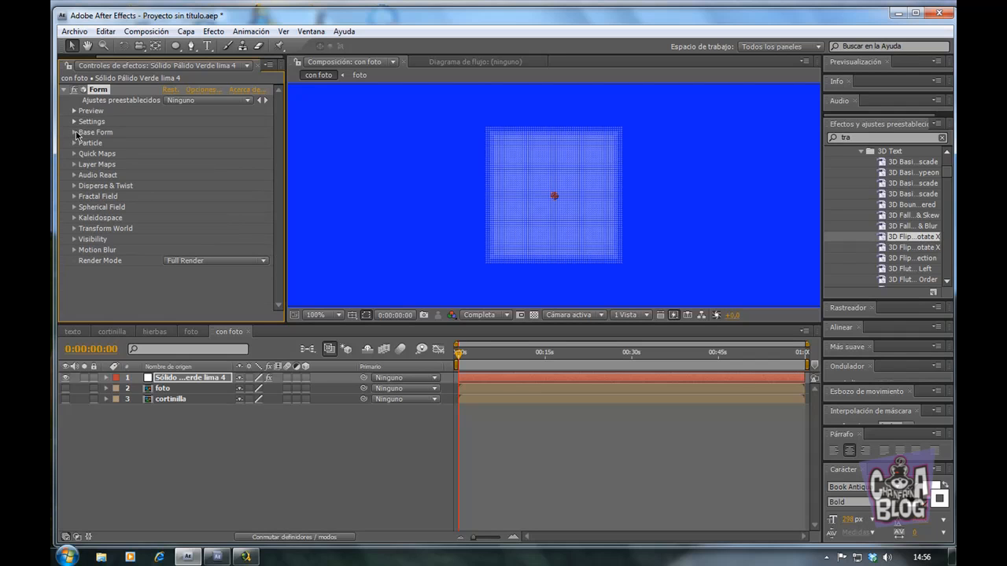
- Set the Base Form's Size X to 1050 and Size Y to 576
{"action": "left_click", "coordinate": [75, 133]}
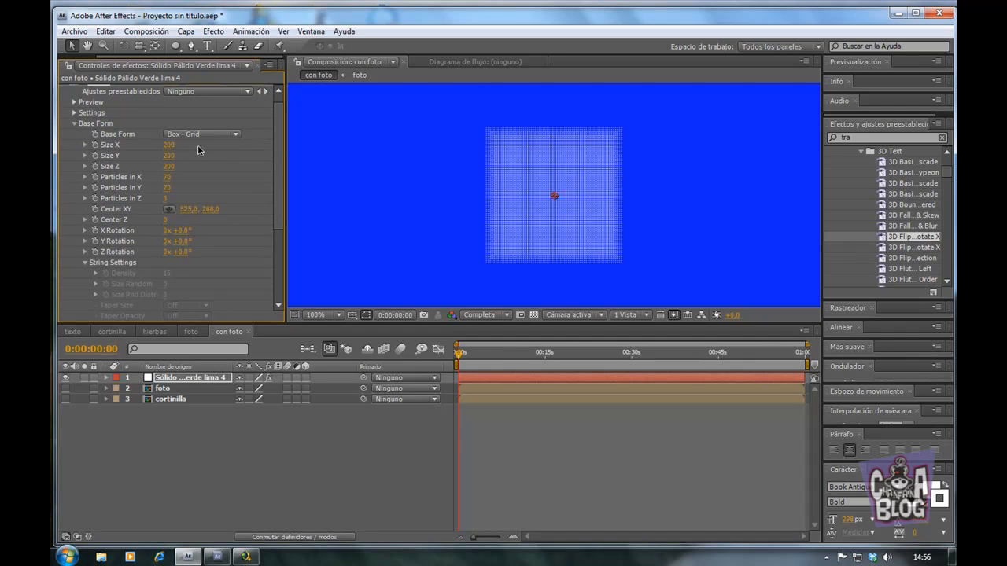
{"action": "left_click", "coordinate": [168, 146]}
{"action": "type", "text": "1050"}
{"action": "left_click", "coordinate": [173, 156]}
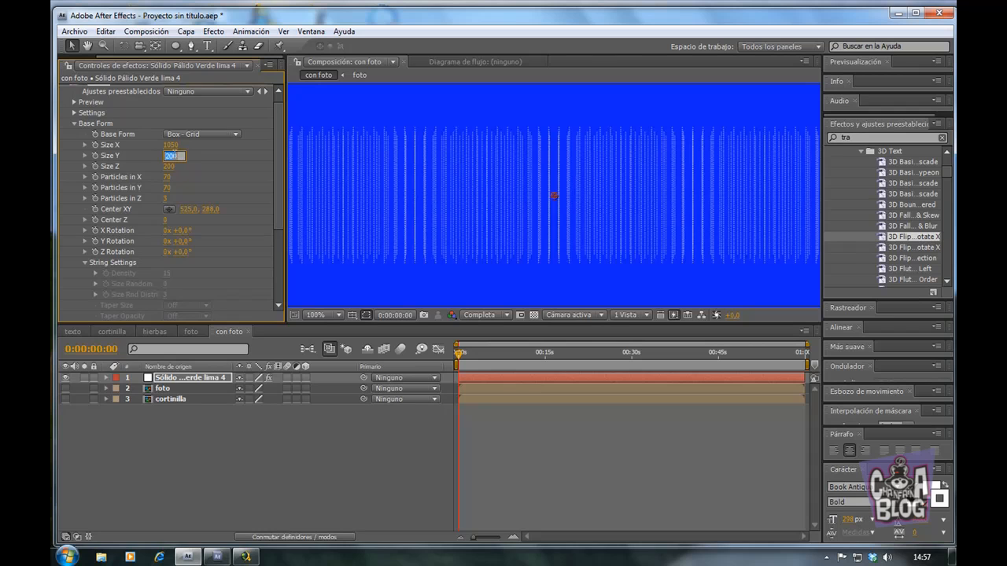
{"action": "type", "text": "576"}
- Set the Base Form's particles to 1050 in X, 576 in Y and 1 in Z, and collapse the group
{"action": "left_click", "coordinate": [168, 179]}
{"action": "type", "text": "10"}
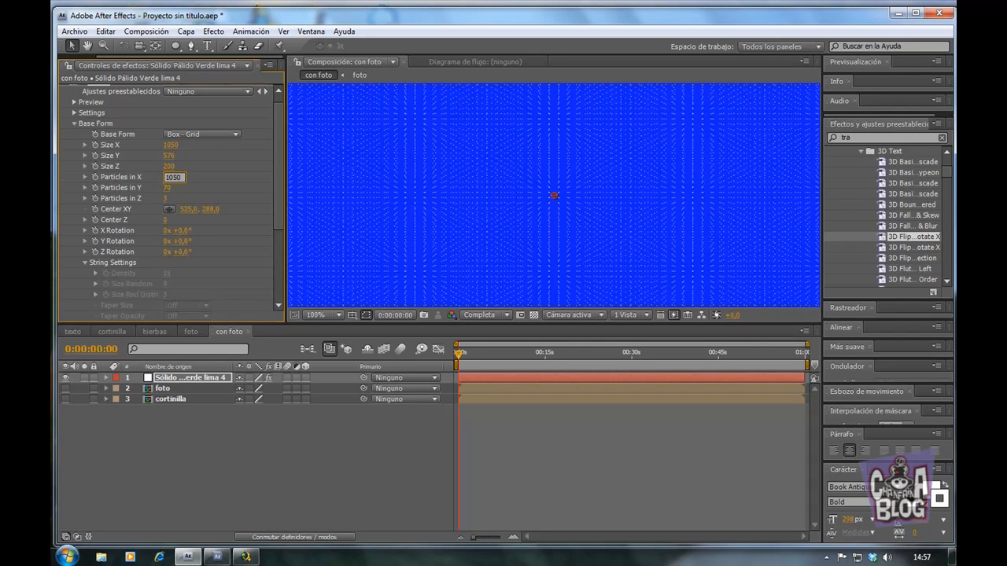
{"action": "left_click", "coordinate": [166, 188]}
{"action": "type", "text": "576"}
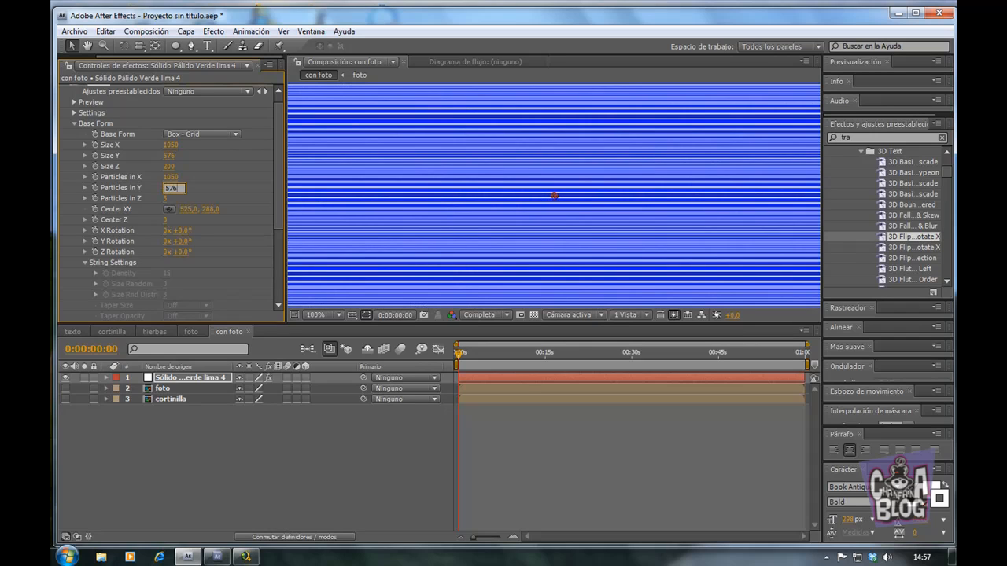
{"action": "left_click", "coordinate": [167, 201]}
{"action": "type", "text": "1"}
{"action": "left_click", "coordinate": [73, 164]}
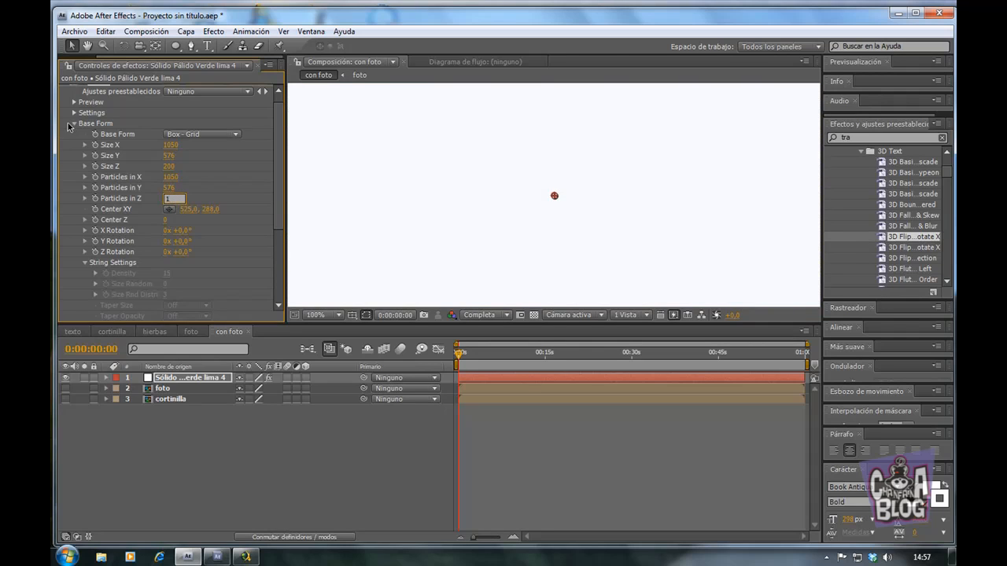
{"action": "left_click", "coordinate": [74, 124]}
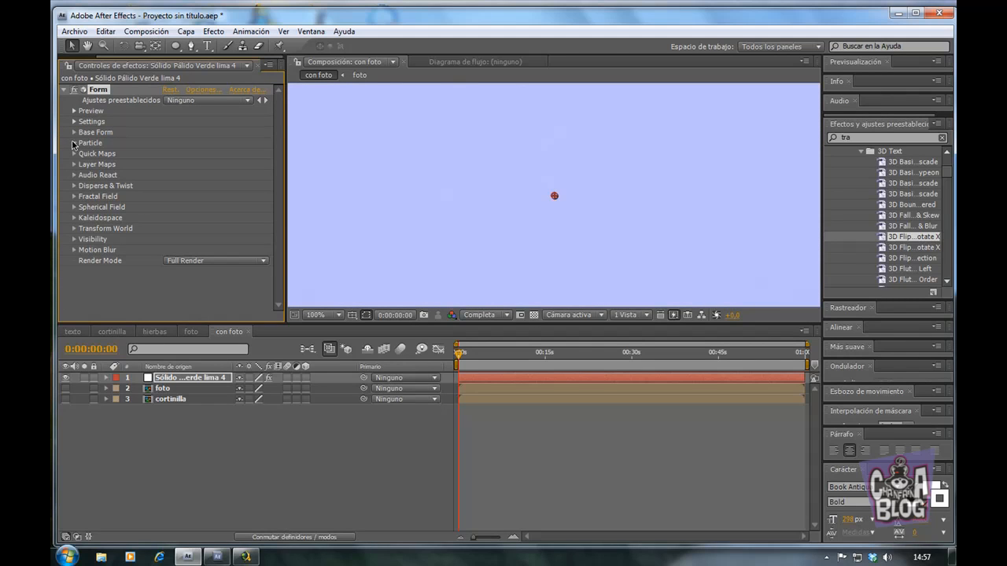
- Set the particles' Sphere Feather to 0, choose their Transfer Mode, and collapse the Particle group
{"action": "left_click", "coordinate": [74, 143]}
{"action": "left_click", "coordinate": [168, 165]}
{"action": "type", "text": "0"}
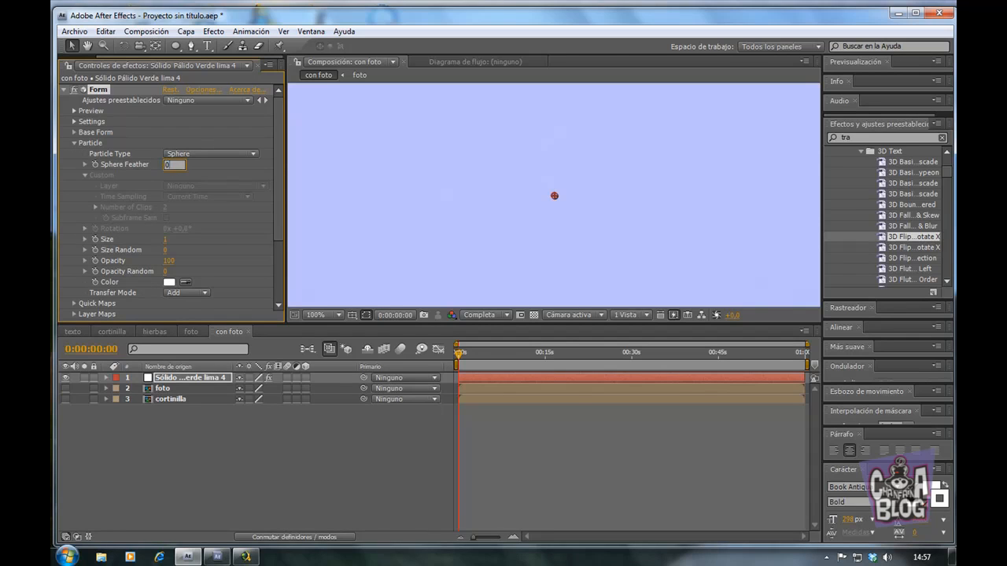
{"action": "left_click", "coordinate": [205, 296]}
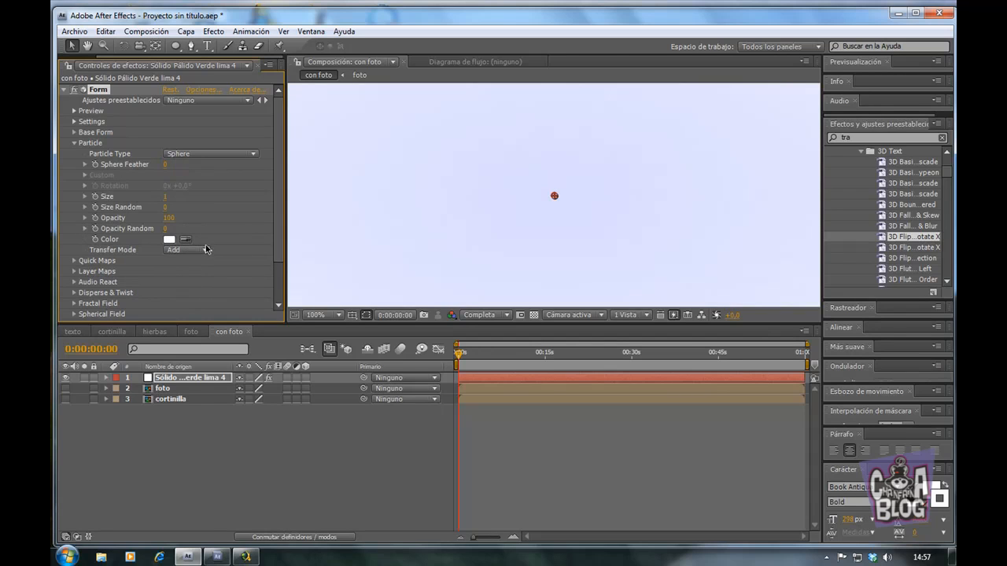
{"action": "left_click", "coordinate": [206, 251]}
{"action": "left_click", "coordinate": [205, 240]}
{"action": "left_click", "coordinate": [74, 142]}
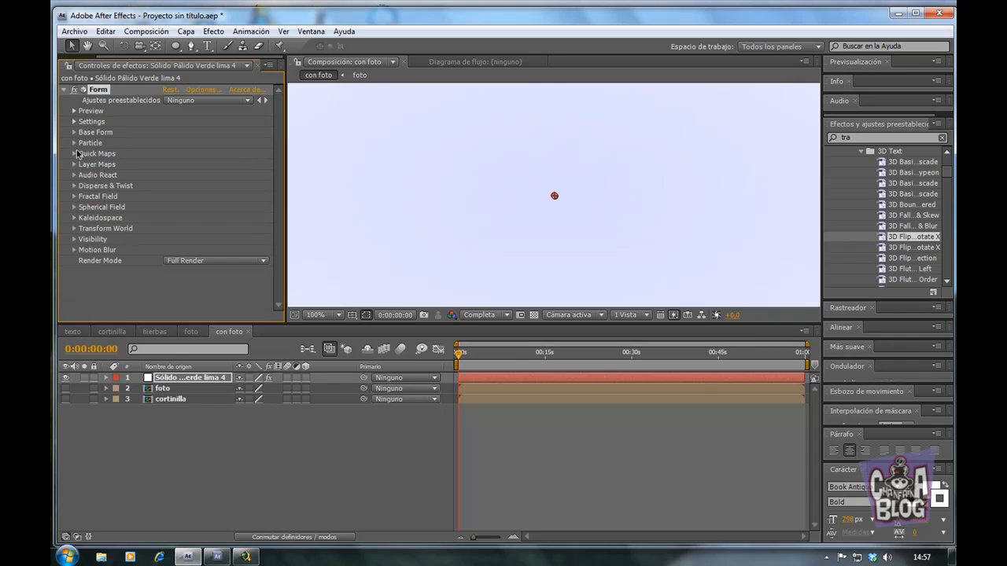
- Assign the foto layer as the source of Form's Color and Alpha layer map
{"action": "left_click", "coordinate": [74, 143]}
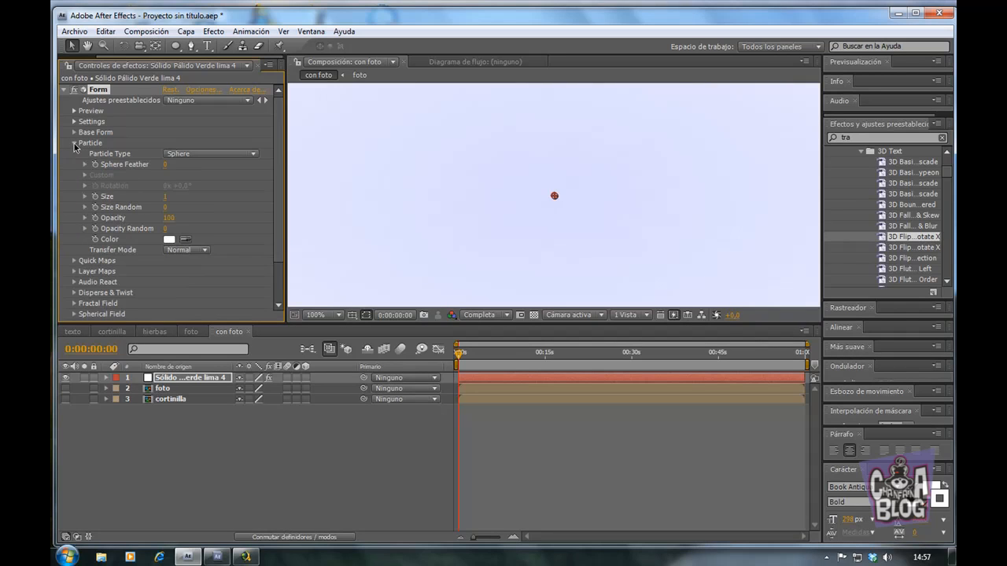
{"action": "left_click", "coordinate": [74, 143]}
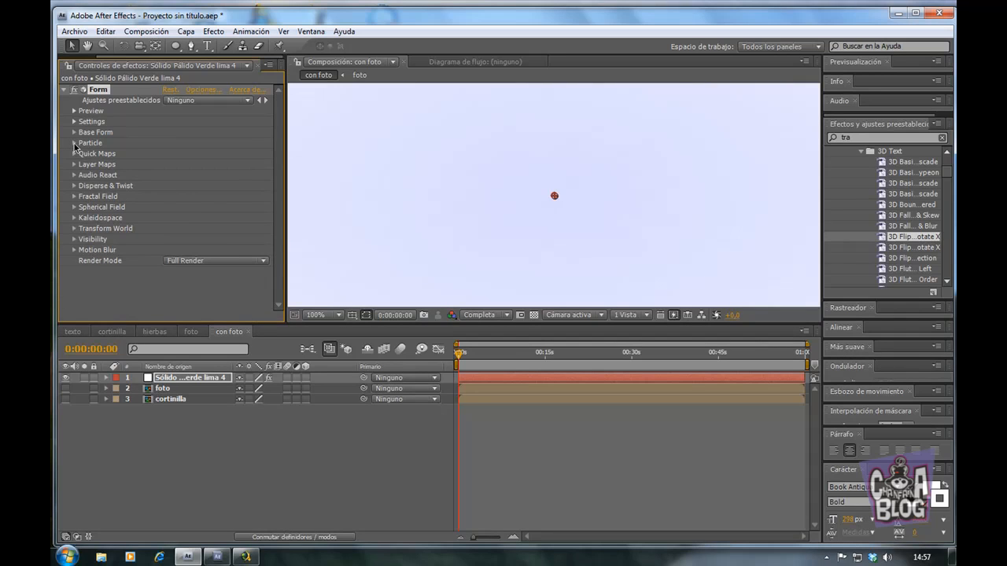
{"action": "left_click", "coordinate": [74, 165]}
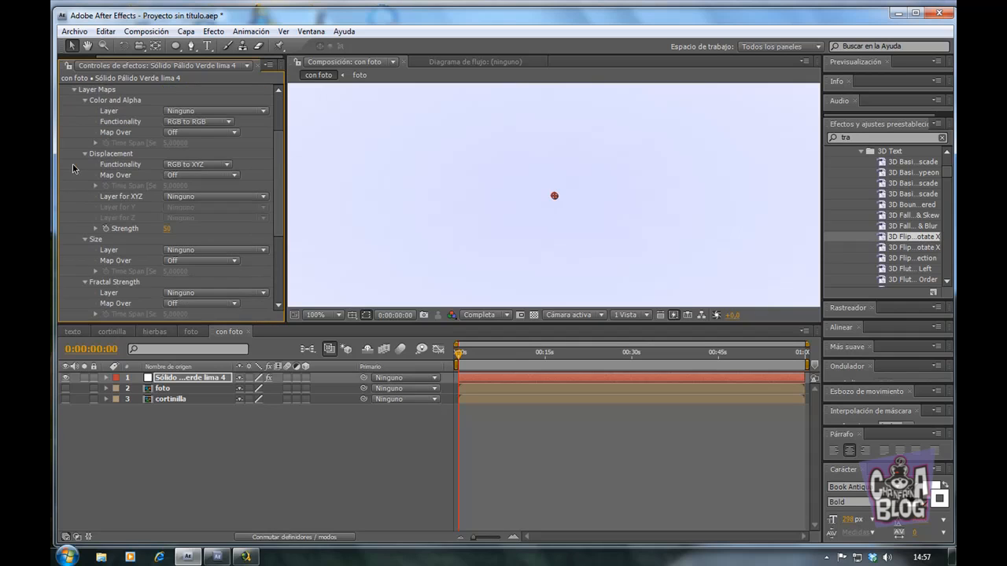
{"action": "left_click", "coordinate": [264, 114]}
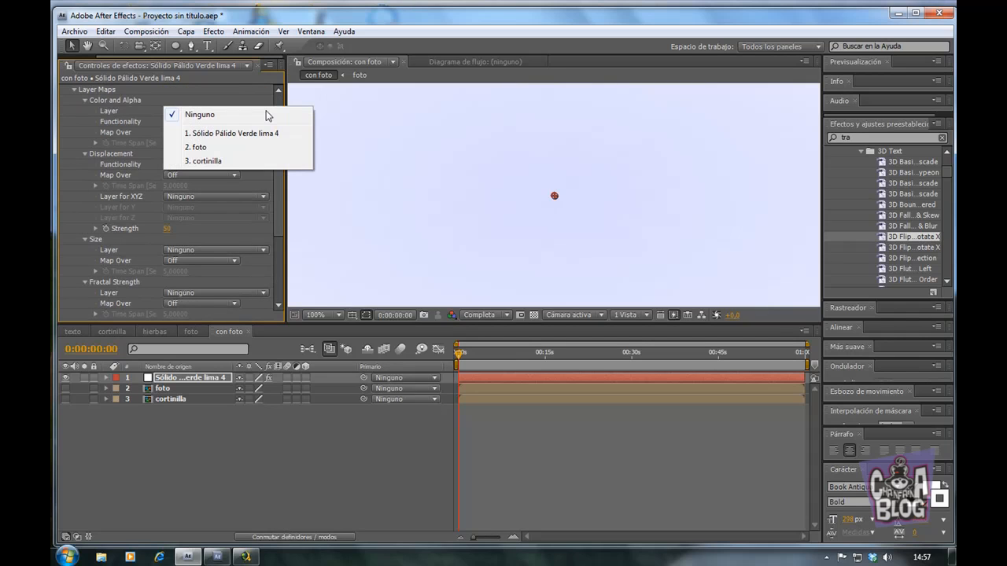
{"action": "left_click", "coordinate": [211, 147]}
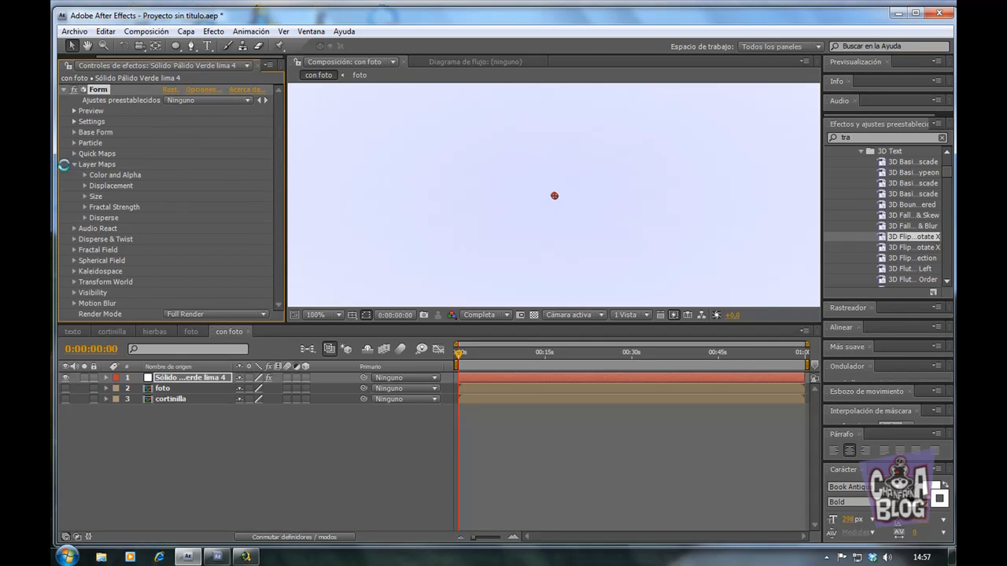
- Set the Color and Alpha map's Functionality to RGBA to RGBA and Map Over to XY, and collapse its group
{"action": "left_click", "coordinate": [85, 176]}
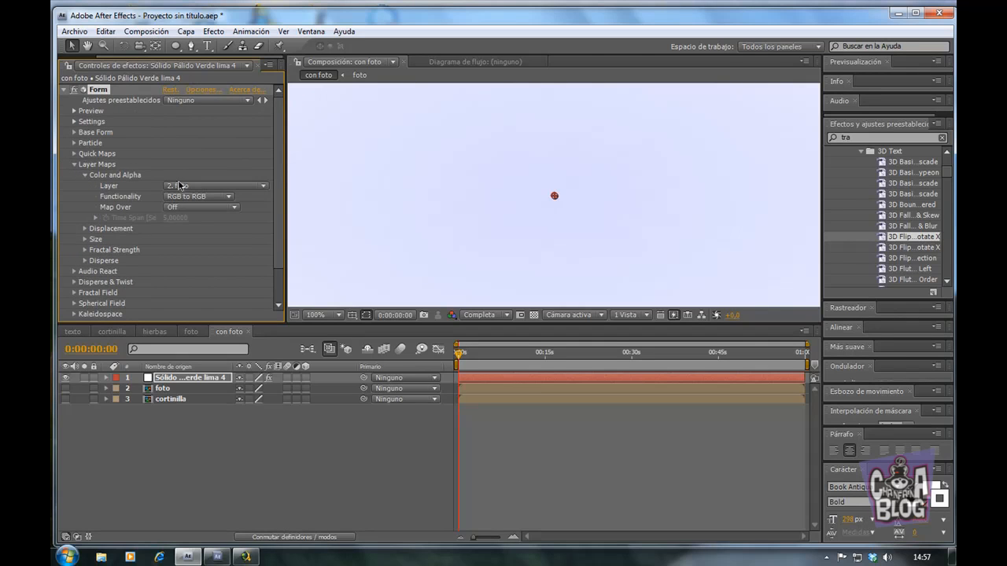
{"action": "left_click", "coordinate": [230, 199]}
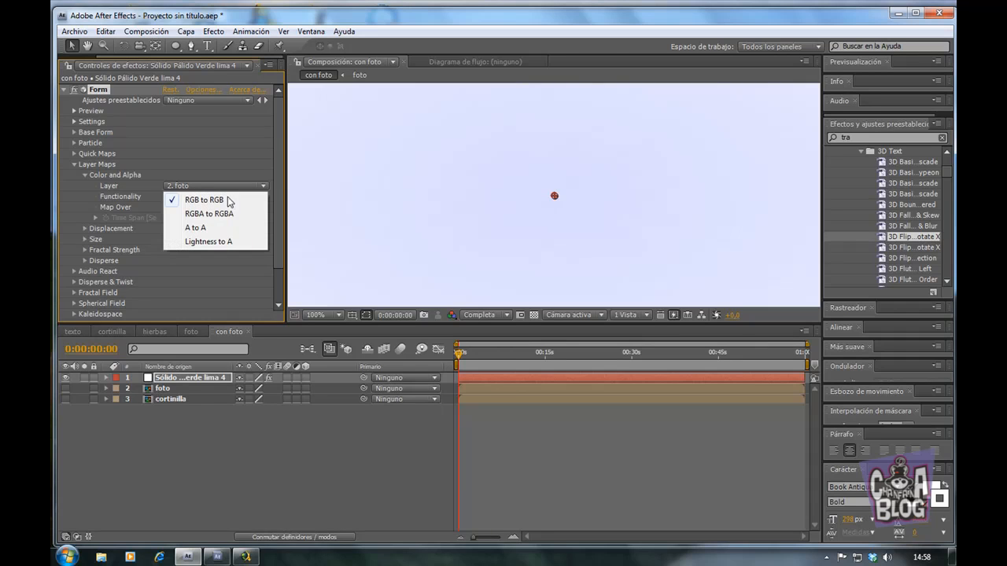
{"action": "left_click", "coordinate": [219, 214]}
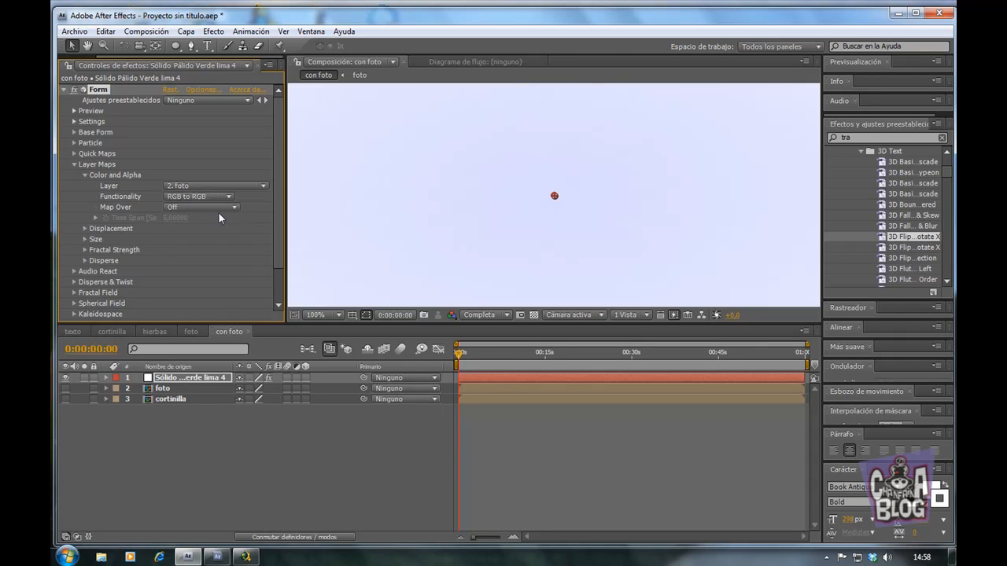
{"action": "left_click", "coordinate": [234, 209]}
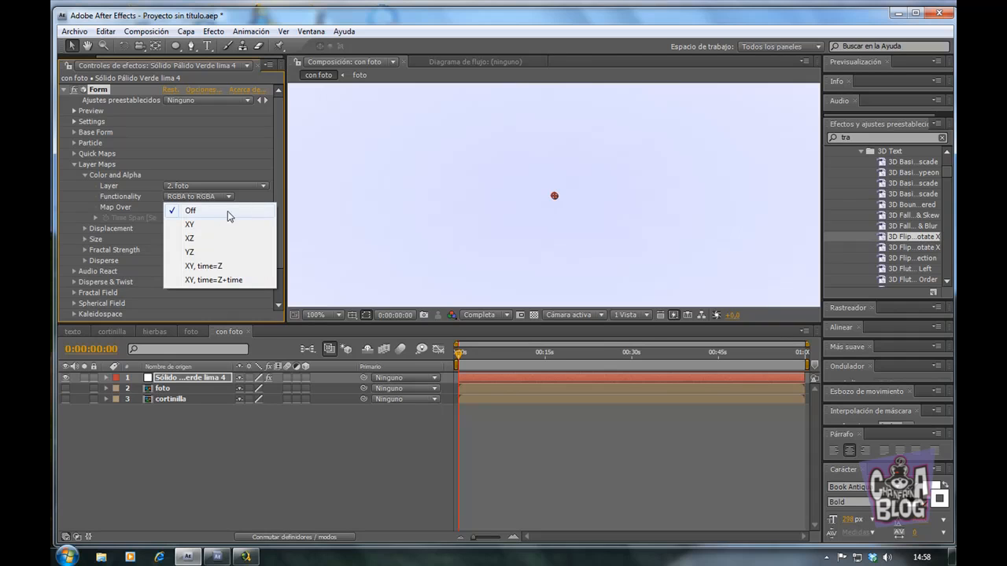
{"action": "left_click", "coordinate": [202, 224]}
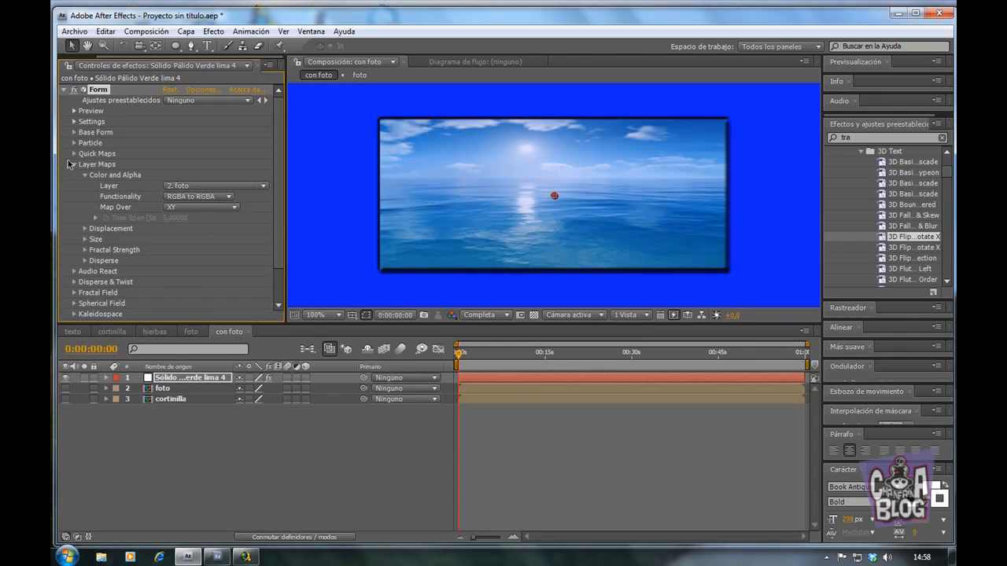
{"action": "left_click", "coordinate": [84, 174]}
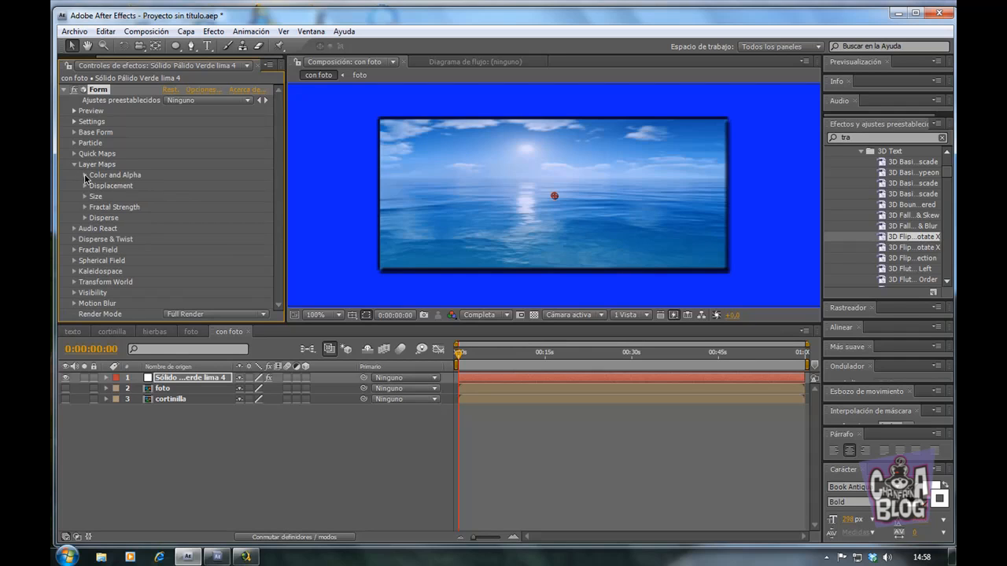
- Set the Disperse layer map to the cortinilla layer with Map Over XY, and collapse its group
{"action": "left_click", "coordinate": [84, 218]}
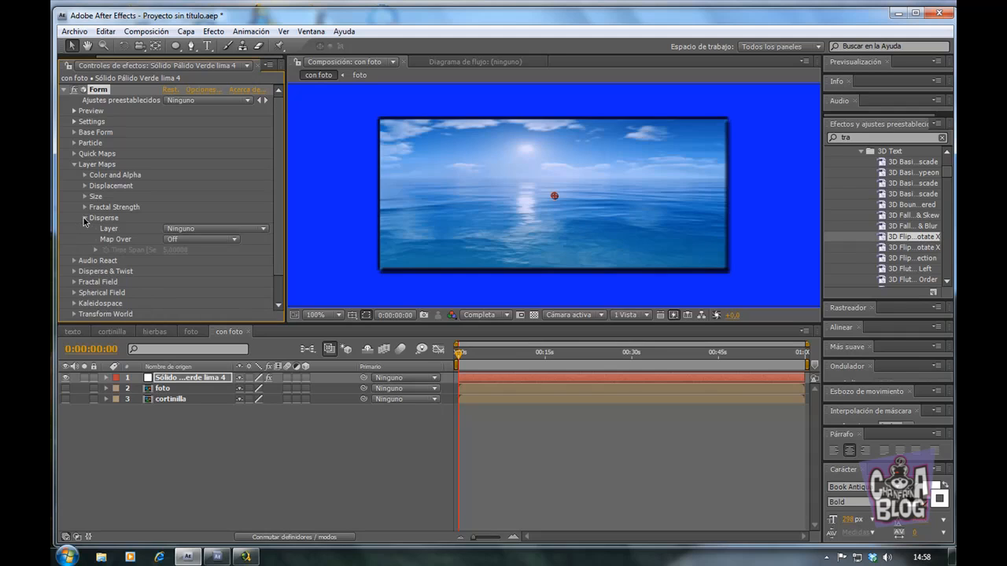
{"action": "left_click", "coordinate": [266, 229]}
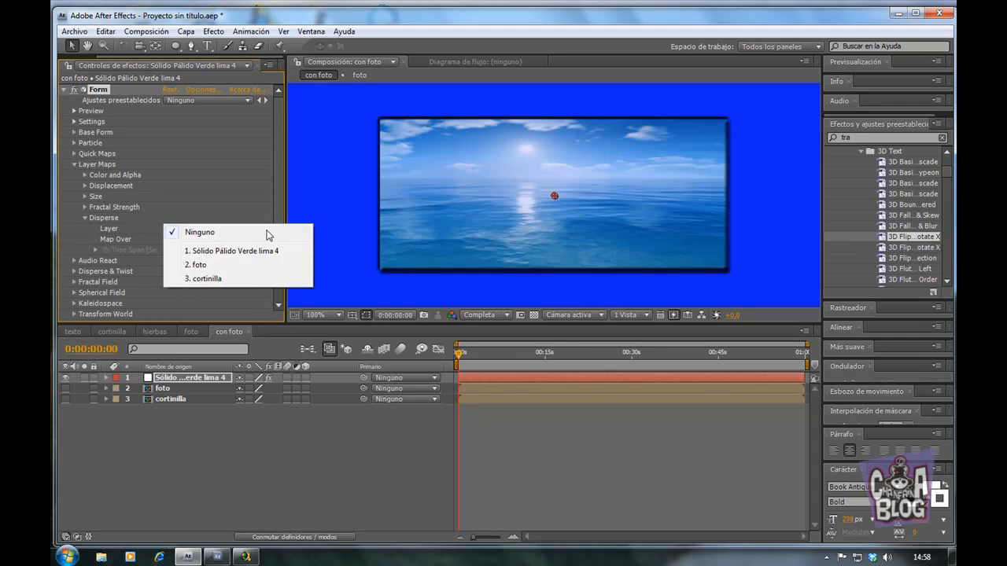
{"action": "left_click", "coordinate": [221, 284]}
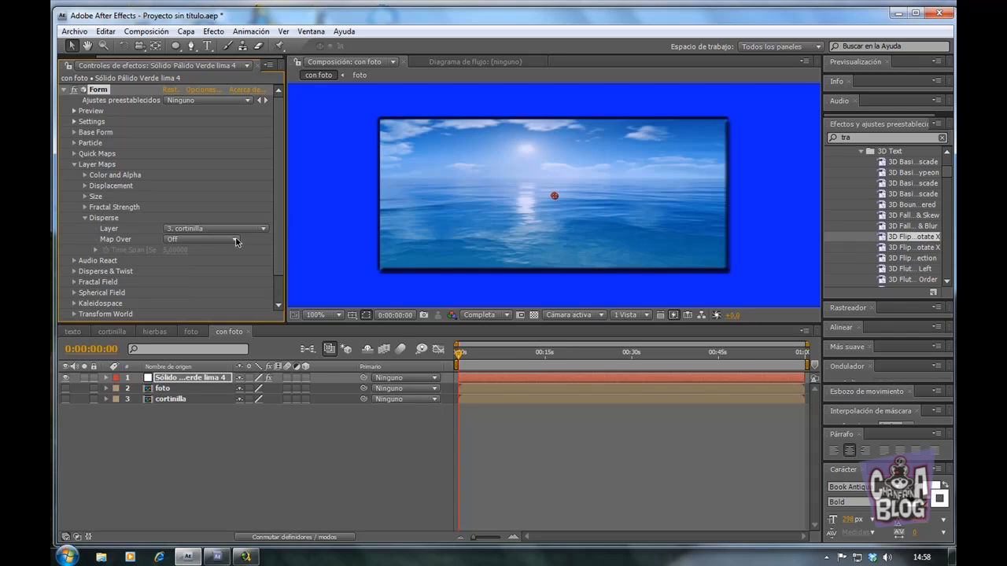
{"action": "left_click", "coordinate": [236, 240]}
{"action": "left_click", "coordinate": [193, 257]}
{"action": "left_click", "coordinate": [87, 218]}
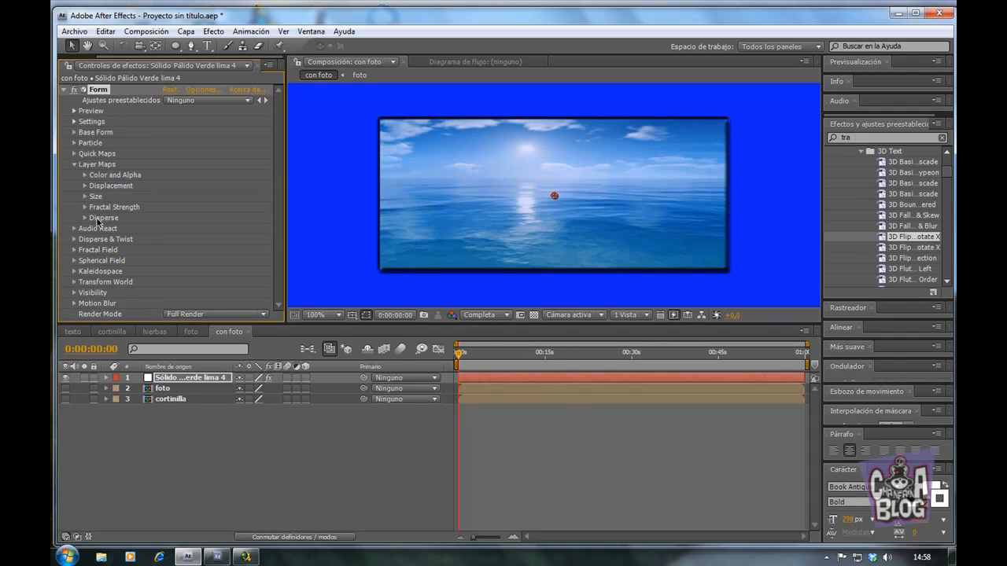
- Set Disperse to 250 in the solid's Disperse & Twist settings and collapse the group
{"action": "left_click", "coordinate": [75, 239]}
{"action": "left_click", "coordinate": [165, 253]}
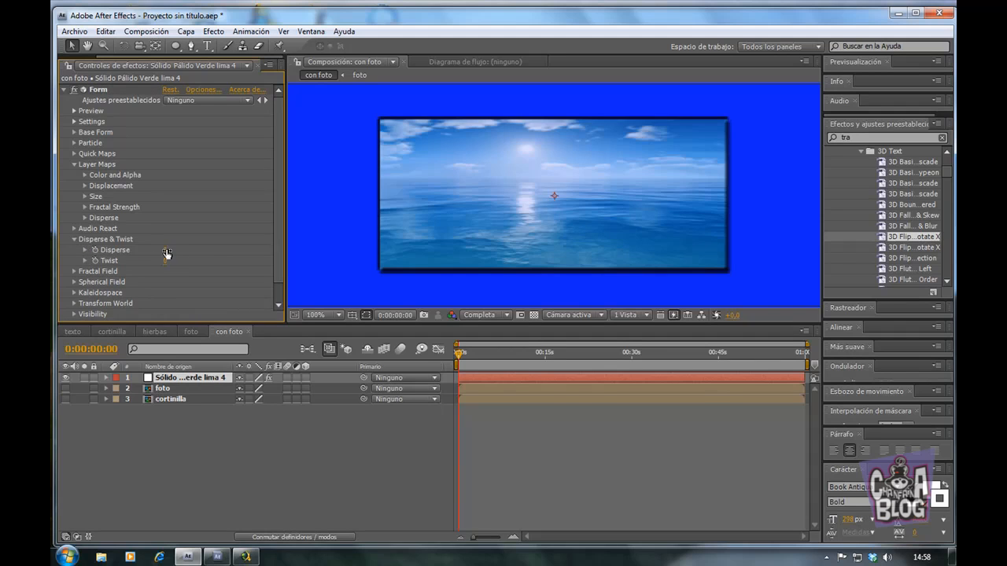
{"action": "key", "text": "ctrl+Down"}
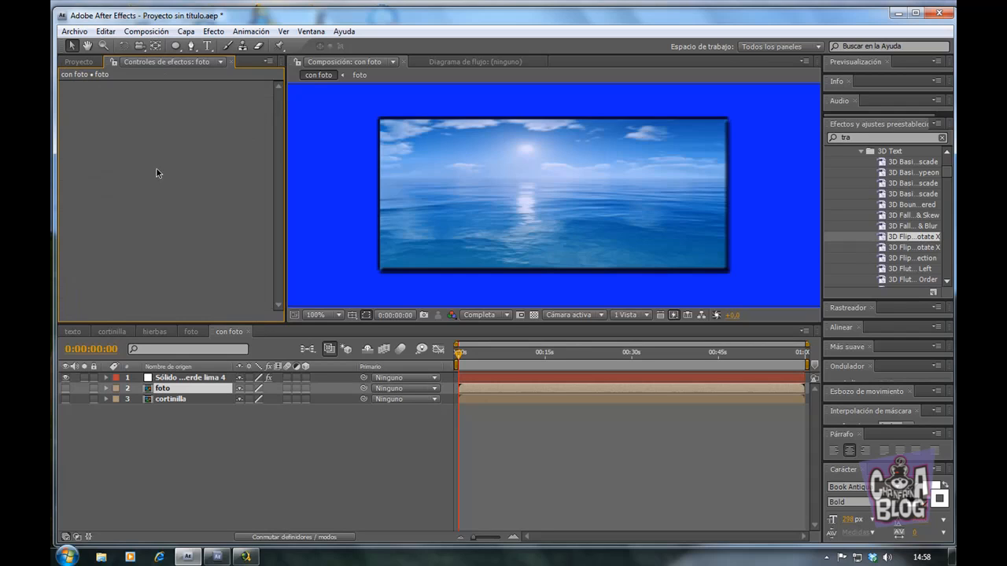
{"action": "left_click", "coordinate": [190, 378]}
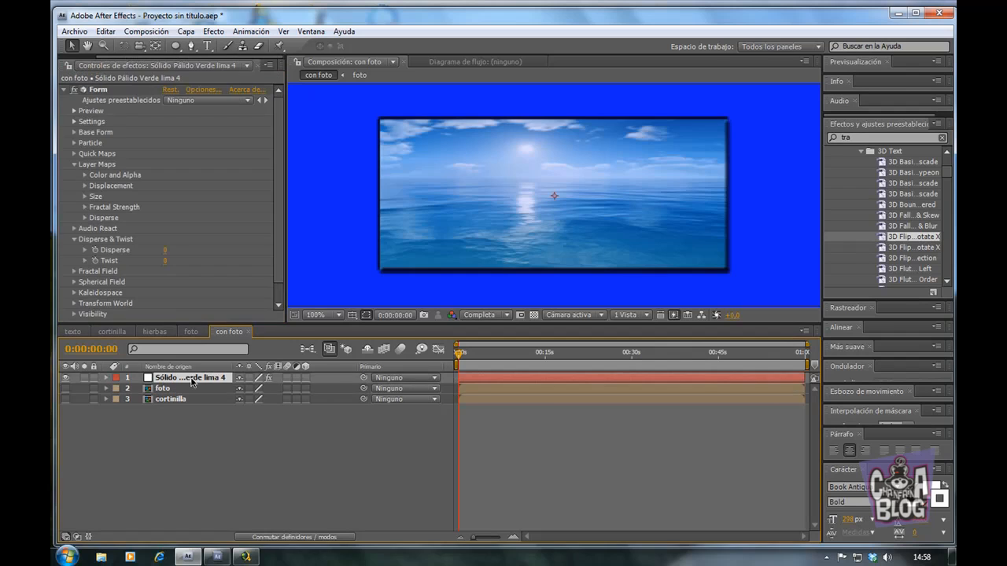
{"action": "left_click", "coordinate": [165, 250]}
{"action": "type", "text": "250"}
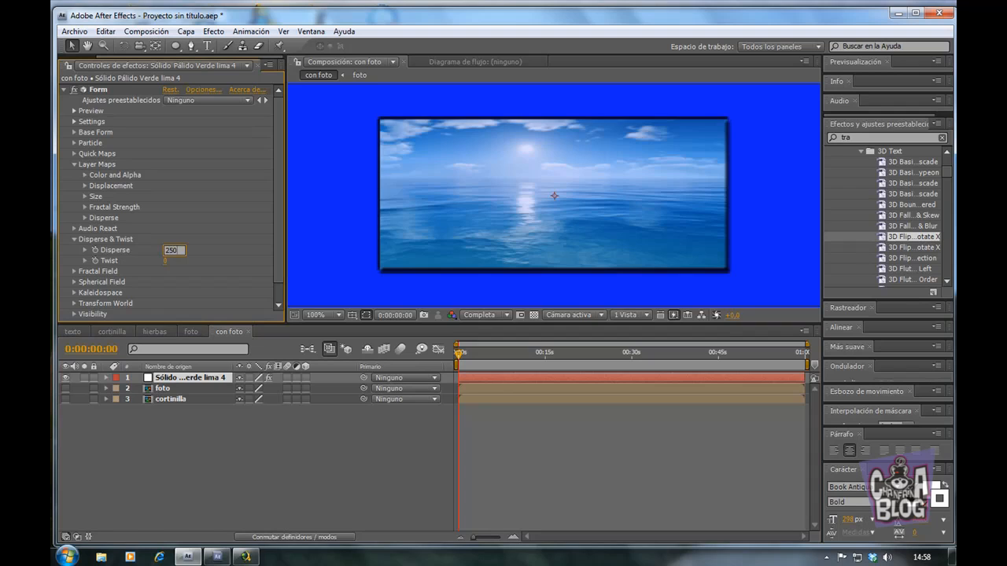
{"action": "left_click", "coordinate": [75, 240]}
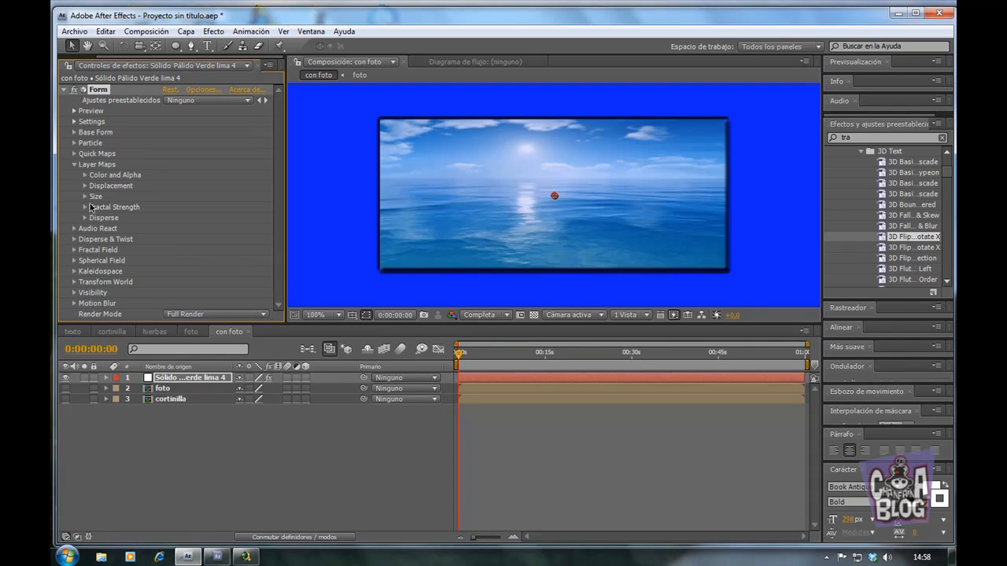
- Set the Fractal Strength layer map to the cortinilla layer with Map Over XY, and collapse its group
{"action": "left_click", "coordinate": [84, 208]}
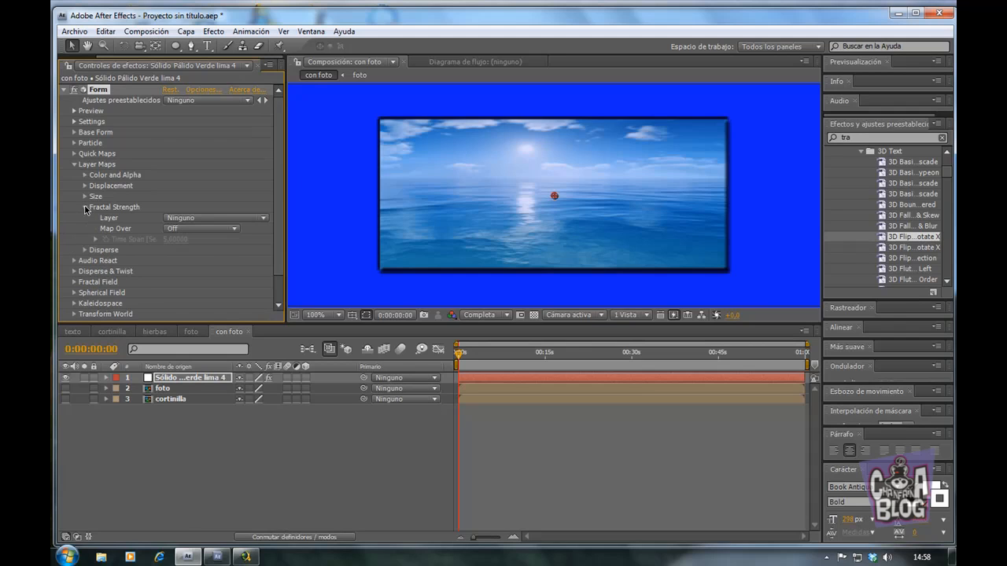
{"action": "left_click", "coordinate": [264, 218]}
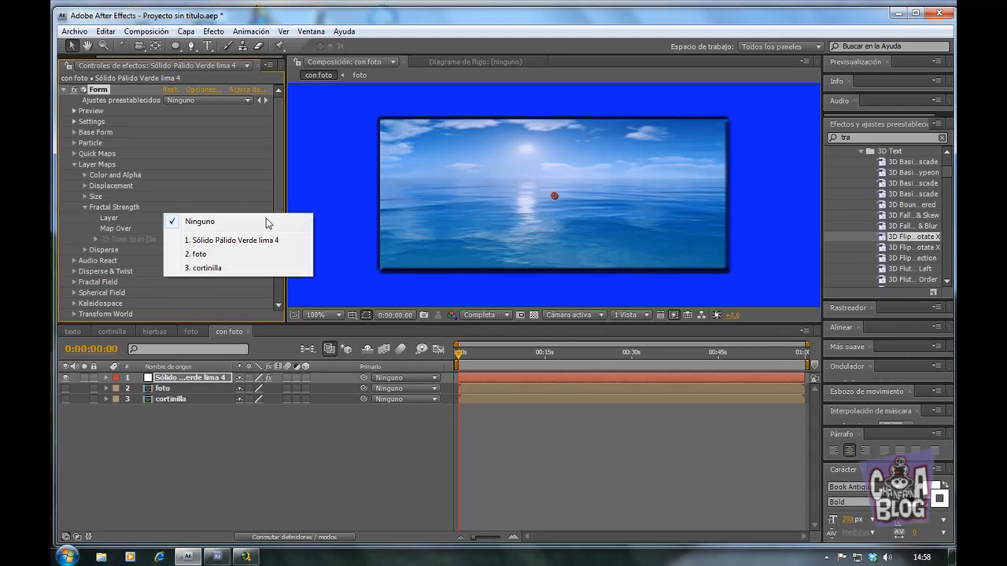
{"action": "left_click", "coordinate": [211, 268]}
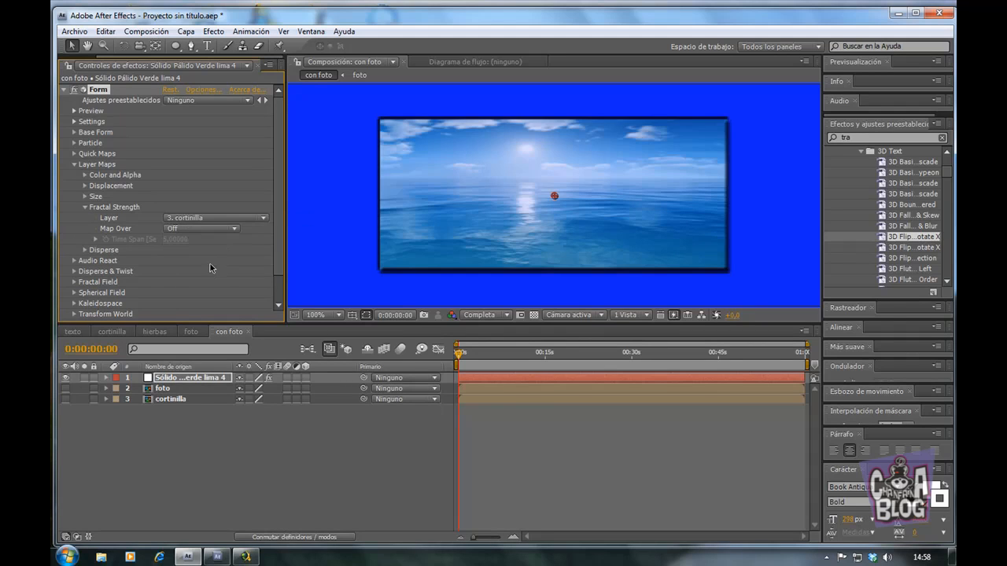
{"action": "left_click", "coordinate": [234, 228]}
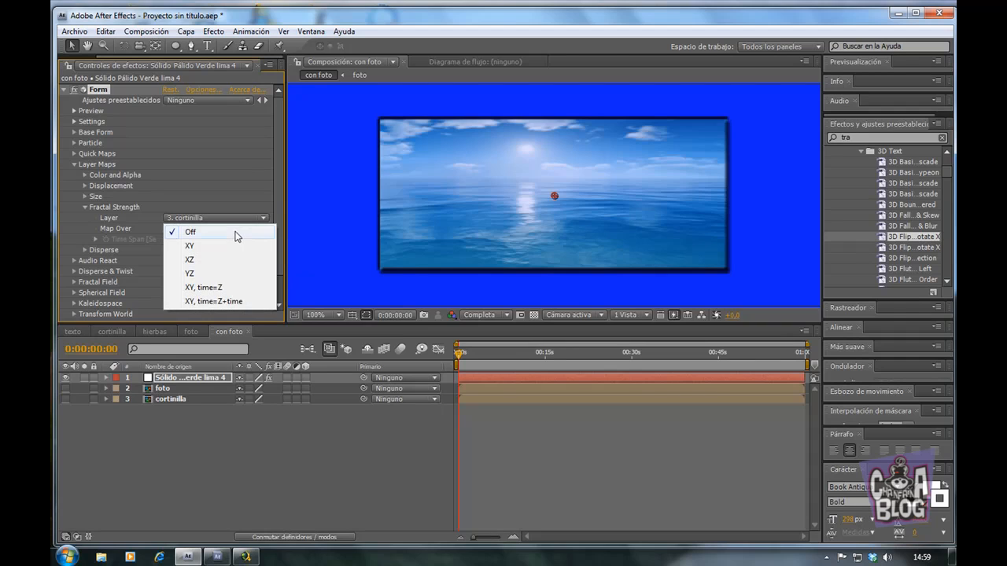
{"action": "left_click", "coordinate": [197, 246]}
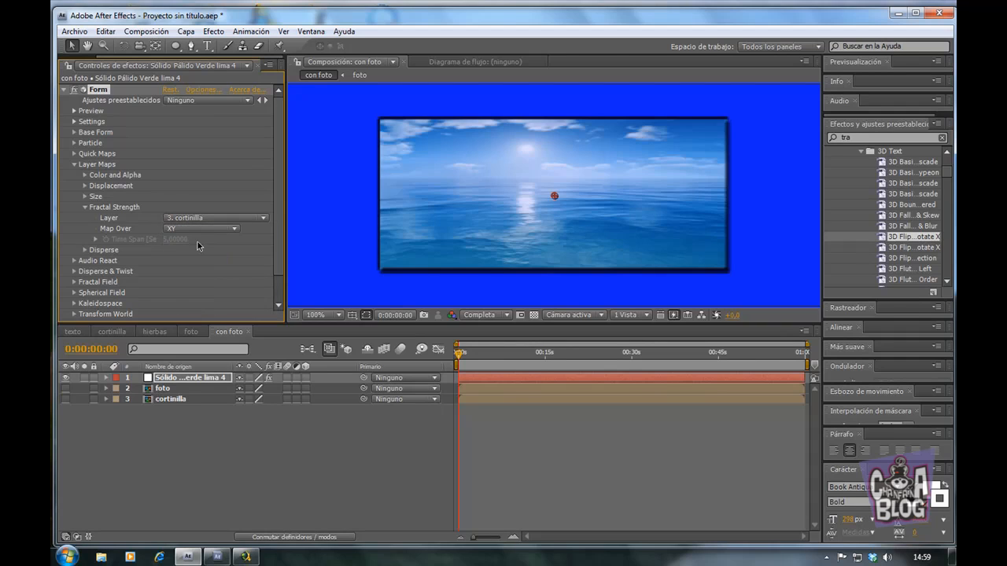
{"action": "left_click", "coordinate": [85, 208]}
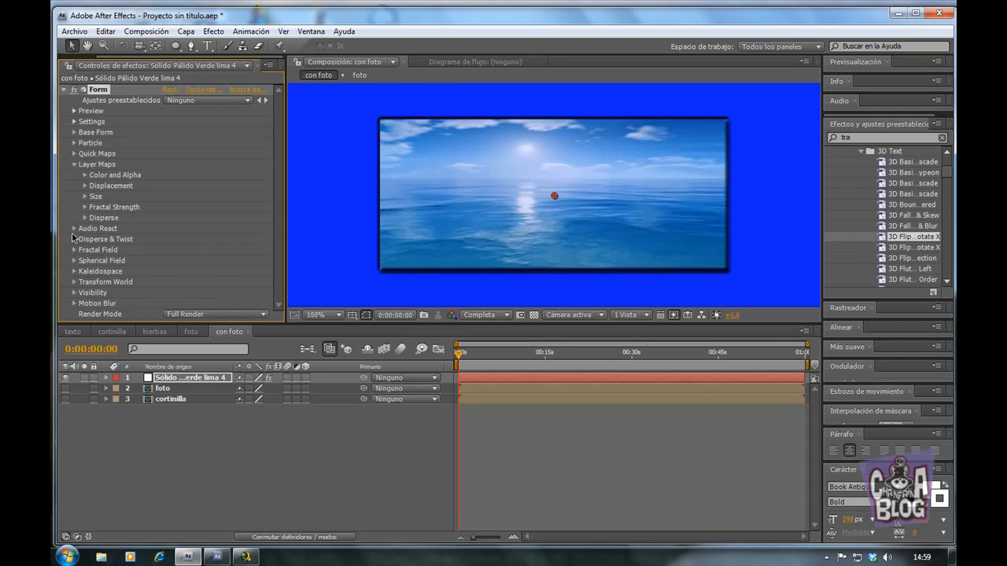
- Set the Fractal Field's Displace to 450, keeping the Displacement Mode at XYZ Linked
{"action": "left_click", "coordinate": [73, 249]}
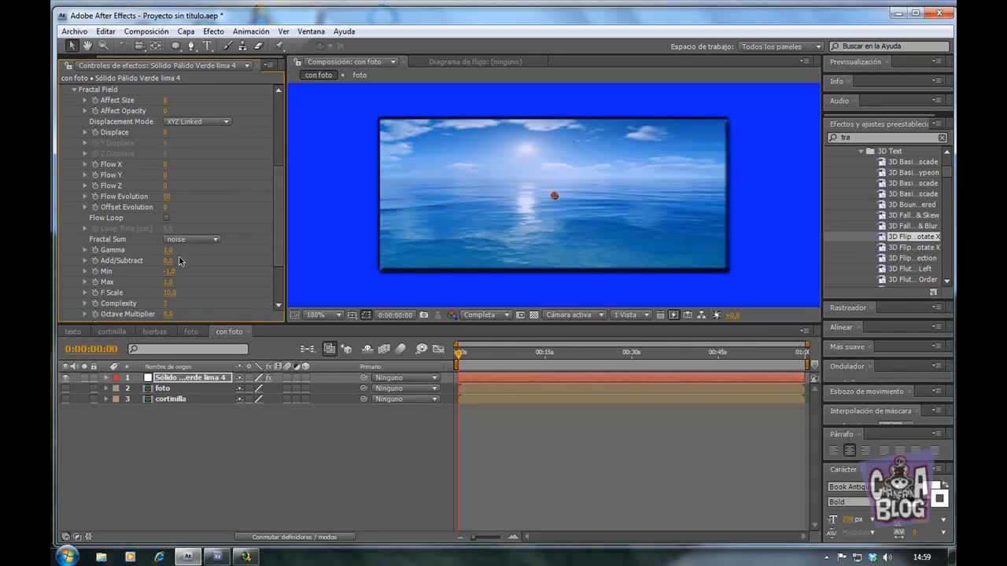
{"action": "left_click_drag", "start_coordinate": [281, 251], "coordinate": [281, 287]}
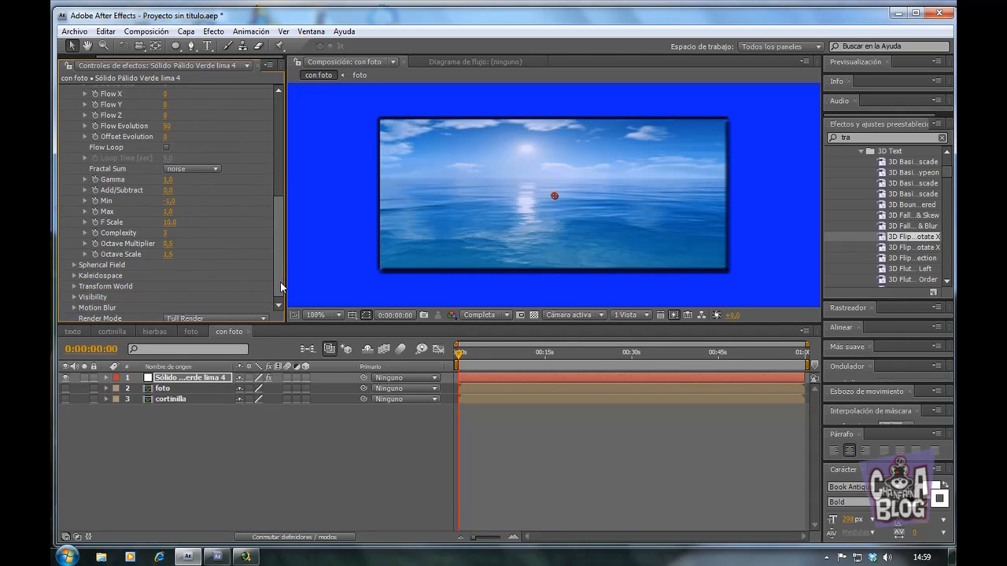
{"action": "scroll", "coordinate": [193, 133], "scroll_direction": "up", "scroll_amount": 1}
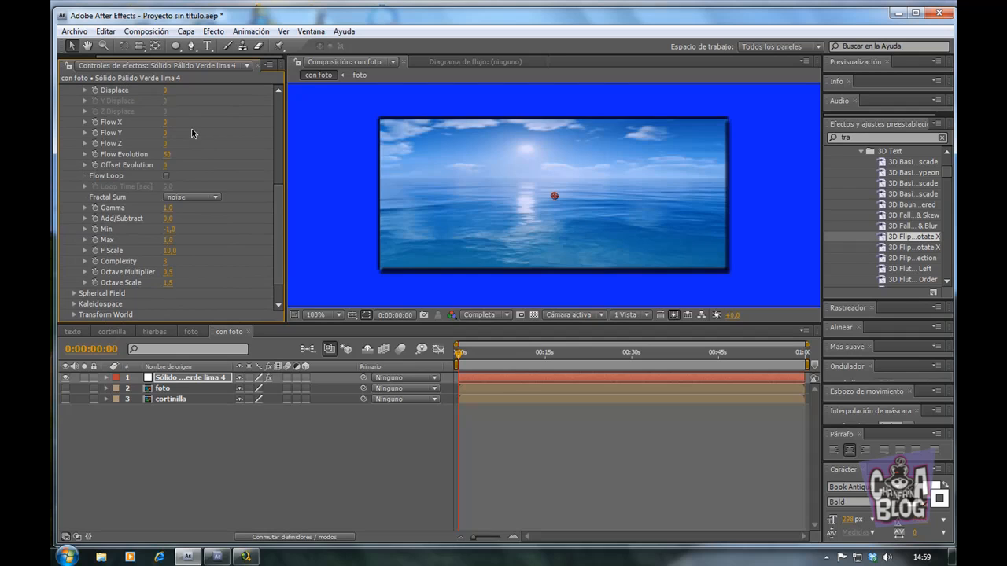
{"action": "scroll", "coordinate": [191, 134], "scroll_direction": "up", "scroll_amount": 1}
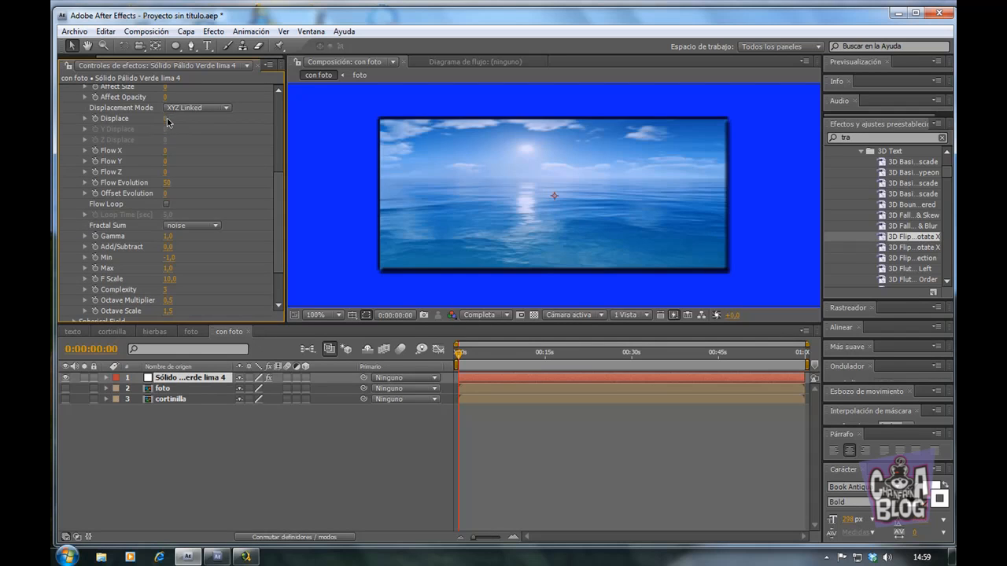
{"action": "left_click", "coordinate": [165, 119]}
{"action": "type", "text": "45"}
{"action": "left_click", "coordinate": [224, 117]}
{"action": "left_click", "coordinate": [228, 110]}
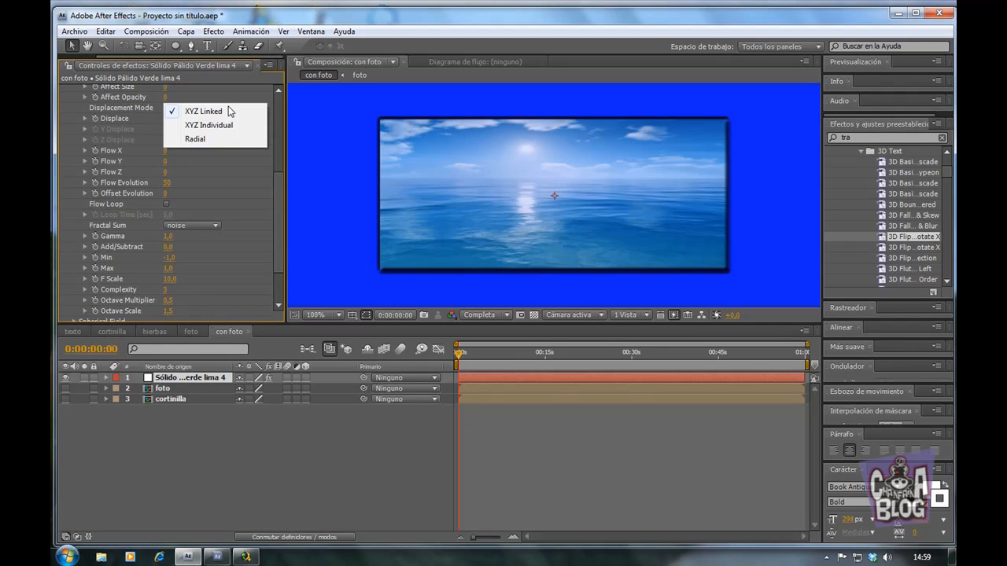
{"action": "left_click", "coordinate": [228, 110]}
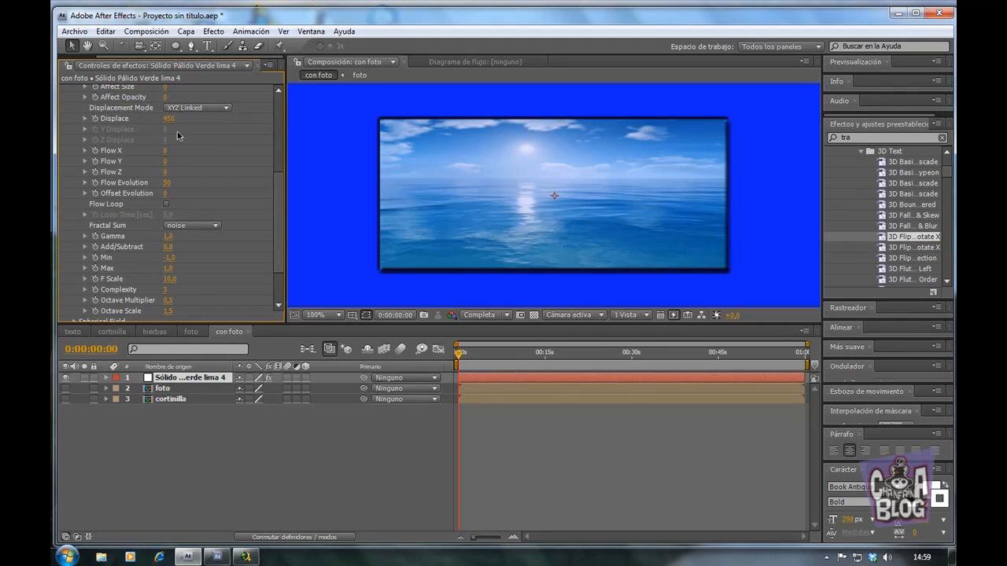
- Set the Fractal Field's Flow X and Flow Y to -30
{"action": "left_click", "coordinate": [164, 151]}
{"action": "type", "text": "-30"}
{"action": "left_click", "coordinate": [166, 162]}
{"action": "type", "text": "-"}
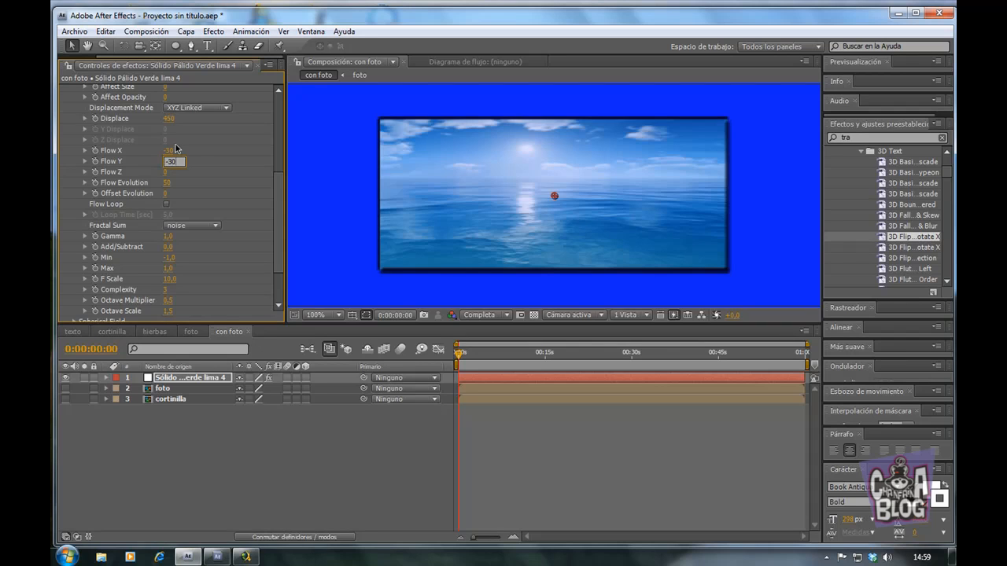
{"action": "type", "text": "30"}
{"action": "key", "text": "Return"}
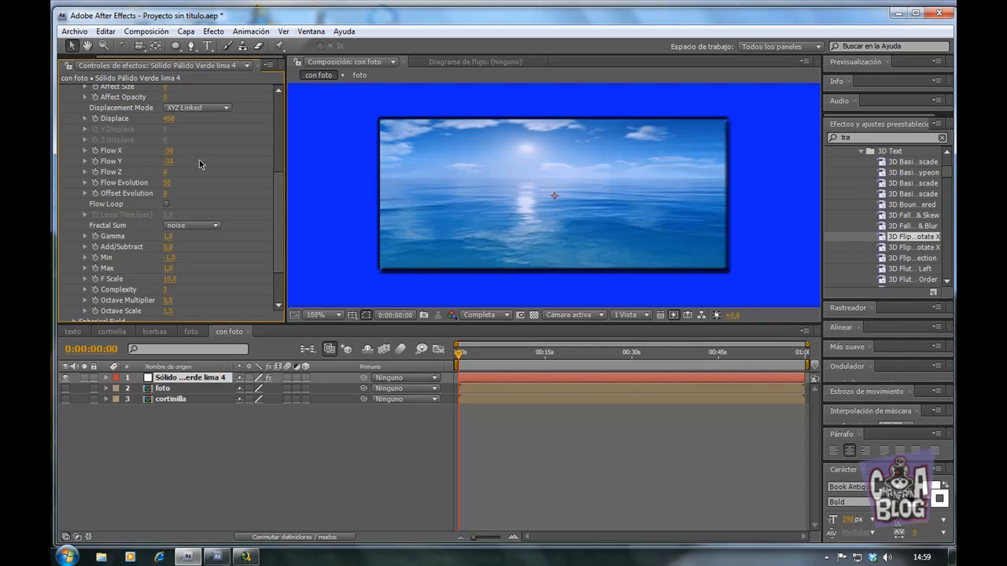
{"action": "scroll", "coordinate": [70, 137], "scroll_direction": "up", "scroll_amount": 2}
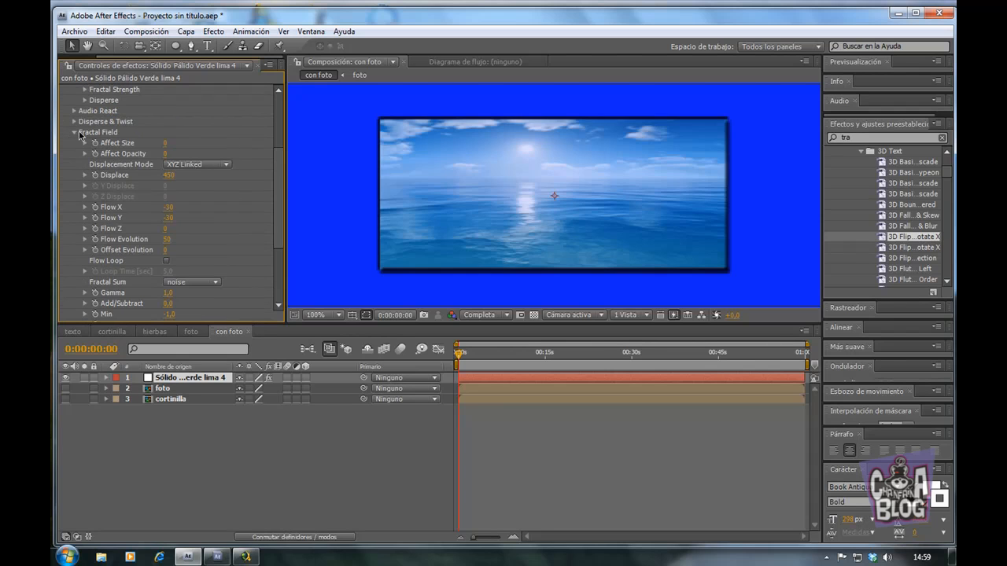
- Collapse the Fractal Field group and preview the photo's dispersion by scrubbing to about 10 seconds and back near the start
{"action": "left_click", "coordinate": [77, 134]}
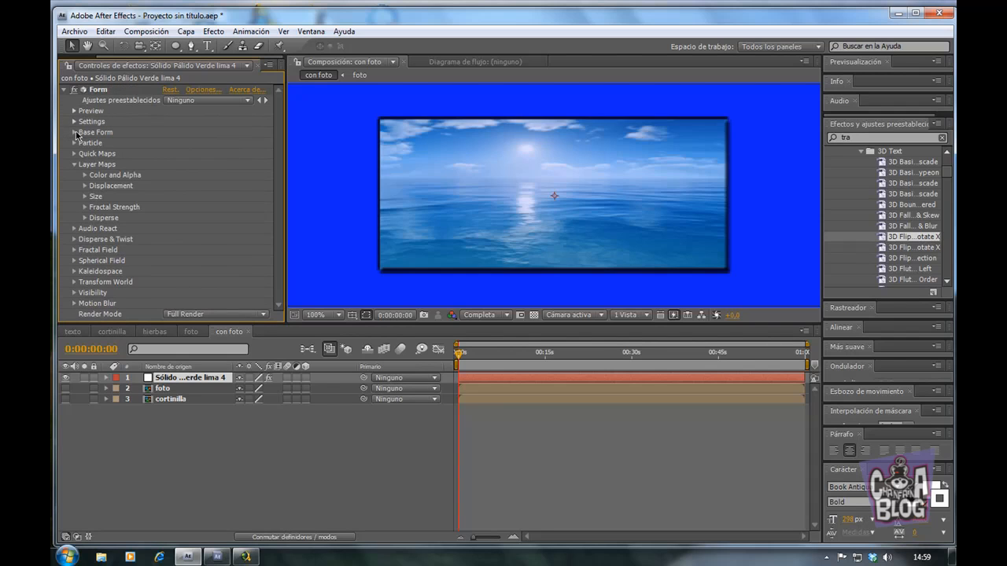
{"action": "left_click_drag", "start_coordinate": [463, 355], "coordinate": [522, 363]}
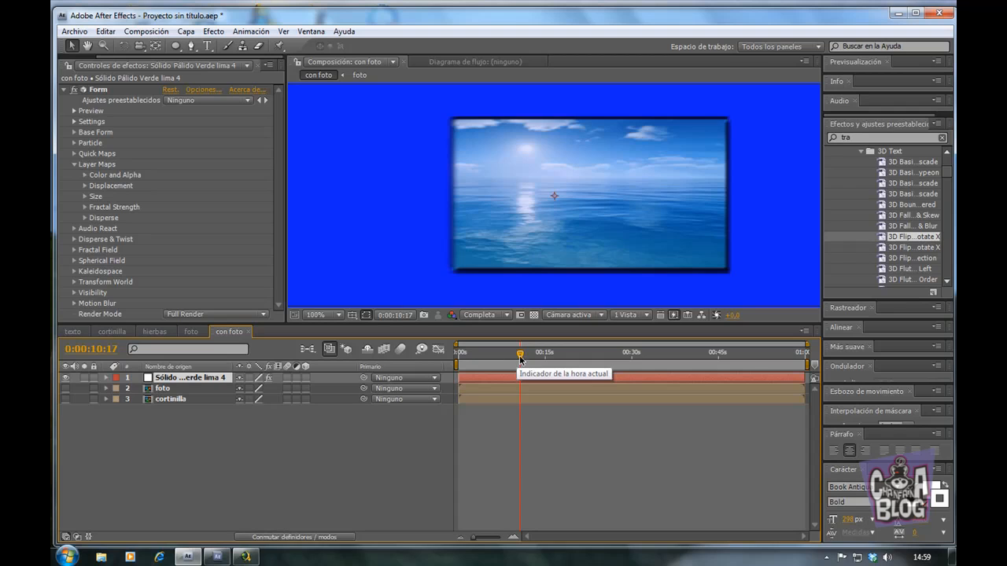
{"action": "left_click_drag", "start_coordinate": [521, 356], "coordinate": [459, 362]}
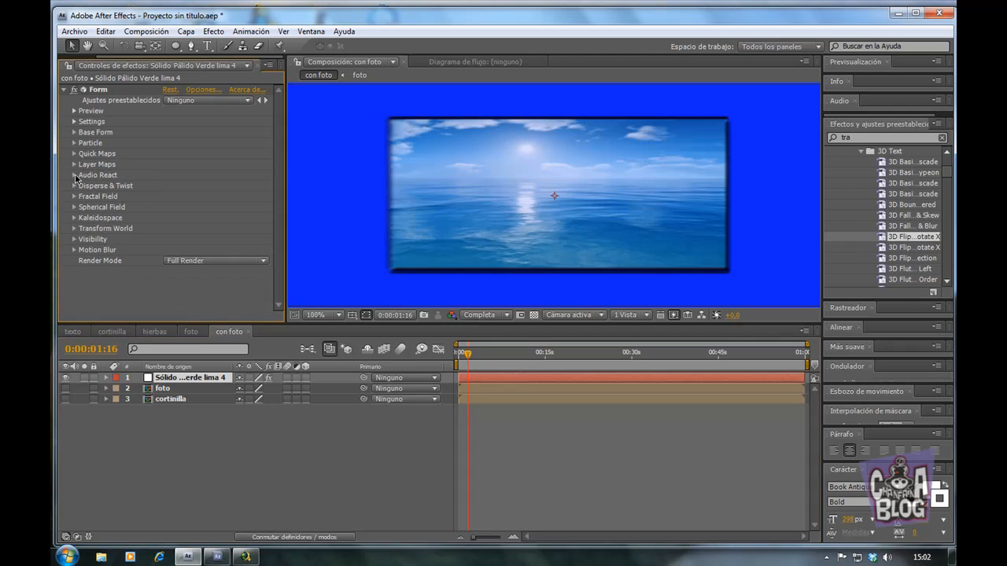
- Add the Rimsky-Korsakov Flight_Of_The_Bumble_Bee_1.mp3 audio from the project to the con foto composition, below the cortinilla layer
{"action": "left_click", "coordinate": [75, 176]}
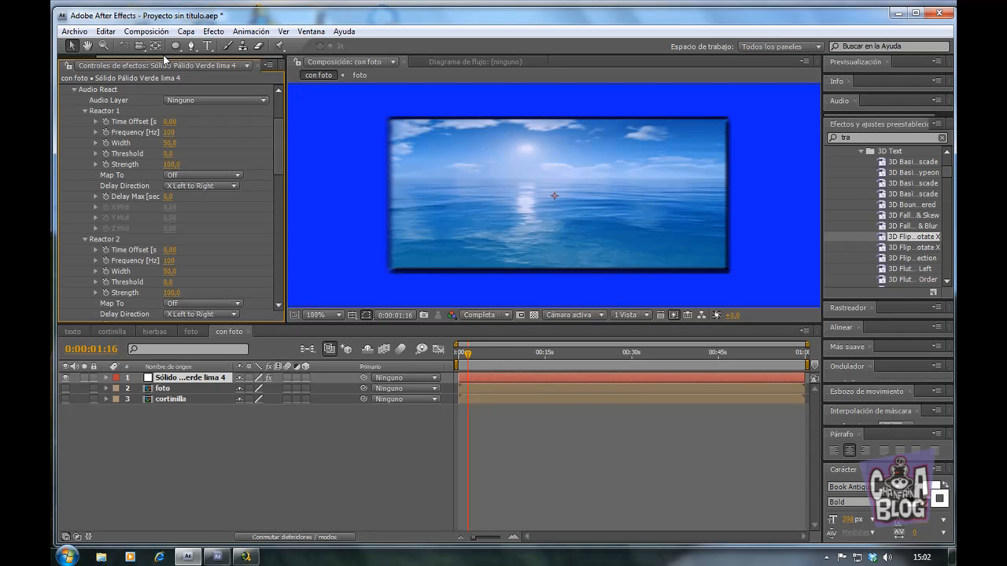
{"action": "left_click_drag", "start_coordinate": [164, 57], "coordinate": [126, 56]}
{"action": "left_click", "coordinate": [79, 66]}
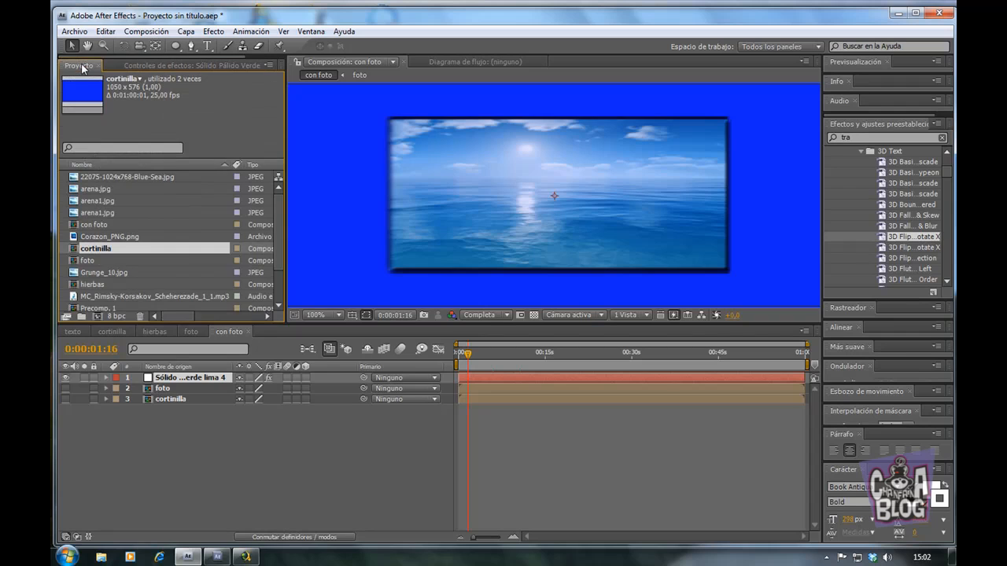
{"action": "left_click", "coordinate": [162, 297]}
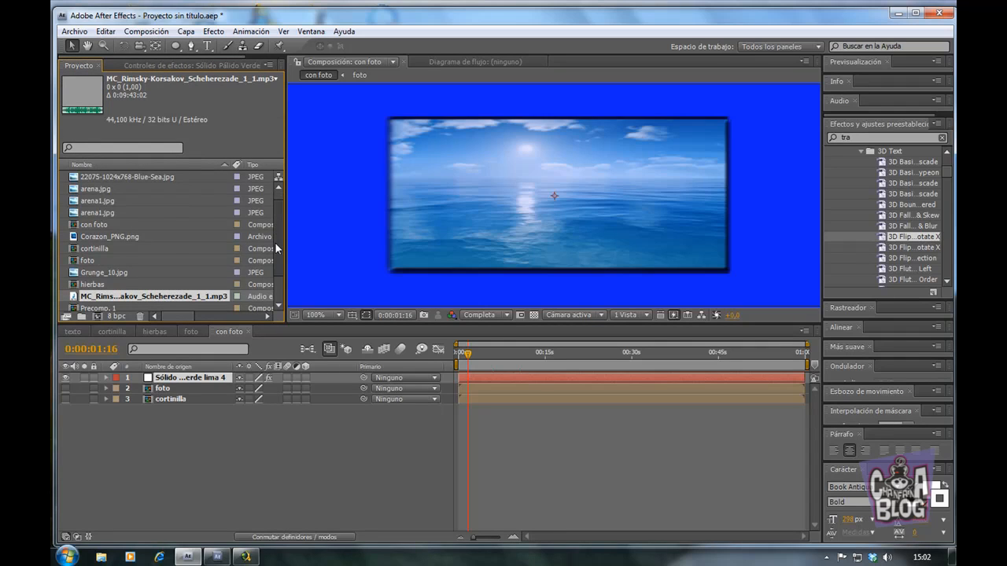
{"action": "scroll", "coordinate": [274, 242], "scroll_direction": "down", "scroll_amount": 2}
{"action": "left_click_drag", "start_coordinate": [206, 305], "coordinate": [197, 423]}
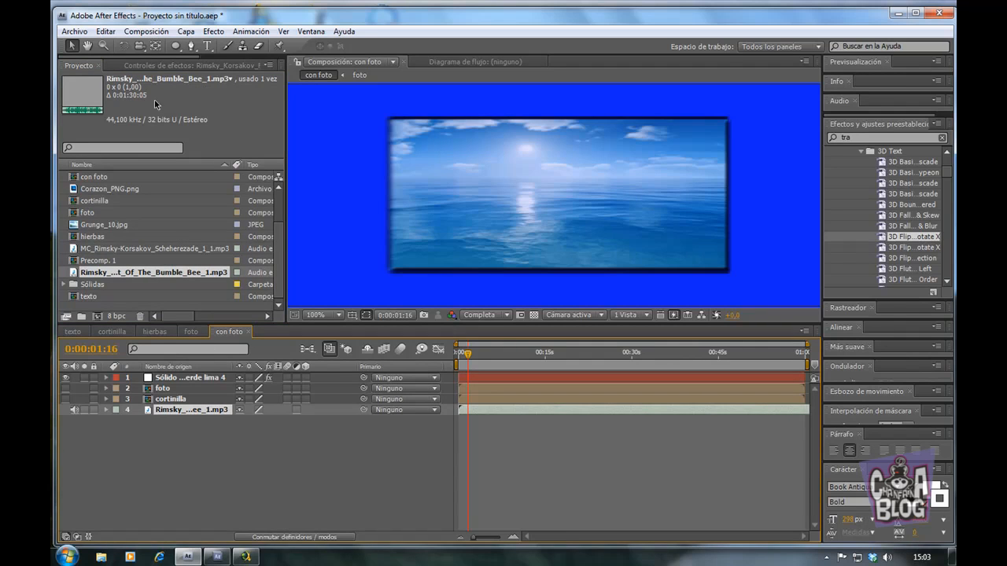
- Set the Form solid's Audio React layer to the Rimsky-Korsakov Flight Of The Bumble Bee track
{"action": "left_click", "coordinate": [149, 64]}
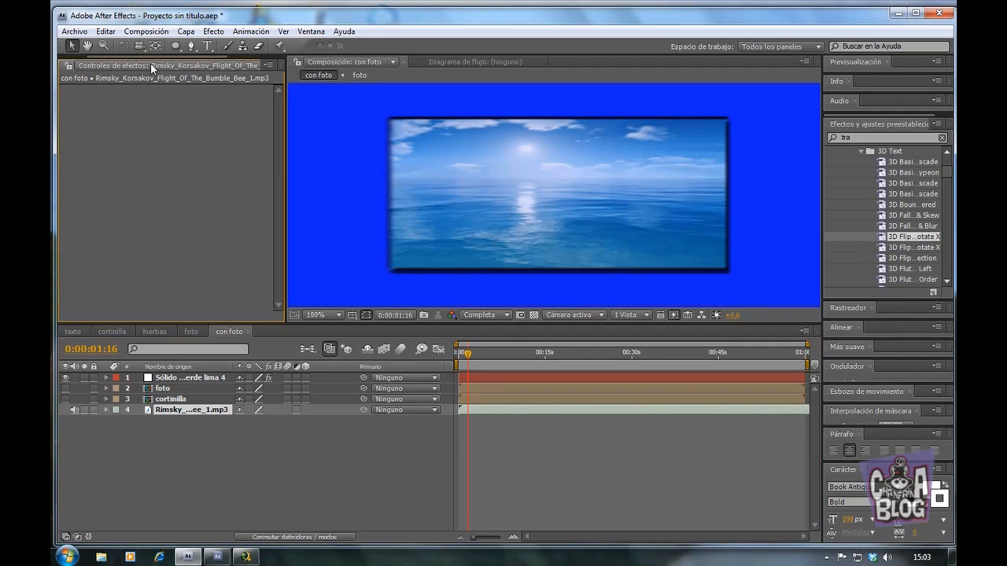
{"action": "left_click", "coordinate": [191, 376]}
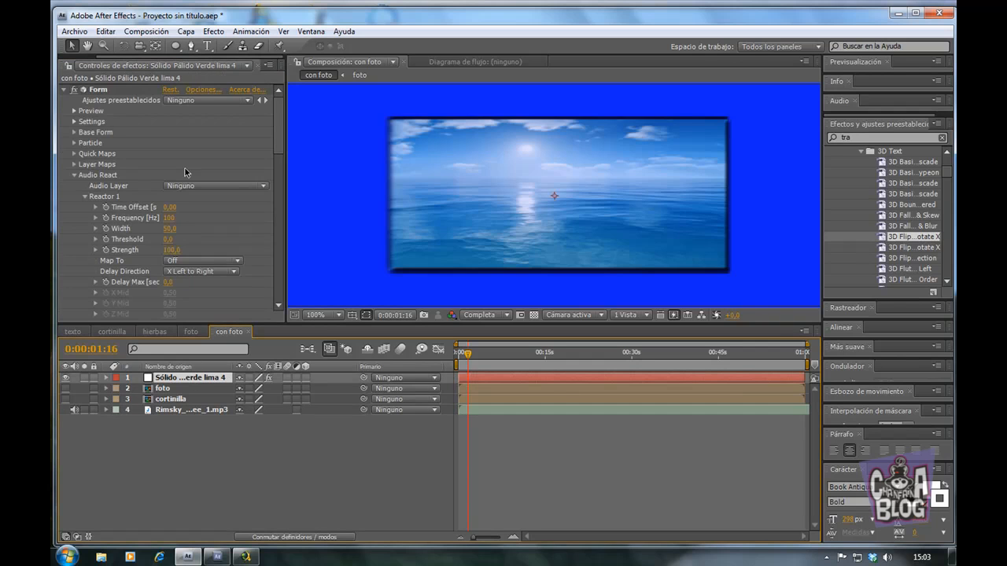
{"action": "left_click", "coordinate": [268, 186]}
{"action": "left_click", "coordinate": [248, 249]}
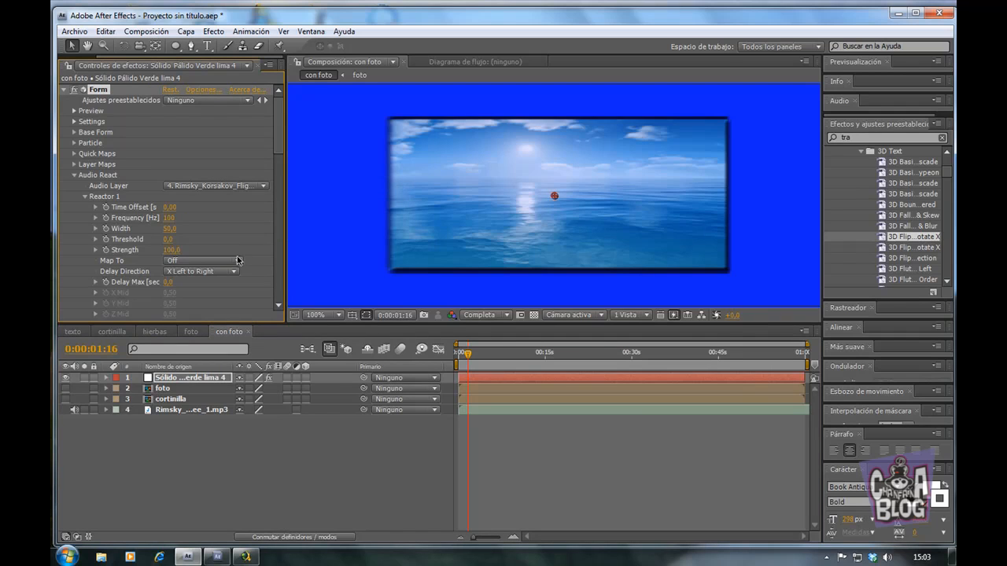
- Map Audio React's Reactor 1 to Disperse and collapse its settings
{"action": "left_click", "coordinate": [238, 262]}
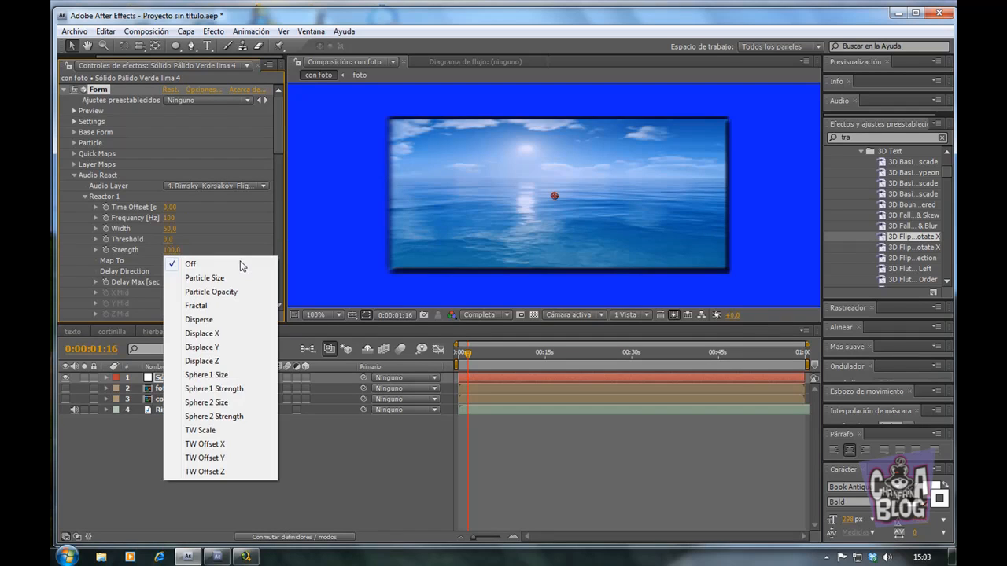
{"action": "left_click", "coordinate": [211, 317]}
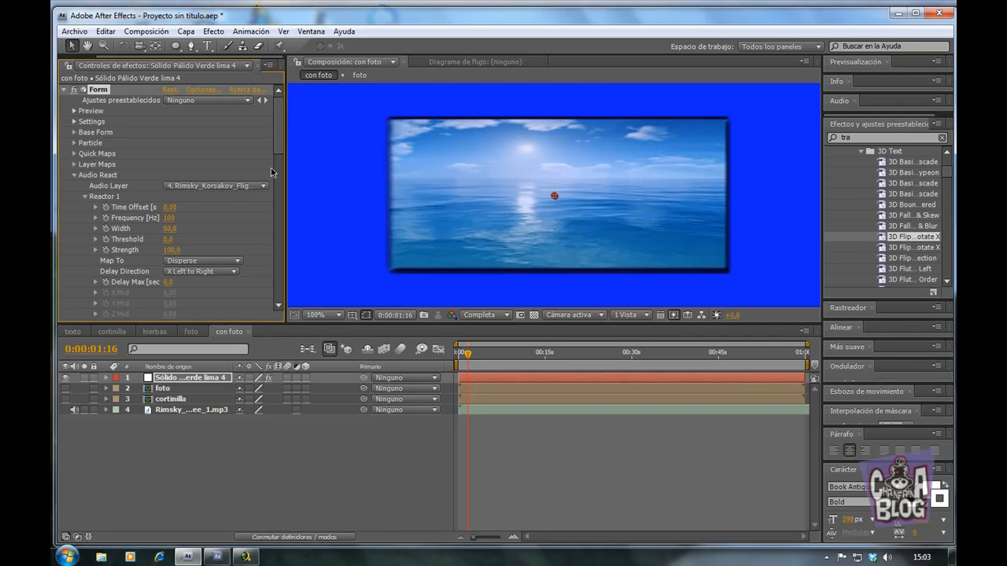
{"action": "left_click_drag", "start_coordinate": [279, 128], "coordinate": [281, 152]}
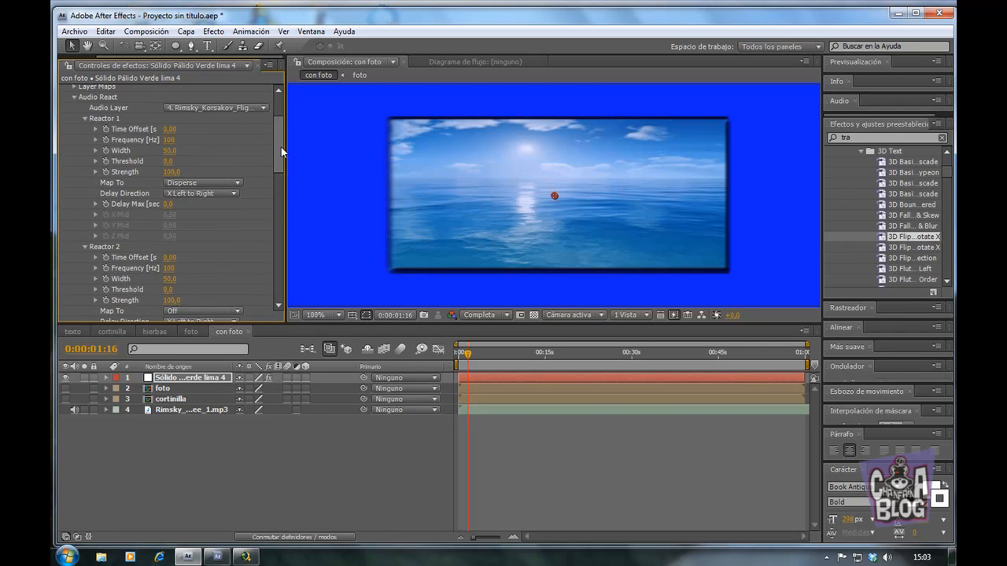
{"action": "left_click", "coordinate": [87, 118]}
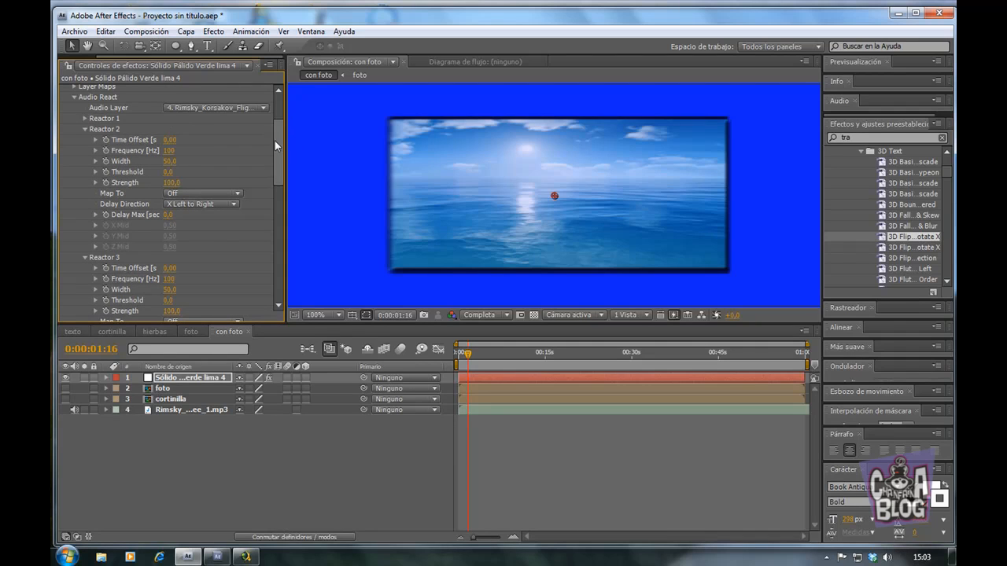
{"action": "left_click_drag", "start_coordinate": [281, 146], "coordinate": [281, 115]}
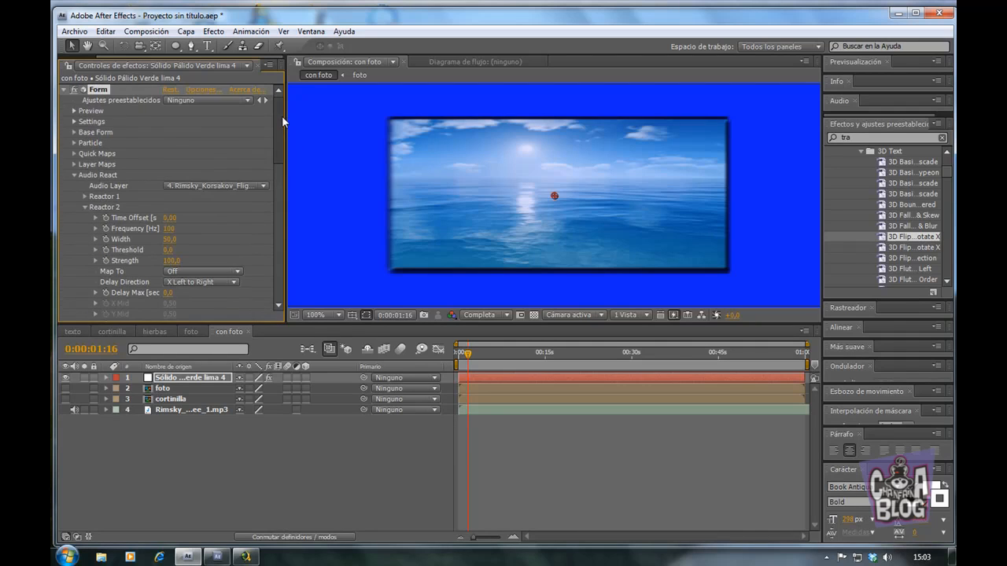
- Review the Layer Maps settings, collapsing the Displacement, Size, Fractal Strength and Disperse groups along with Audio React
{"action": "left_click", "coordinate": [75, 165]}
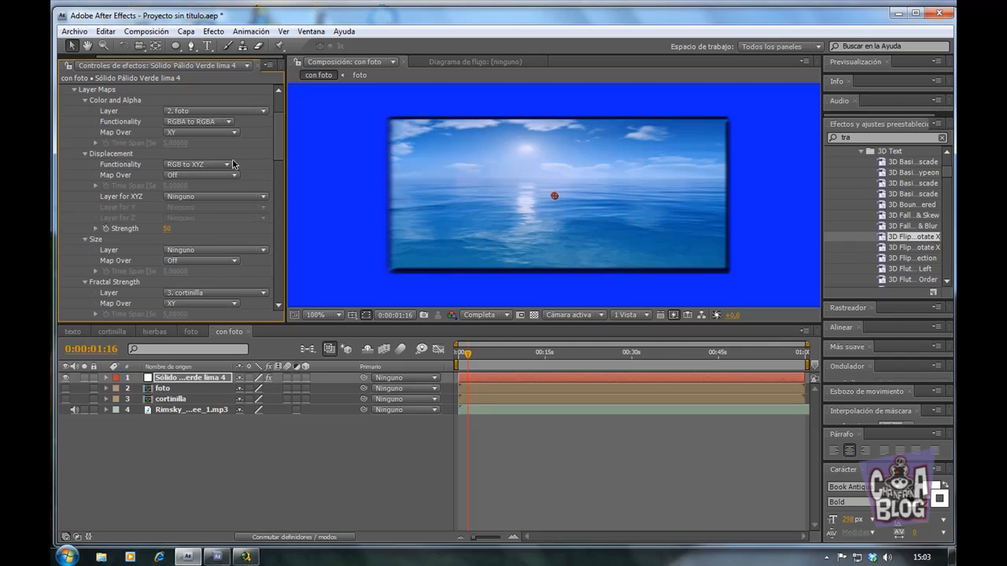
{"action": "left_click", "coordinate": [84, 155]}
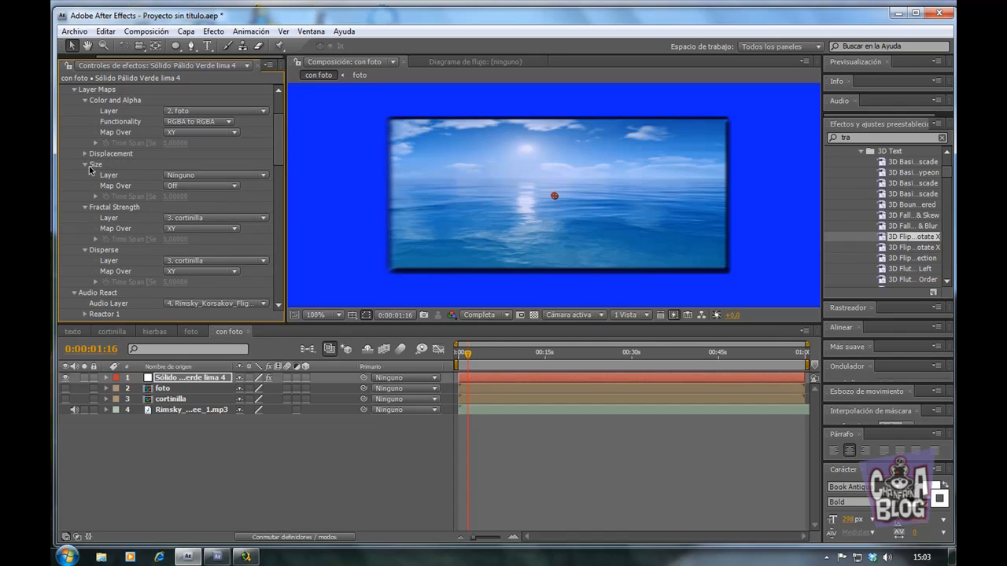
{"action": "left_click", "coordinate": [85, 165]}
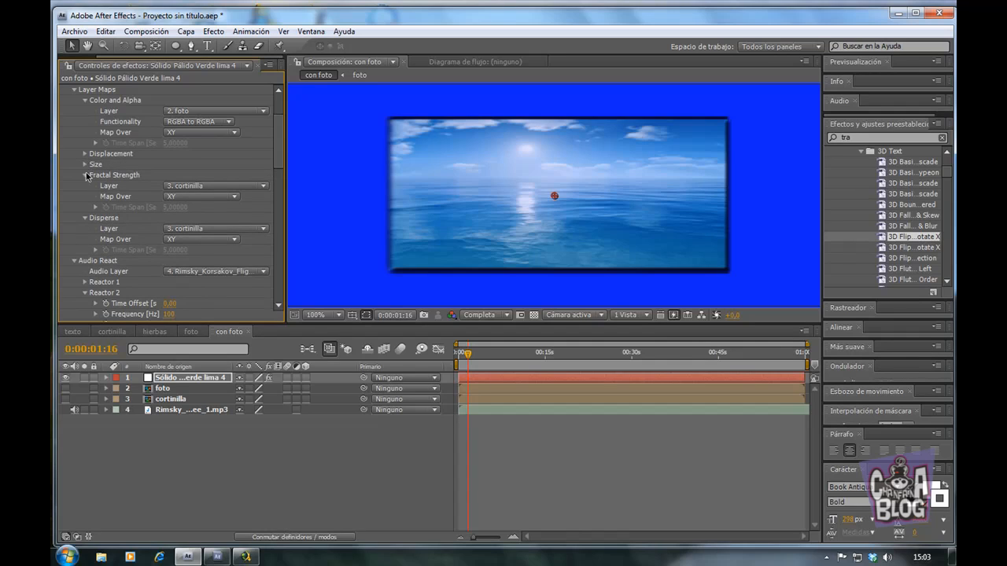
{"action": "left_click", "coordinate": [85, 175]}
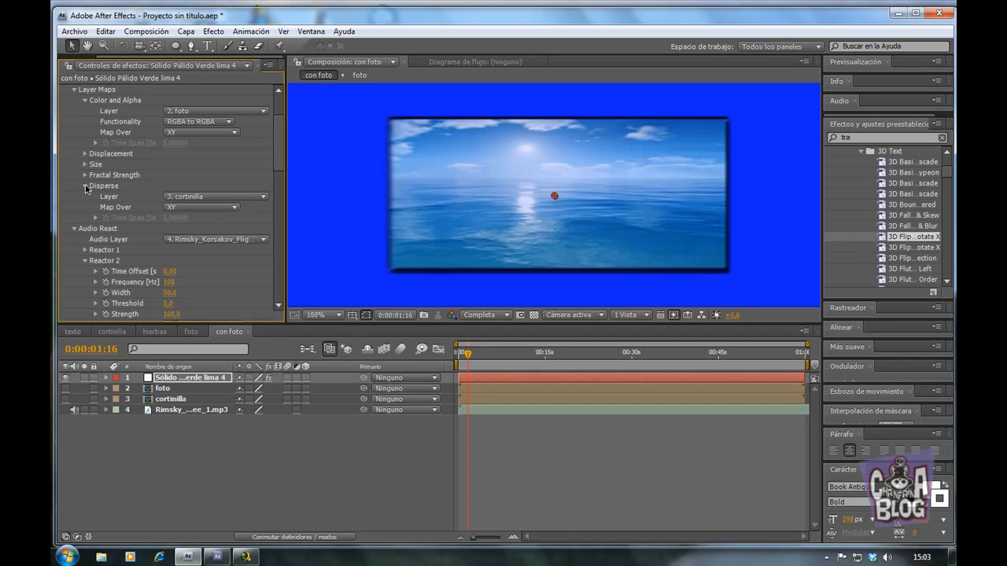
{"action": "left_click", "coordinate": [85, 186]}
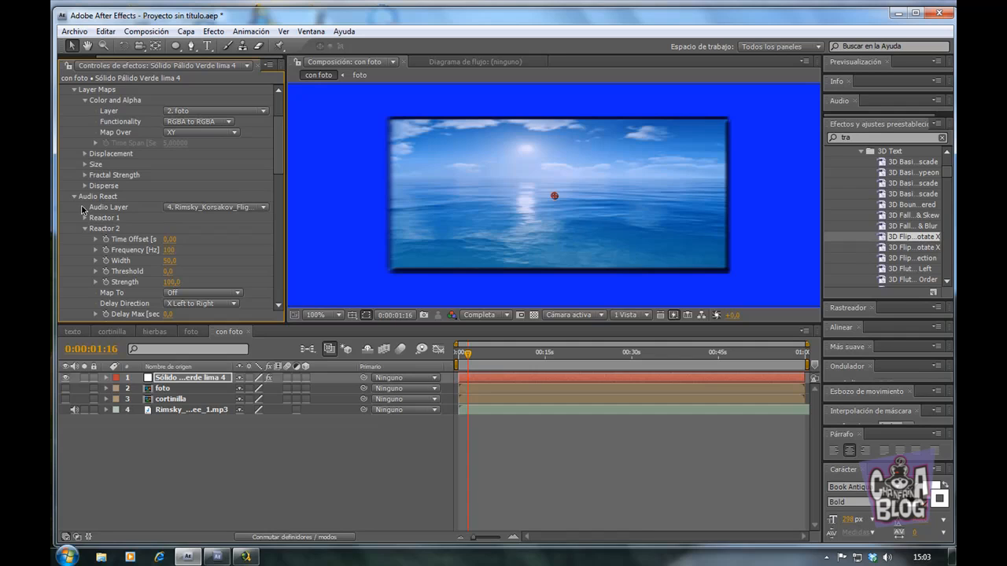
{"action": "left_click", "coordinate": [74, 195]}
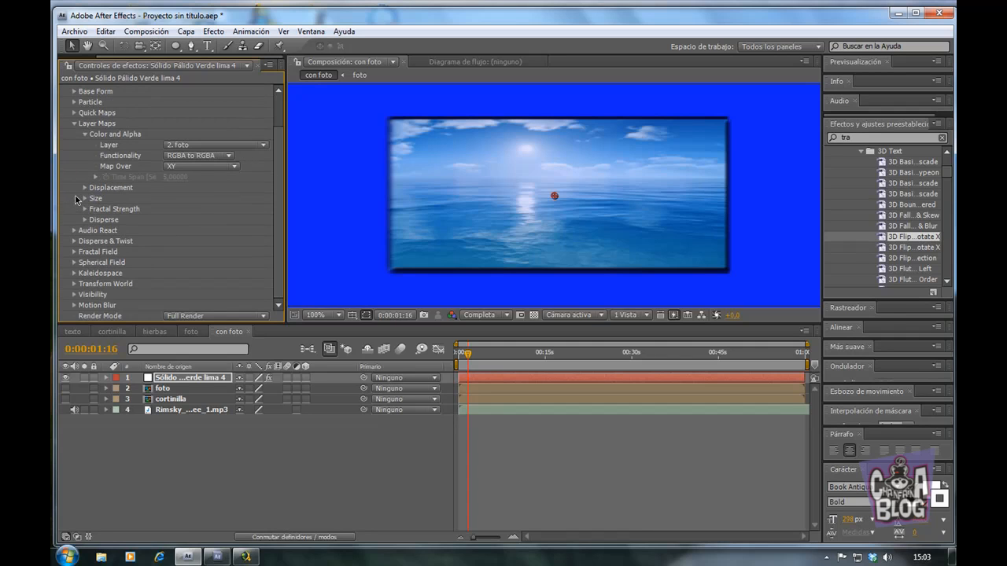
- Set the Fractal Field's Flow Evolution to 20
{"action": "left_click", "coordinate": [73, 241]}
{"action": "left_click", "coordinate": [74, 242]}
{"action": "left_click", "coordinate": [75, 252]}
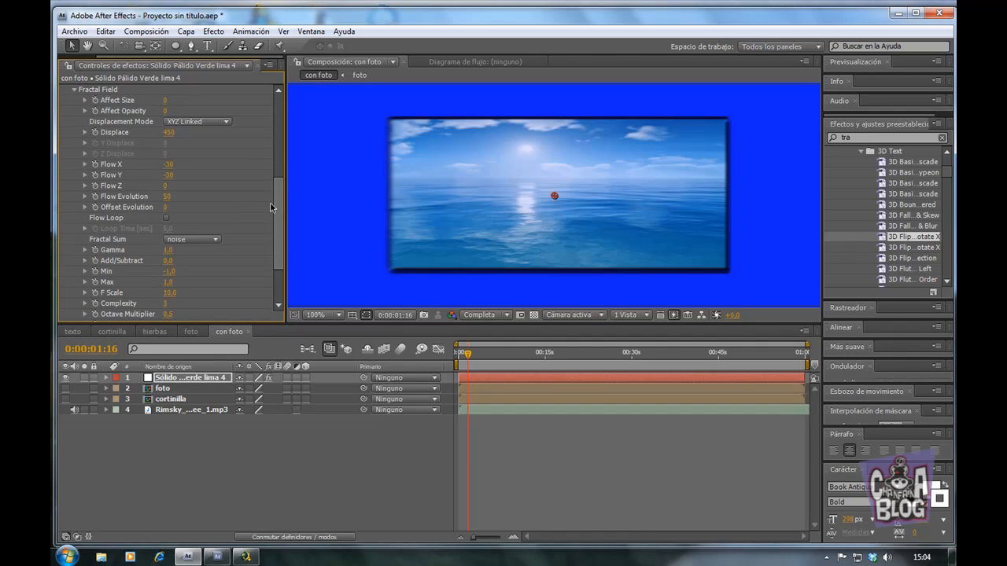
{"action": "left_click_drag", "start_coordinate": [278, 202], "coordinate": [277, 223]}
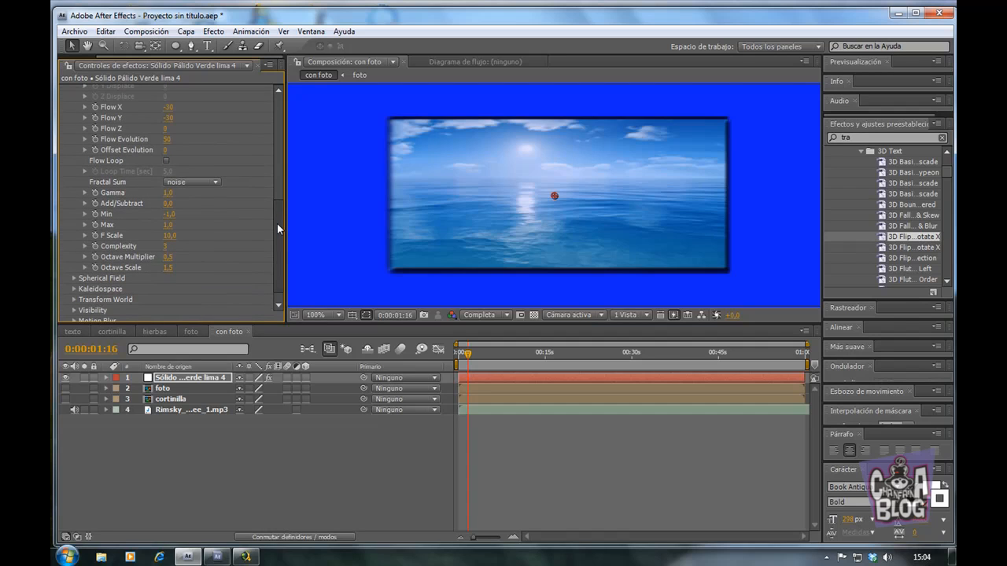
{"action": "left_click_drag", "start_coordinate": [277, 223], "coordinate": [283, 206]}
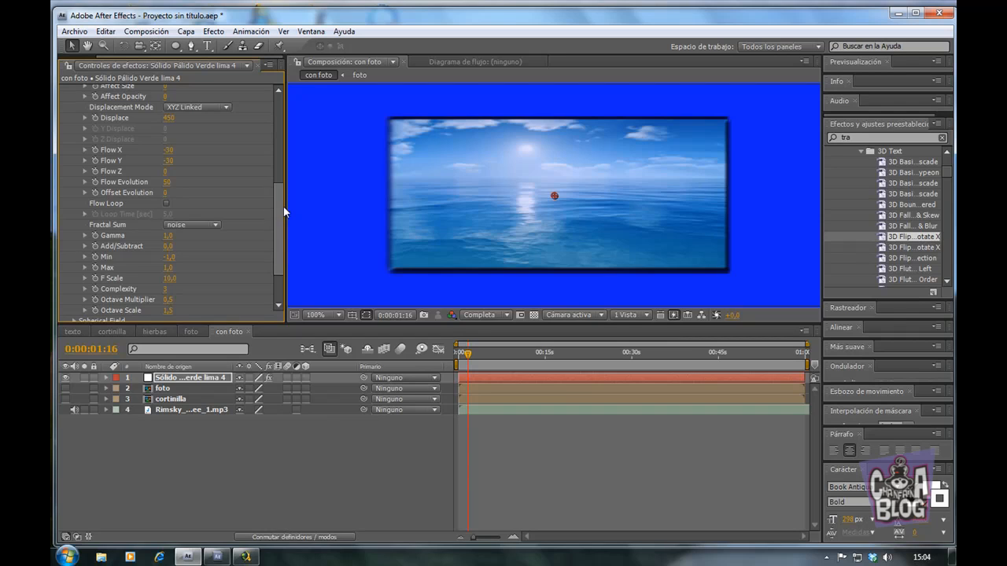
{"action": "left_click_drag", "start_coordinate": [174, 184], "coordinate": [169, 184]}
{"action": "scroll", "coordinate": [168, 183], "scroll_direction": "down", "scroll_amount": 2}
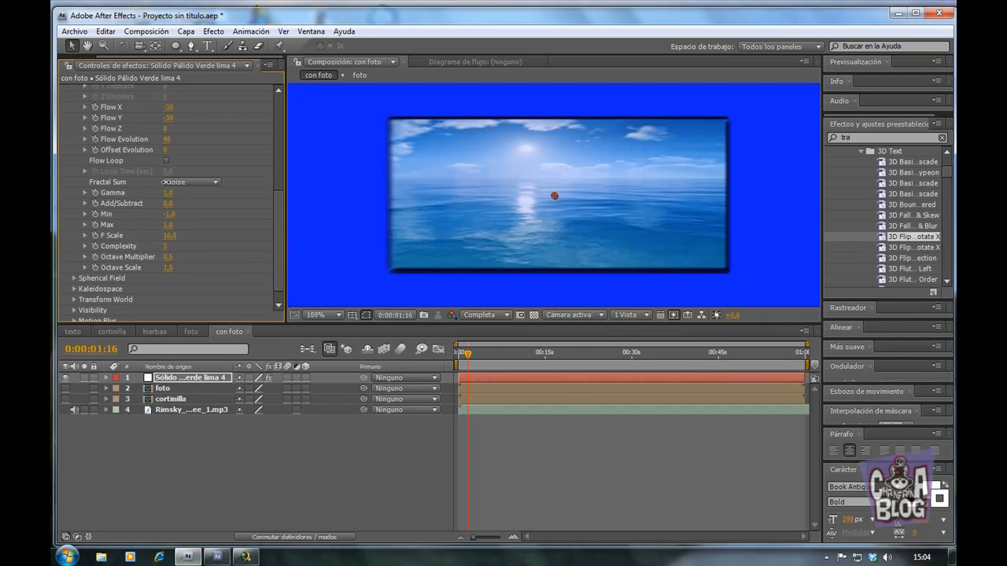
{"action": "left_click_drag", "start_coordinate": [162, 181], "coordinate": [159, 181]}
{"action": "left_click", "coordinate": [167, 140]}
{"action": "type", "text": "20"}
{"action": "key", "text": "Return"}
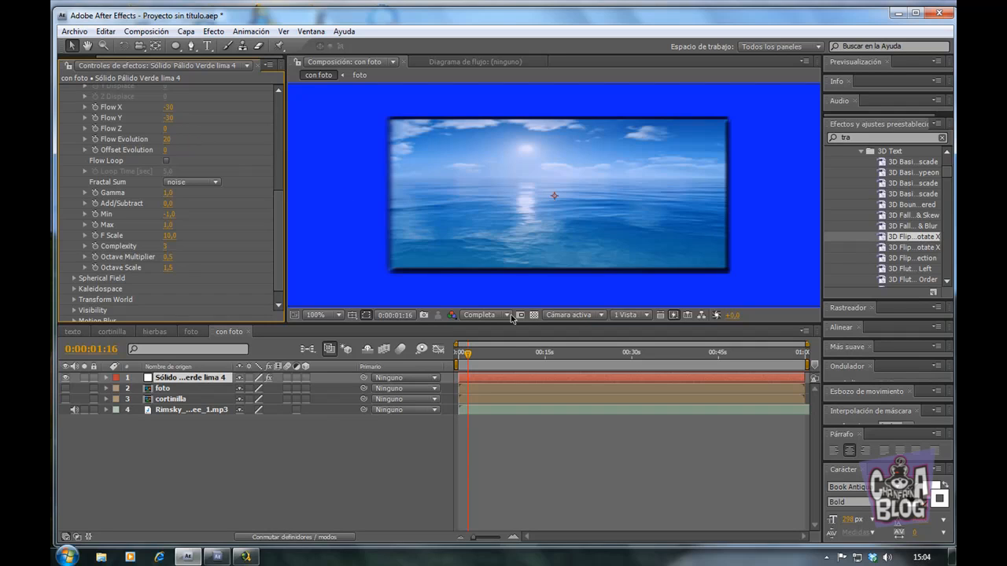
- Preview the dispersion at 0:00:18:02 and 0:00:12:24, and set the Barrido lineal's Calado to 50 on the sea photo in the foto composition
{"action": "left_click_drag", "start_coordinate": [469, 359], "coordinate": [564, 360]}
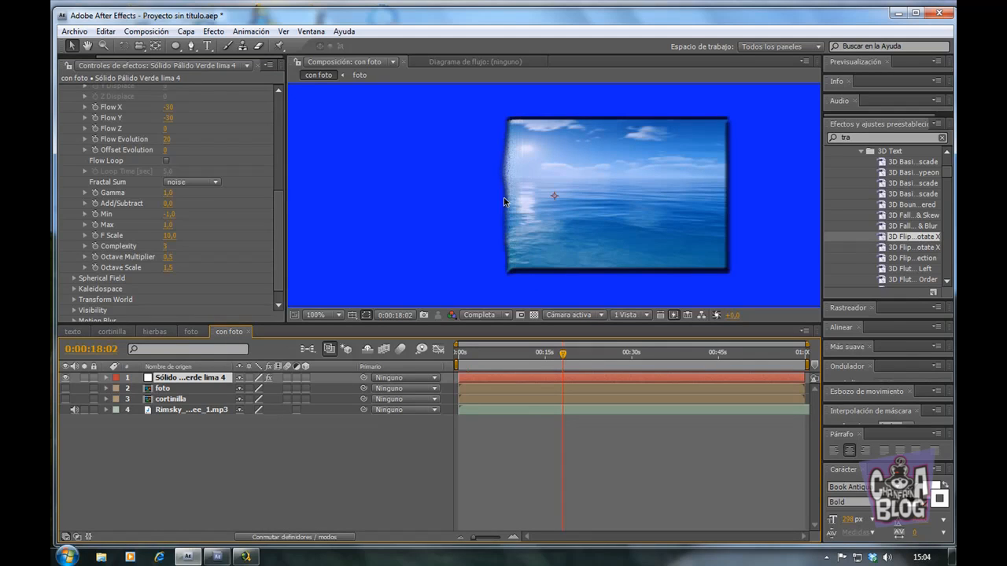
{"action": "left_click_drag", "start_coordinate": [567, 356], "coordinate": [533, 364]}
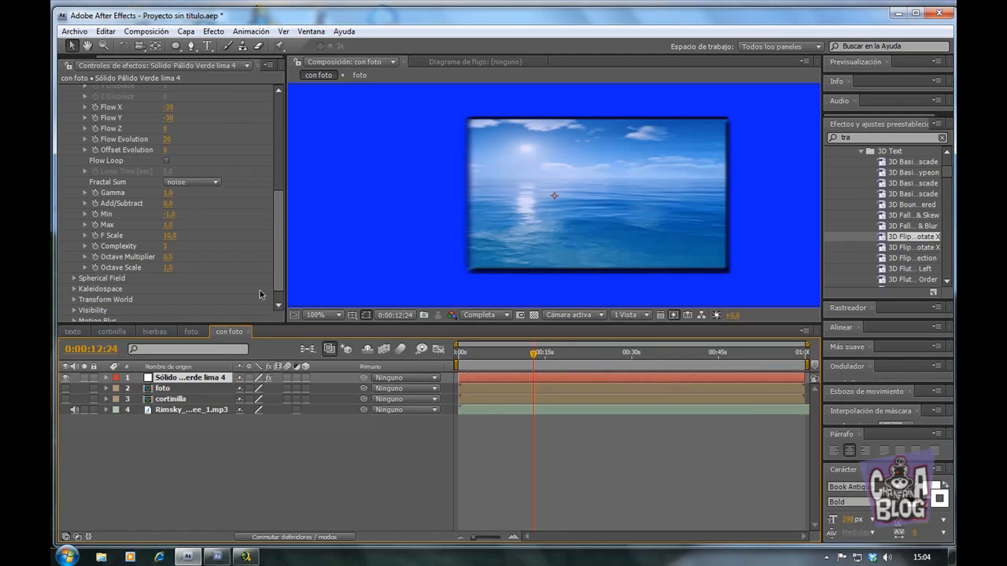
{"action": "left_click", "coordinate": [193, 331]}
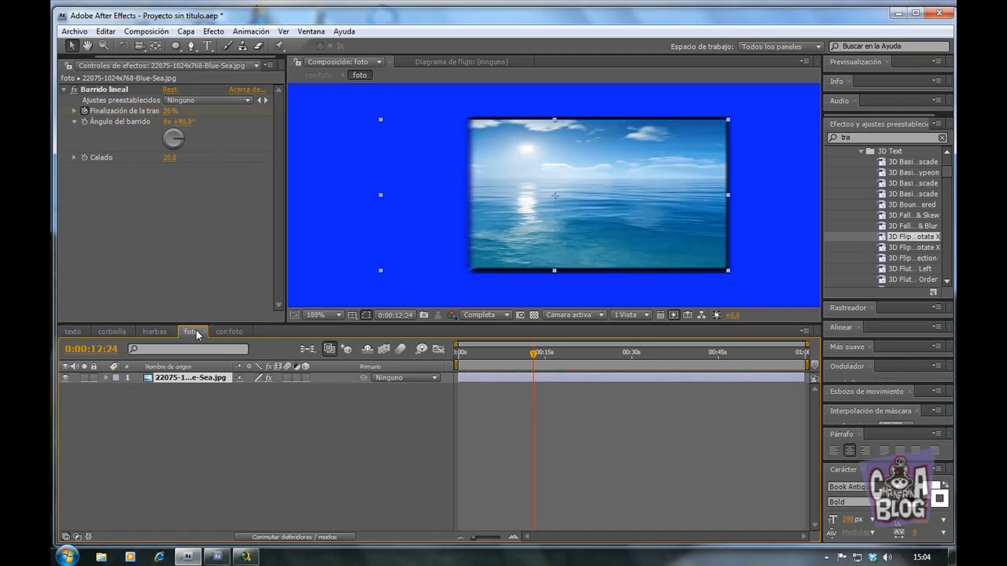
{"action": "left_click", "coordinate": [168, 158]}
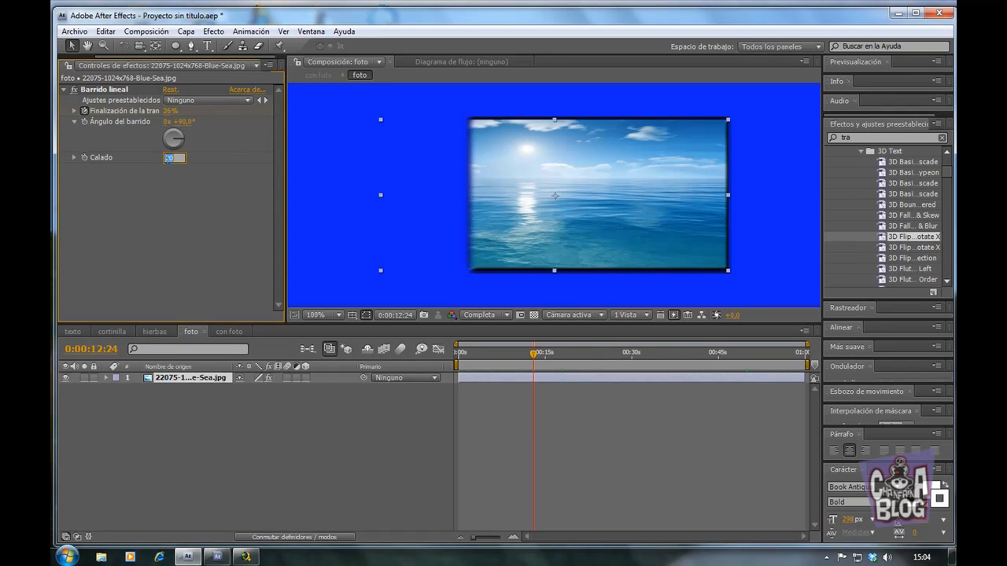
{"action": "type", "text": "50"}
{"action": "left_click", "coordinate": [172, 189]}
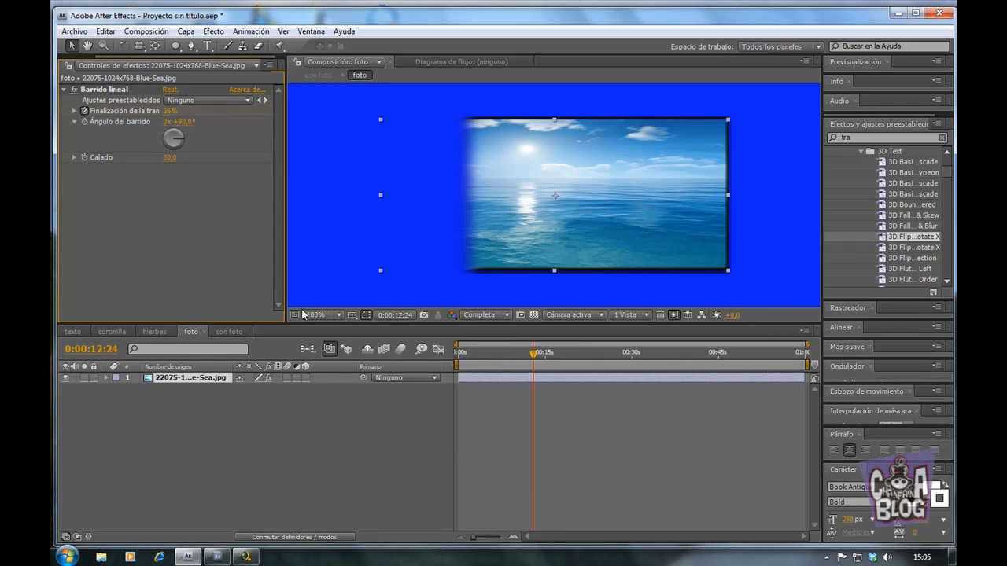
- Return to the con foto composition and review Form's Particle, Base Form, Color and Alpha, and Disperse layer map settings
{"action": "left_click", "coordinate": [228, 331]}
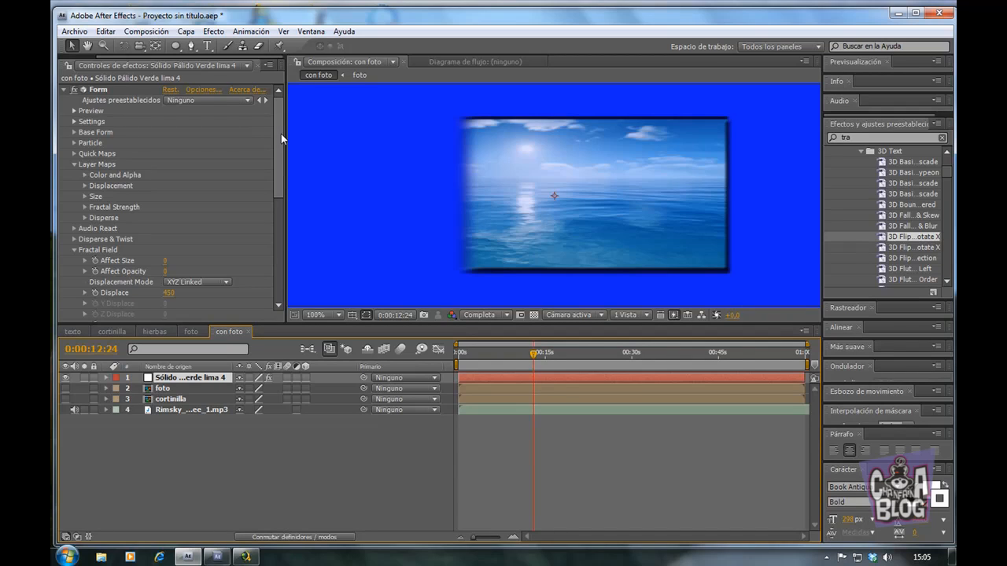
{"action": "left_click", "coordinate": [75, 142]}
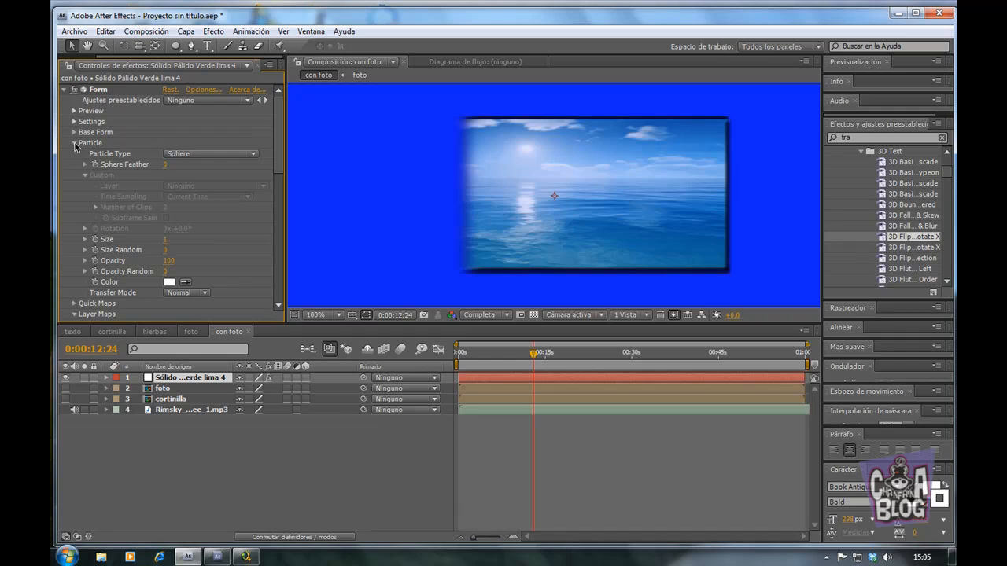
{"action": "left_click", "coordinate": [75, 142]}
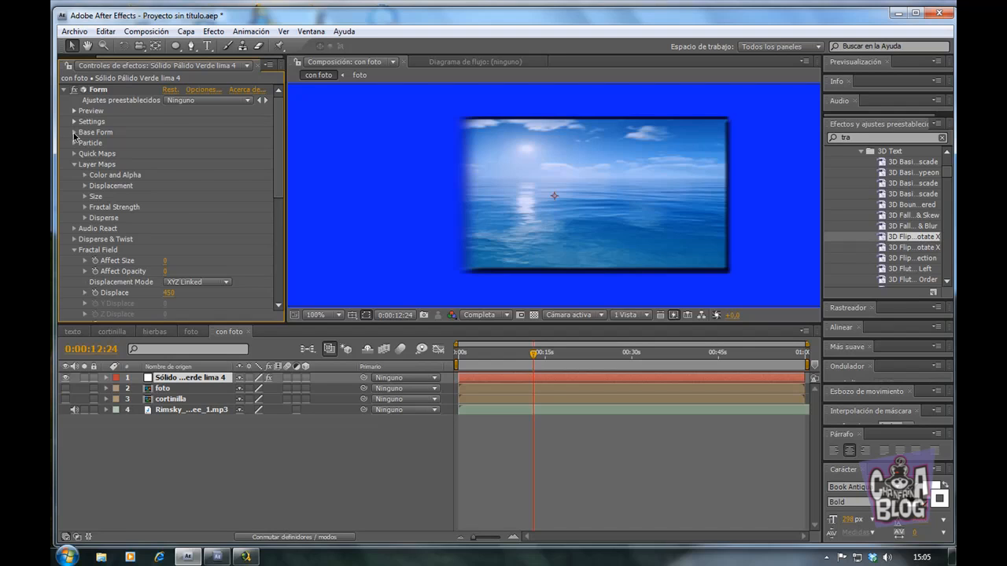
{"action": "left_click", "coordinate": [74, 133]}
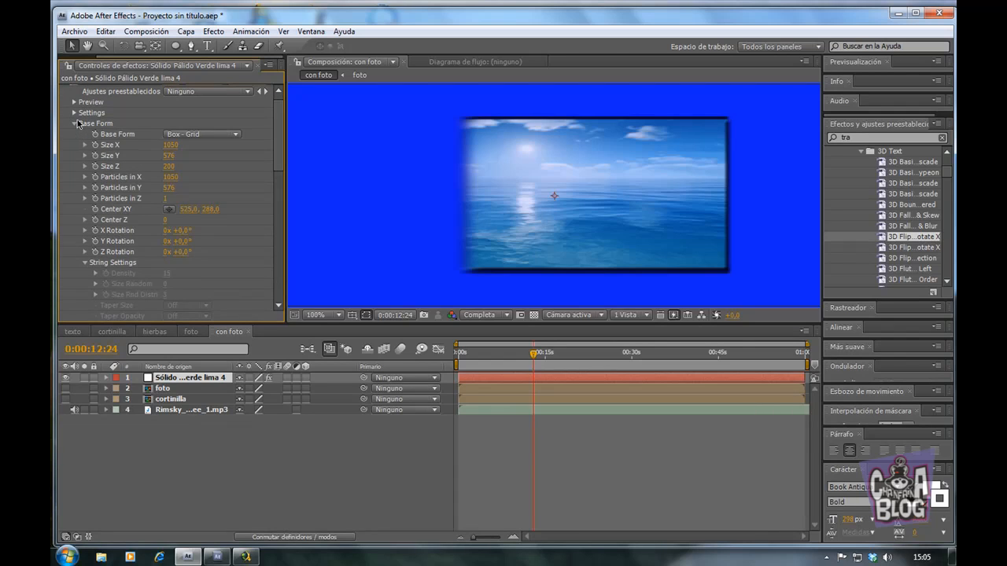
{"action": "left_click", "coordinate": [74, 123]}
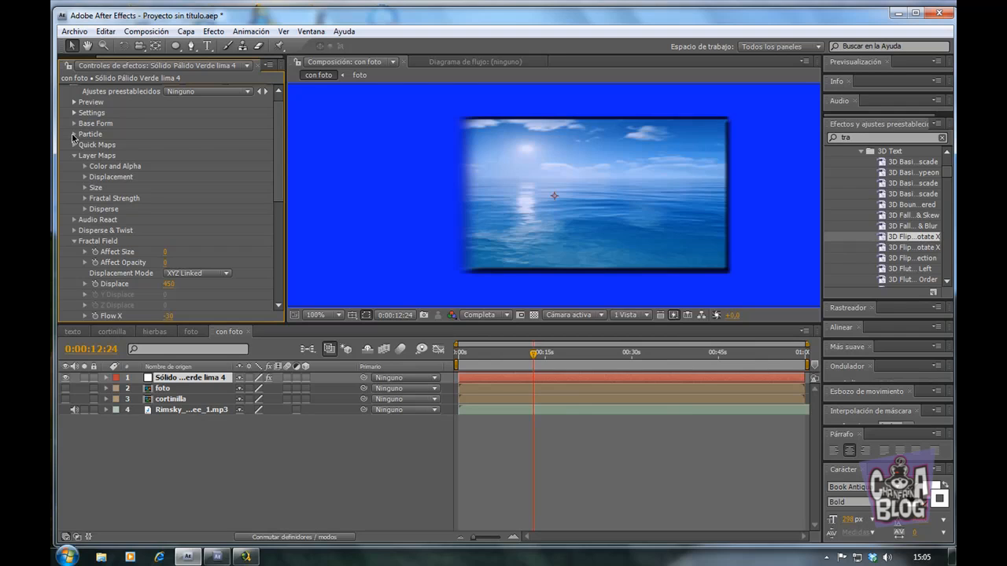
{"action": "left_click", "coordinate": [74, 135]}
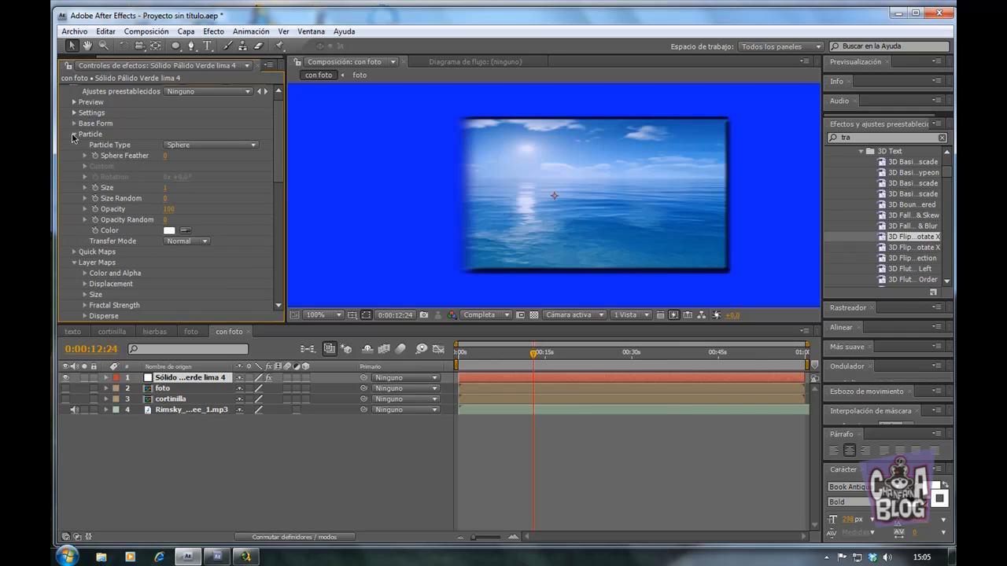
{"action": "left_click", "coordinate": [74, 134]}
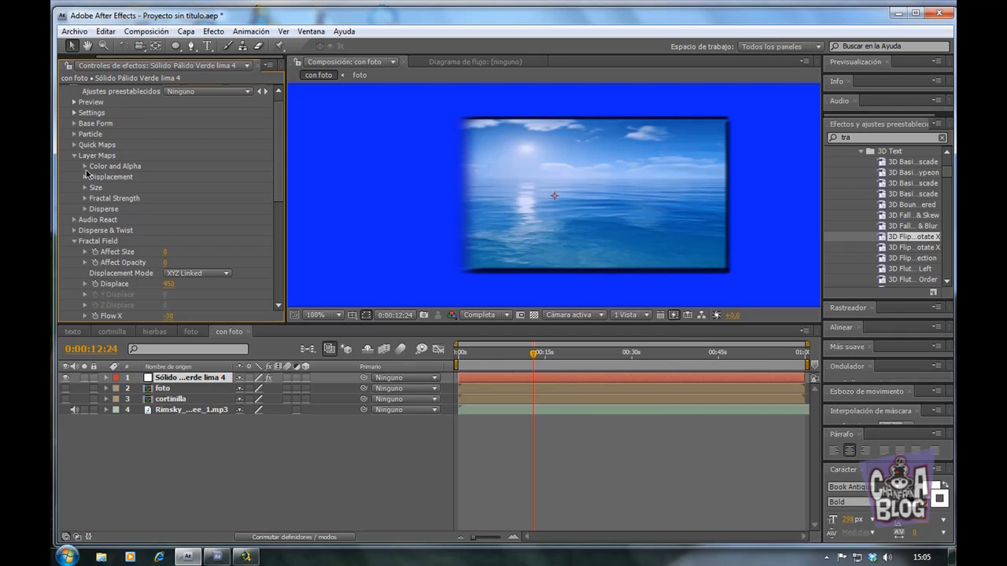
{"action": "left_click", "coordinate": [84, 167]}
{"action": "left_click", "coordinate": [85, 167]}
{"action": "left_click", "coordinate": [85, 209]}
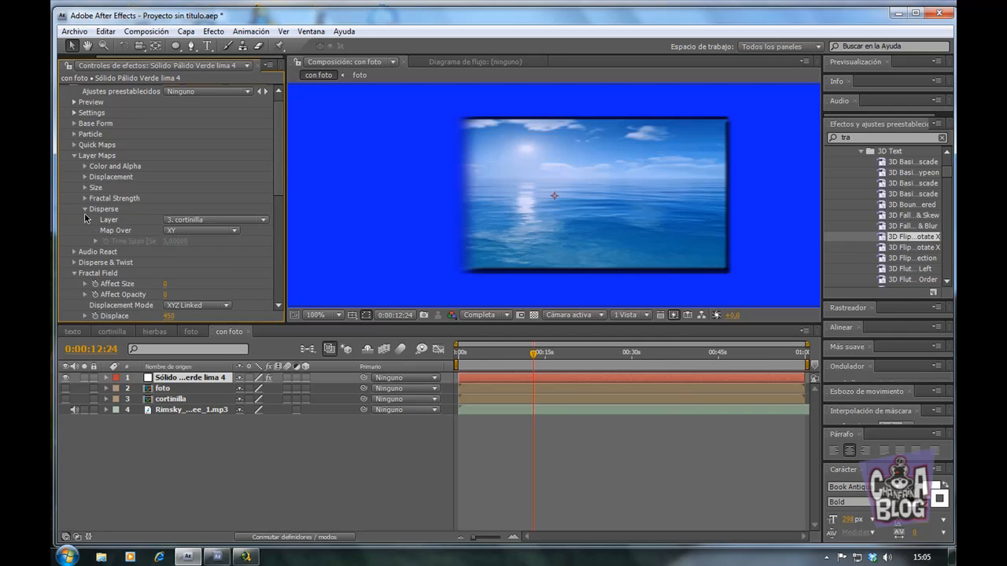
{"action": "left_click", "coordinate": [85, 209]}
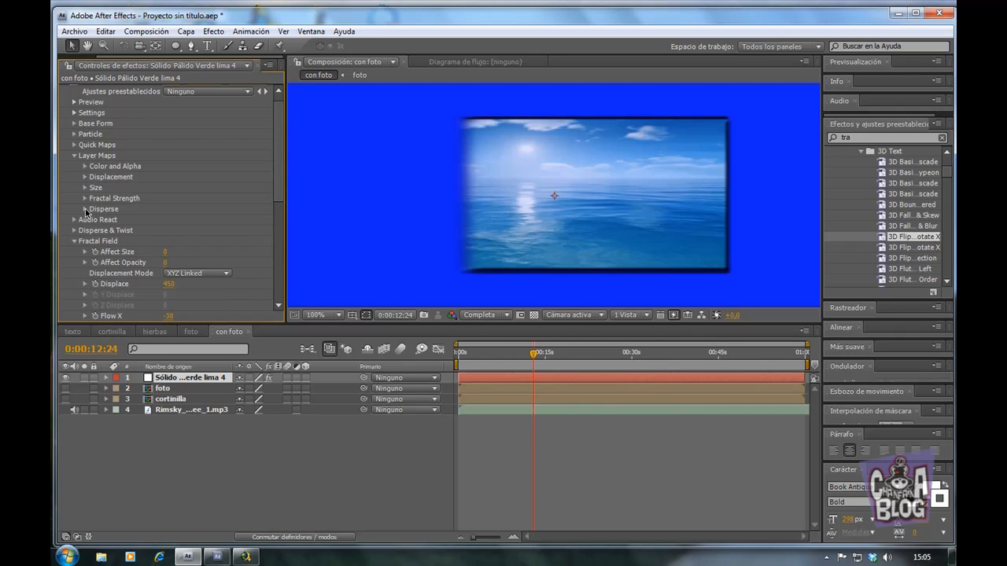
- Set Form's Disperse to 312 under Disperse & Twist and preview the dispersion at 0:00:19:21 and 0:00:24:10
{"action": "left_click", "coordinate": [76, 230]}
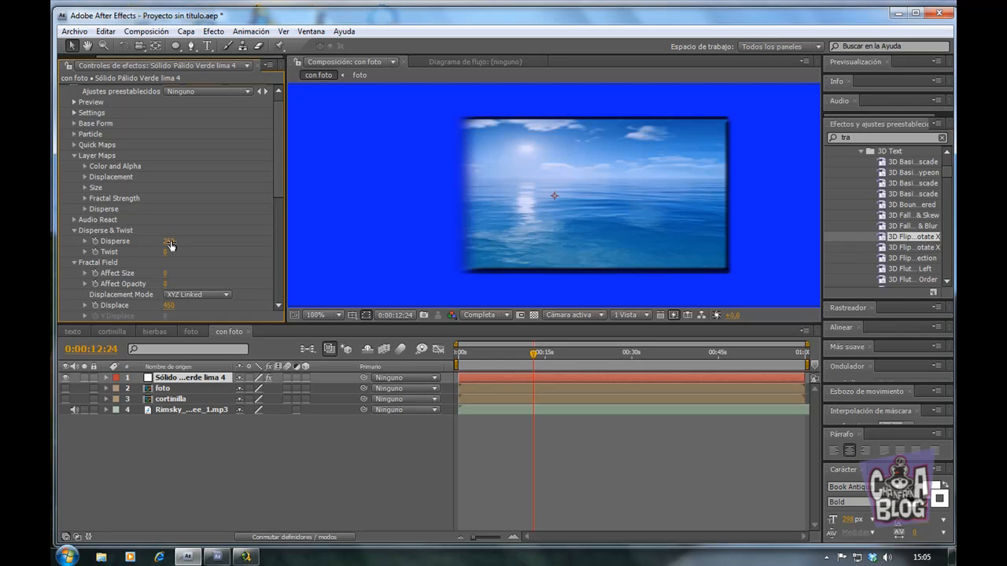
{"action": "left_click_drag", "start_coordinate": [167, 246], "coordinate": [210, 244]}
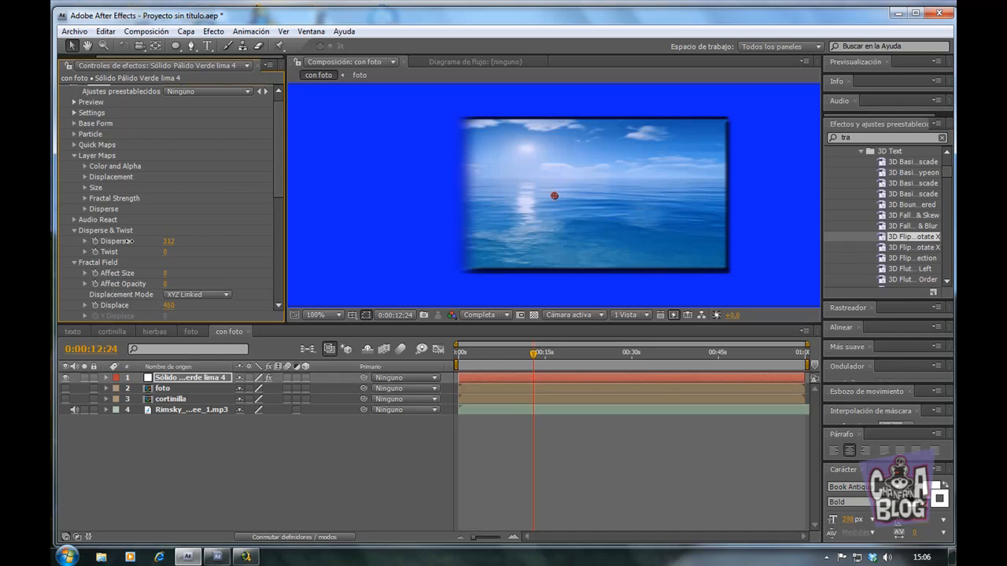
{"action": "left_click", "coordinate": [85, 242]}
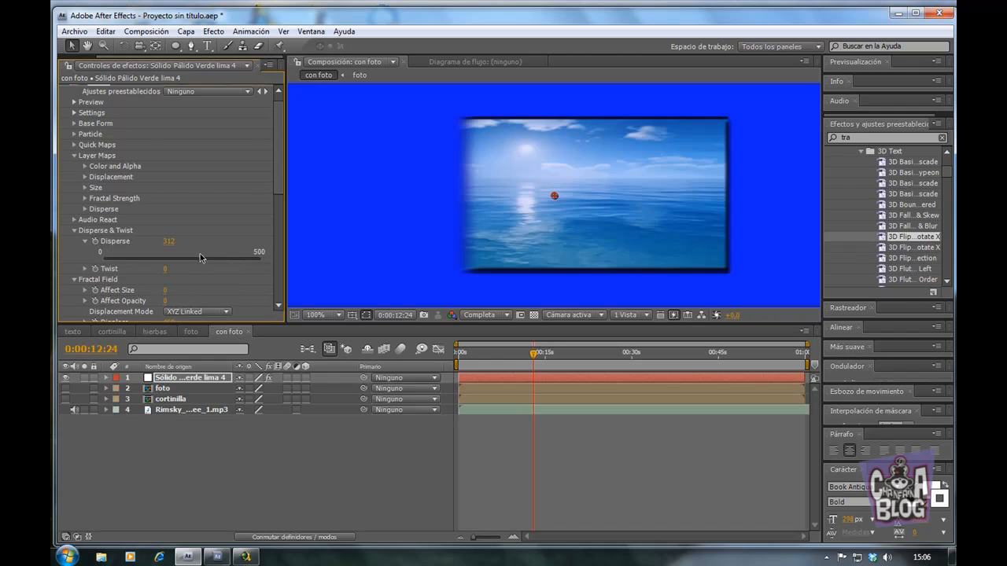
{"action": "left_click", "coordinate": [85, 242]}
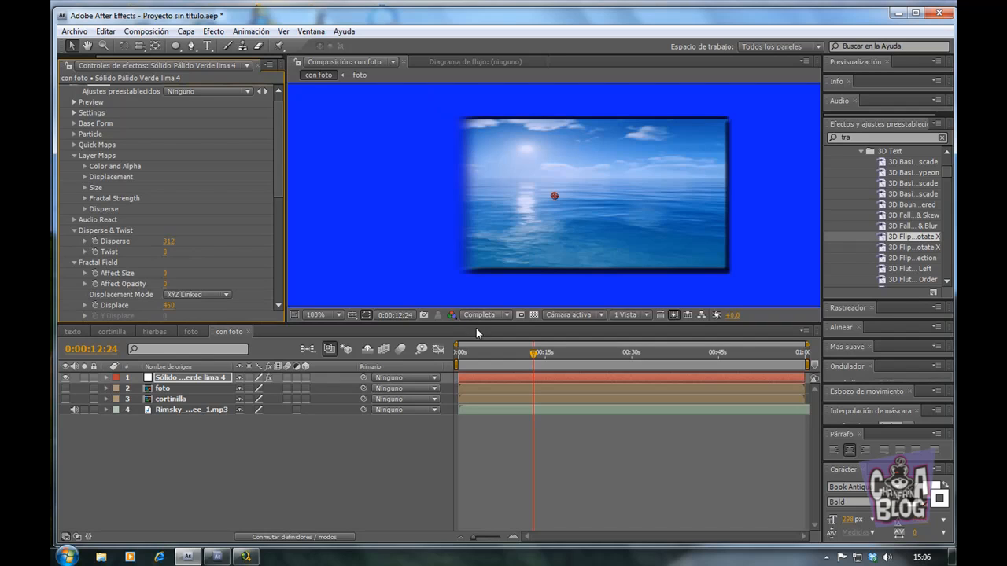
{"action": "left_click_drag", "start_coordinate": [535, 355], "coordinate": [543, 355]}
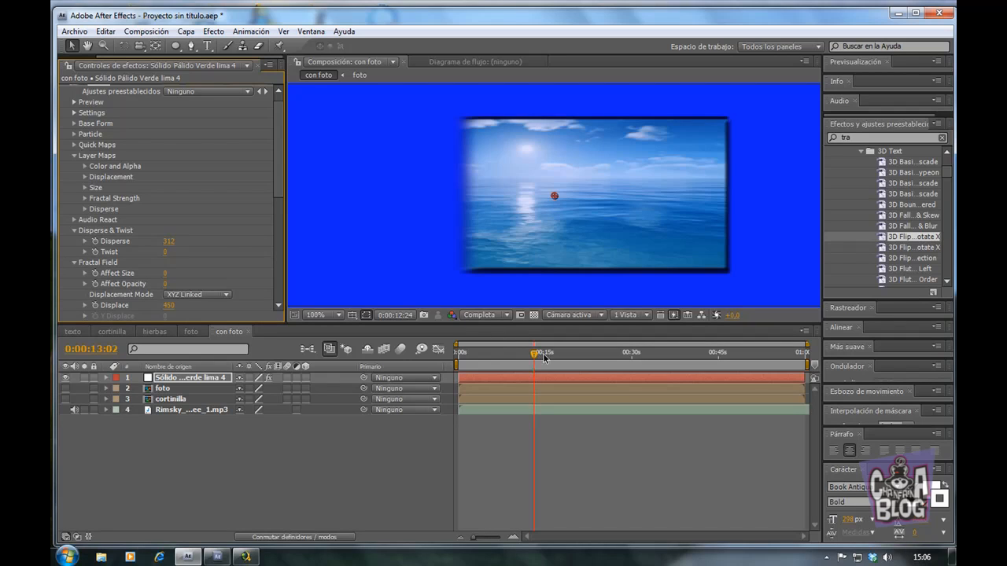
{"action": "left_click", "coordinate": [576, 358]}
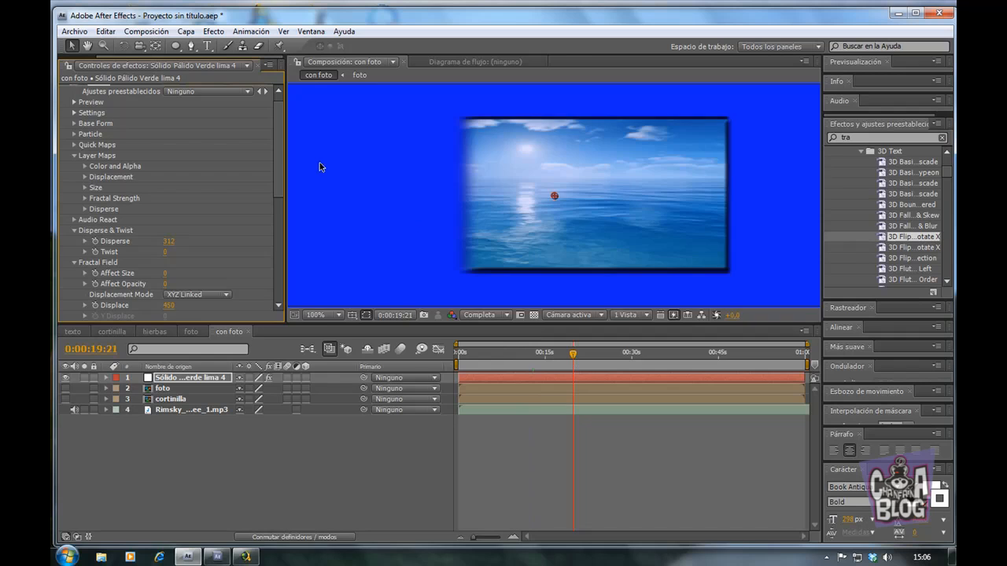
{"action": "scroll", "coordinate": [319, 166], "scroll_direction": "down", "scroll_amount": 1}
{"action": "scroll", "coordinate": [320, 166], "scroll_direction": "up", "scroll_amount": 1}
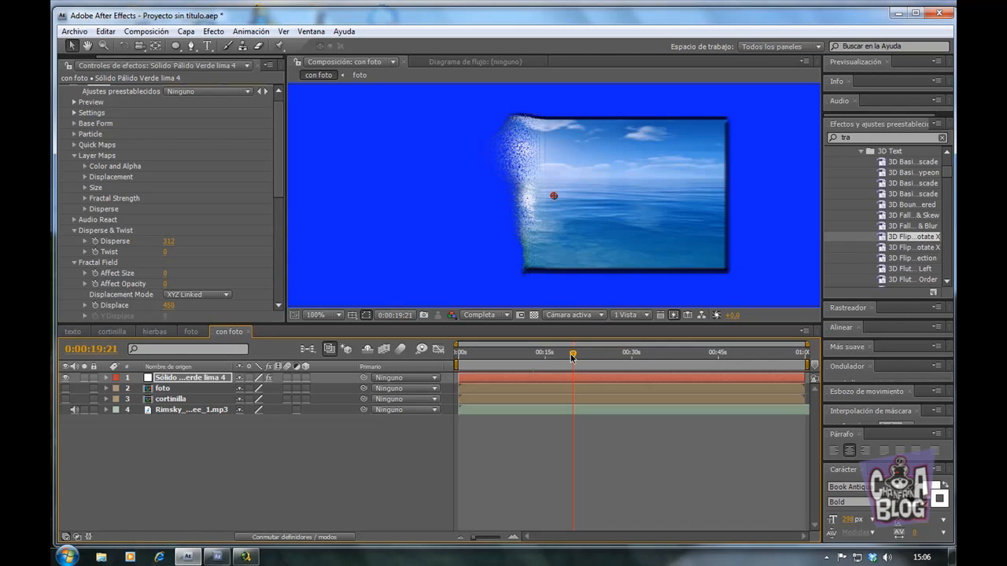
{"action": "left_click_drag", "start_coordinate": [573, 356], "coordinate": [603, 347]}
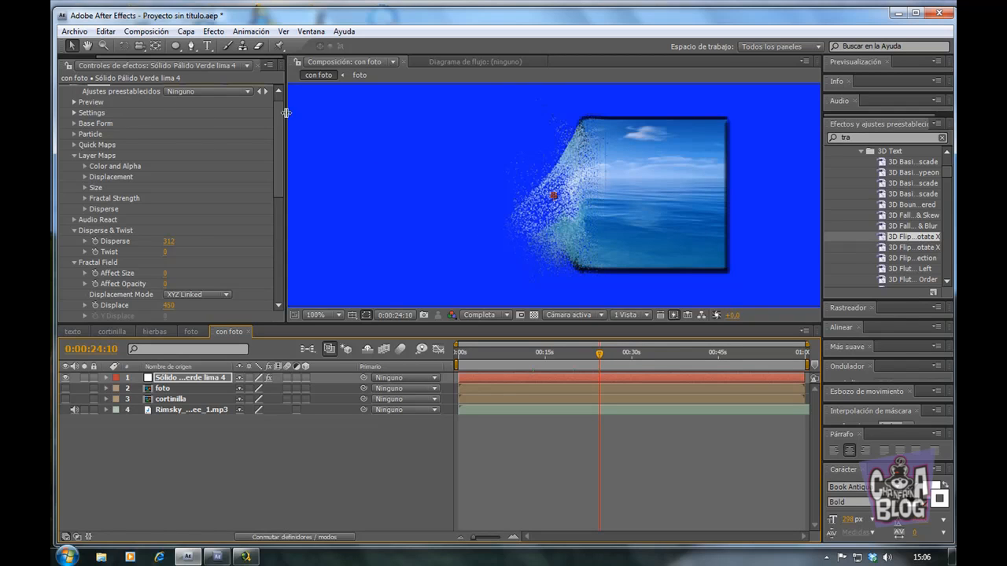
- Add arena.jpg to con foto as the background layer beneath the audio track and preview the composition at 0:00:19:10
{"action": "left_click_drag", "start_coordinate": [281, 121], "coordinate": [283, 108]}
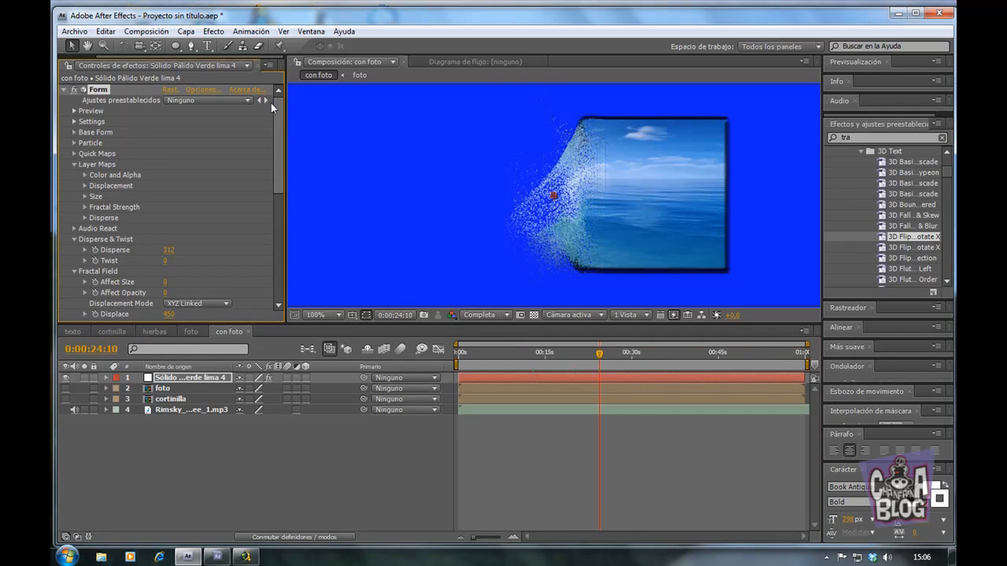
{"action": "left_click_drag", "start_coordinate": [149, 57], "coordinate": [101, 54]}
{"action": "left_click", "coordinate": [89, 64]}
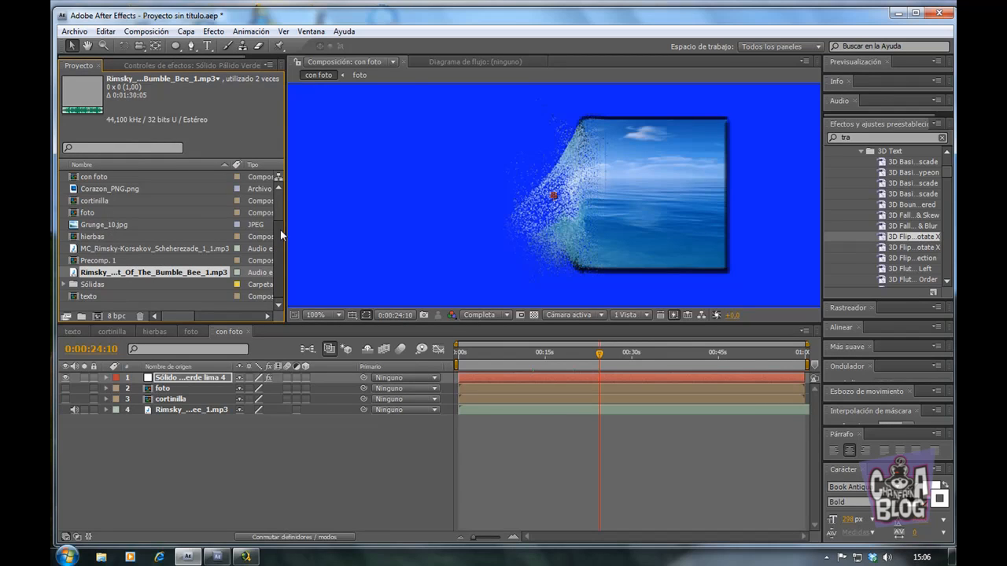
{"action": "left_click_drag", "start_coordinate": [280, 230], "coordinate": [283, 197]}
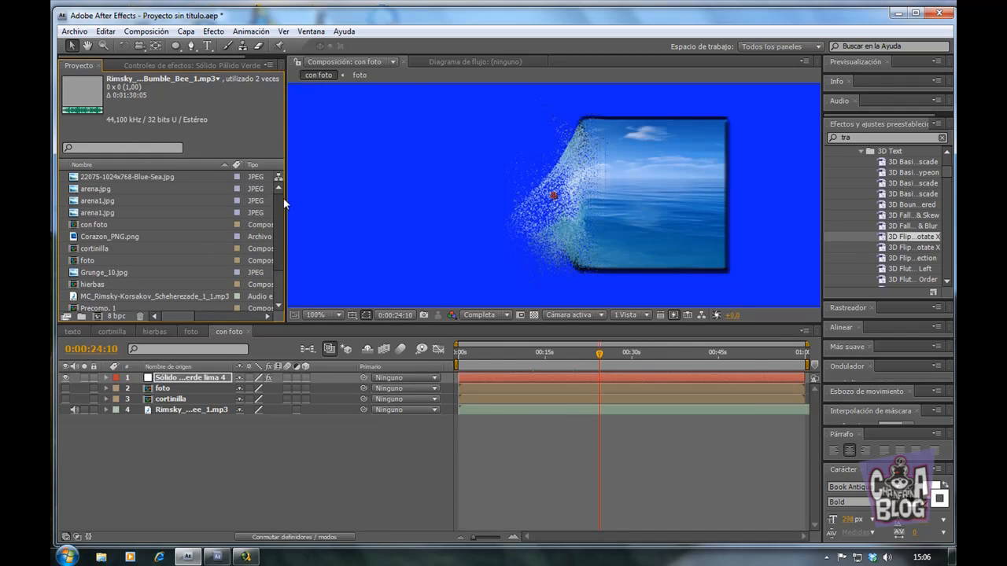
{"action": "left_click", "coordinate": [102, 204]}
{"action": "left_click", "coordinate": [109, 189]}
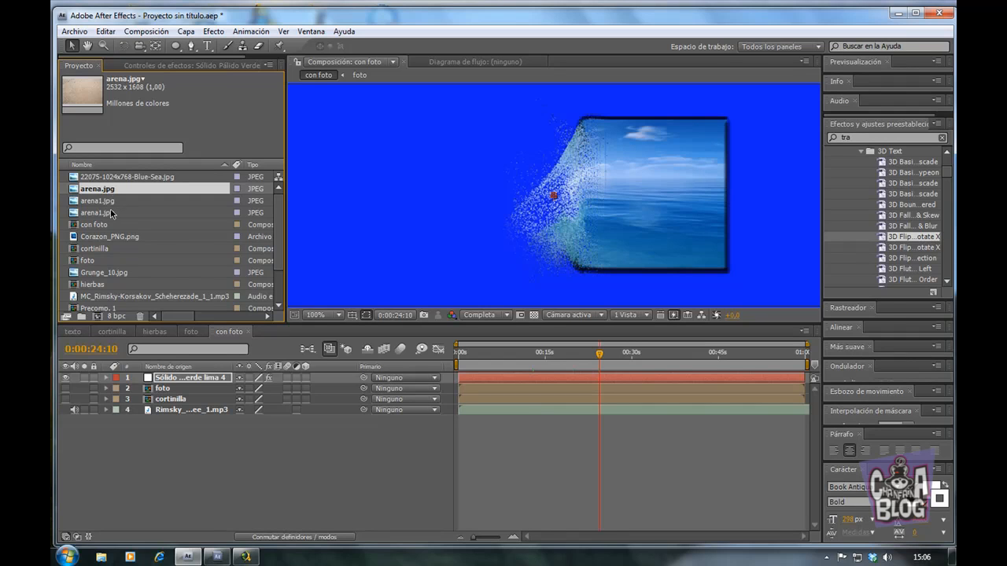
{"action": "left_click", "coordinate": [94, 214]}
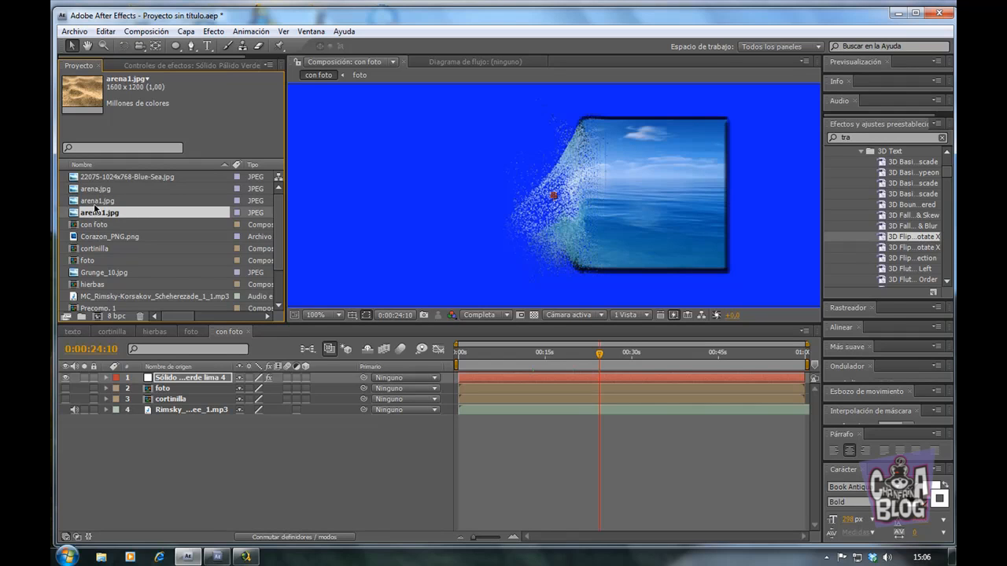
{"action": "left_click", "coordinate": [96, 203]}
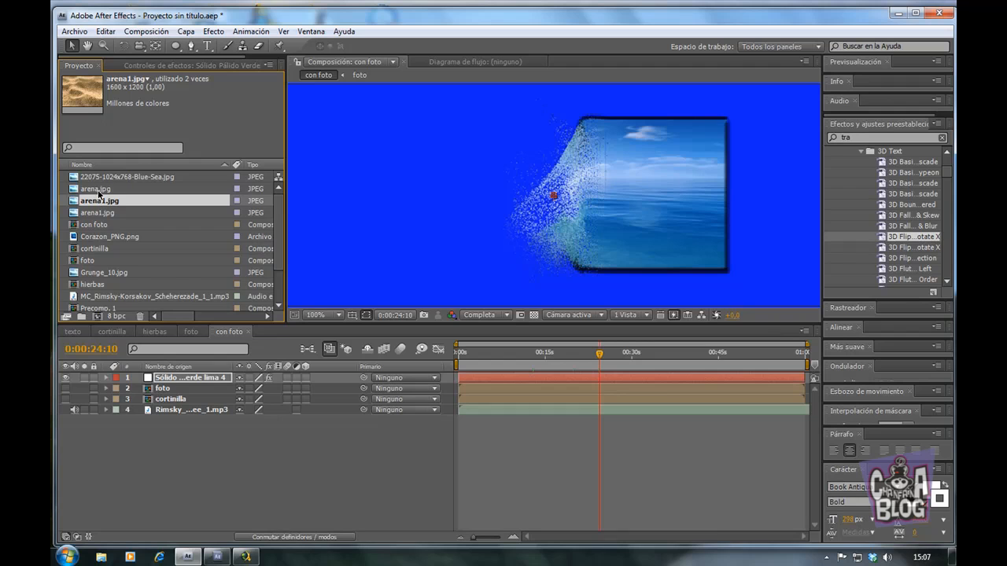
{"action": "left_click", "coordinate": [101, 192]}
{"action": "left_click_drag", "start_coordinate": [103, 413], "coordinate": [103, 439]}
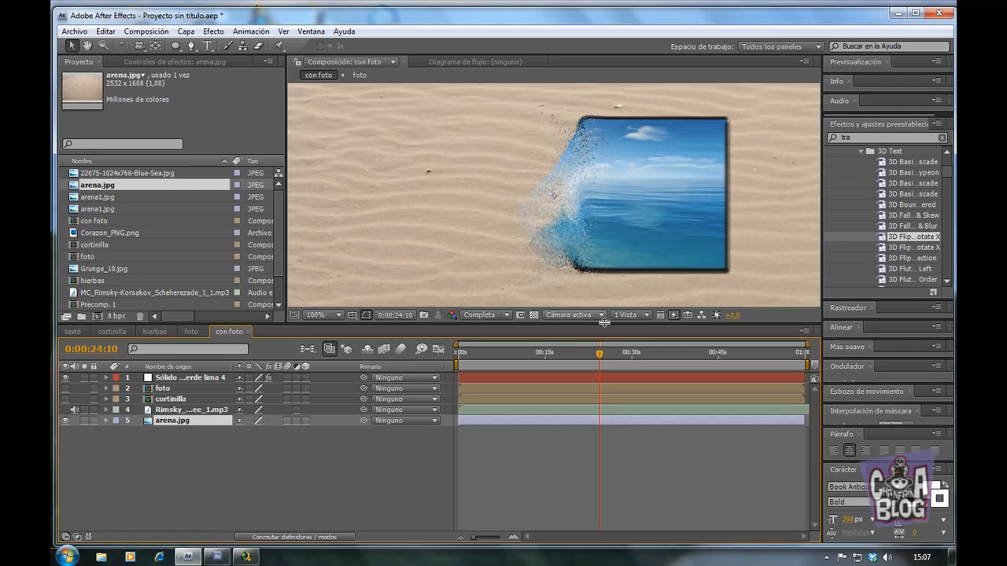
{"action": "left_click_drag", "start_coordinate": [601, 358], "coordinate": [573, 366]}
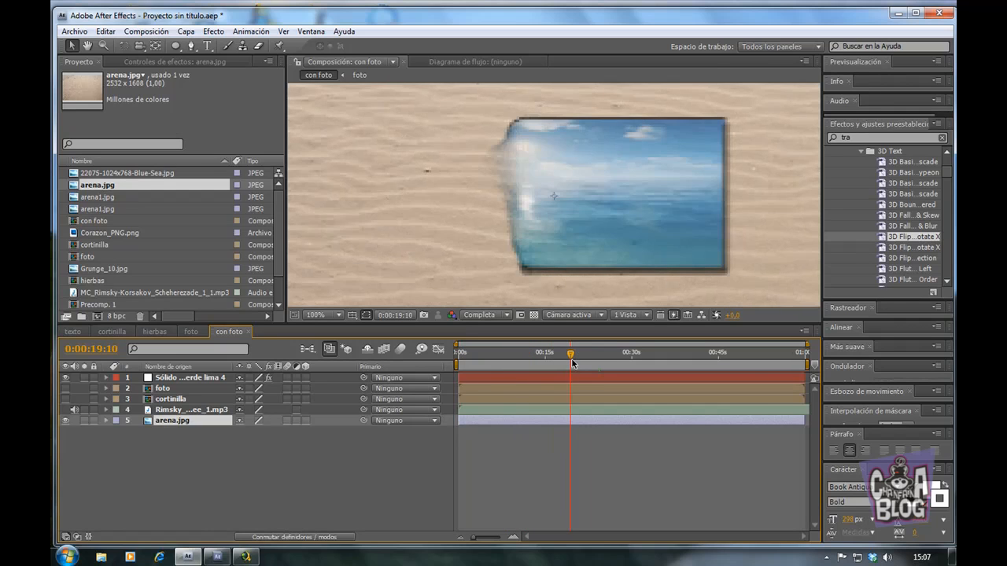